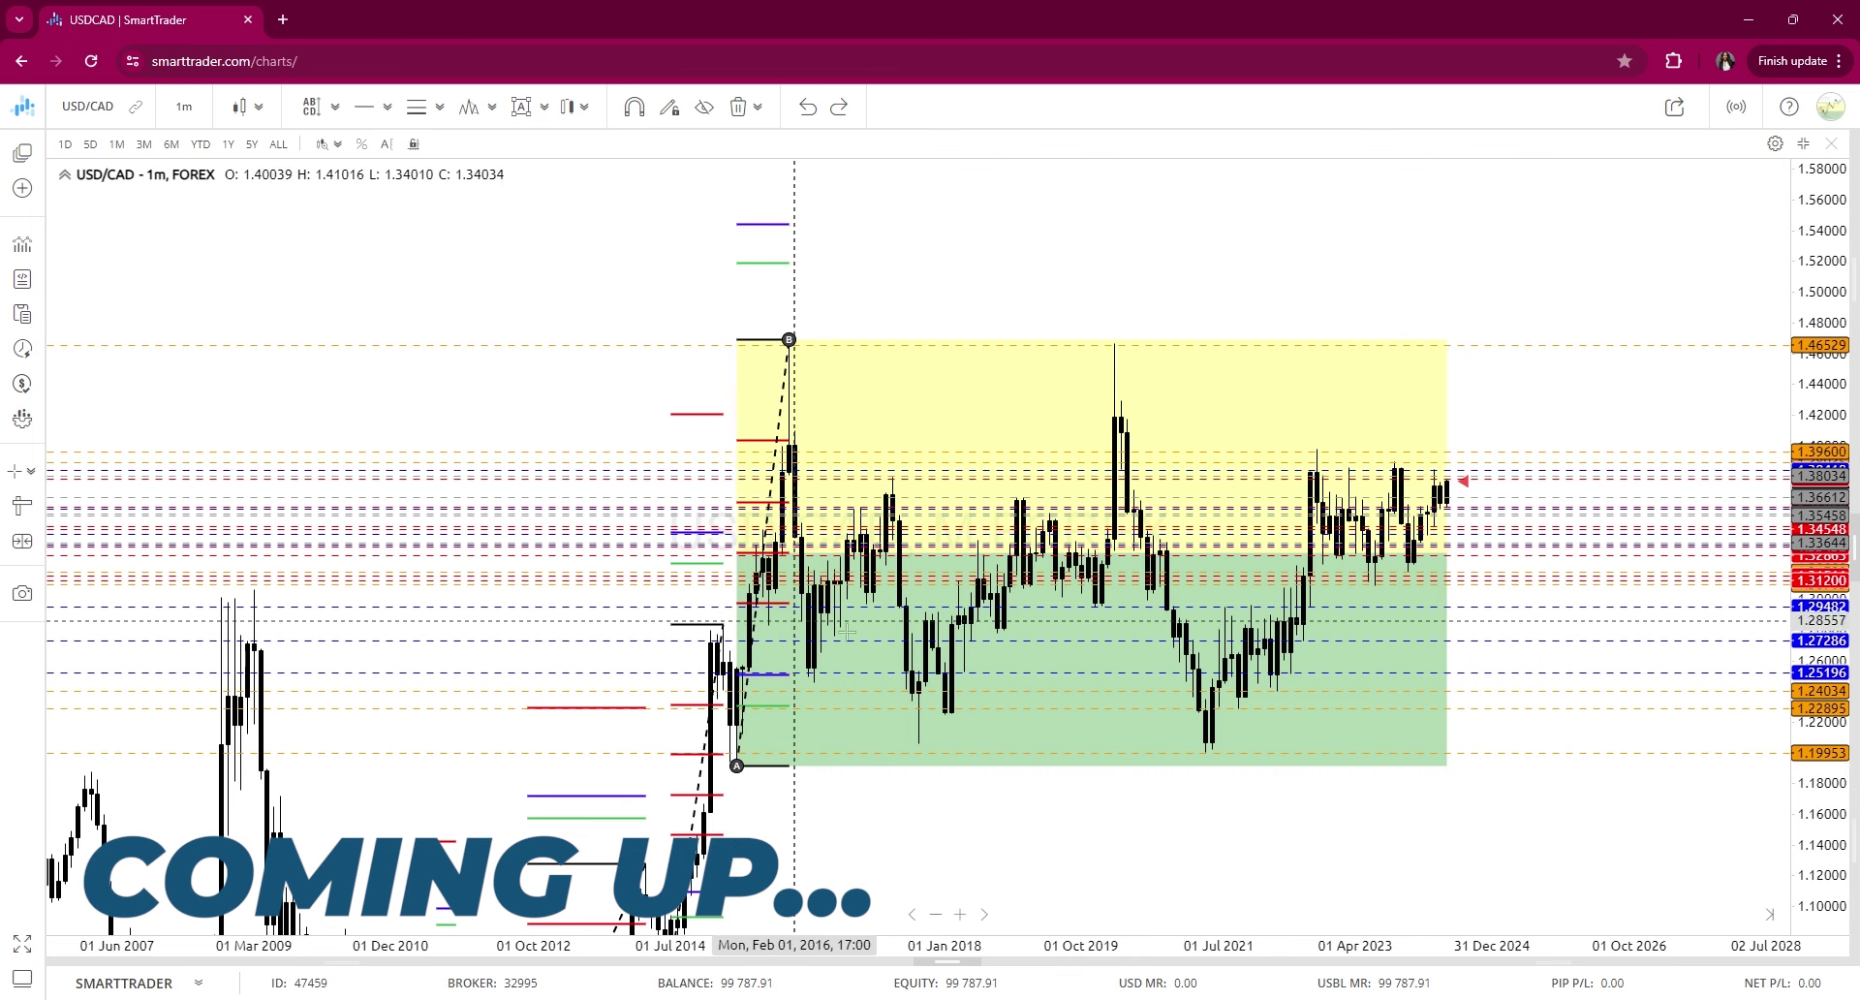
left_click_drag(1832, 402, 1832, 448)
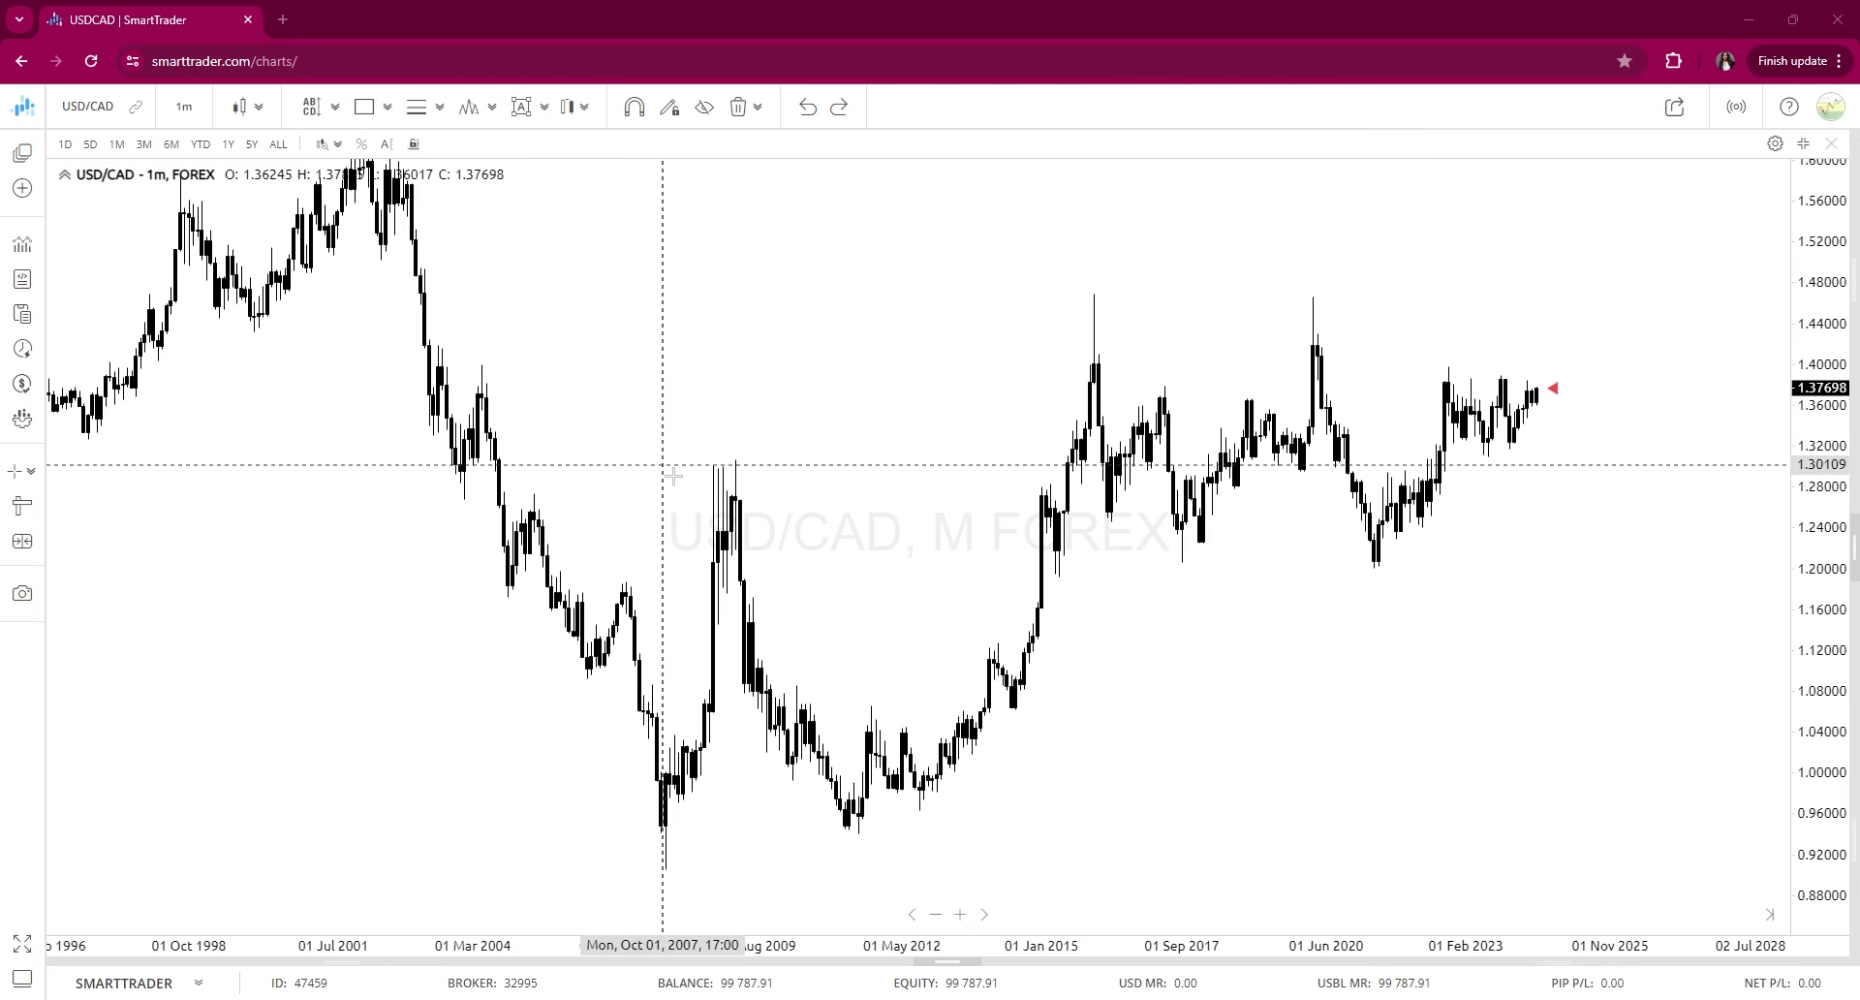
Draw a horizontal line at 1.46529 on the monthly USD/CAD chart, level with the 2020 swing high
left_click(387, 106)
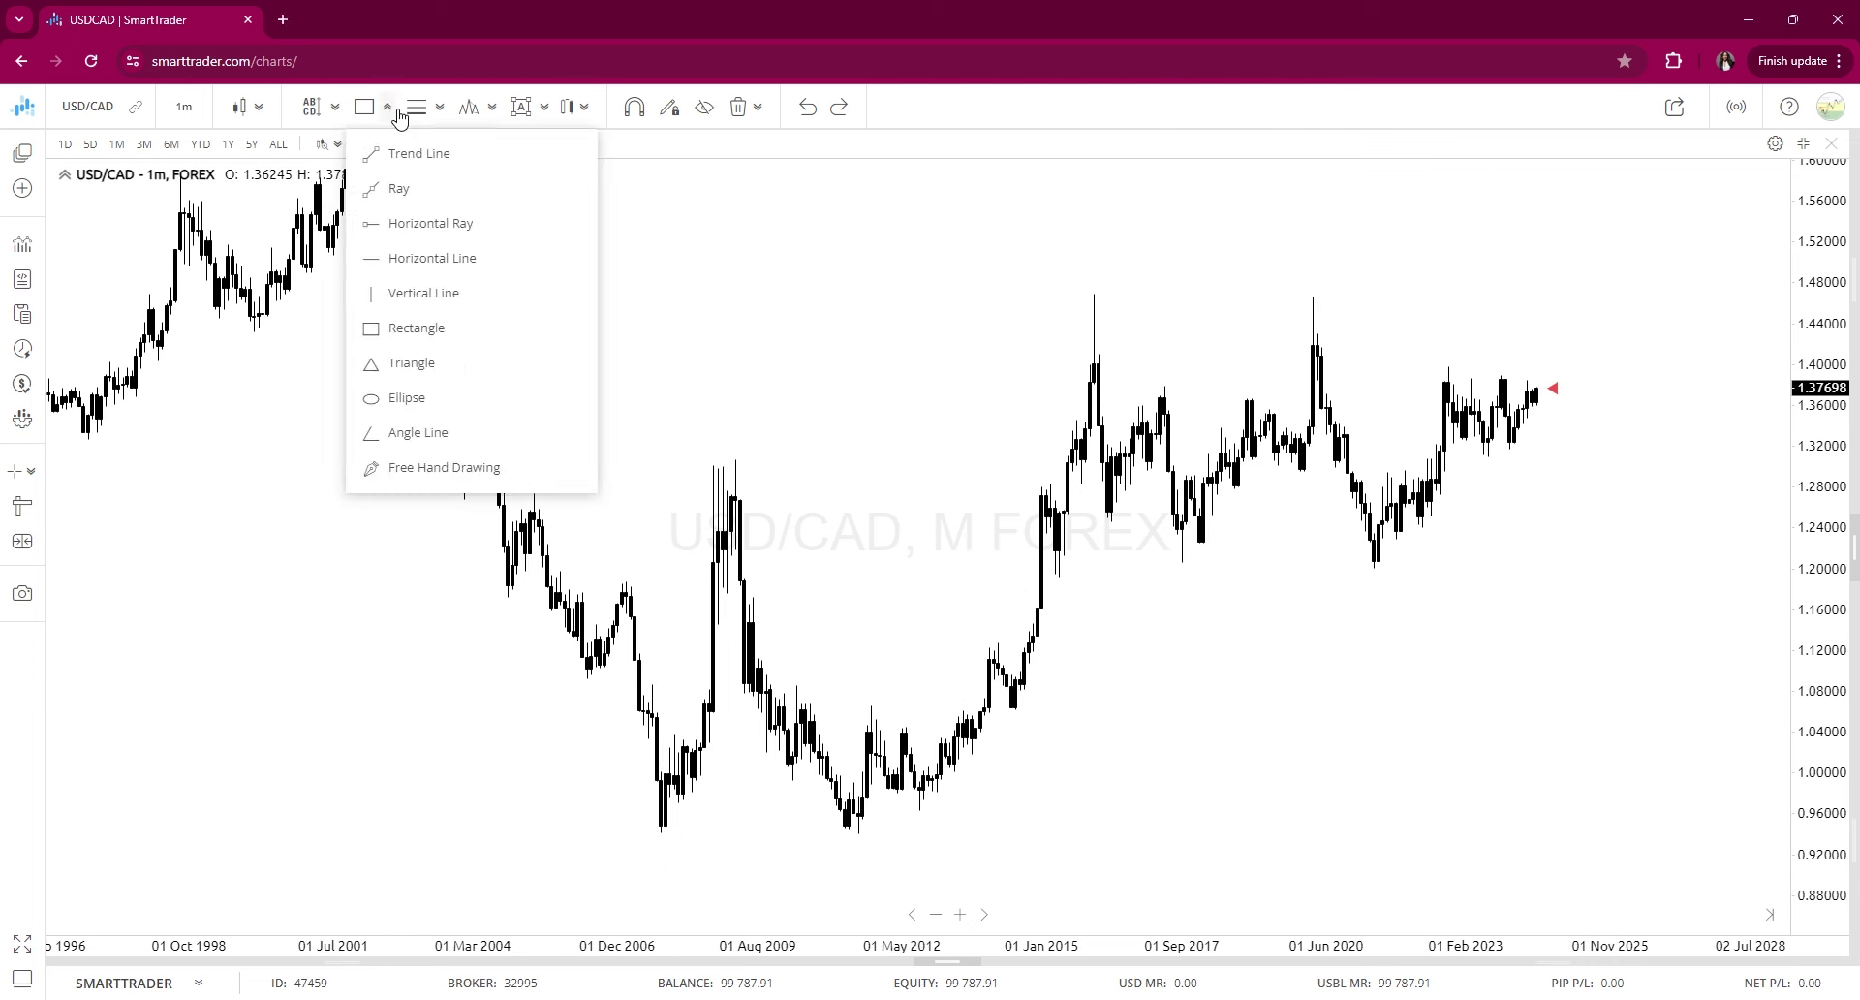
left_click(424, 259)
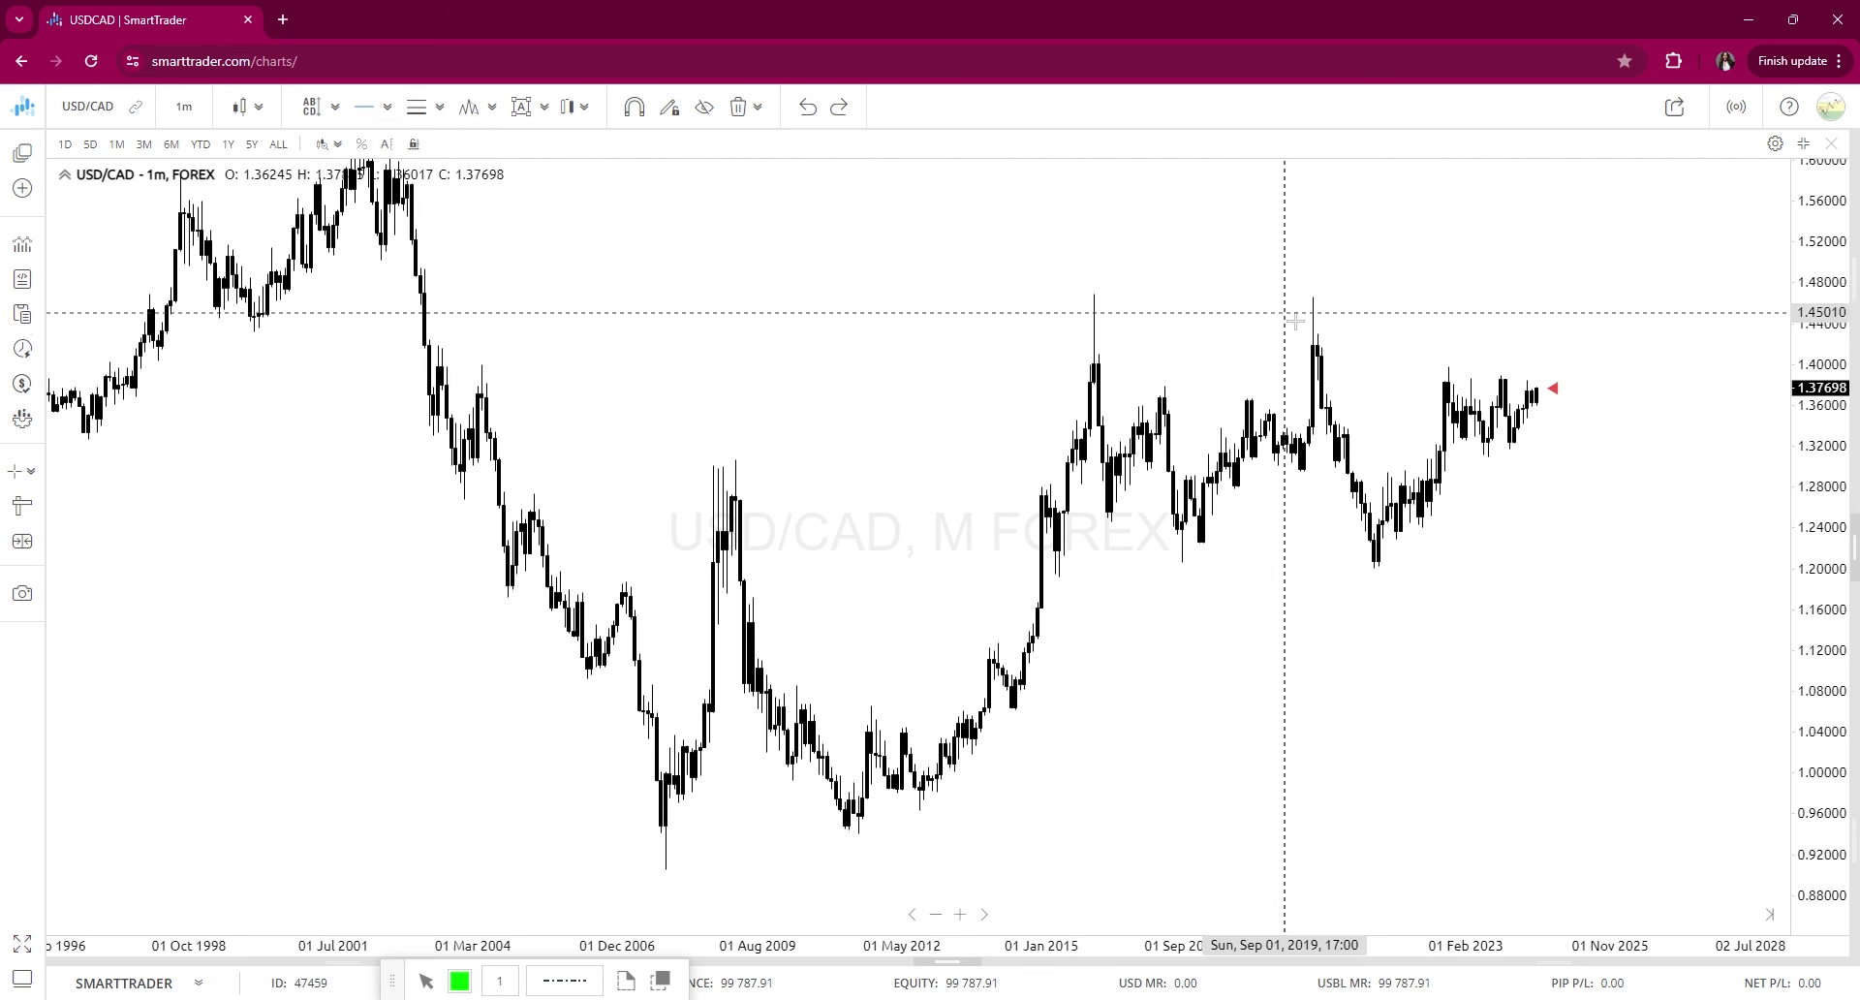
left_click(1211, 298)
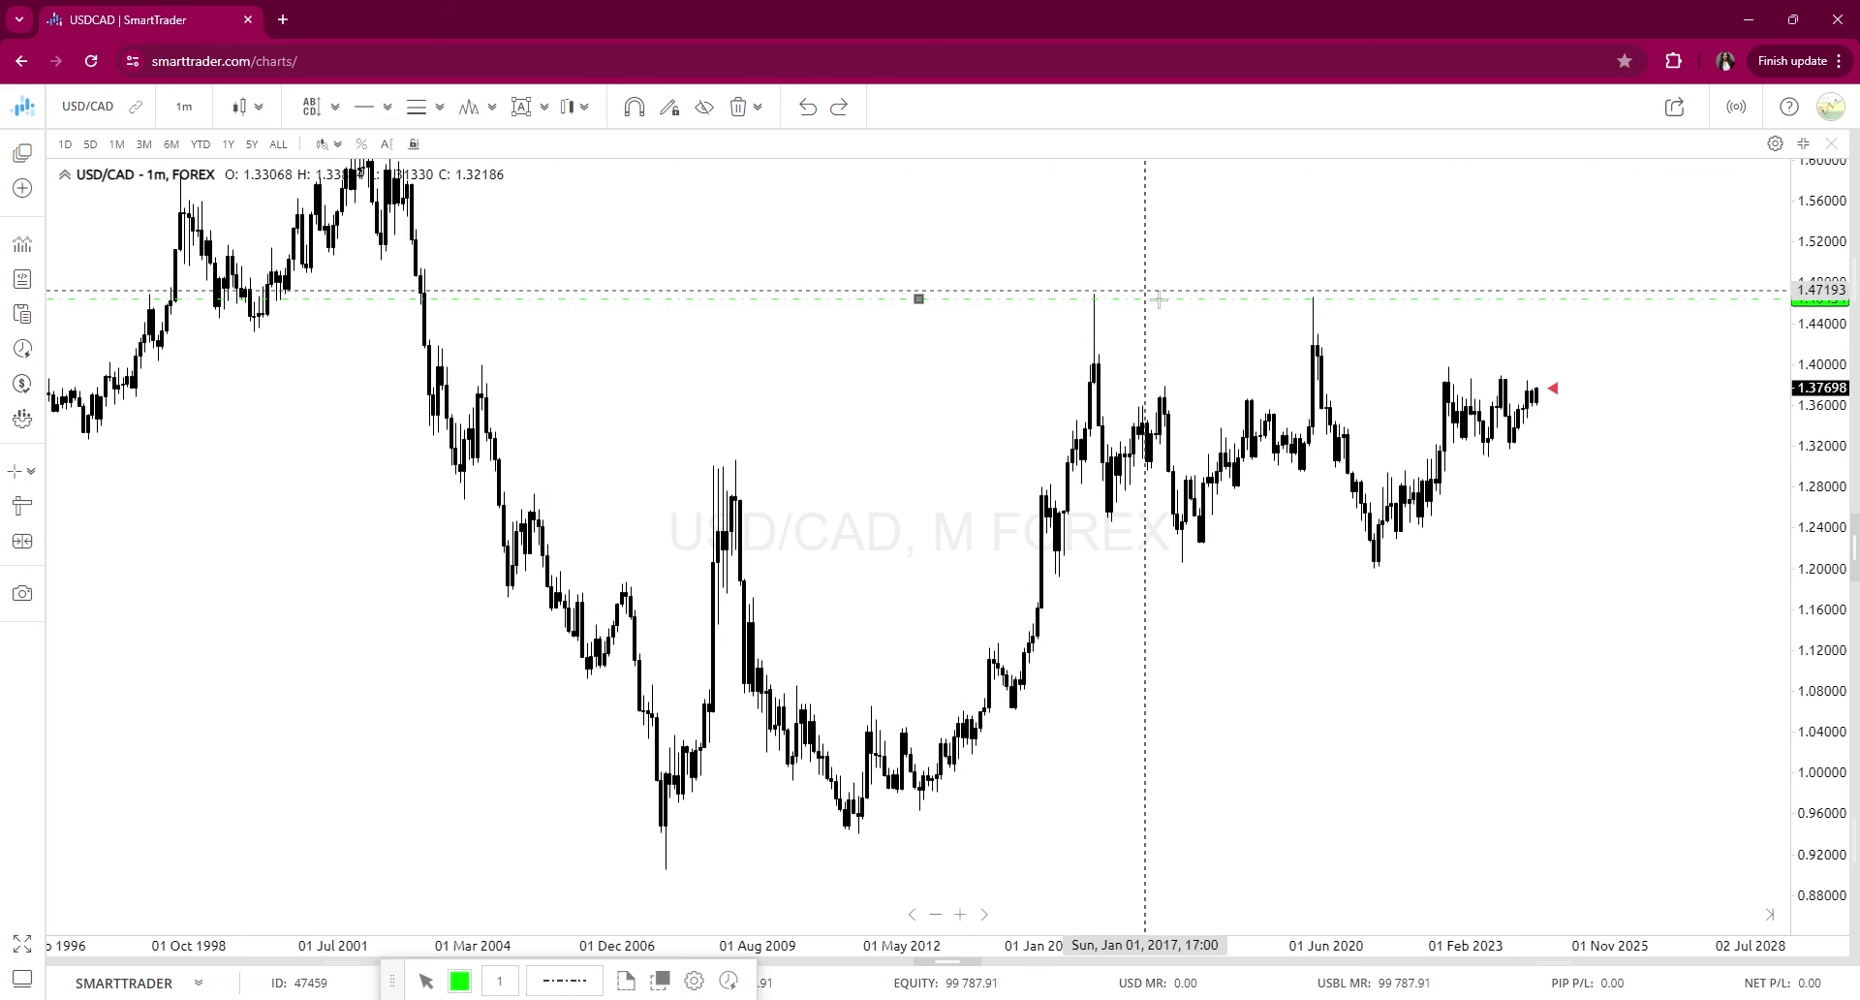
left_click_drag(1158, 305, 1163, 309)
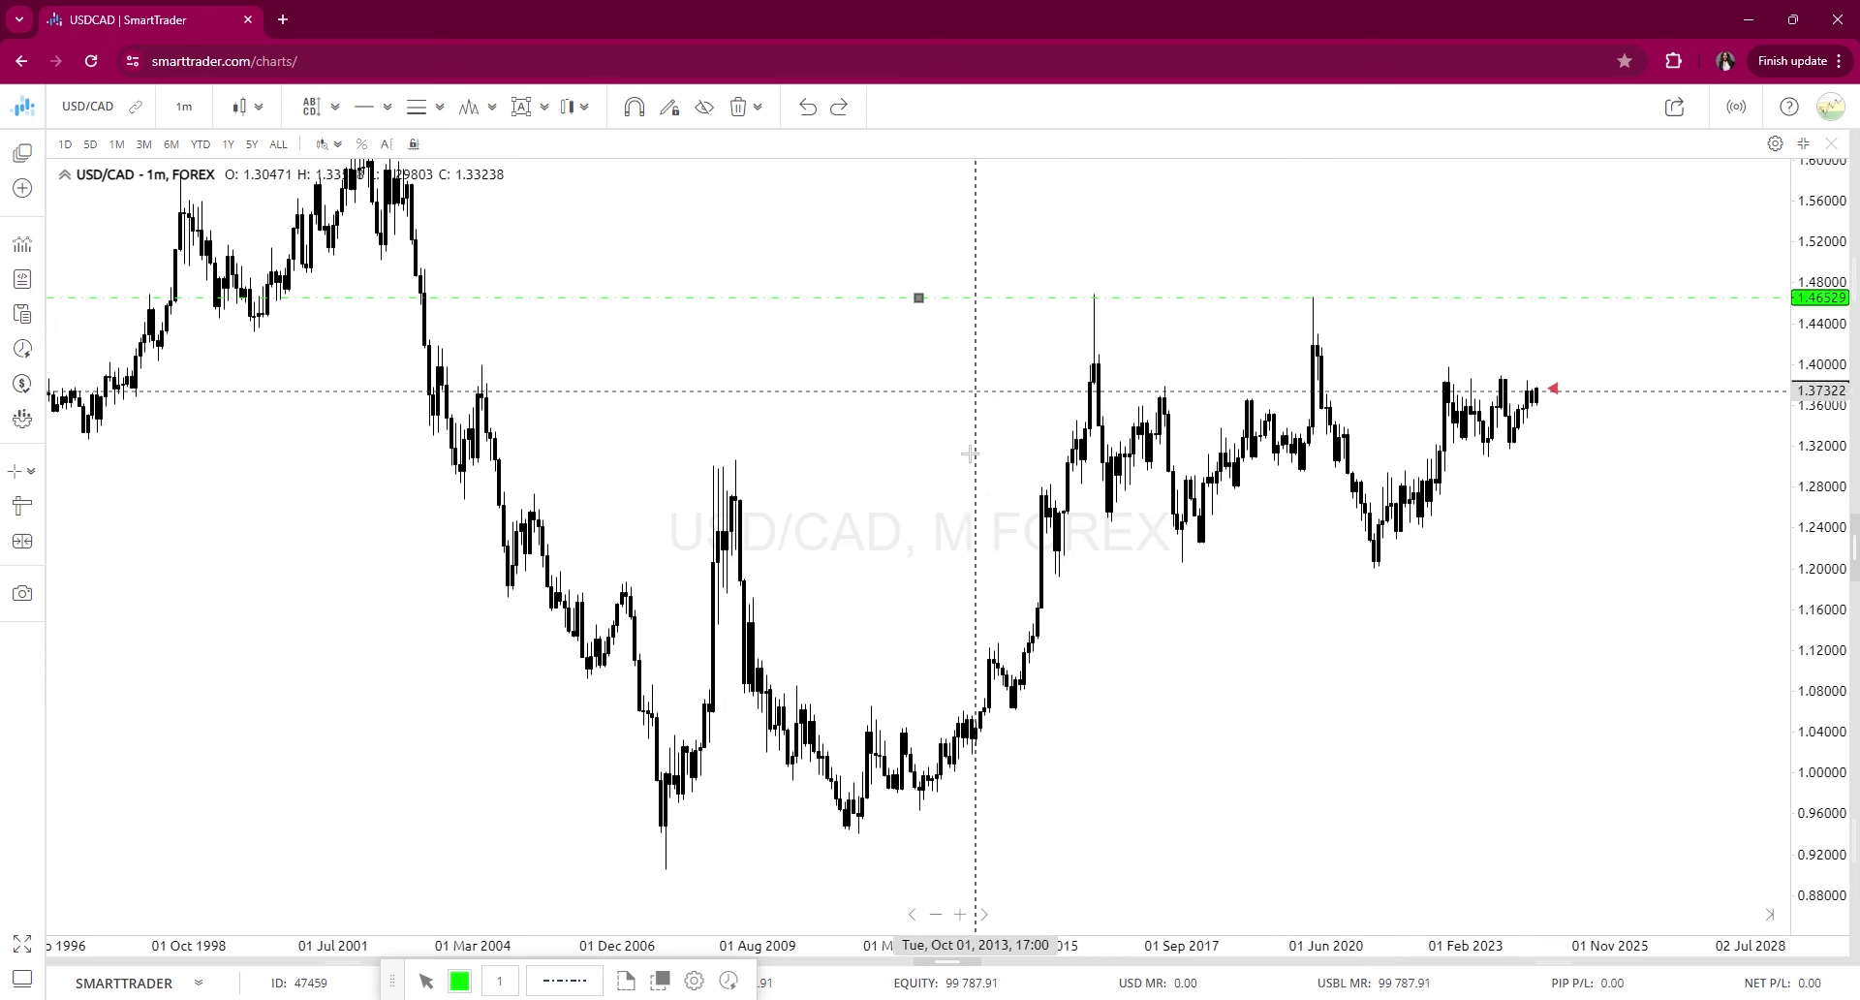
Set the horizontal line's colour to orange and its style to dashed
left_click(460, 981)
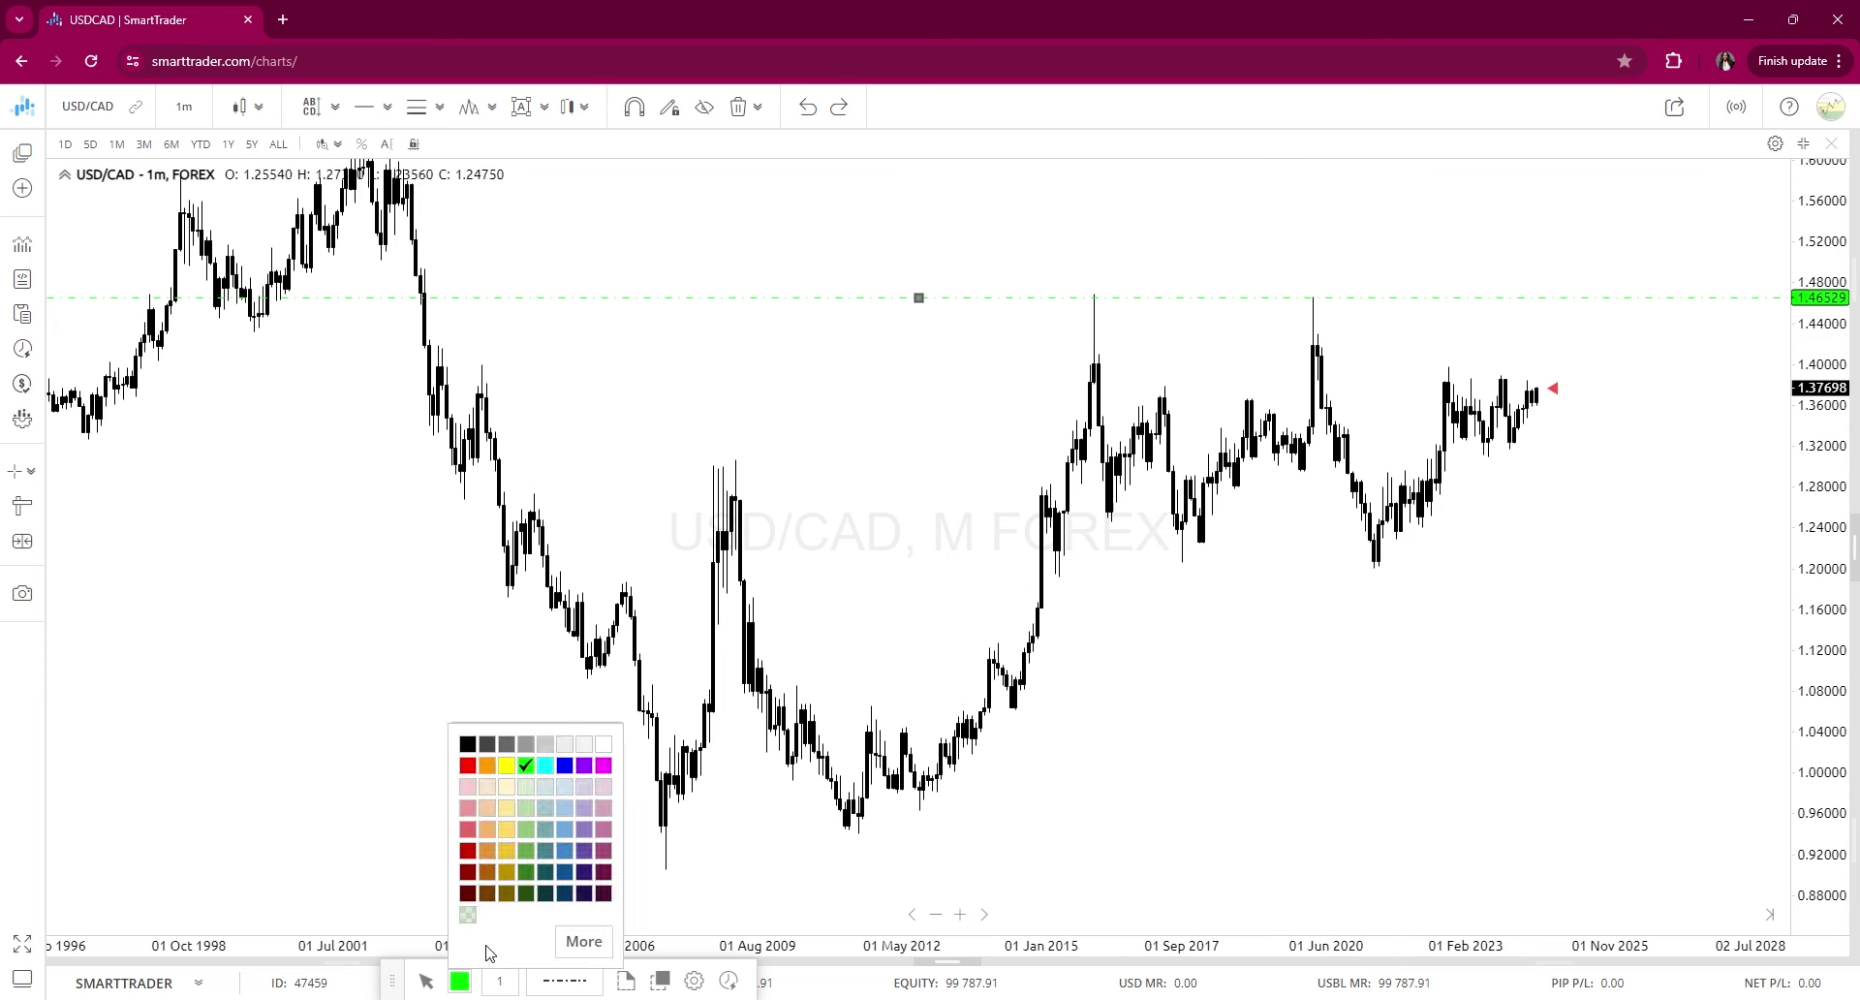
left_click(488, 766)
left_click(593, 990)
left_click(580, 895)
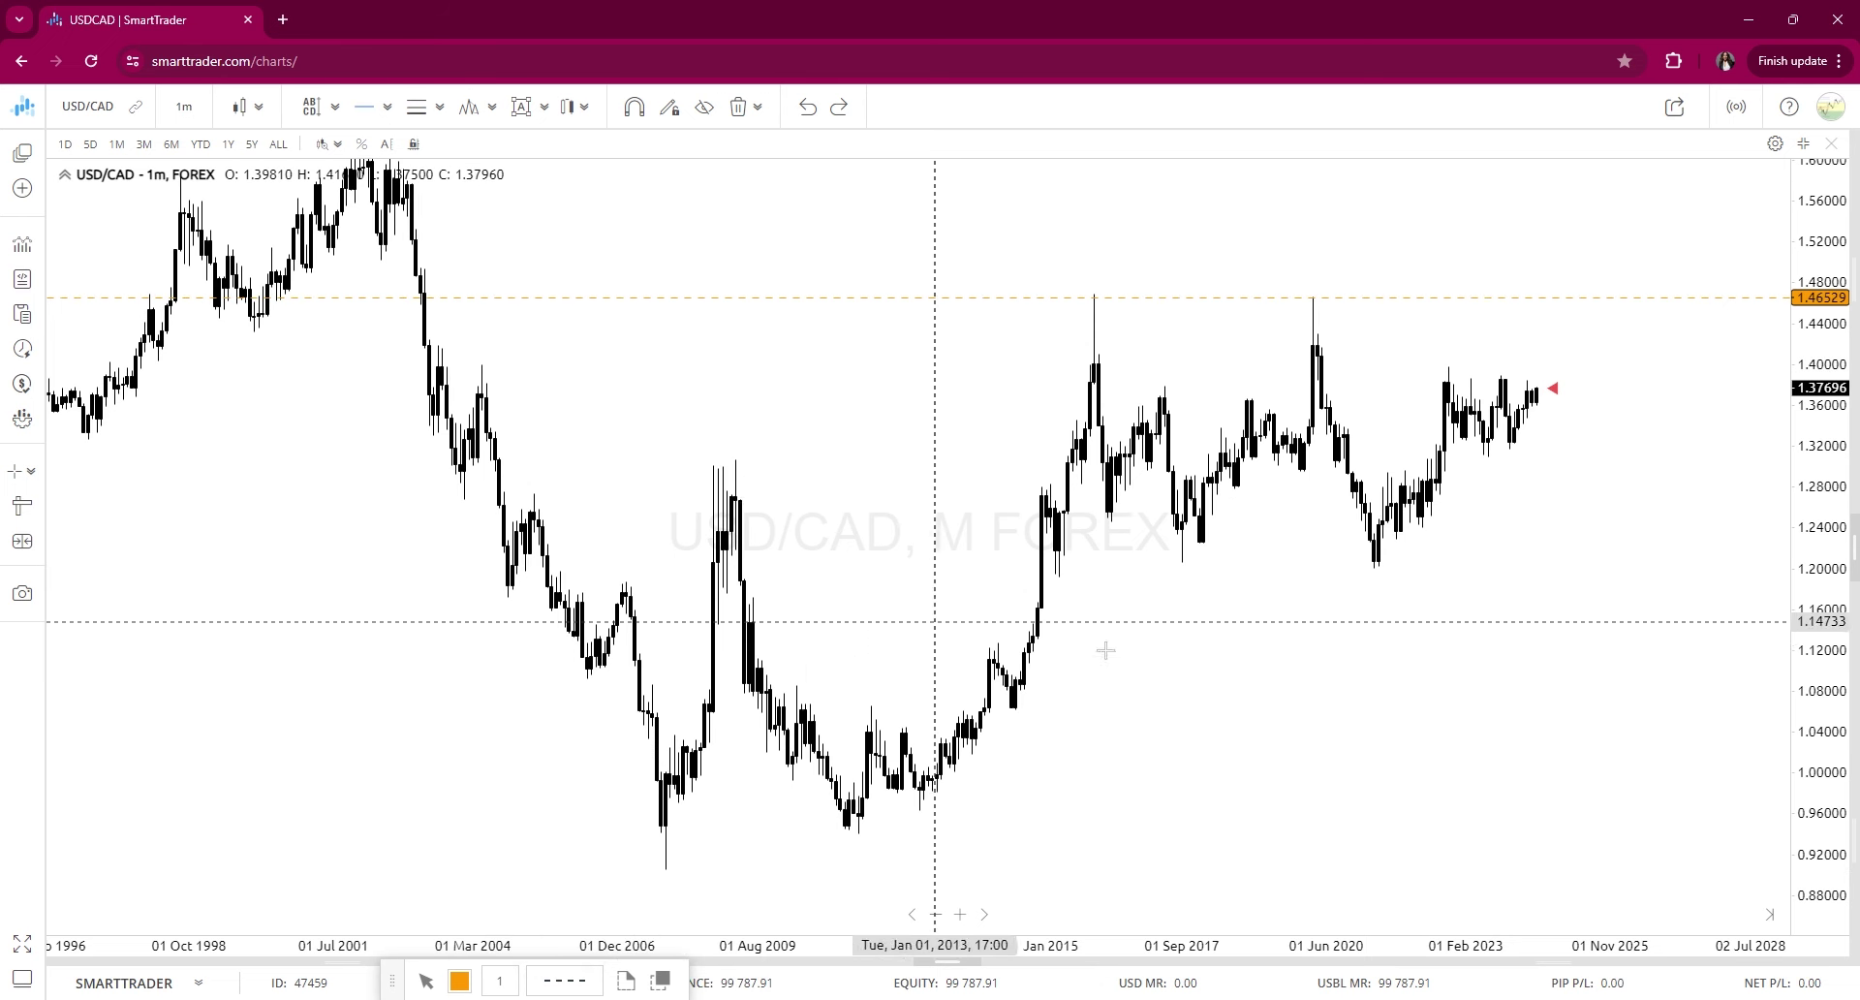
Add dashed orange horizontal lines on the monthly chart at 1.31627, 1.30963, 1.24034, 1.22895 and 1.19953
left_click(1327, 456)
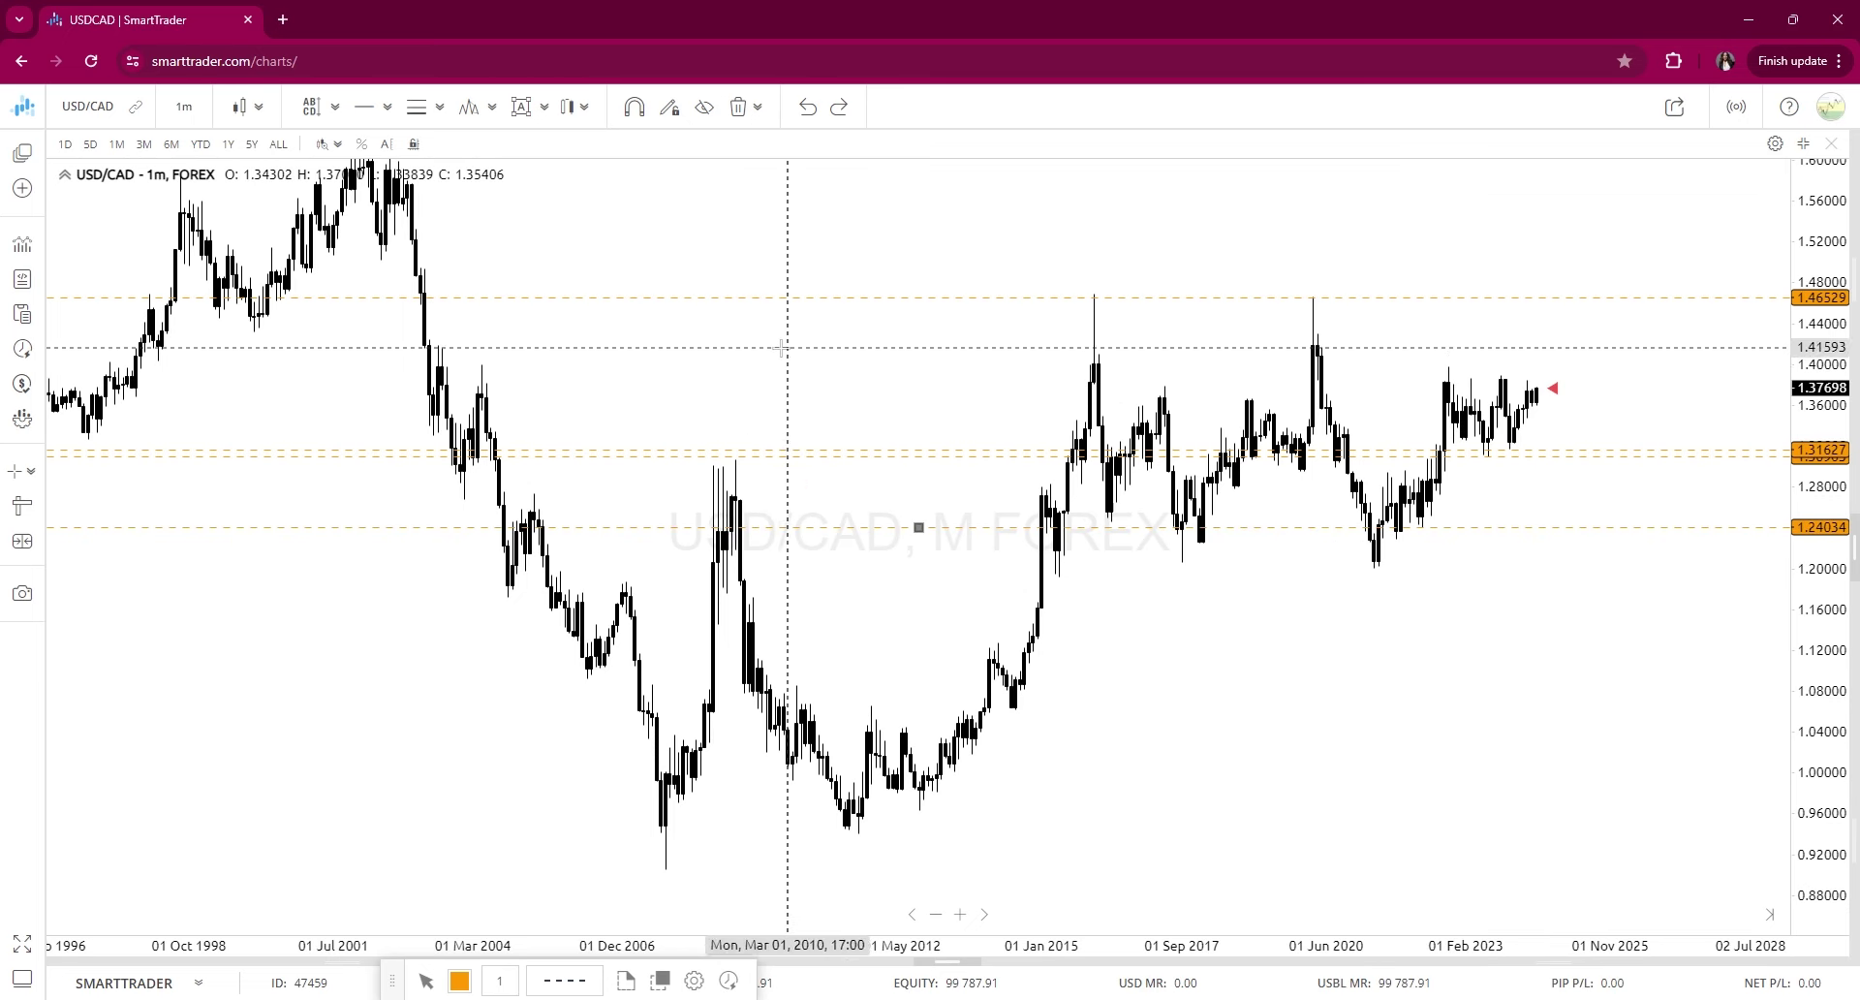
left_click(1445, 549)
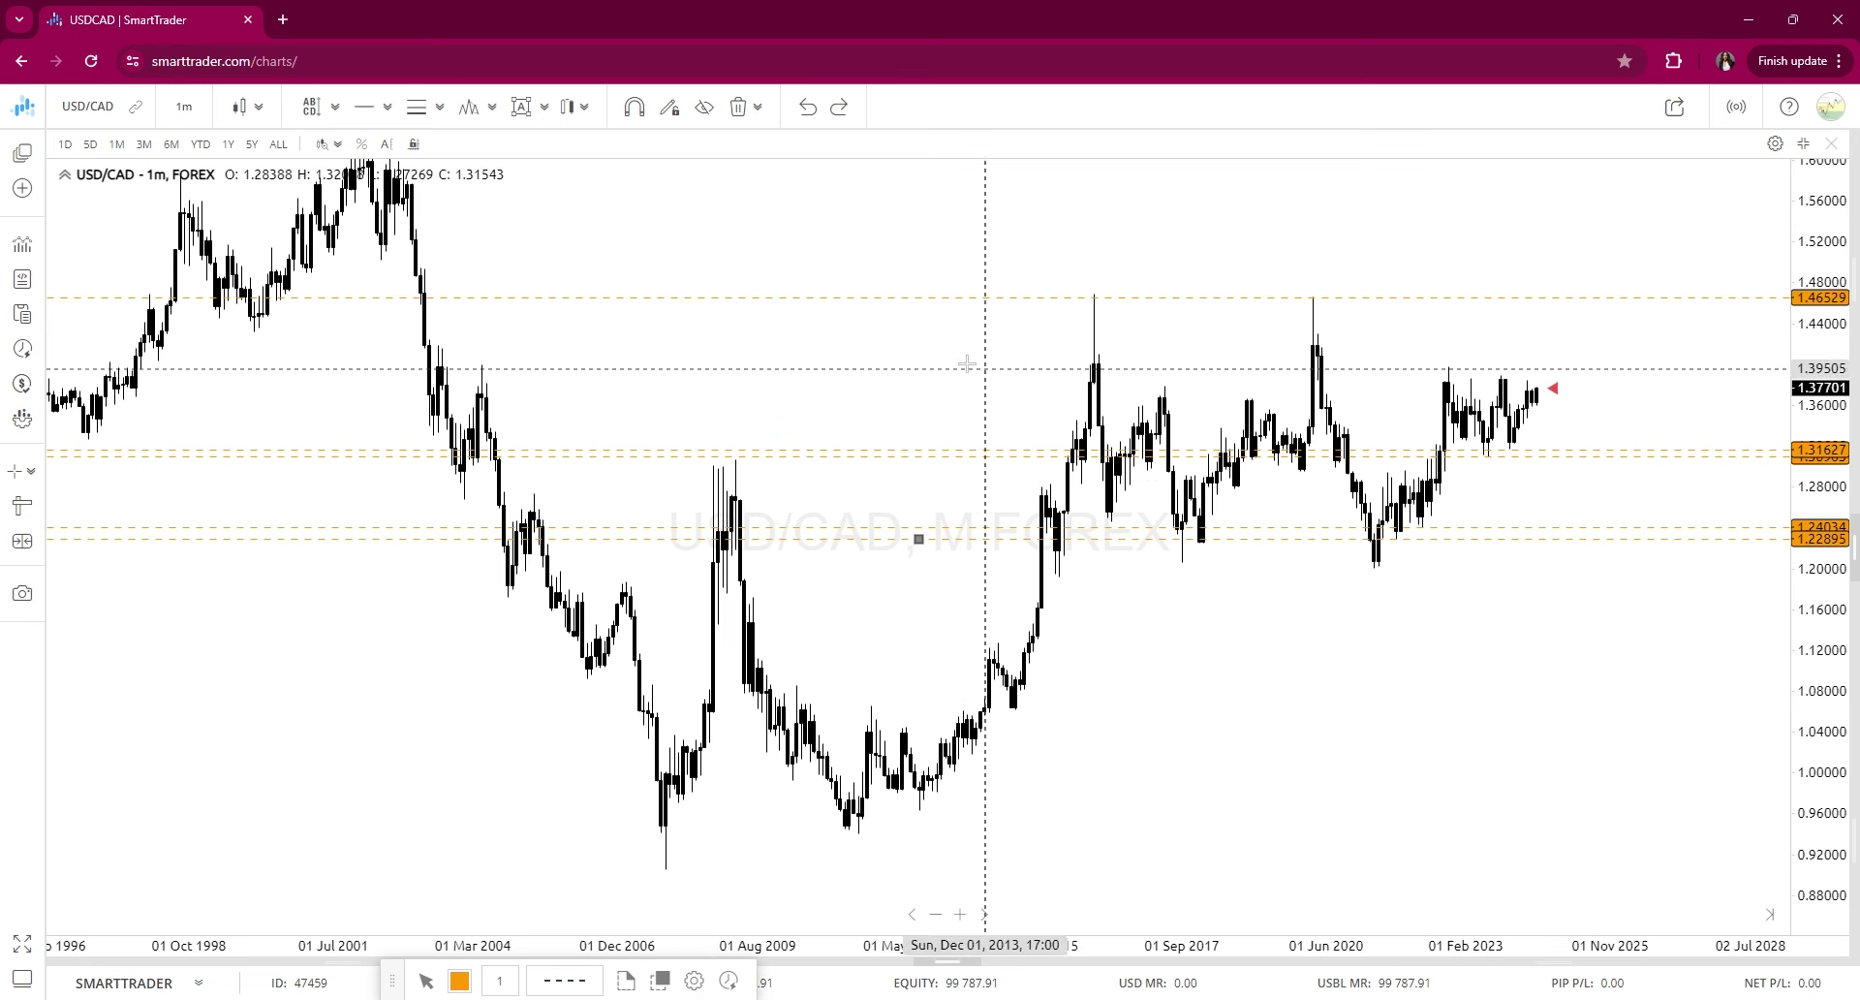
left_click(1323, 502)
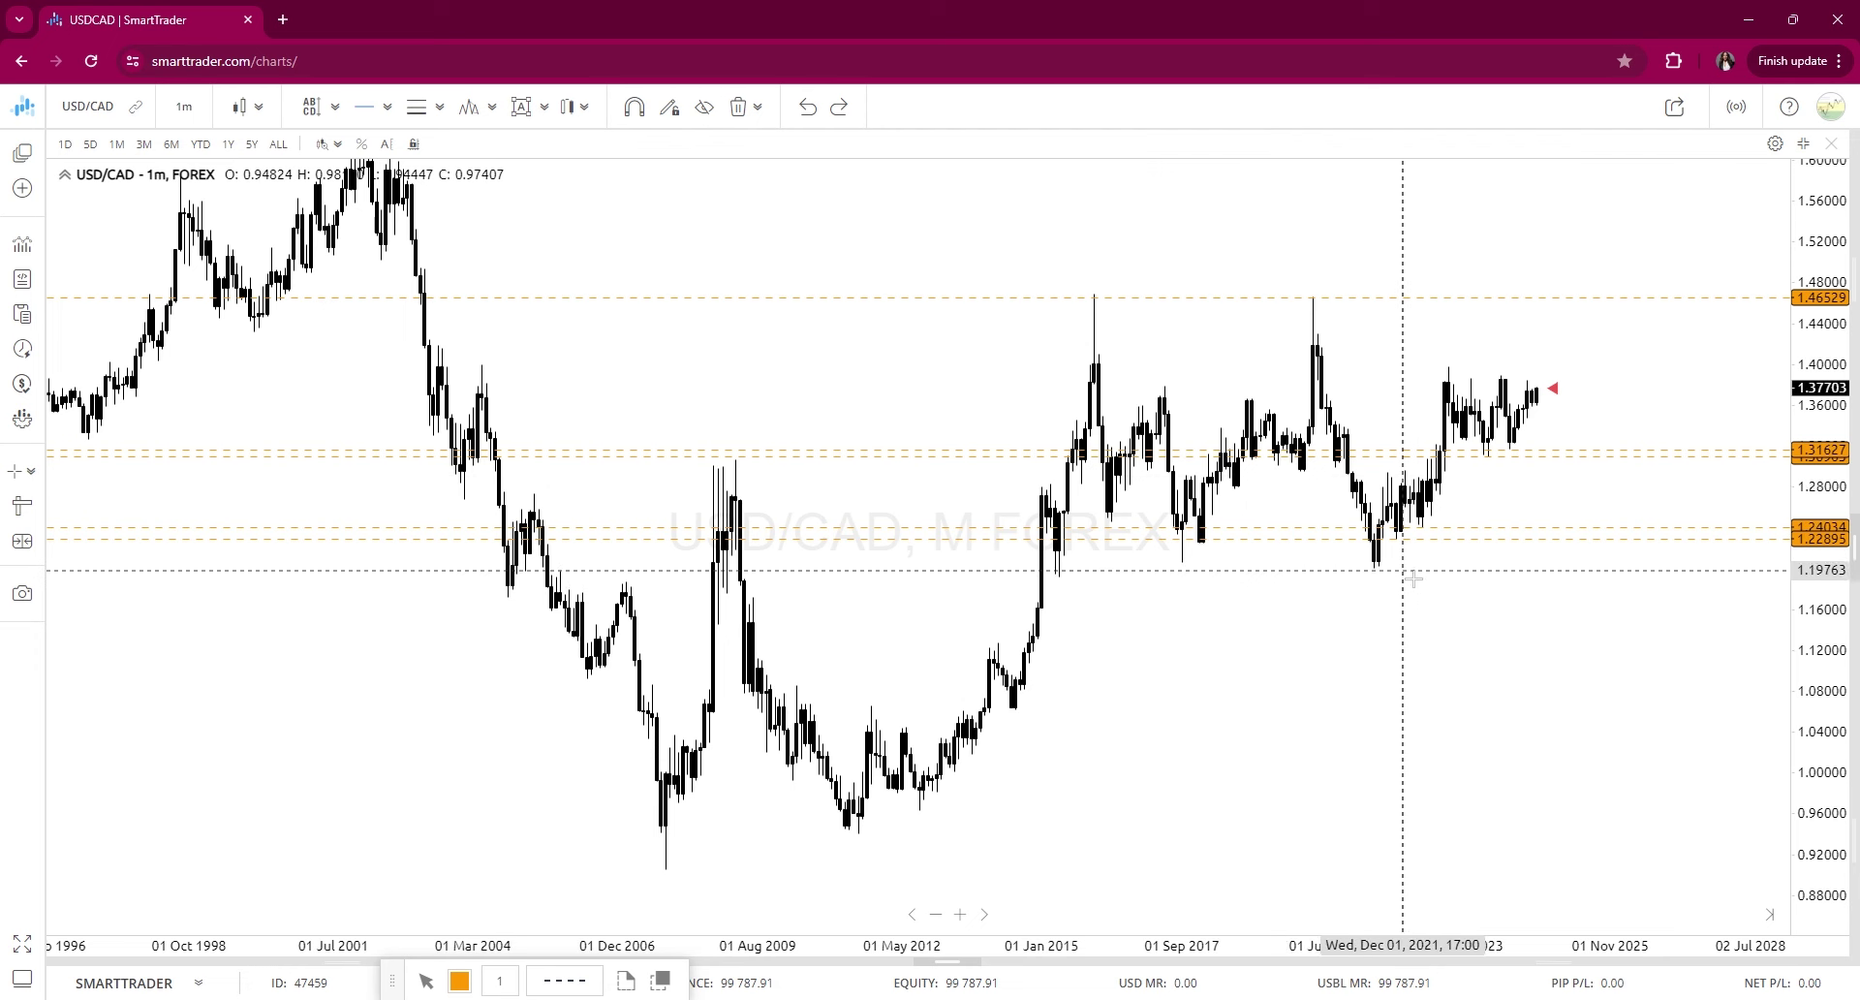
left_click(1299, 567)
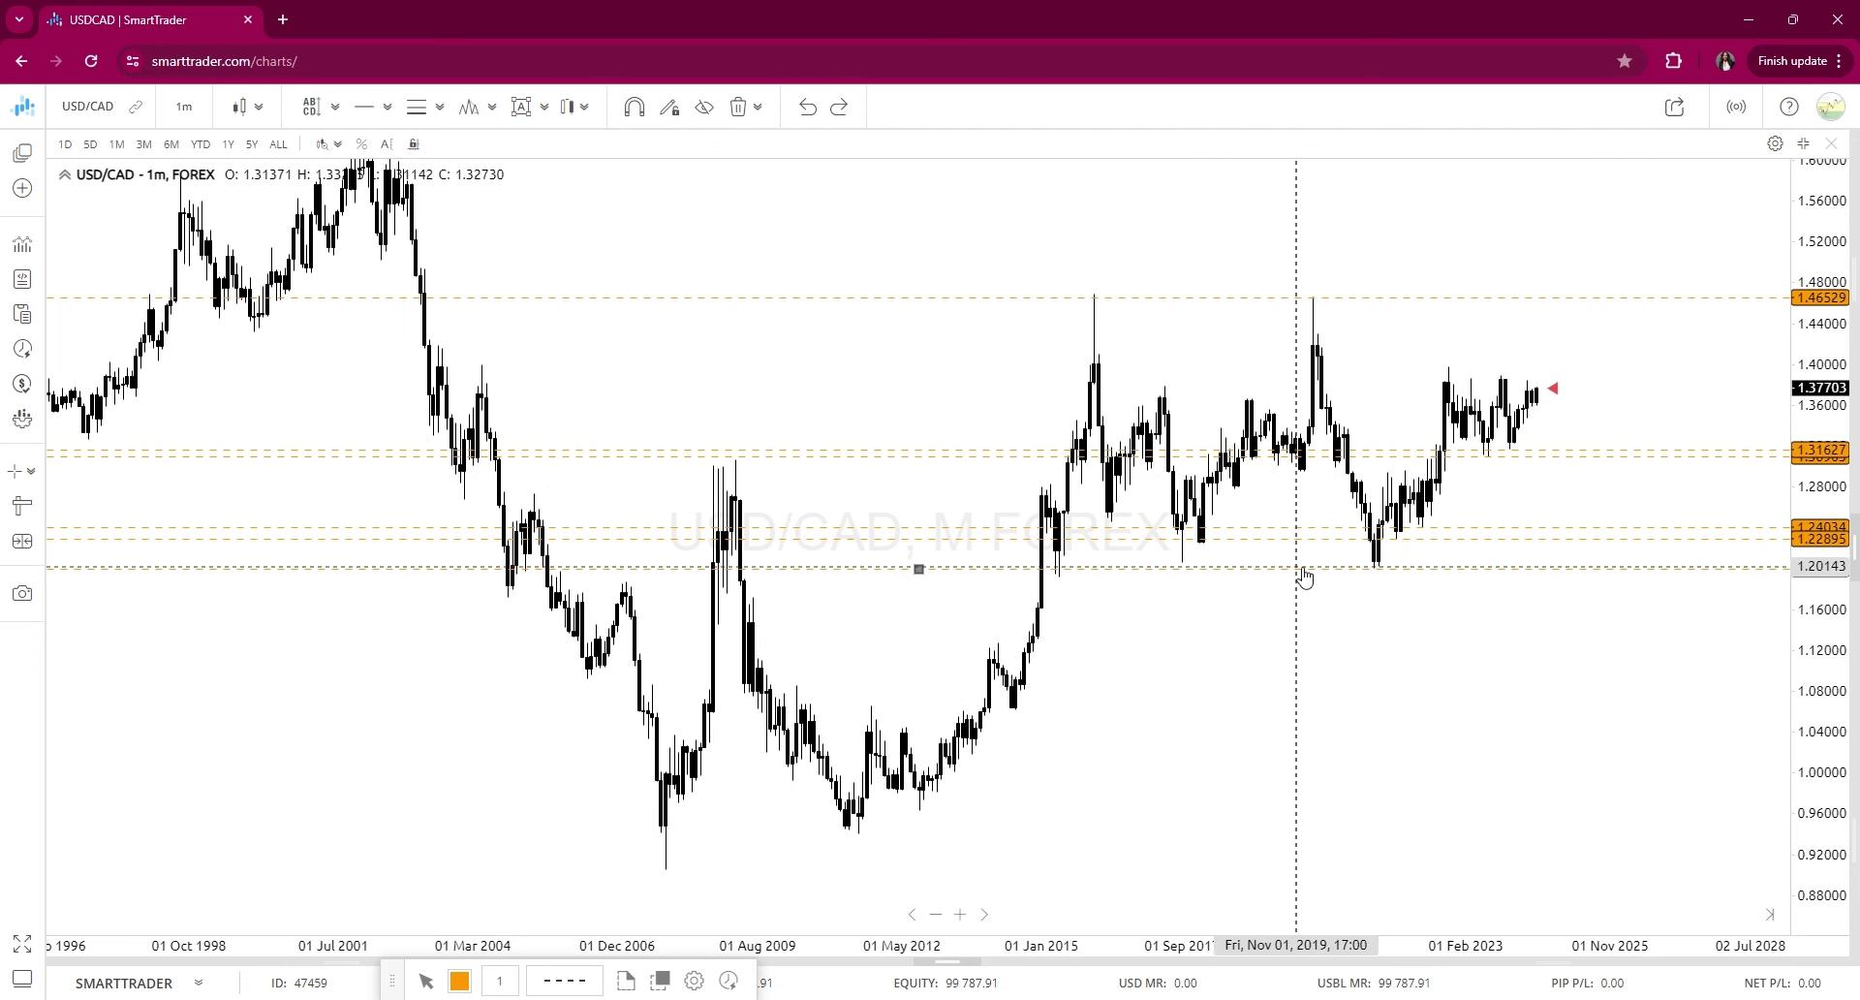
left_click_drag(1304, 577, 1298, 579)
Add orange horizontal lines at the lower levels 1.06475 and 1.01729 and near the recent highs at 1.38935 and 1.39600
left_click(368, 114)
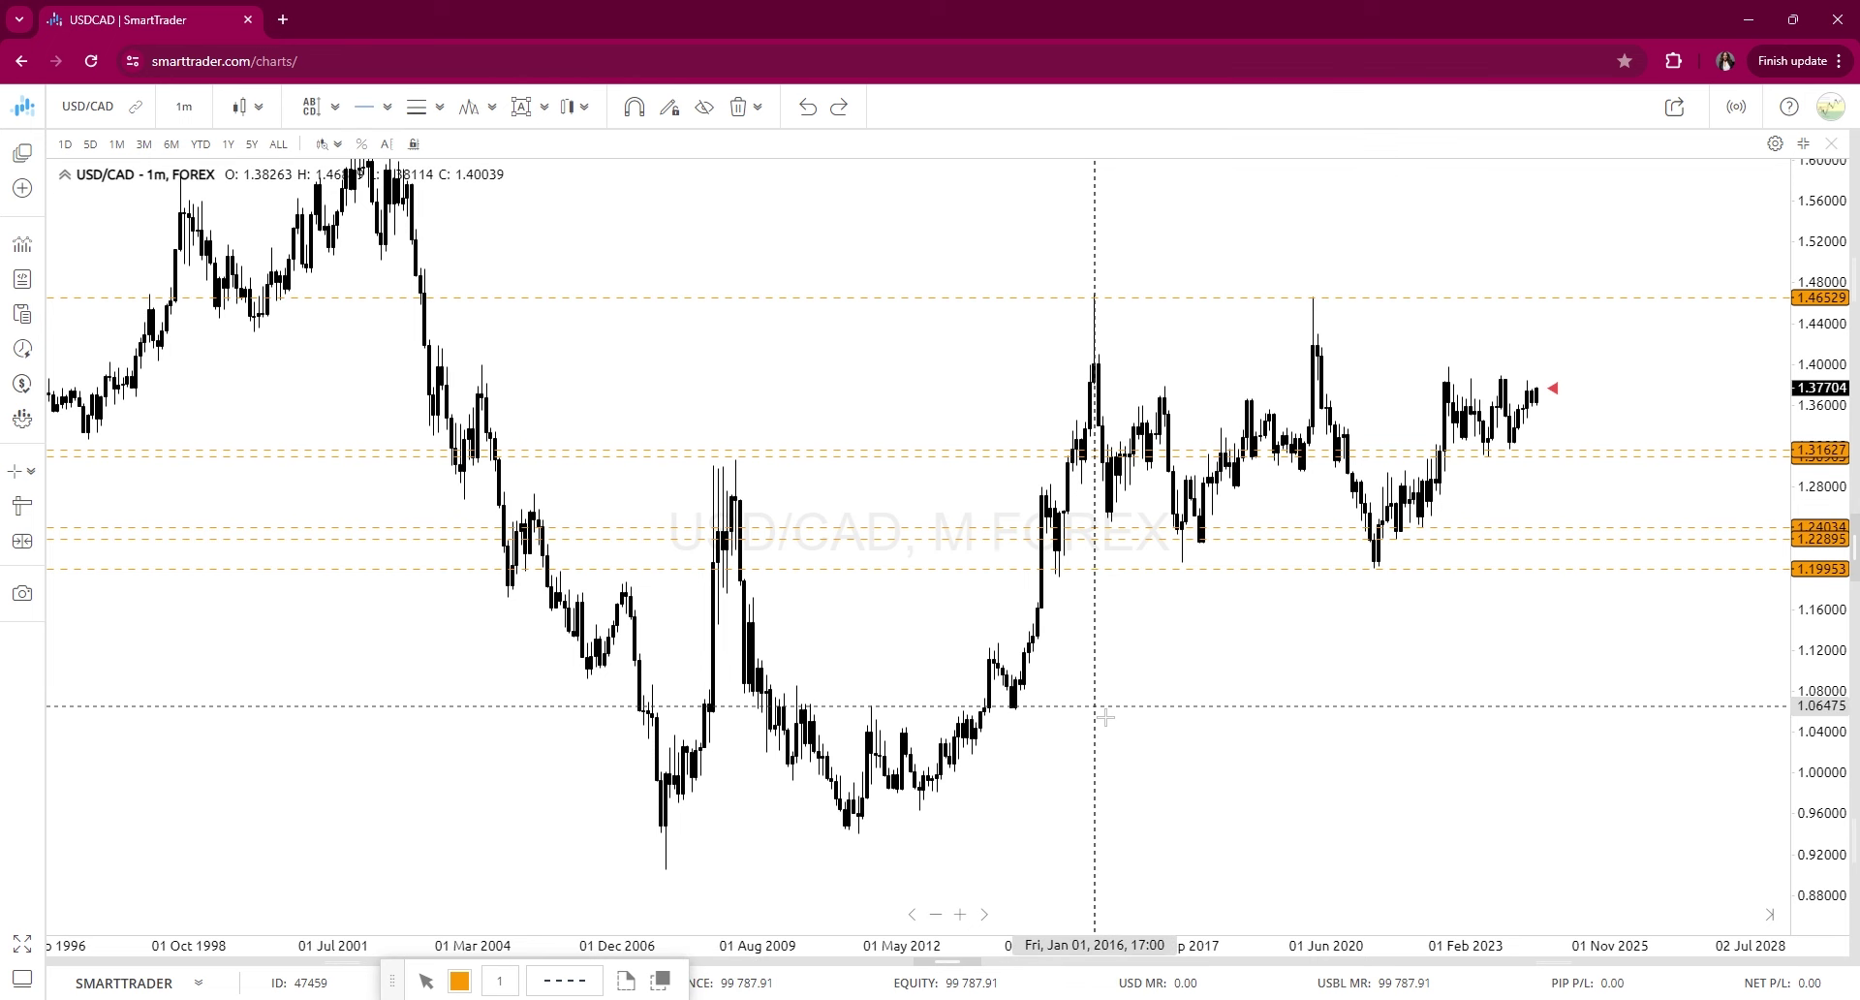
left_click(1106, 717)
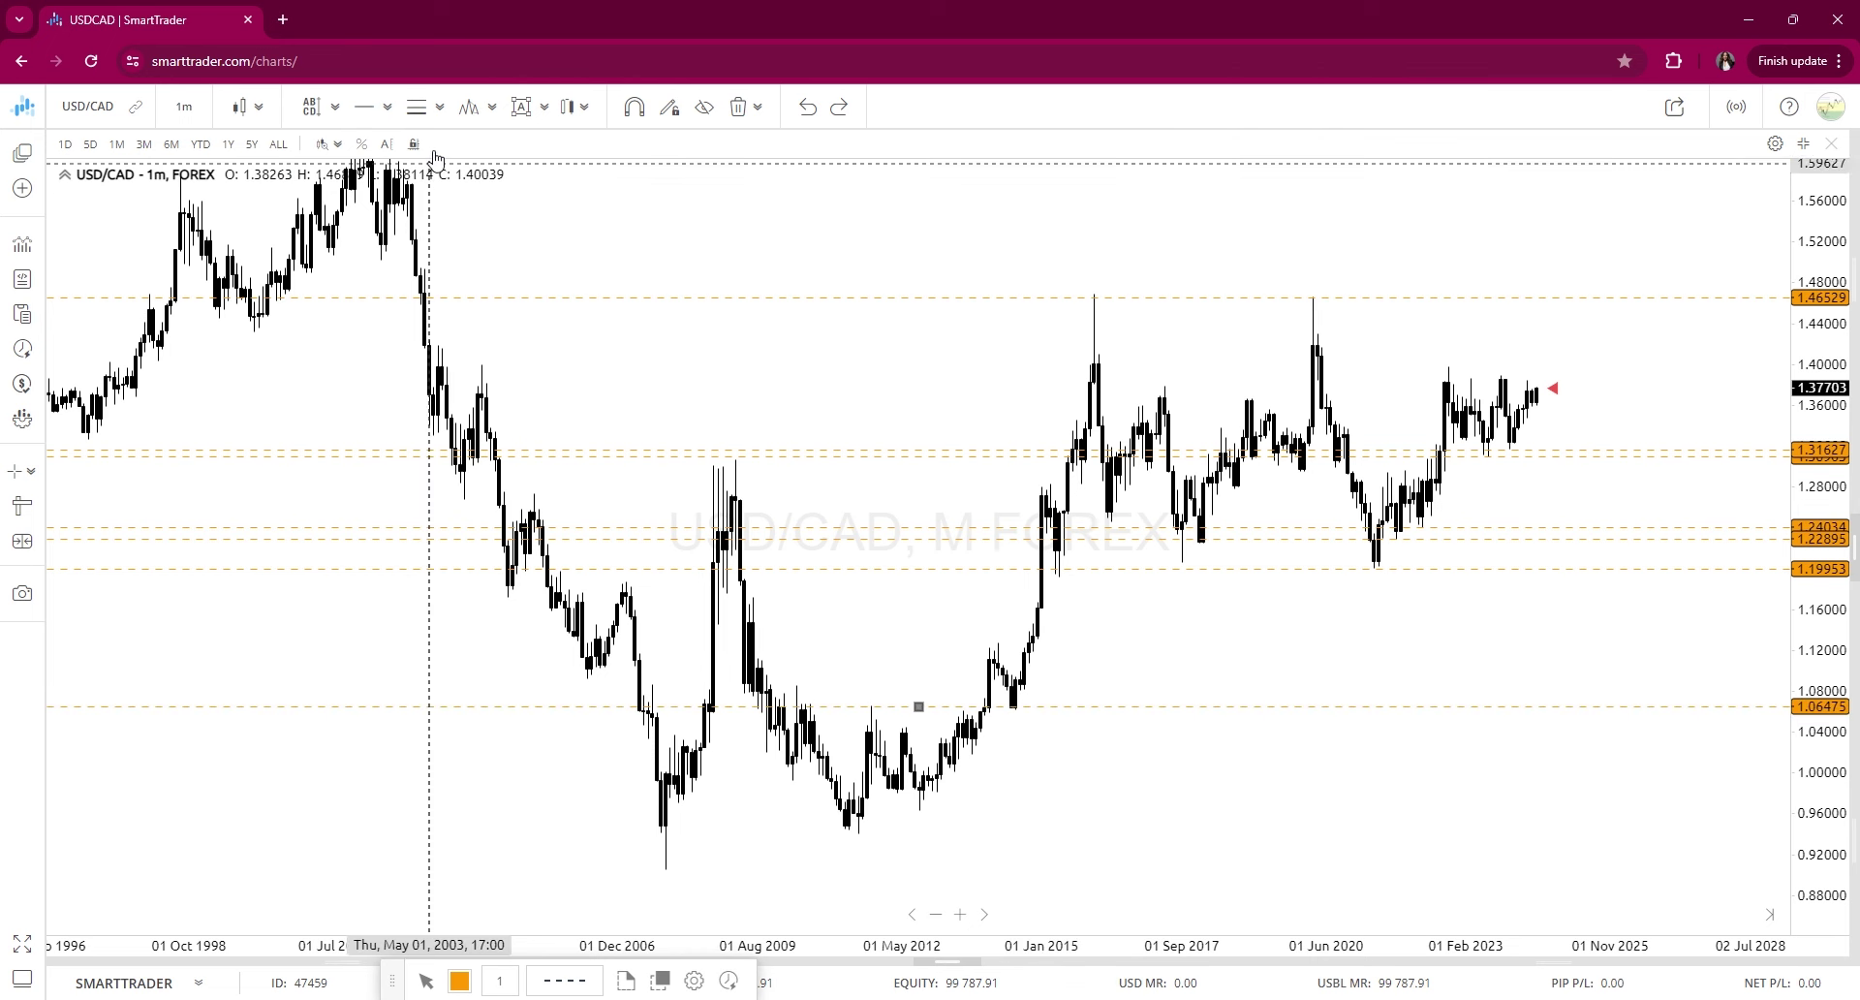
left_click(366, 107)
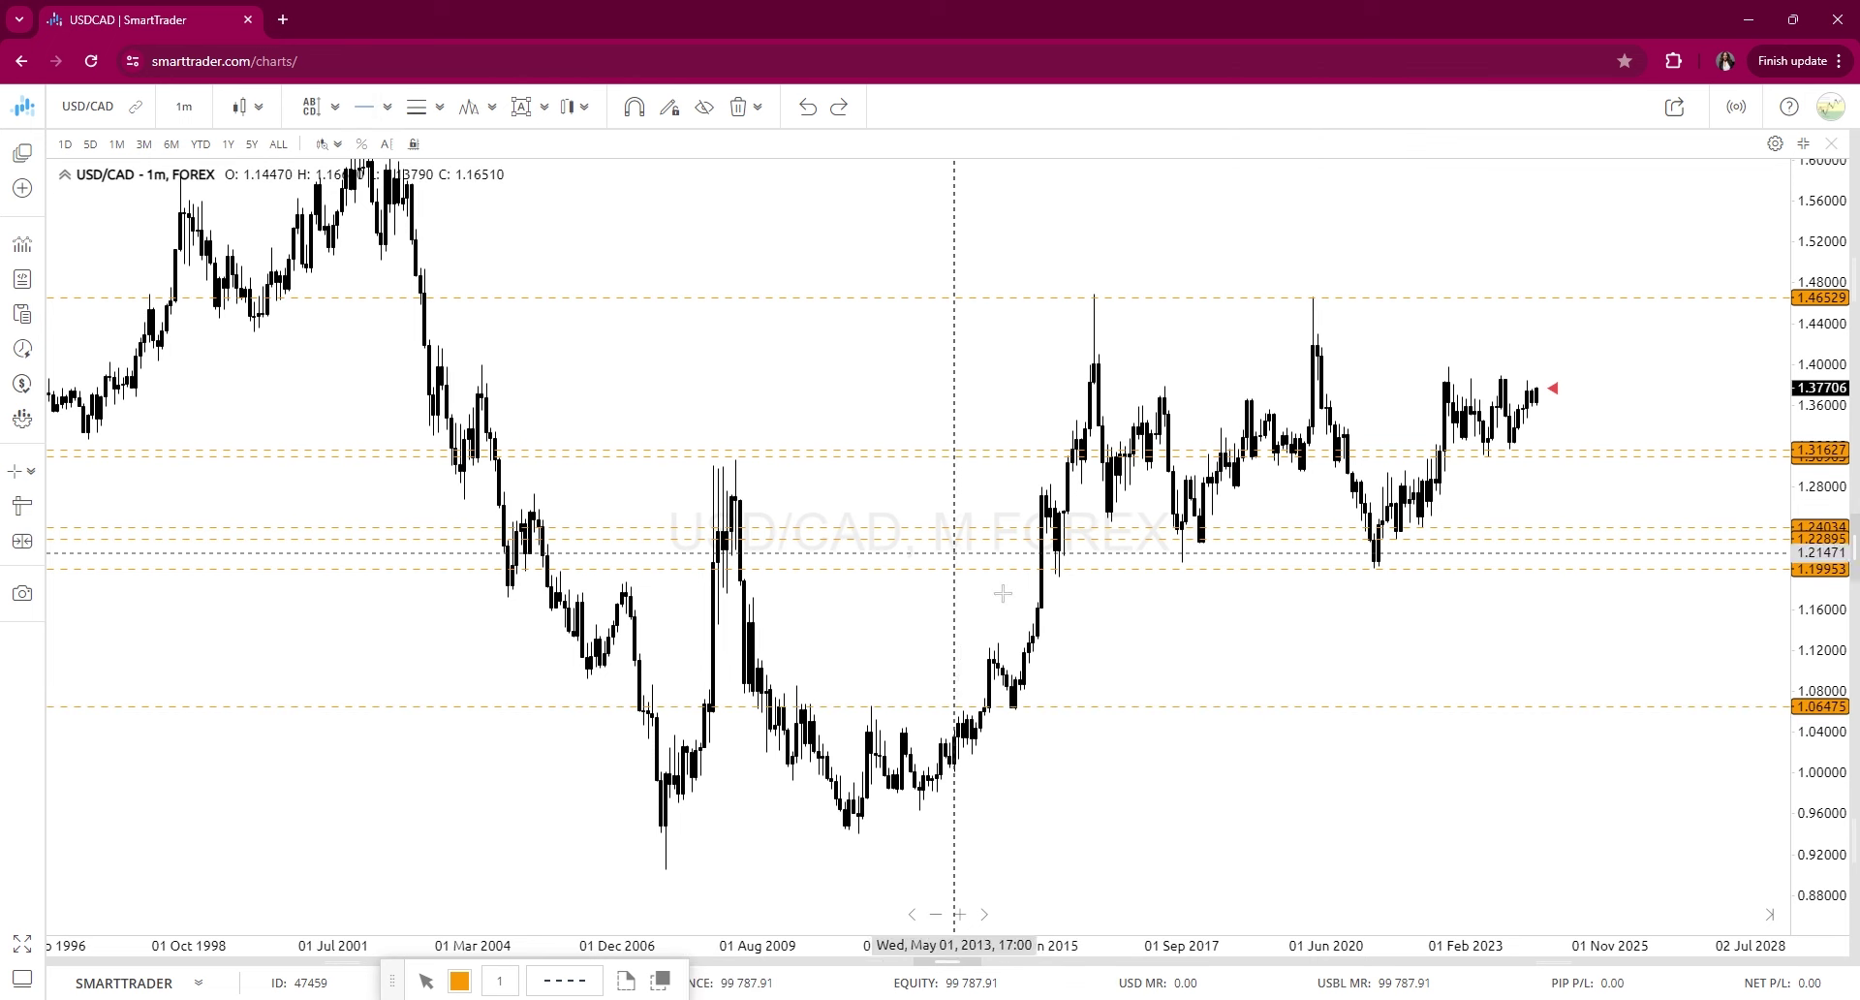
left_click(1056, 765)
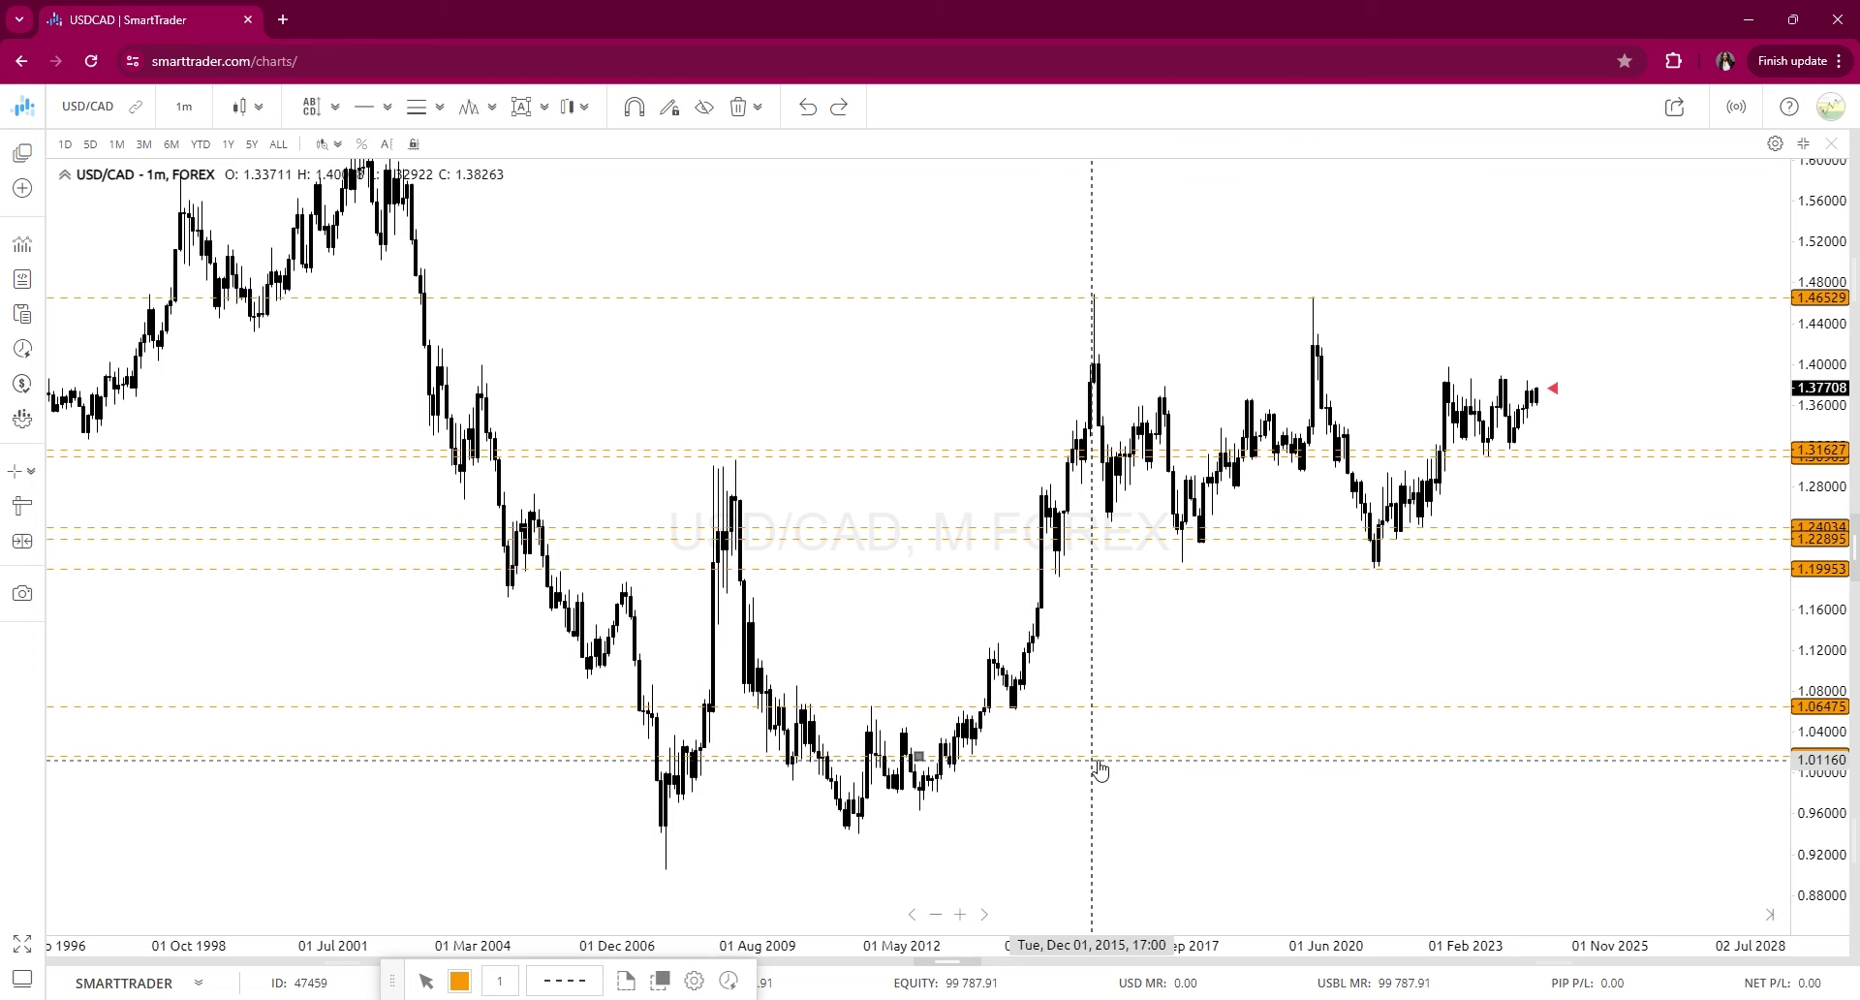
left_click_drag(1102, 766, 1105, 767)
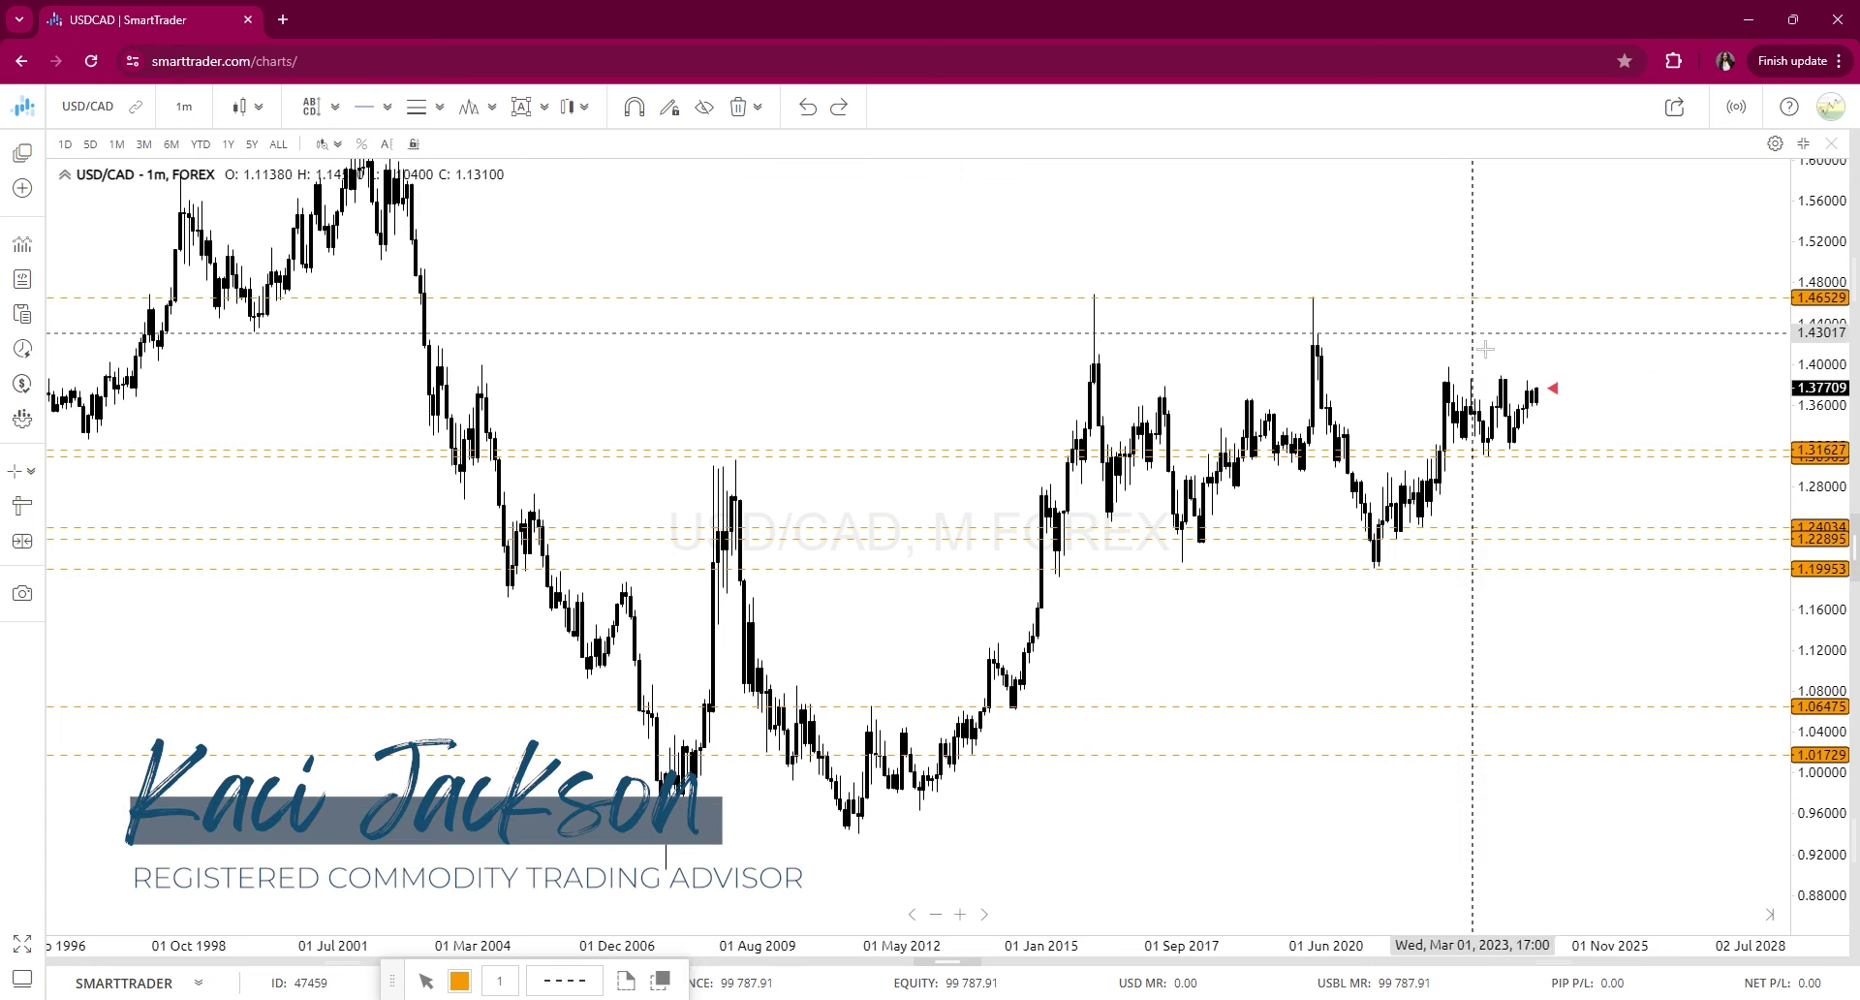
left_click(1521, 374)
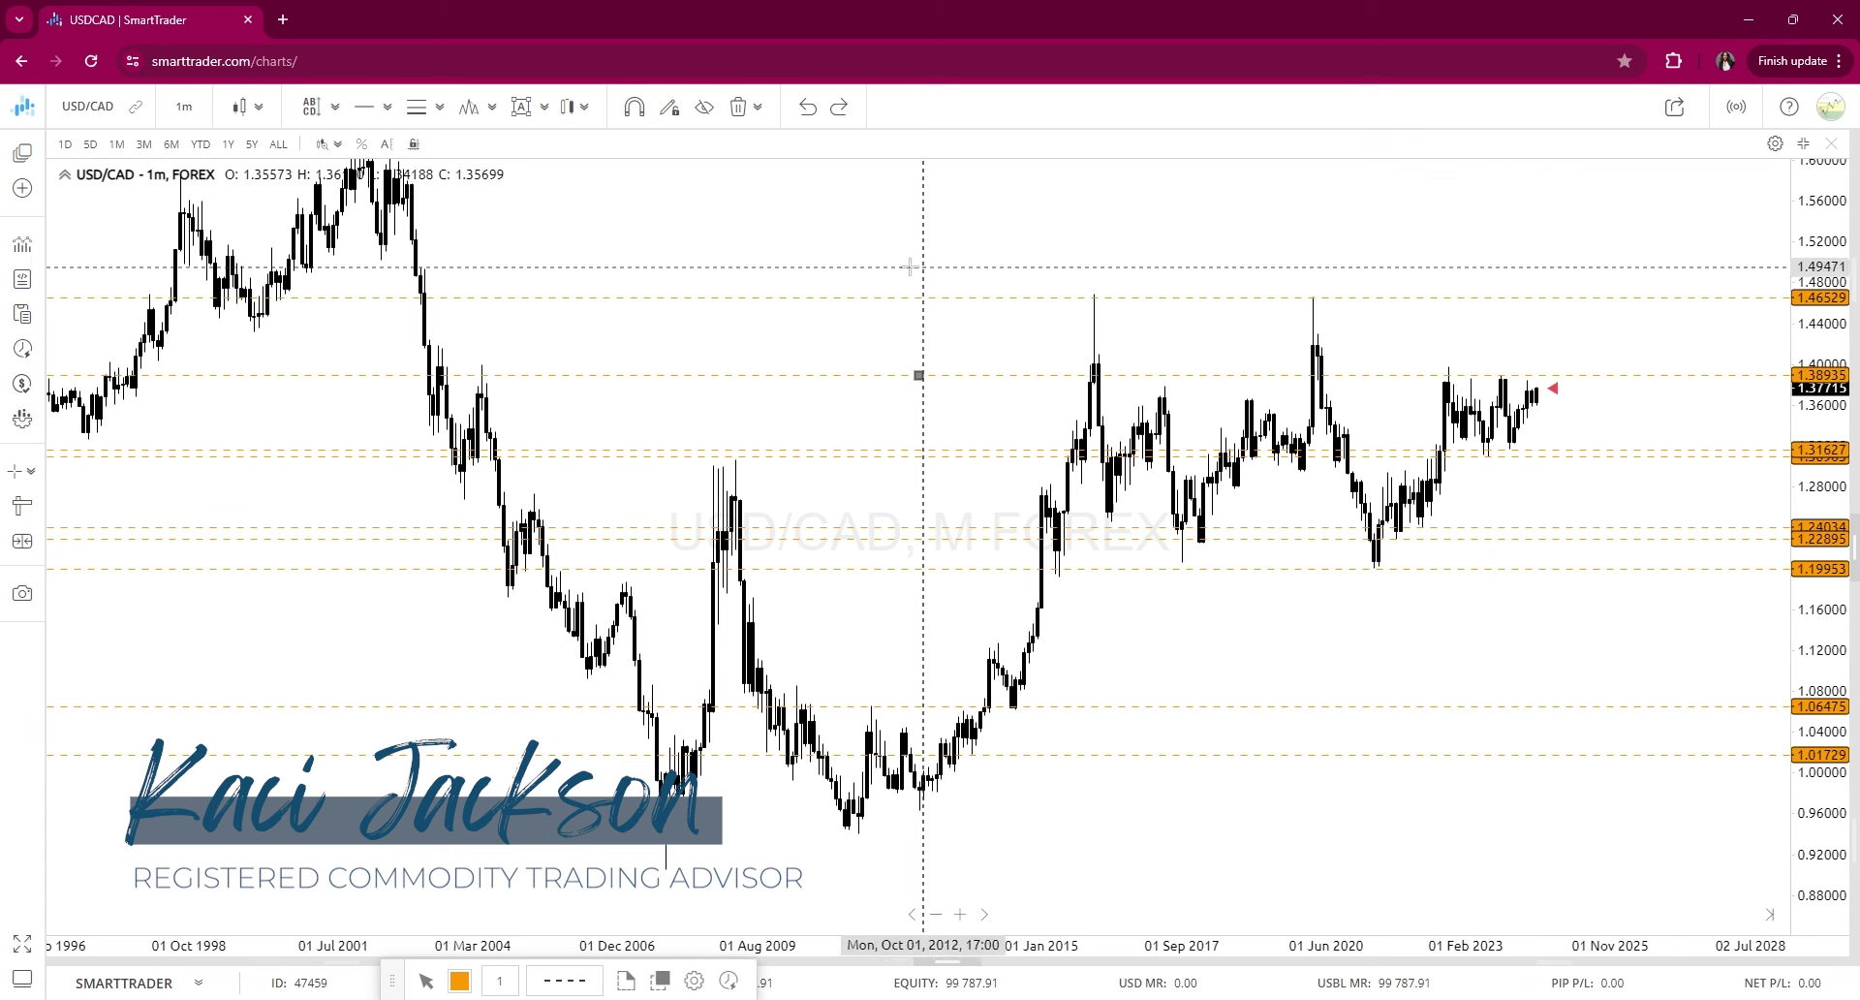
left_click(1465, 368)
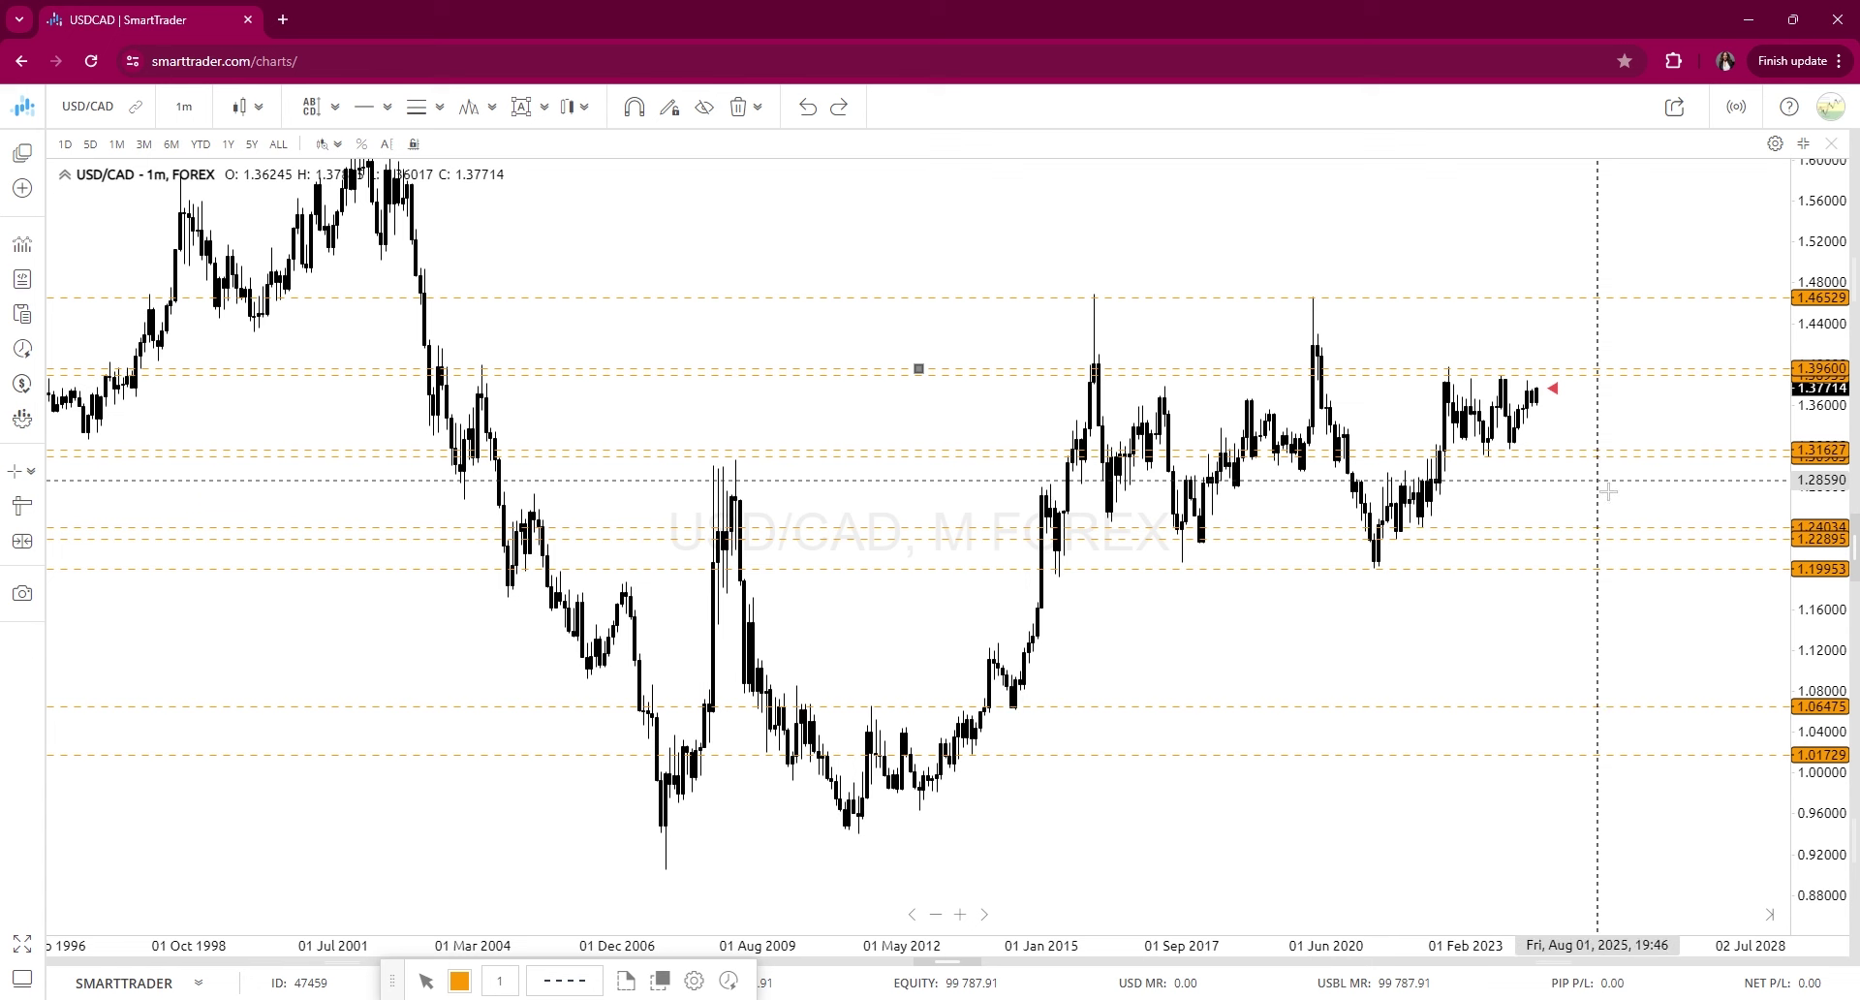
Switch the USD/CAD chart to the weekly timeframe and draw a blue horizontal line at 1.27286
left_click(184, 107)
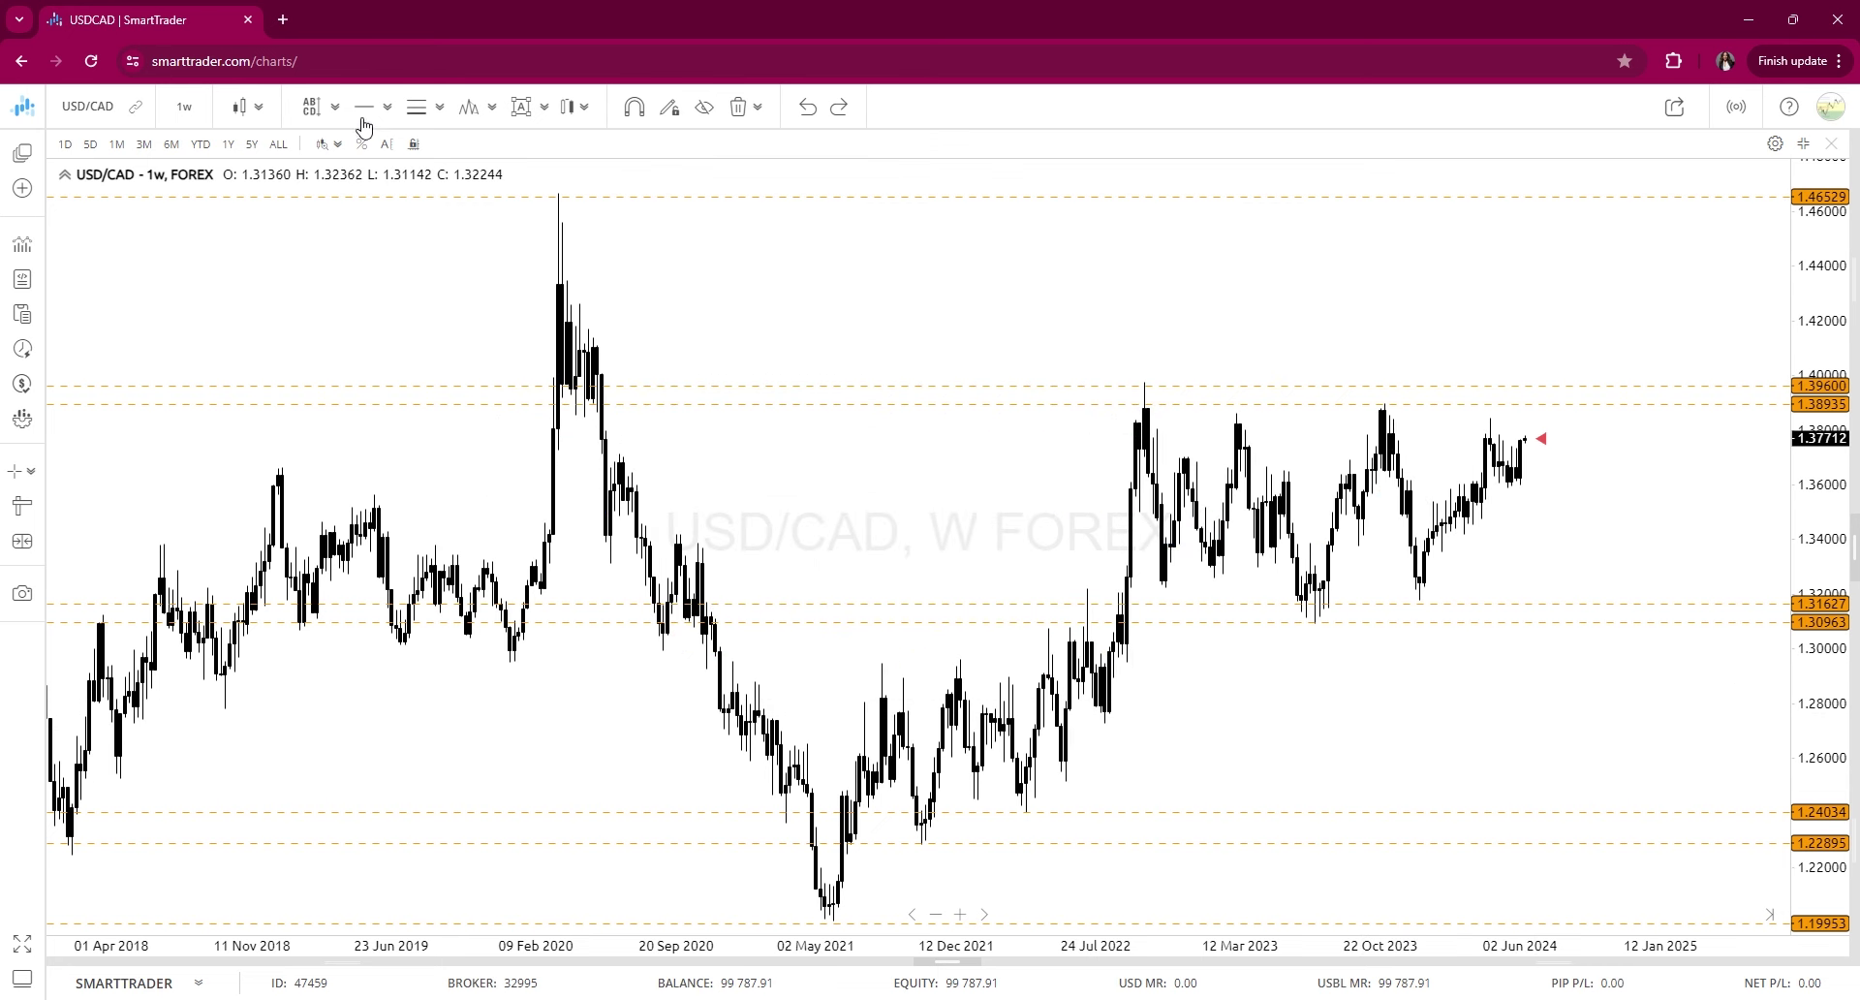
left_click(919, 722)
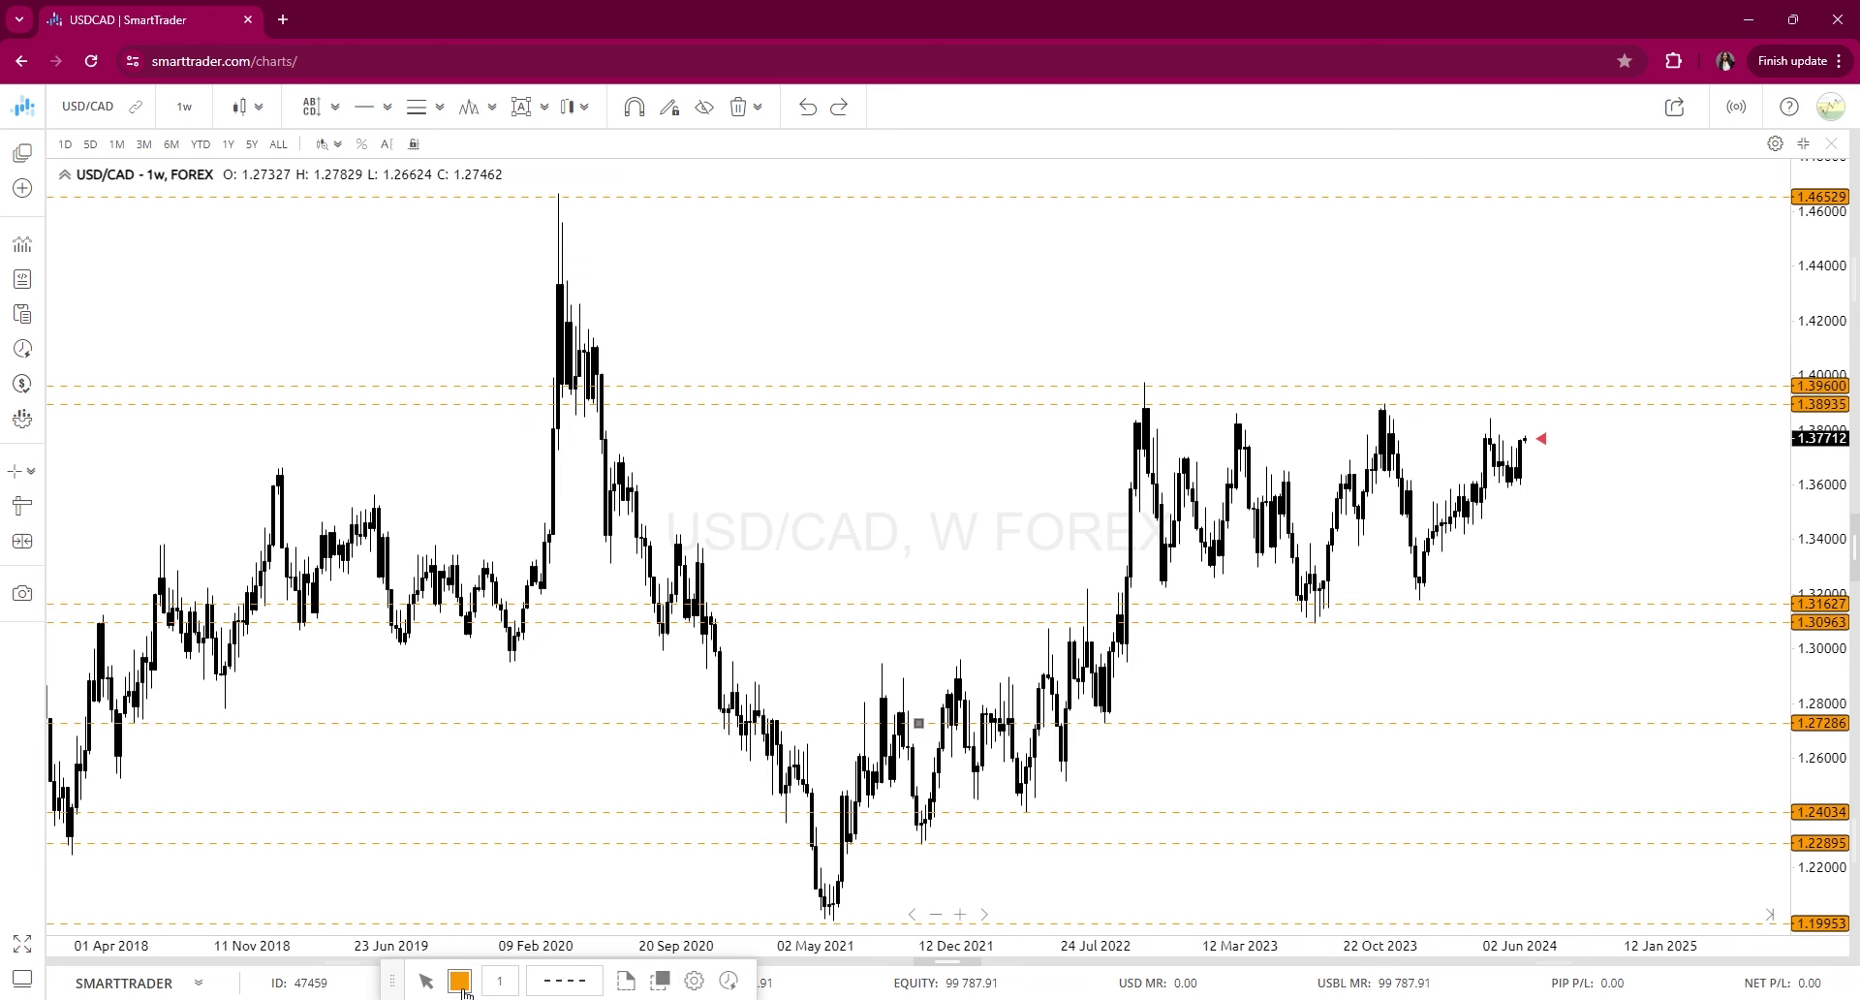
left_click(460, 981)
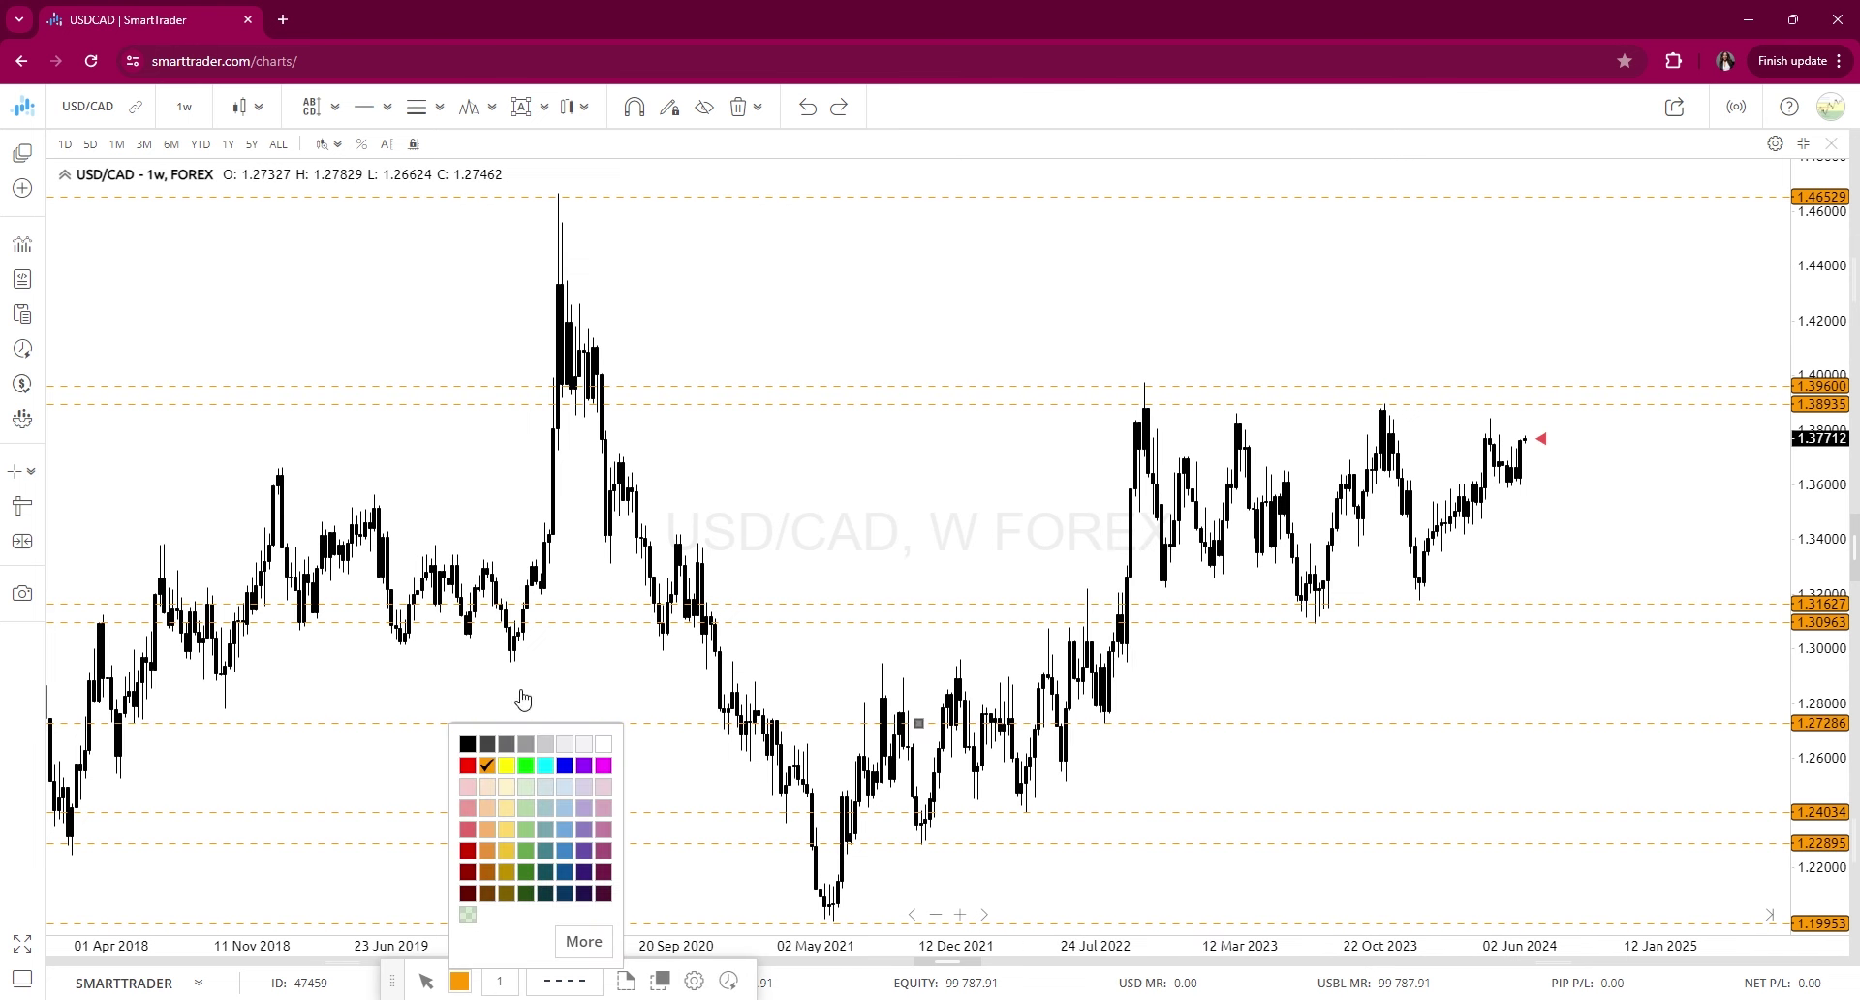
left_click(564, 767)
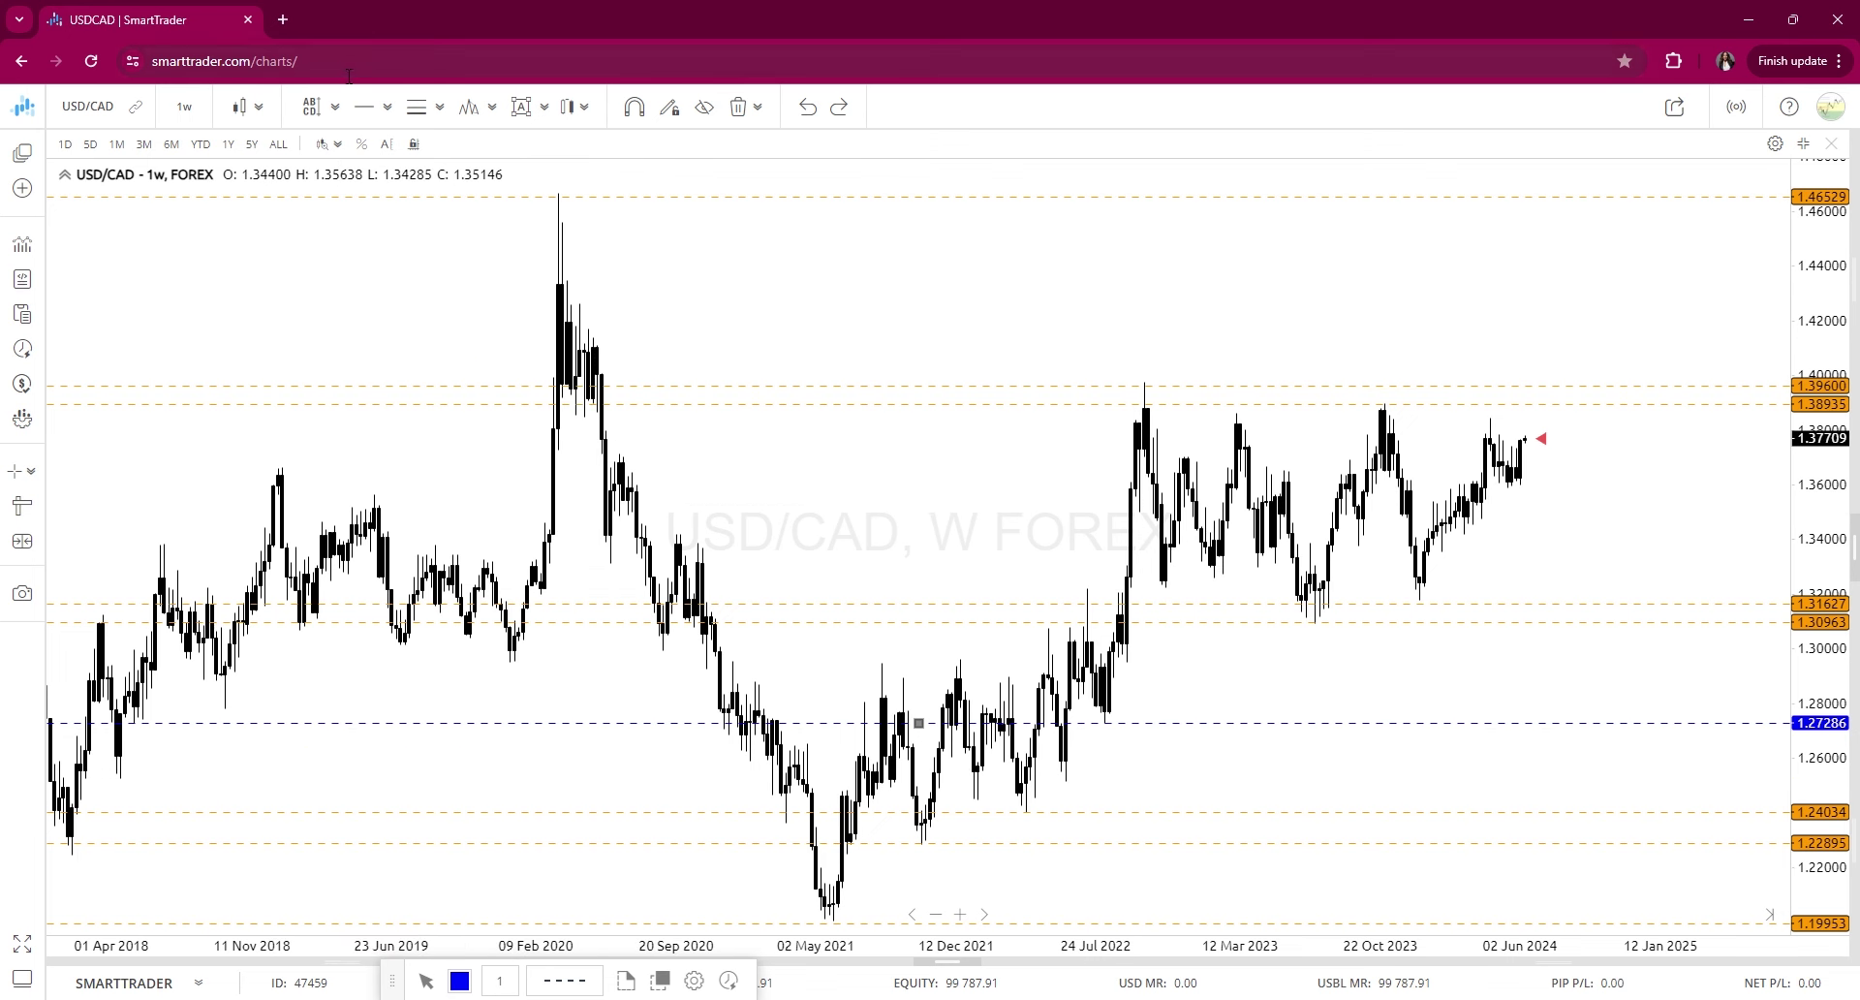
Add blue horizontal lines on the weekly chart at 1.29482 and 1.25196
left_click(369, 108)
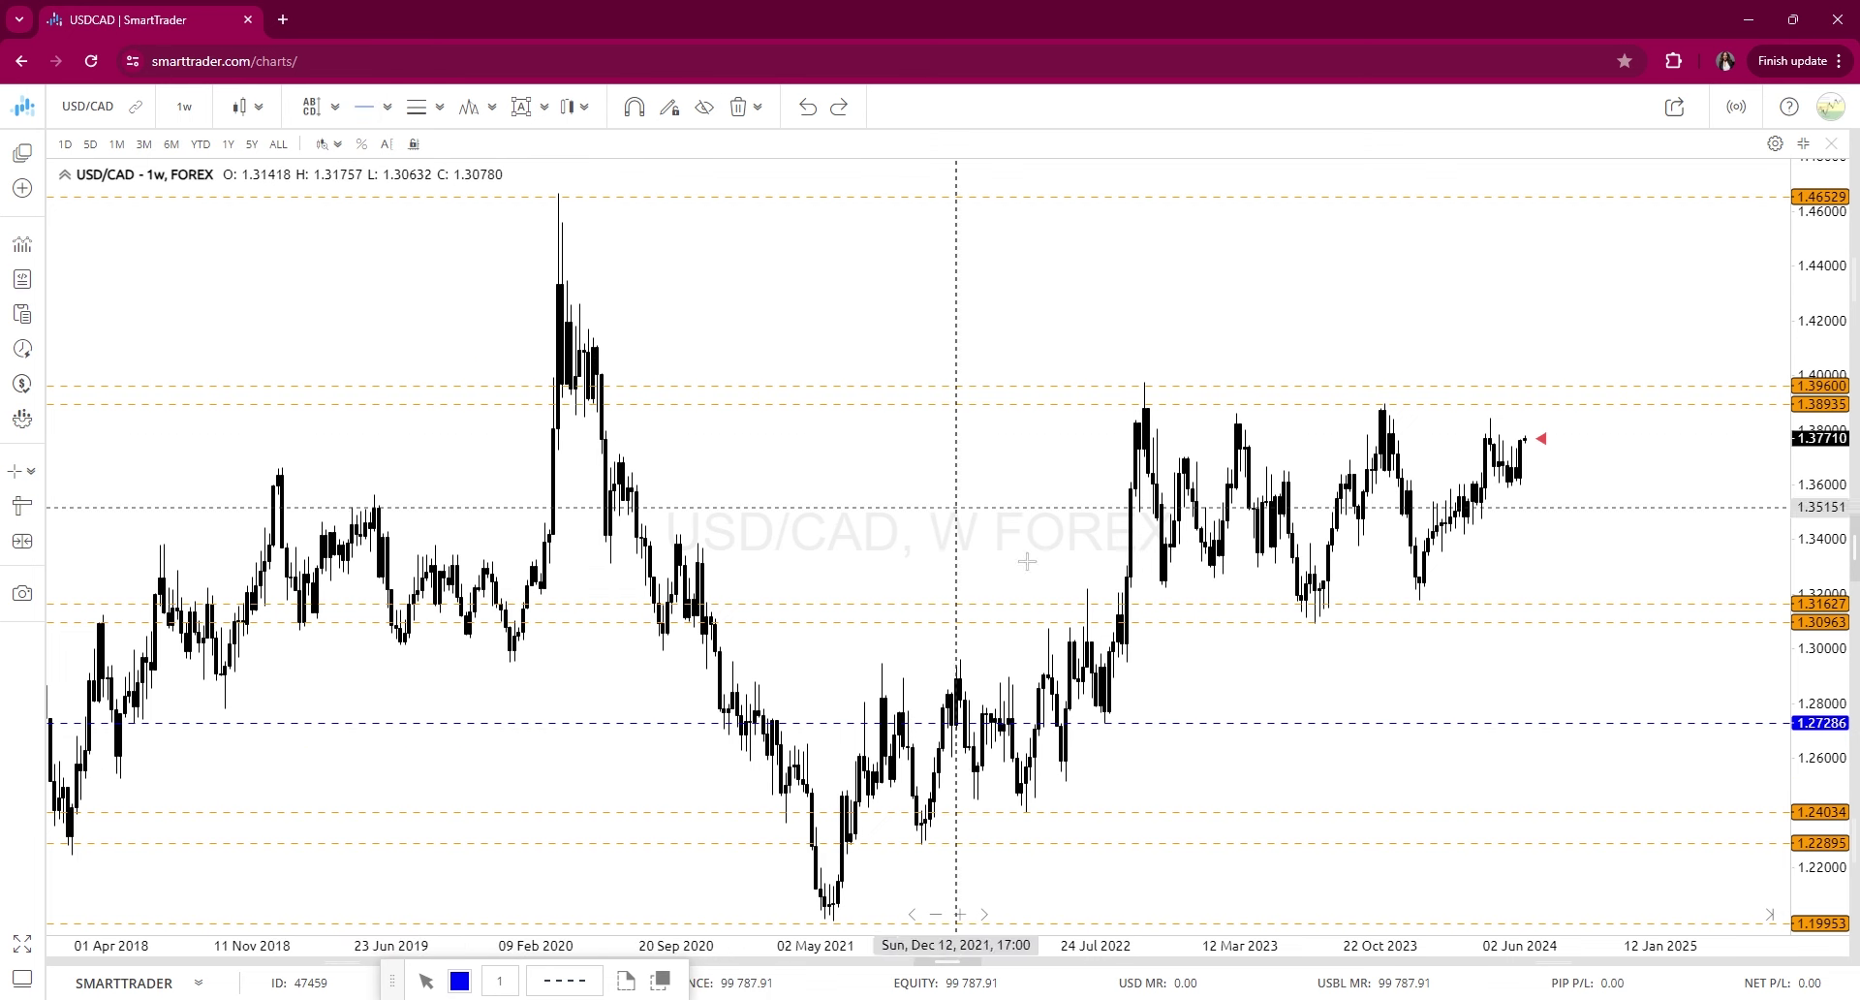
left_click(1178, 668)
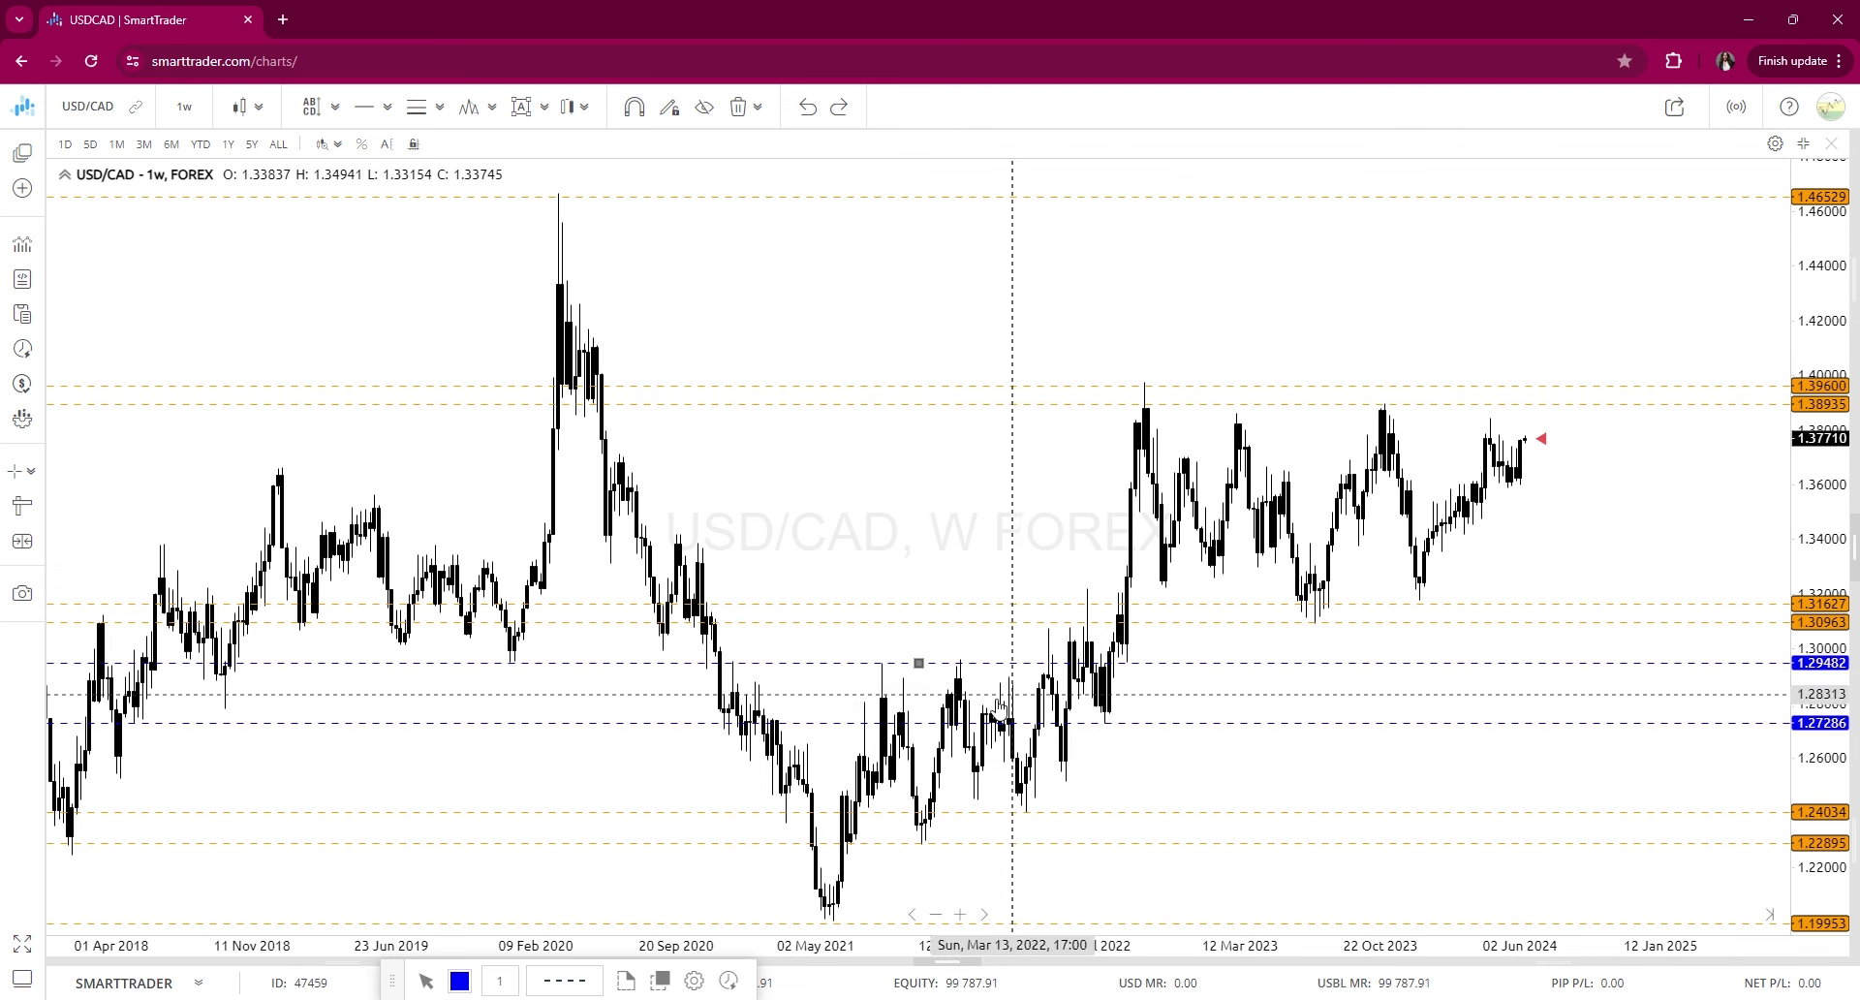
left_click(369, 108)
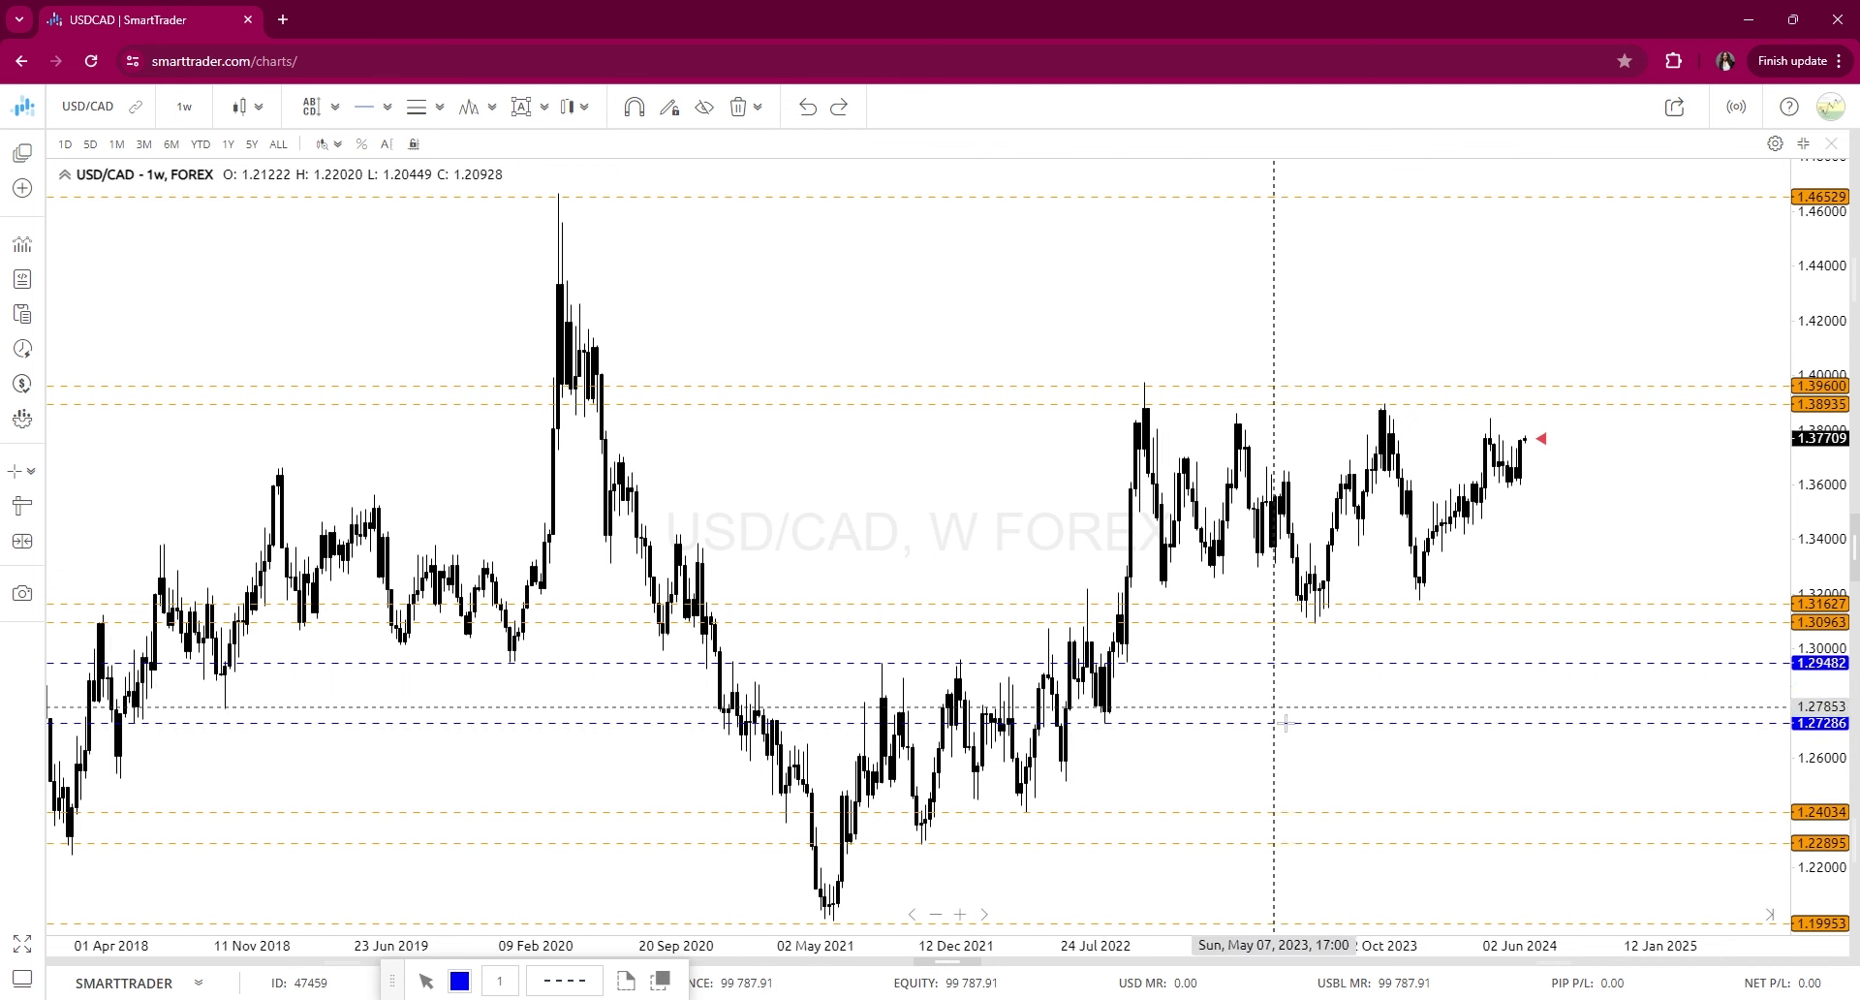
left_click(1200, 780)
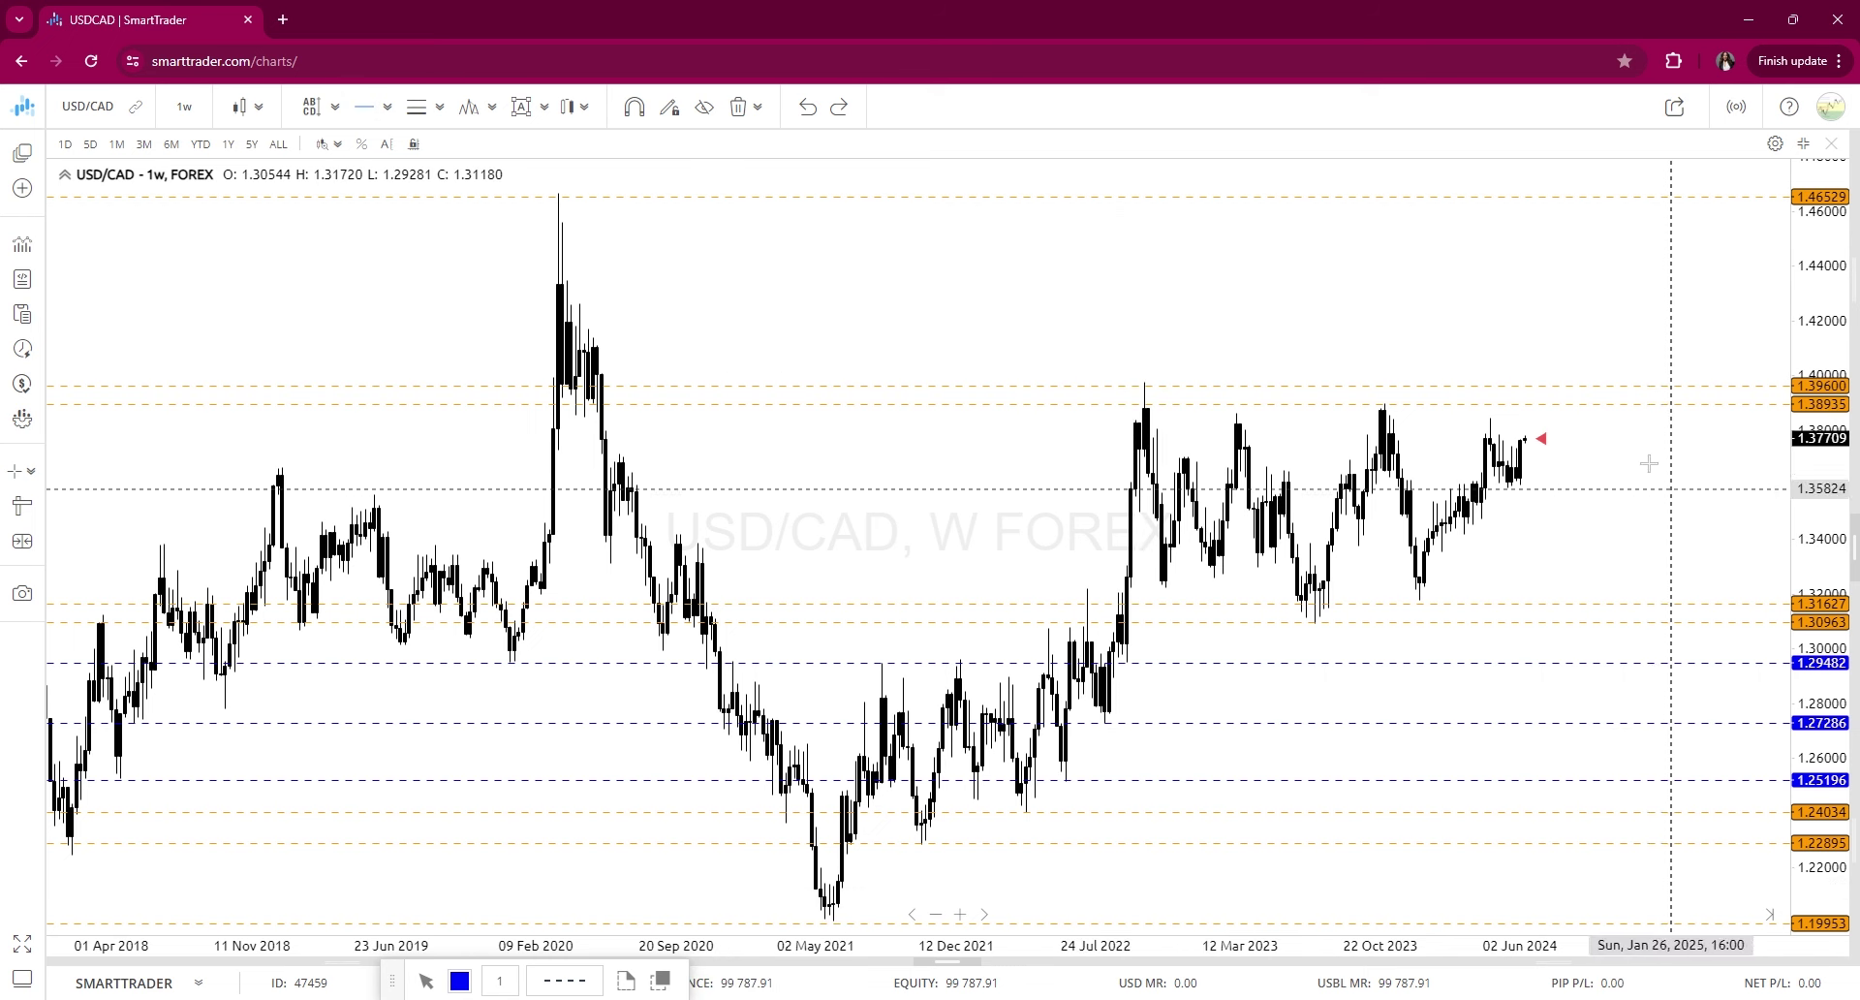
Add blue horizontal lines above and below the current weekly price at 1.38410 and 1.35894
left_click(1598, 418)
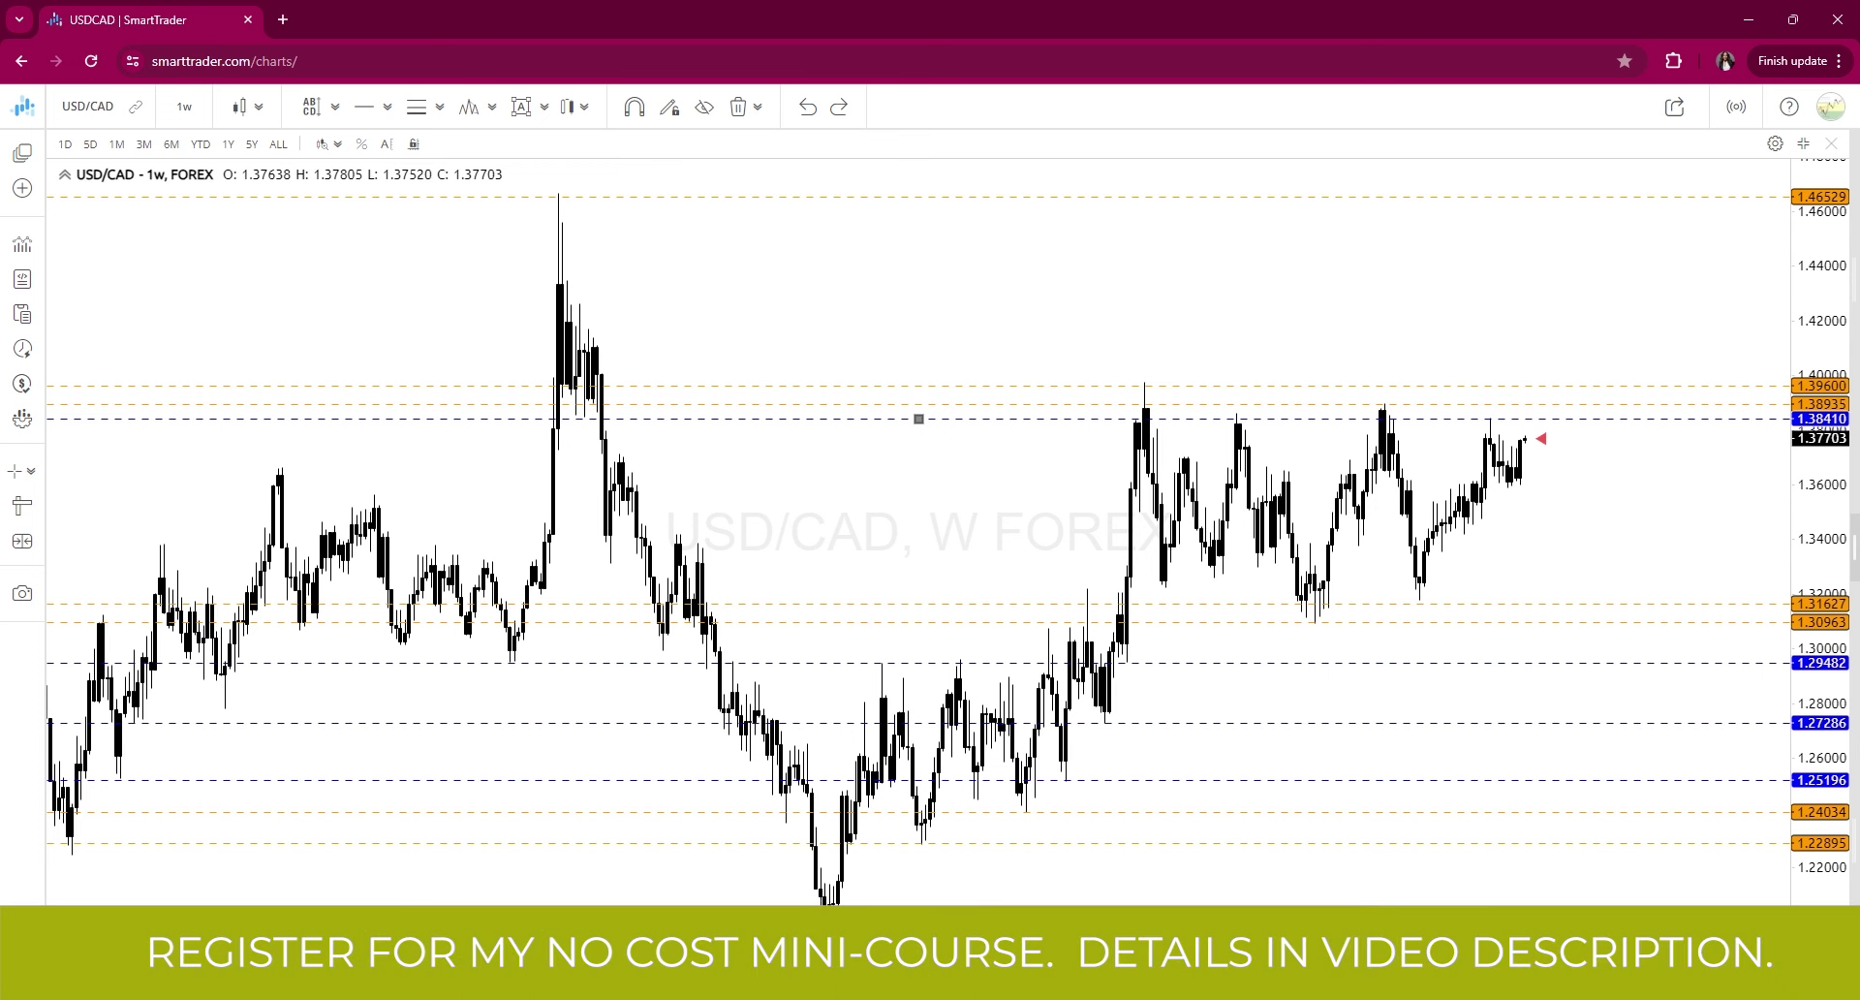
left_click(366, 105)
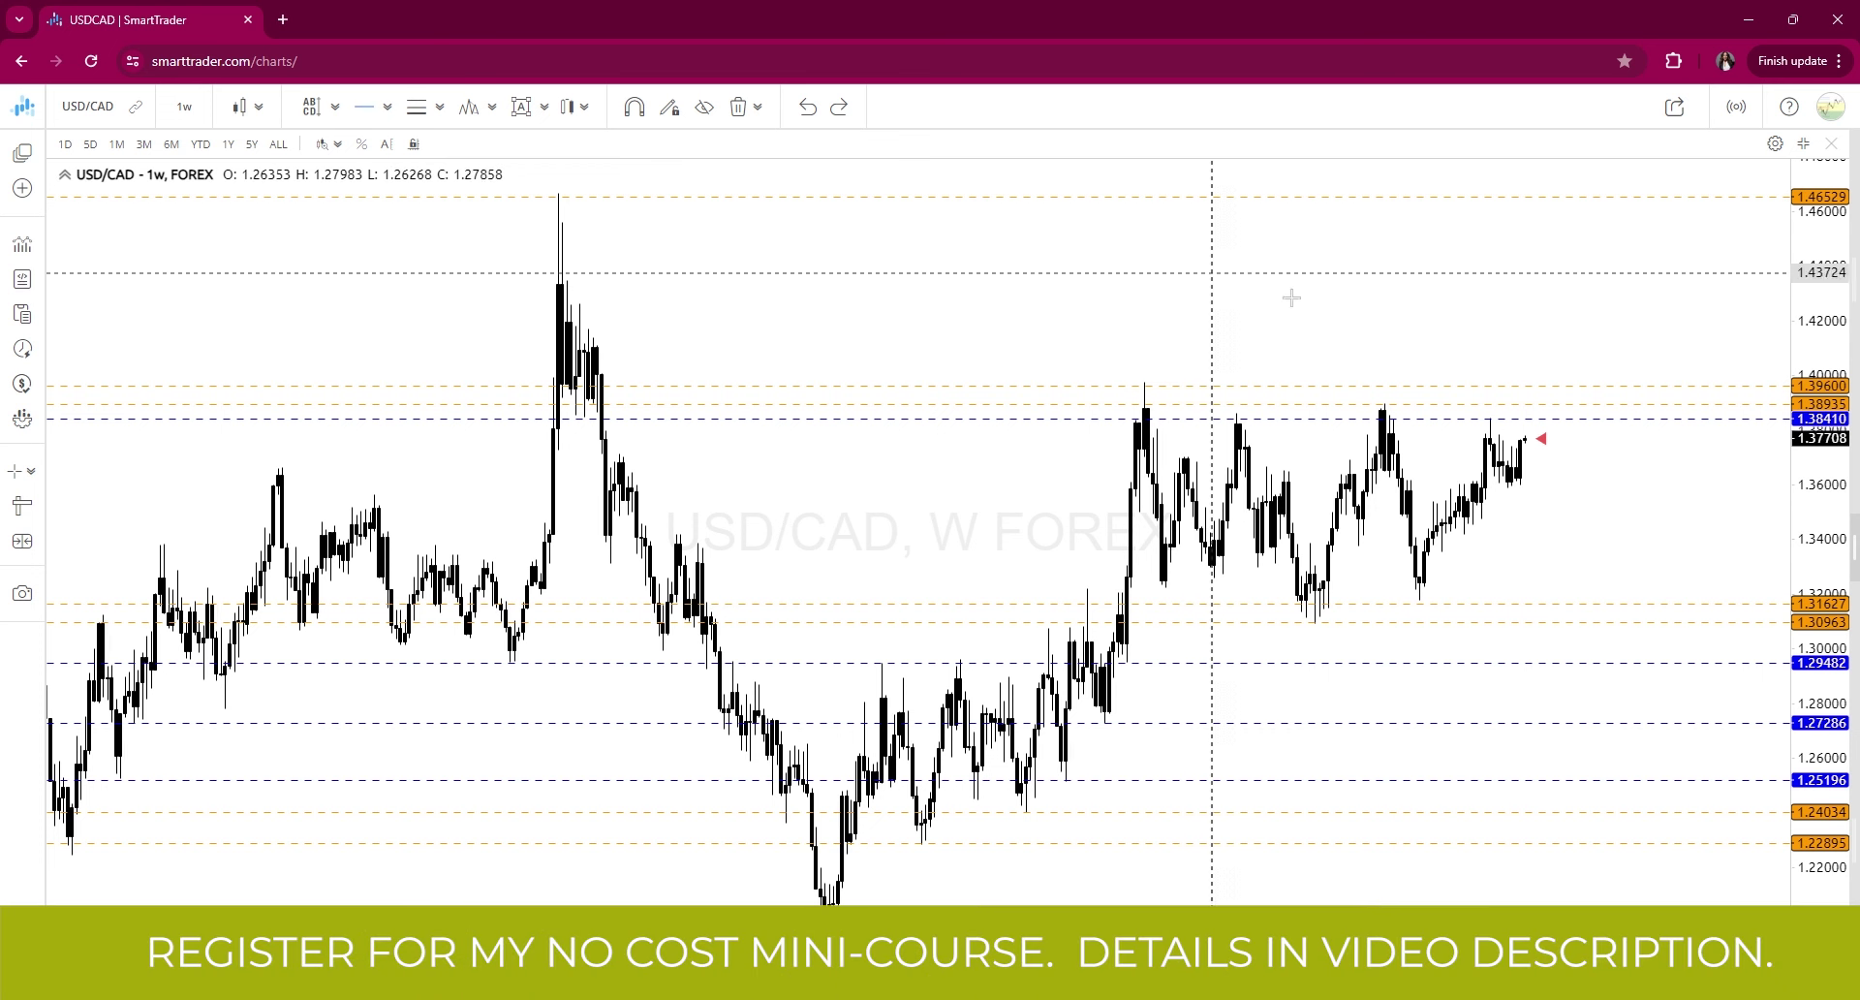
left_click(1569, 489)
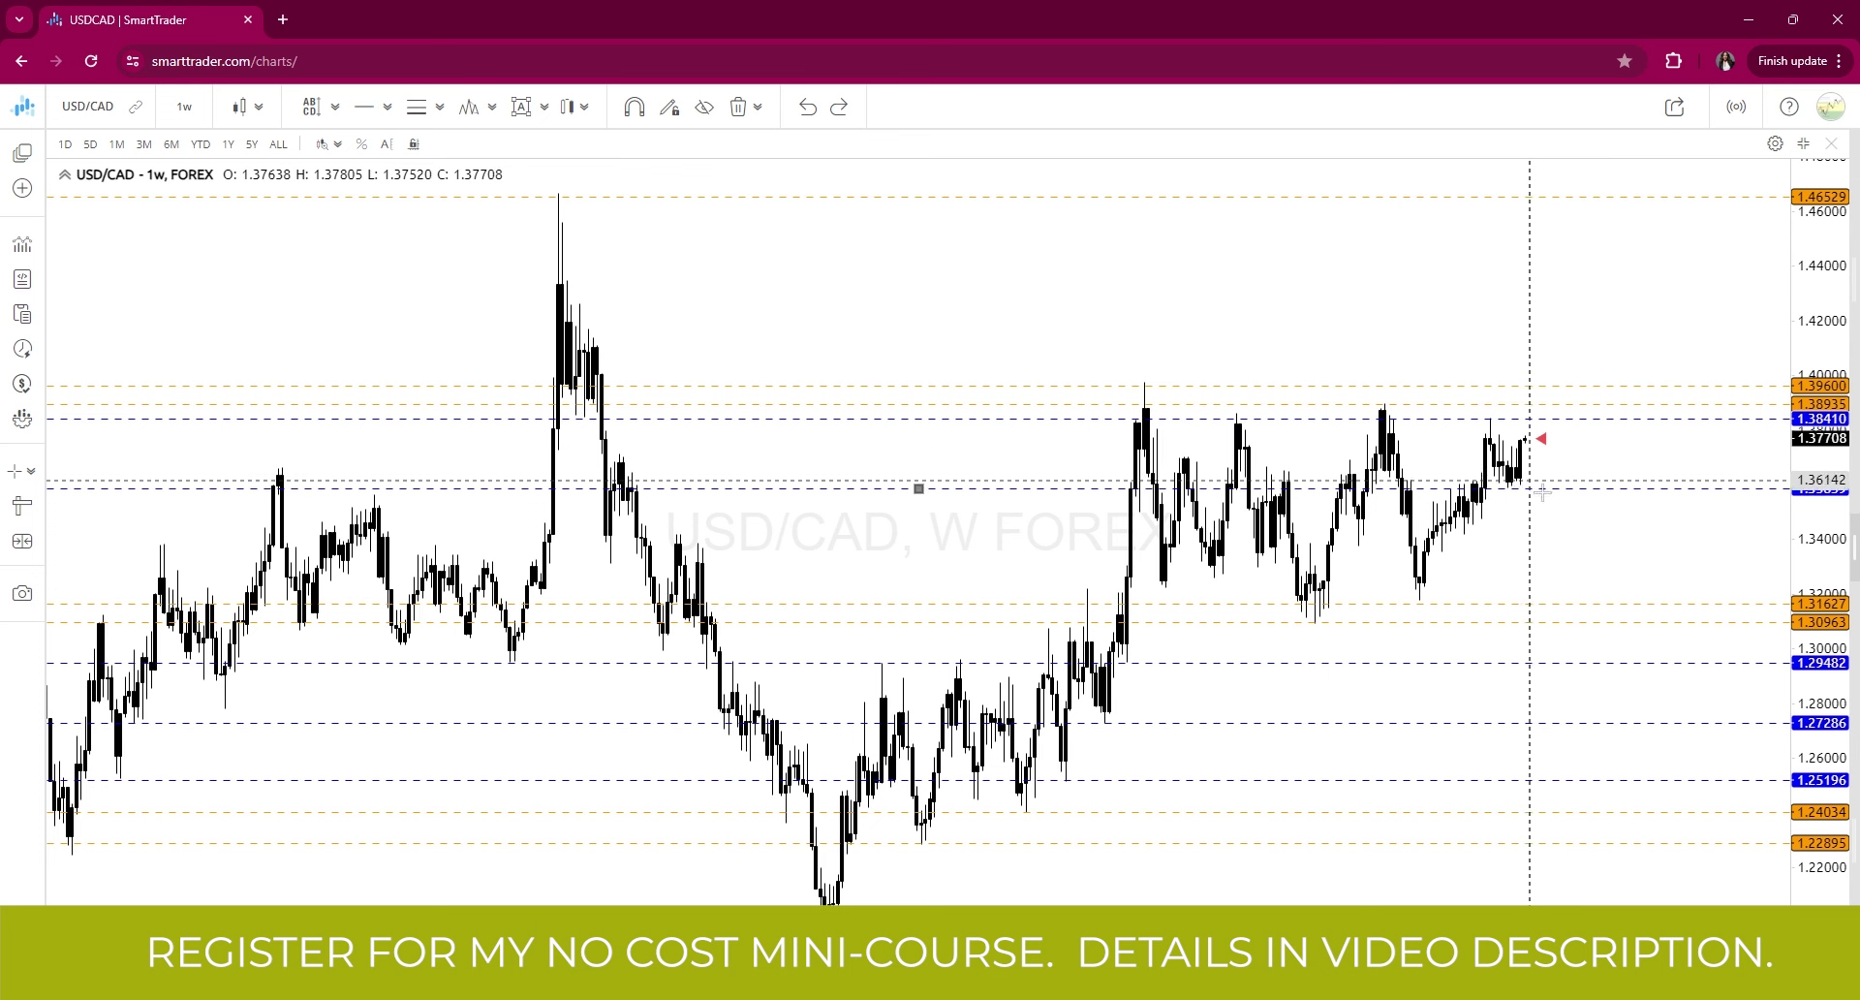
left_click_drag(1545, 490, 1547, 487)
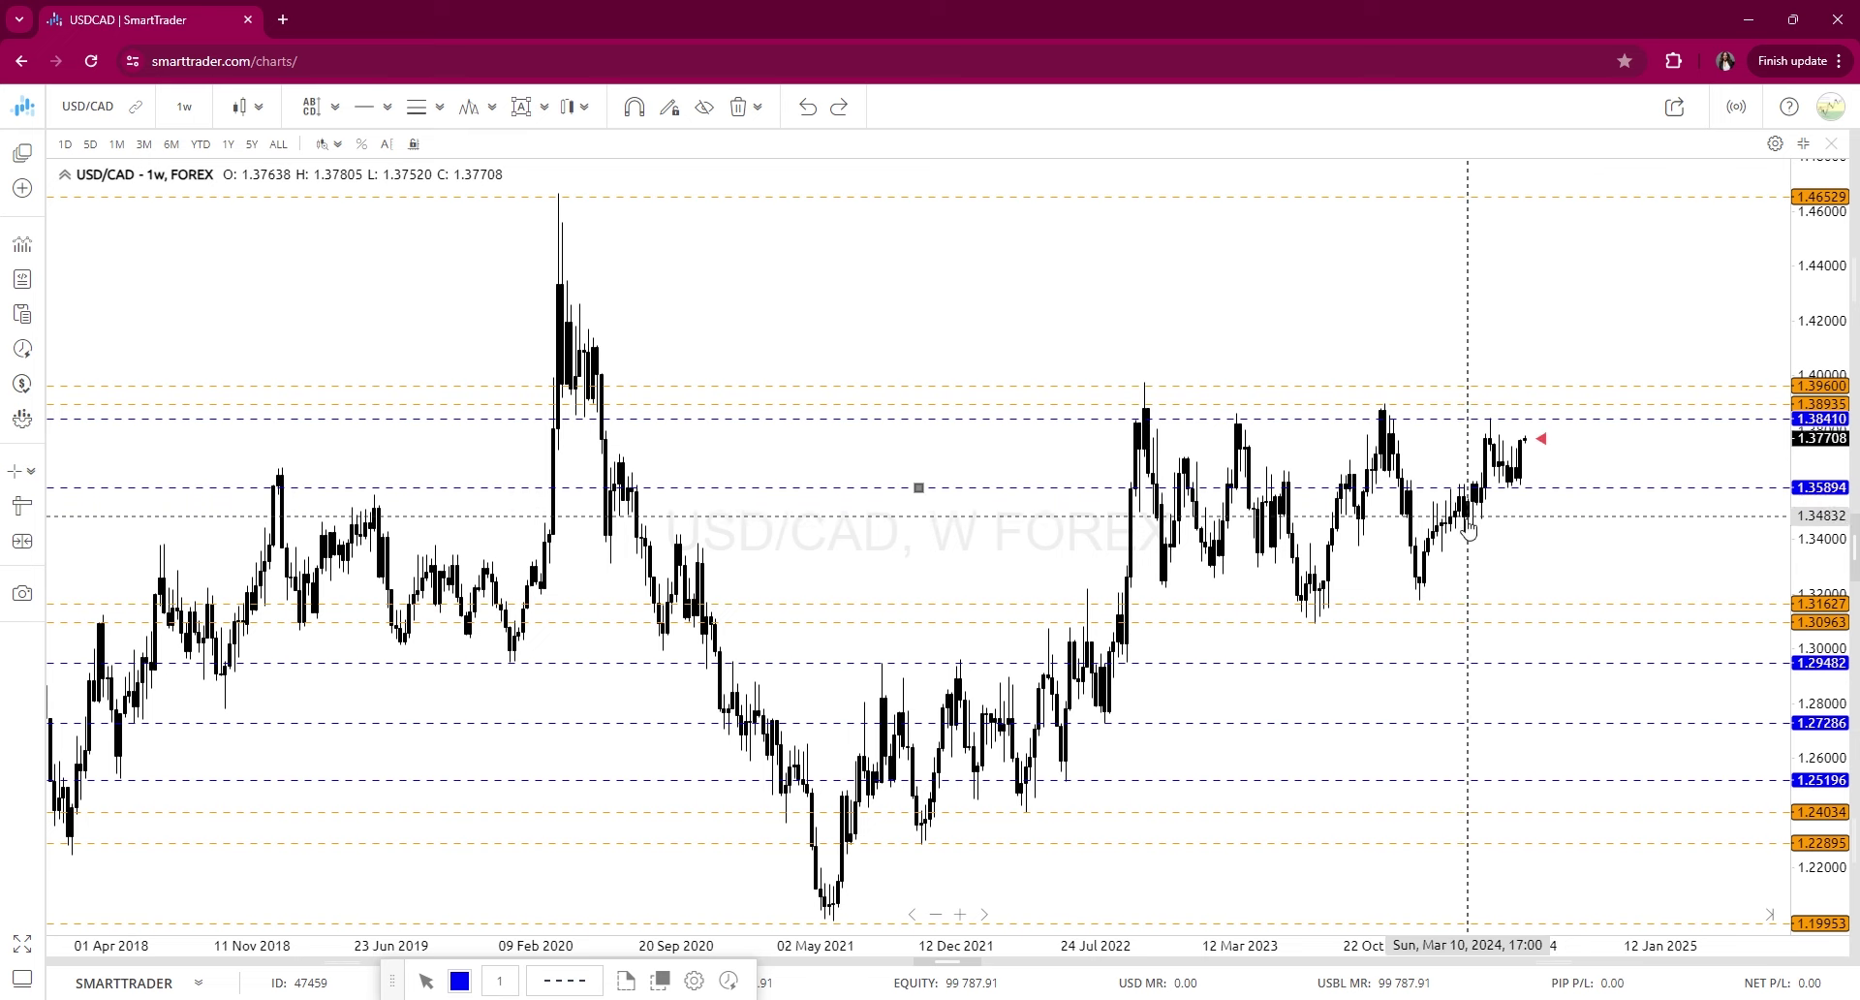
Add blue horizontal lines at 1.34725, 1.34229 and 1.33485, and move the orange 1.31627 line to 1.31750
left_click(372, 108)
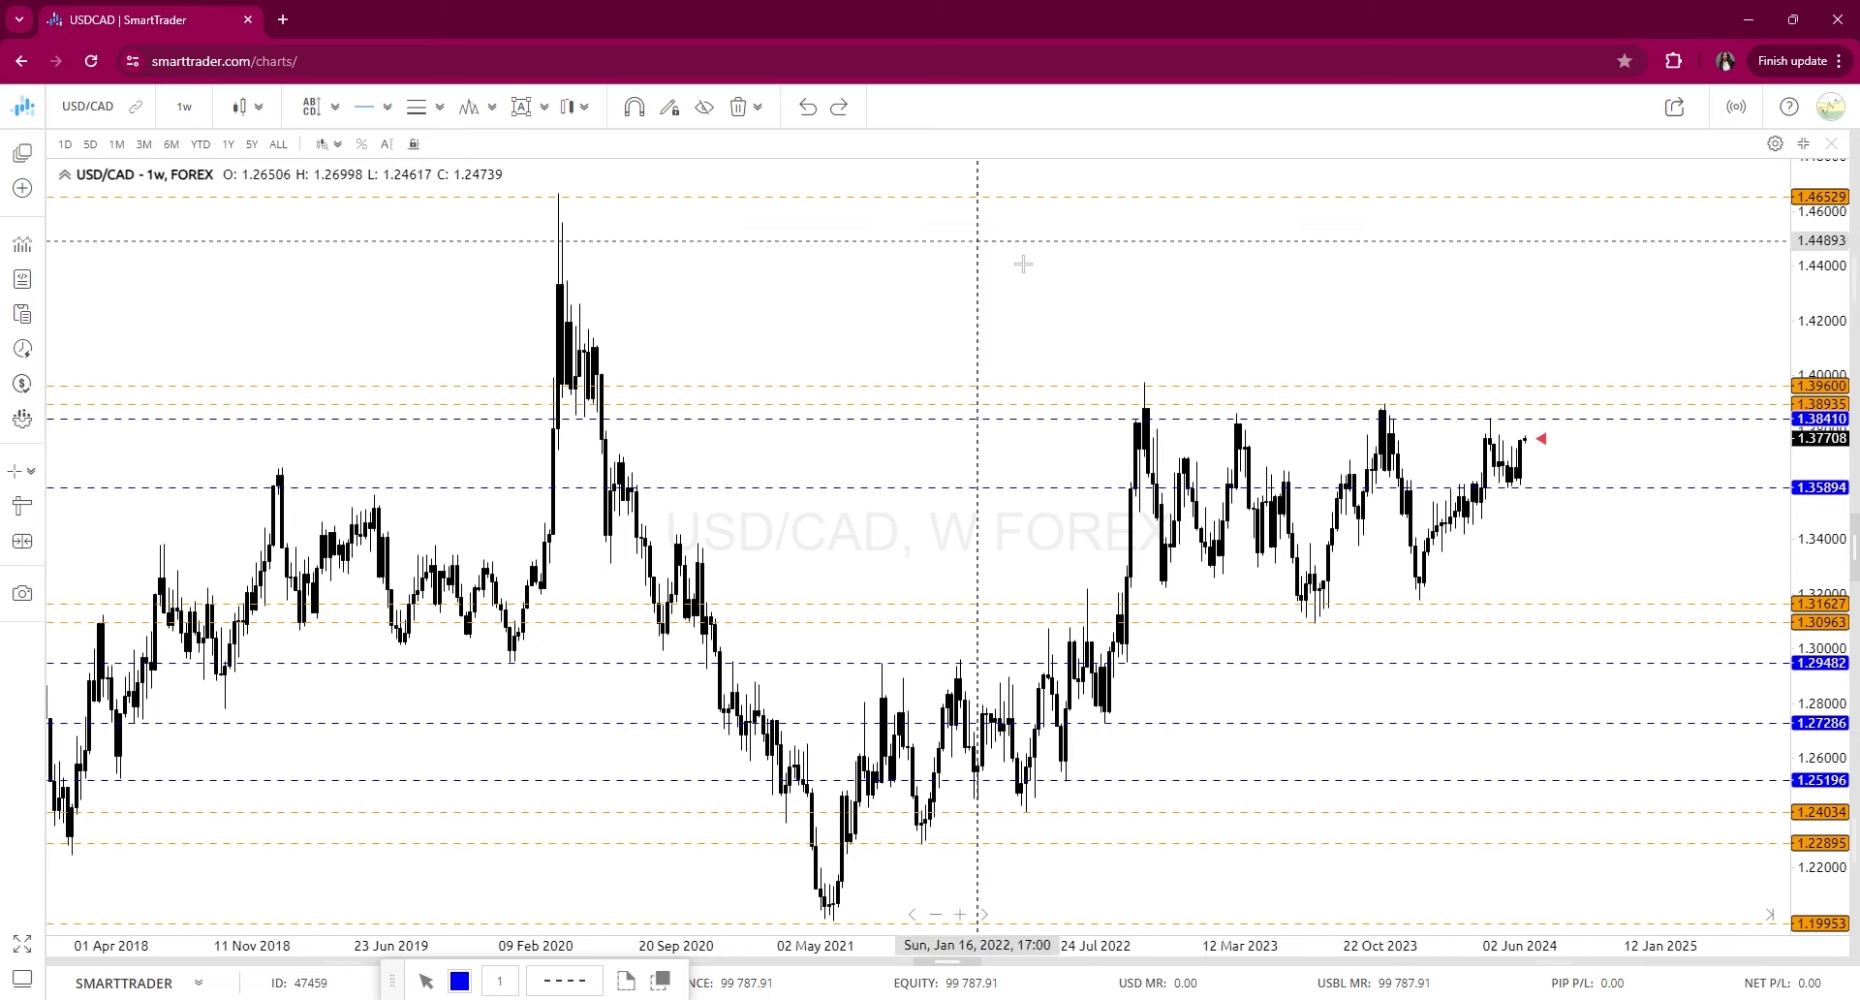
left_click(1555, 520)
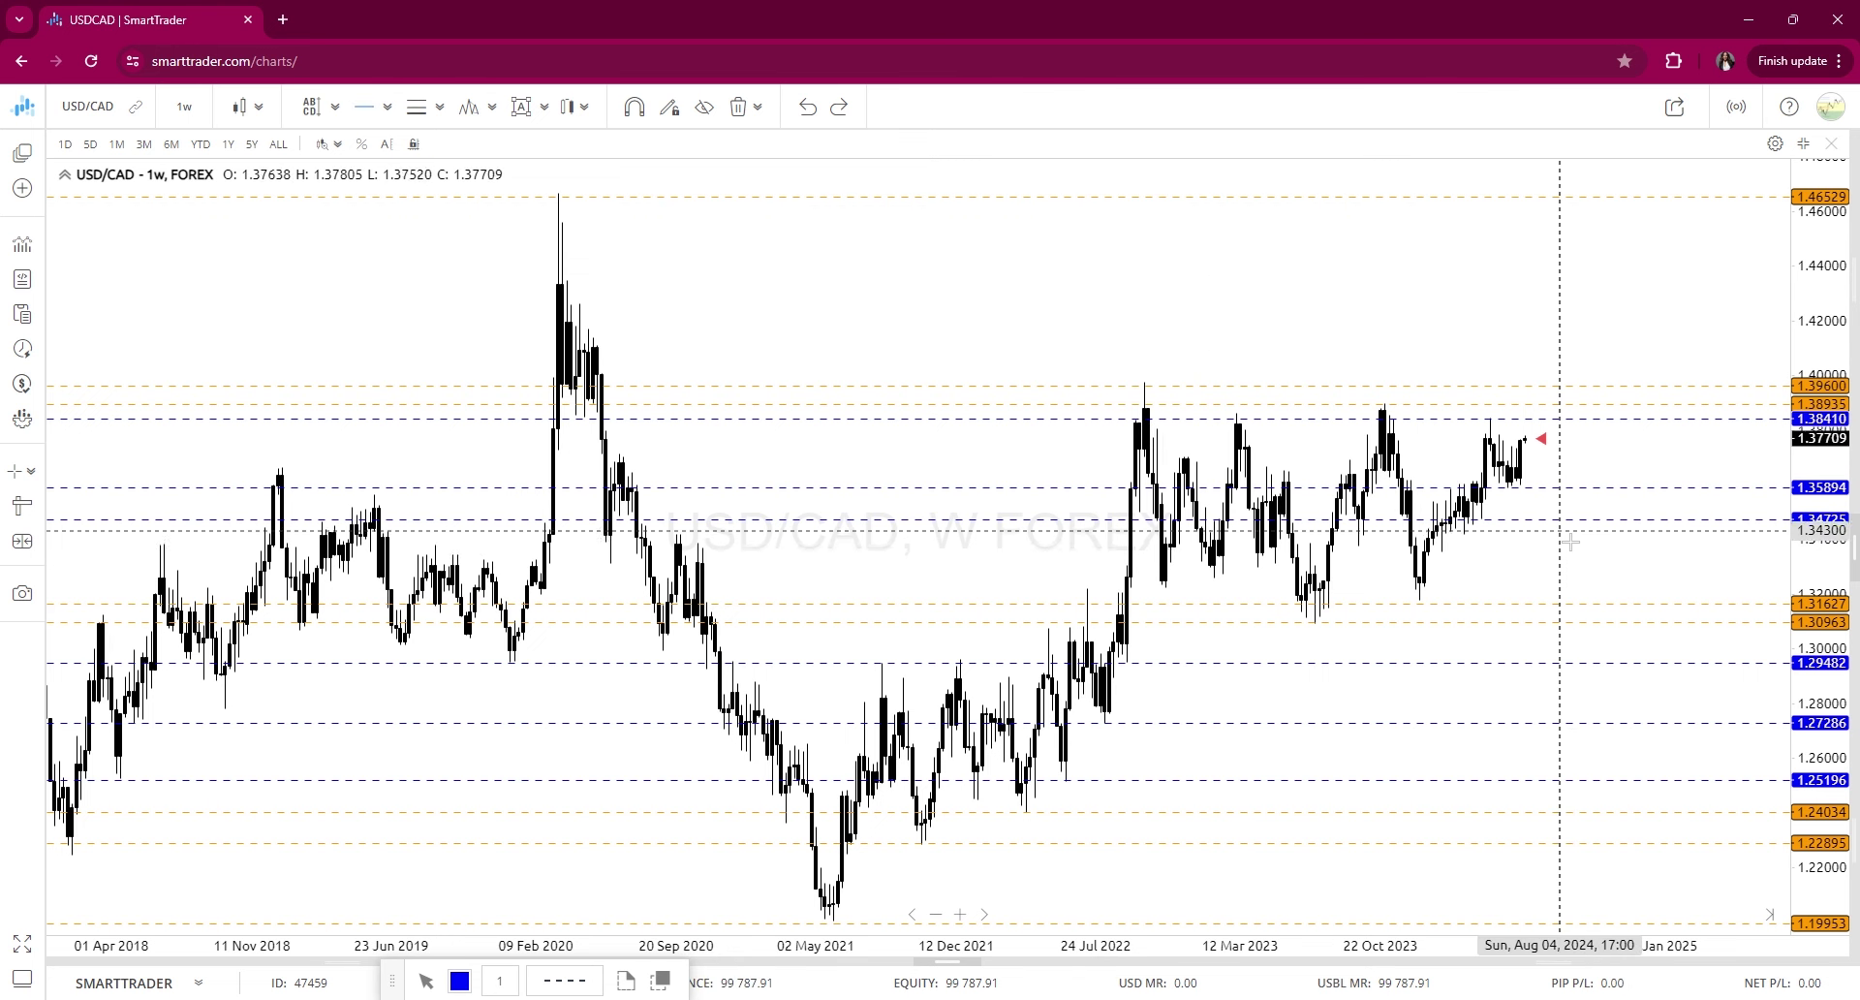
left_click(1560, 532)
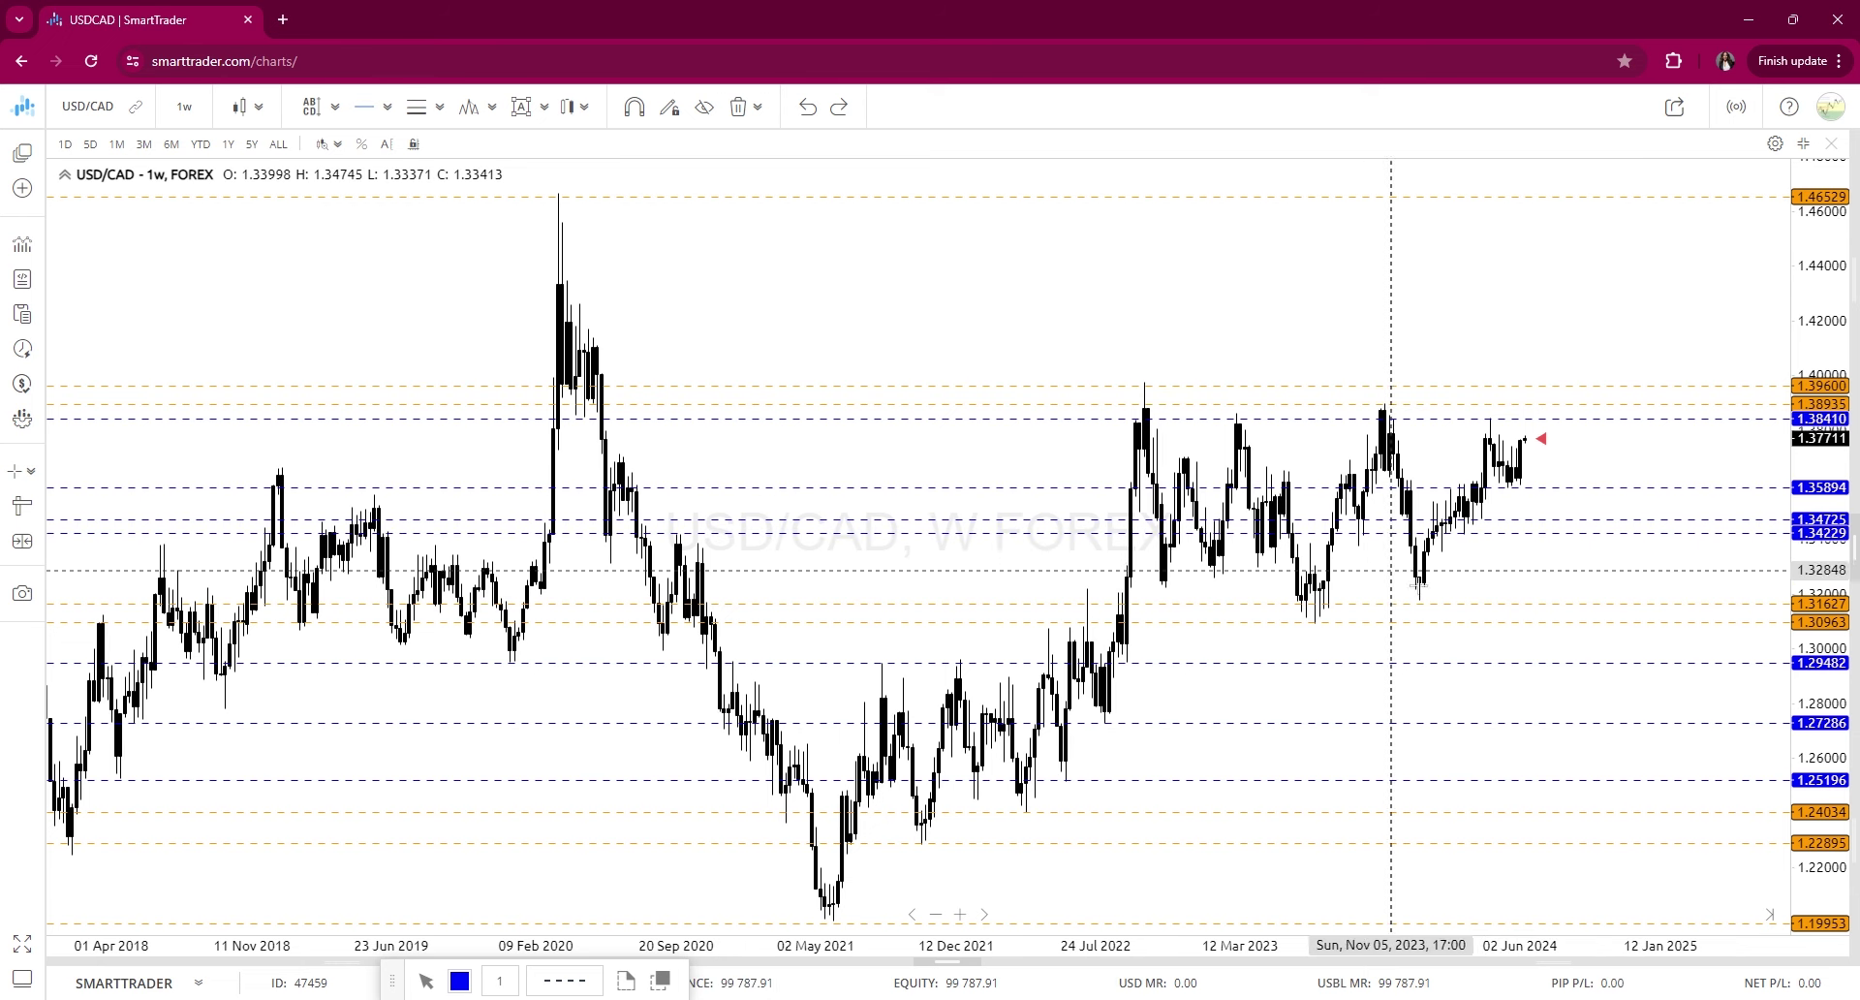
left_click(1494, 564)
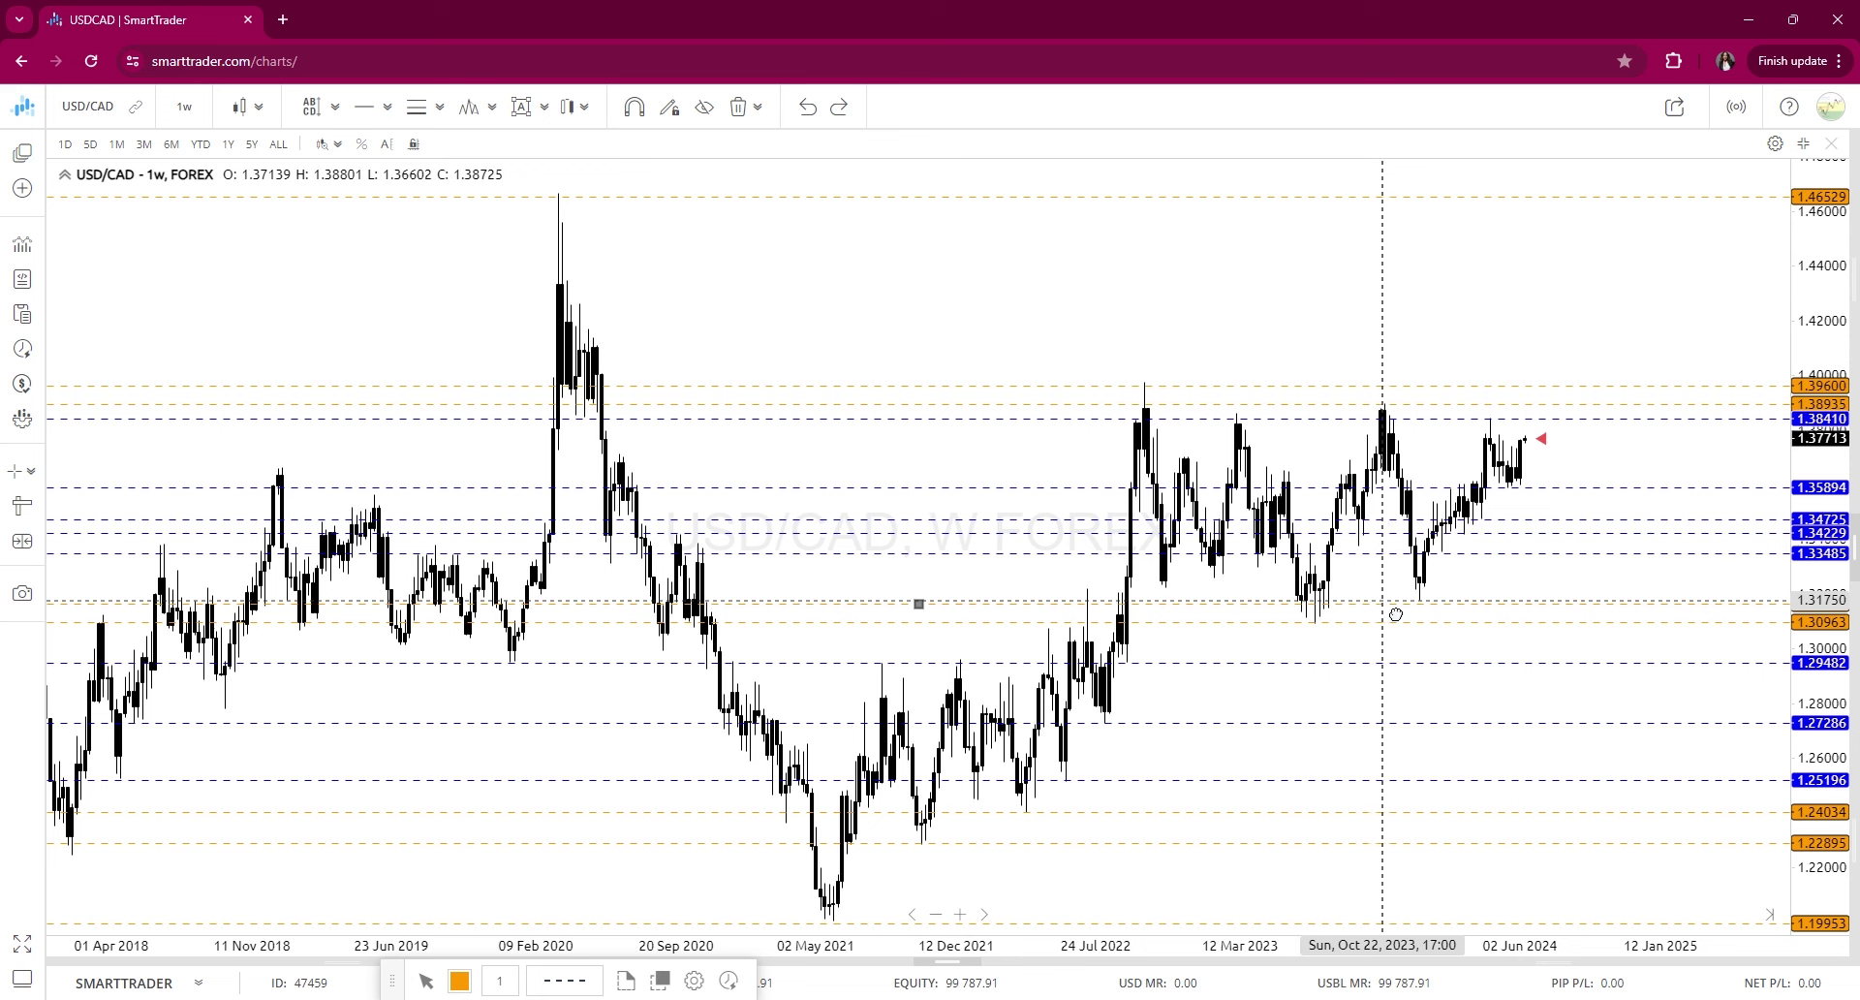
left_click(1397, 609)
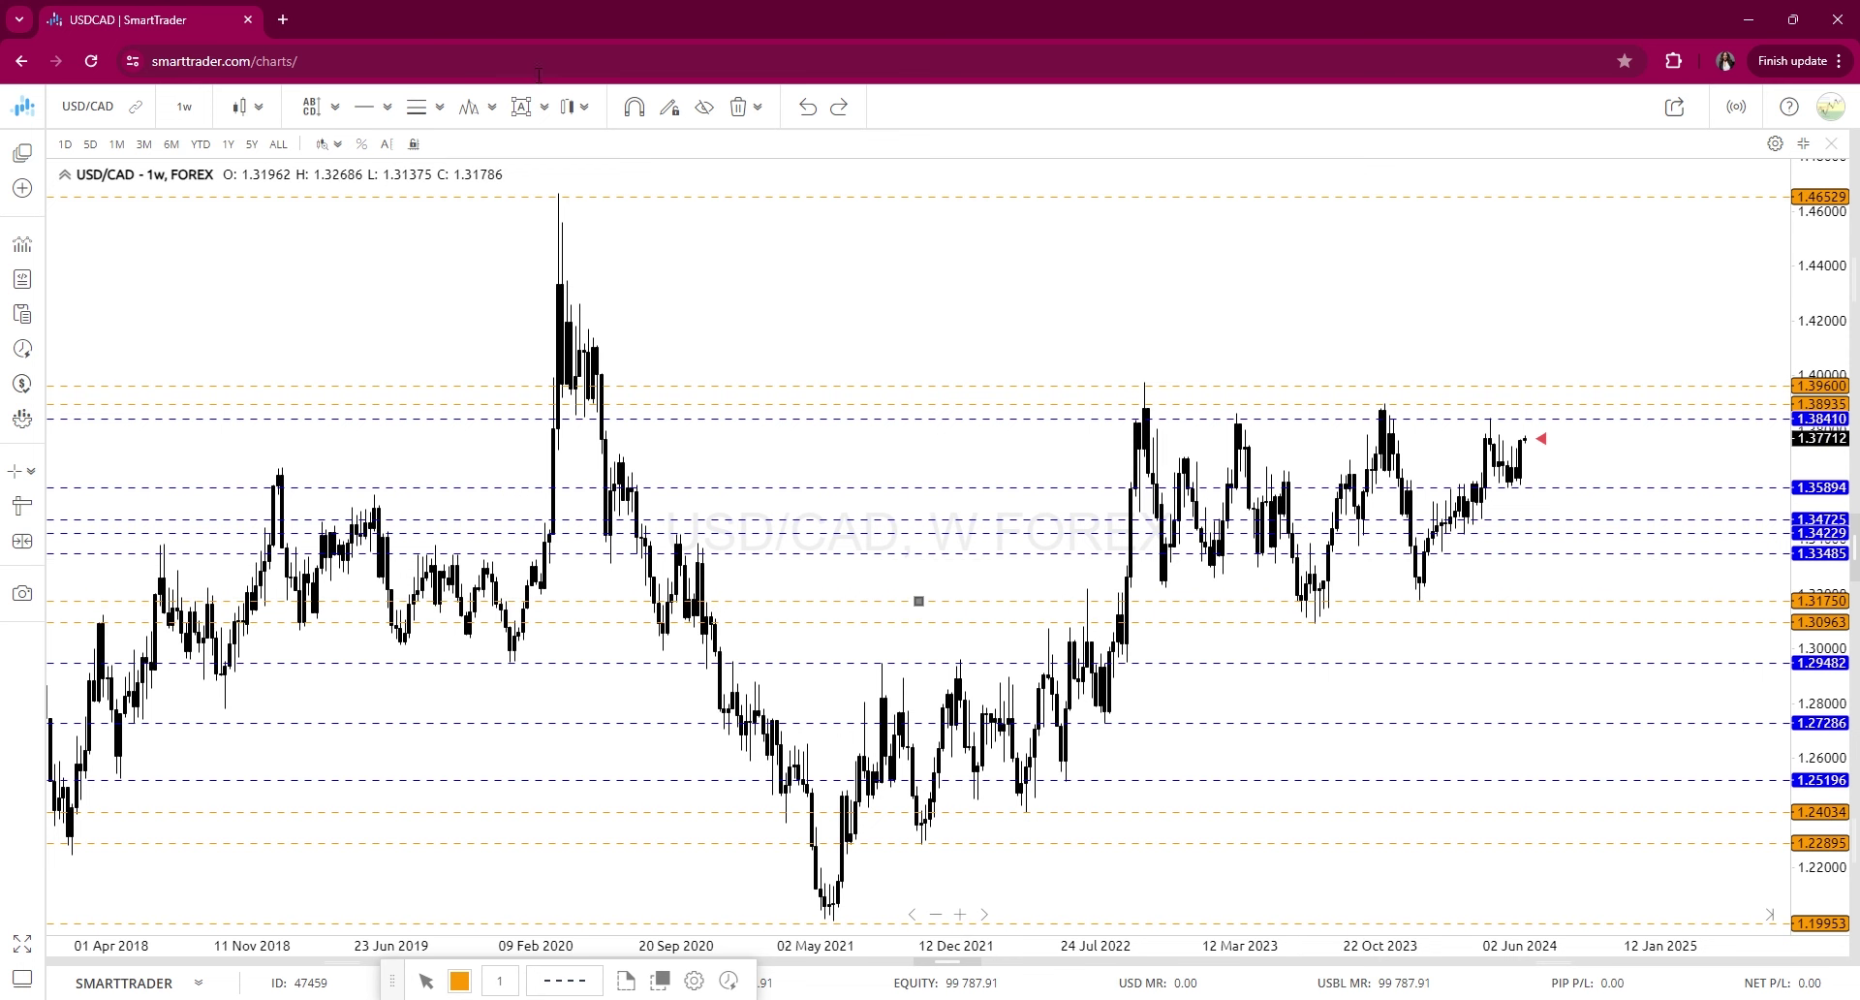
Turn on Smart Support for the weekly chart and delete the blue horizontal line at 1.34725
left_click(335, 108)
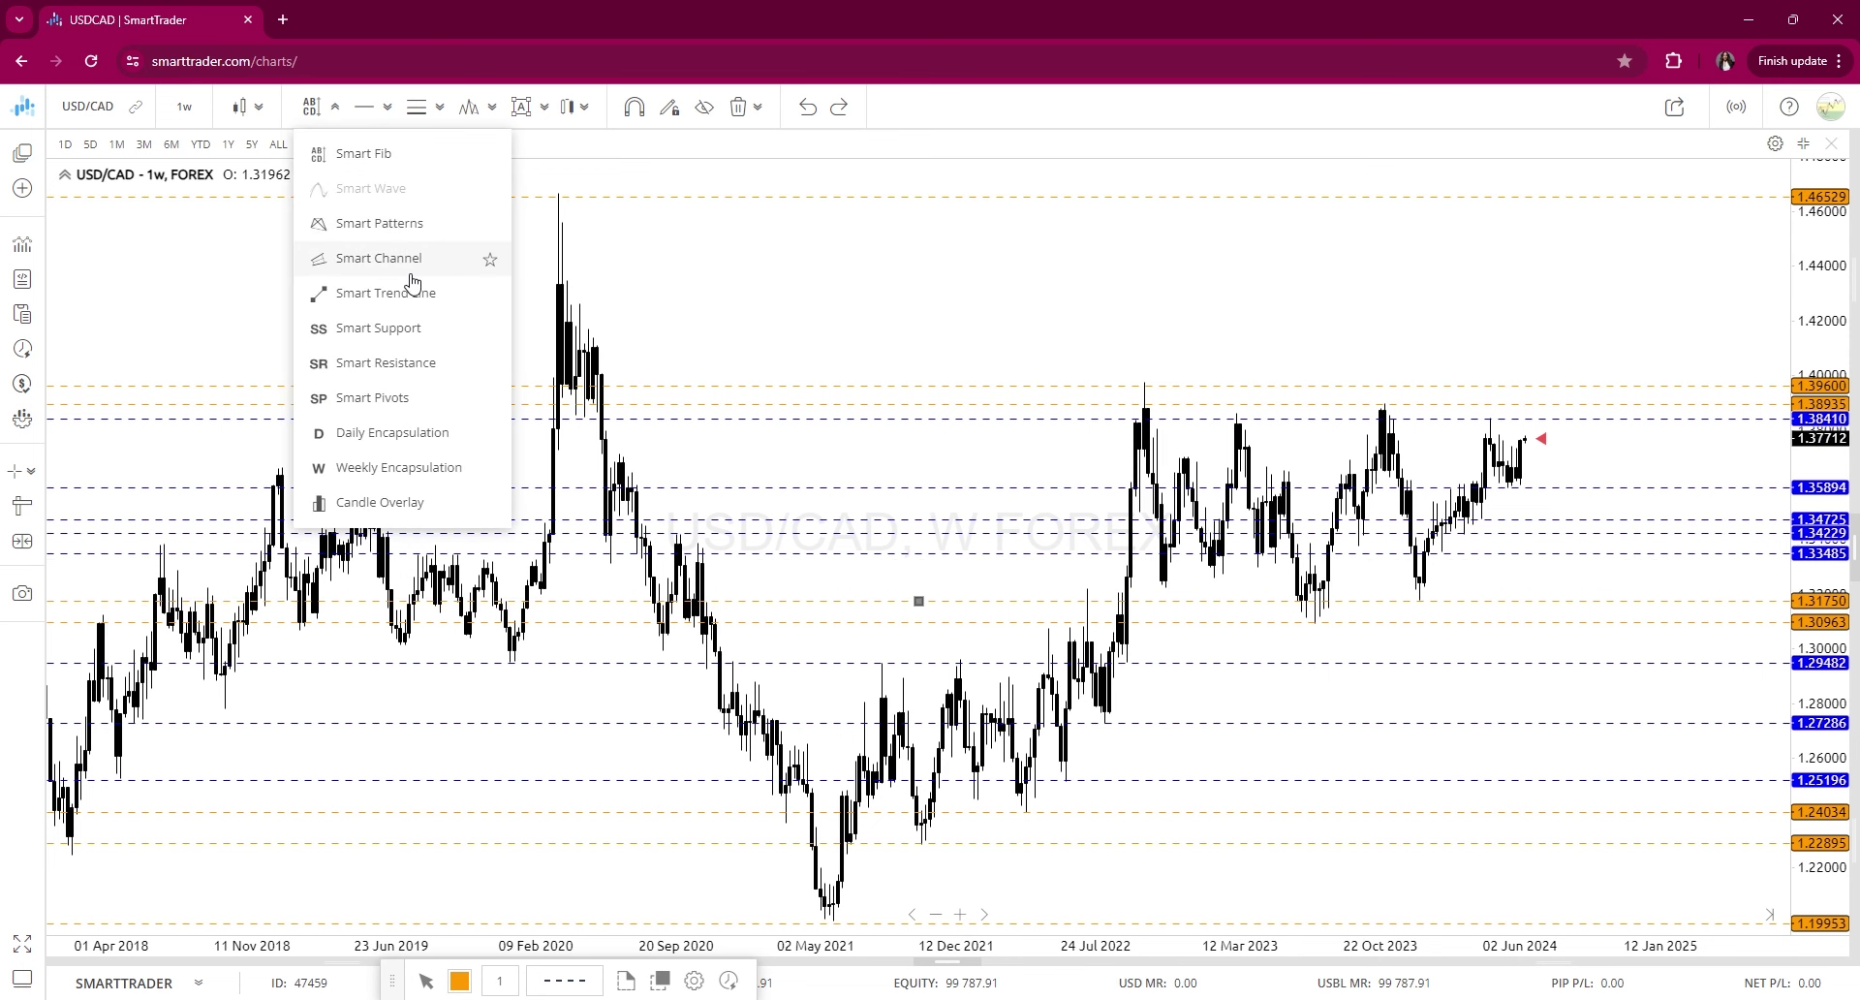
left_click(373, 329)
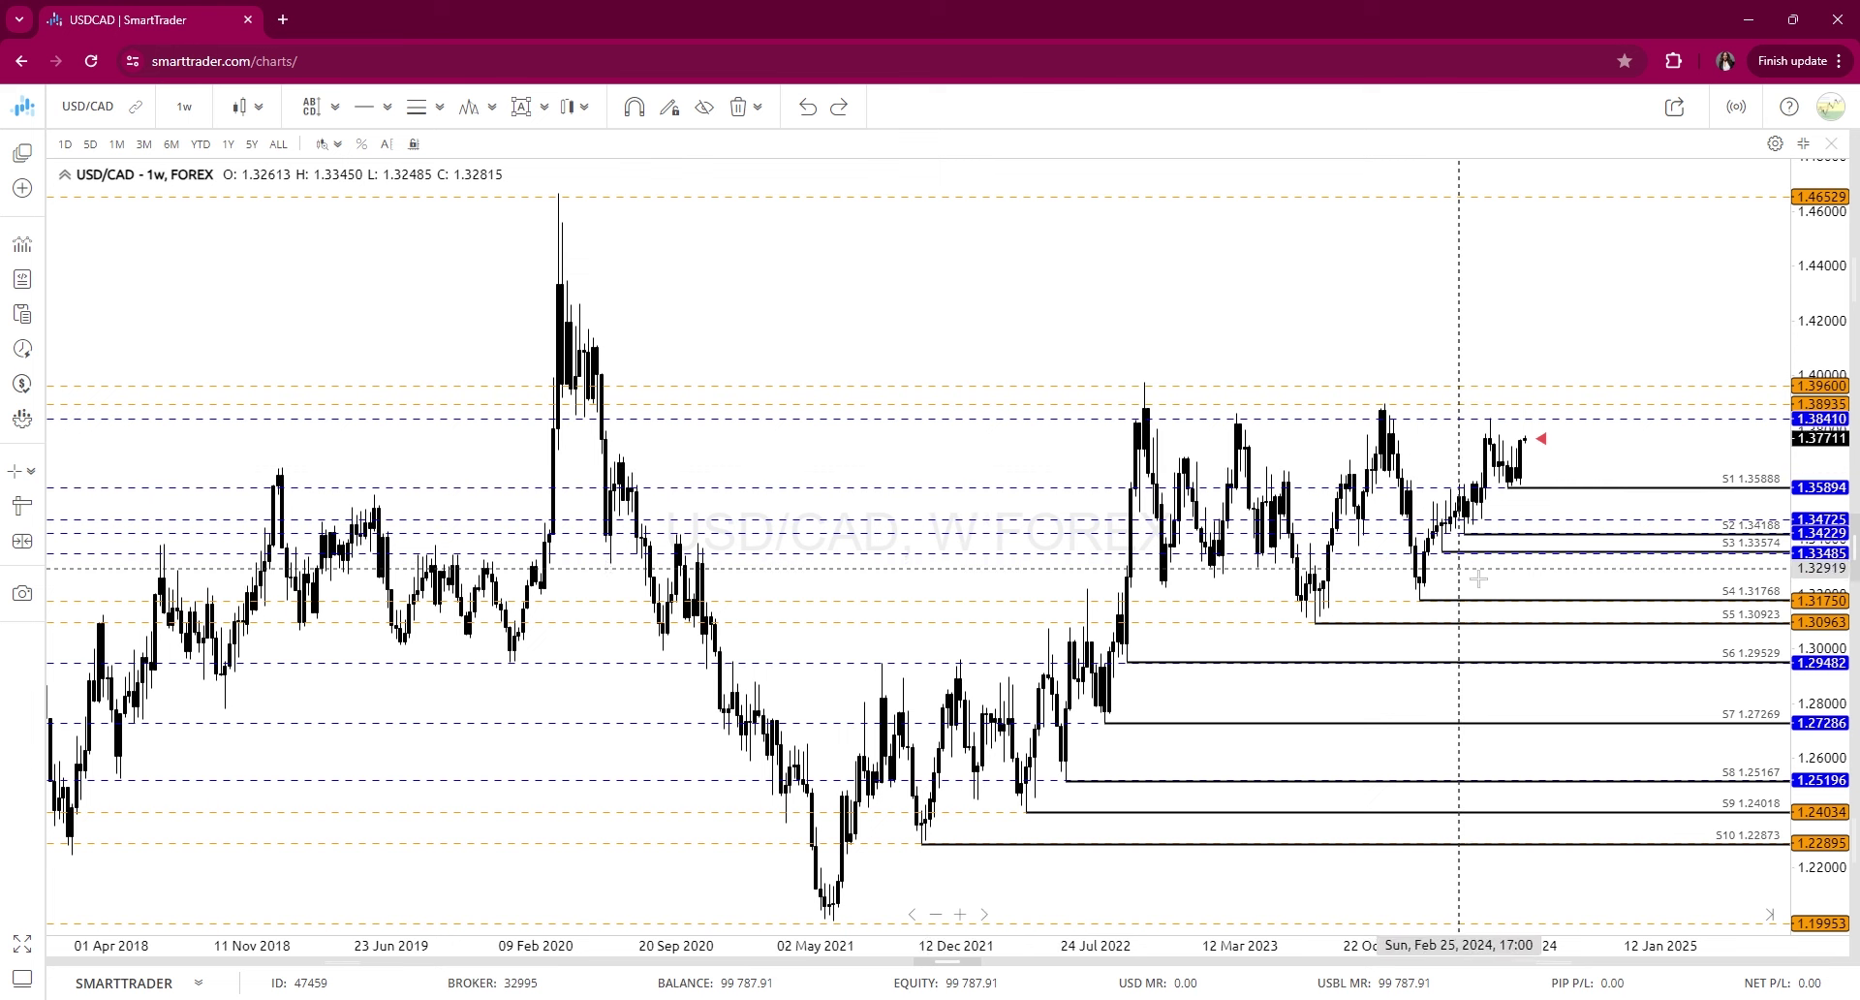
left_click(1520, 520)
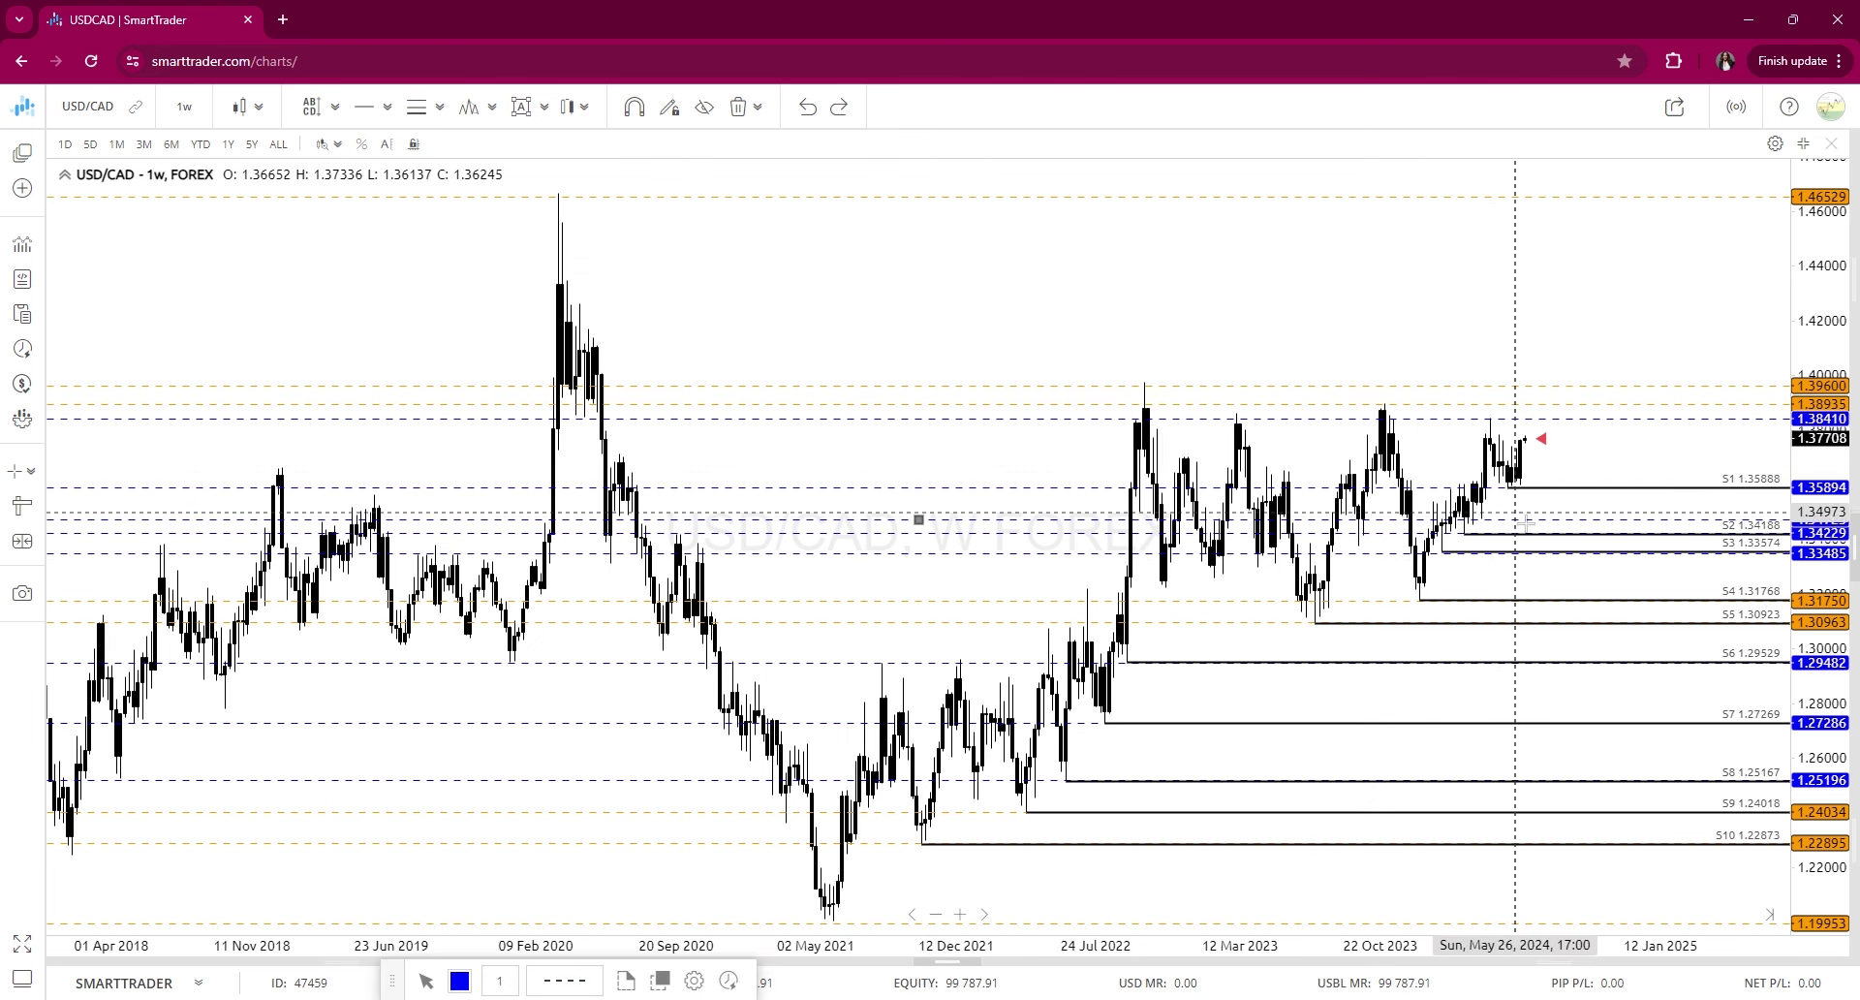
mouse_move(1524, 522)
left_mouse_down()
mouse_move(1587, 531)
mouse_move(1507, 507)
left_mouse_up()
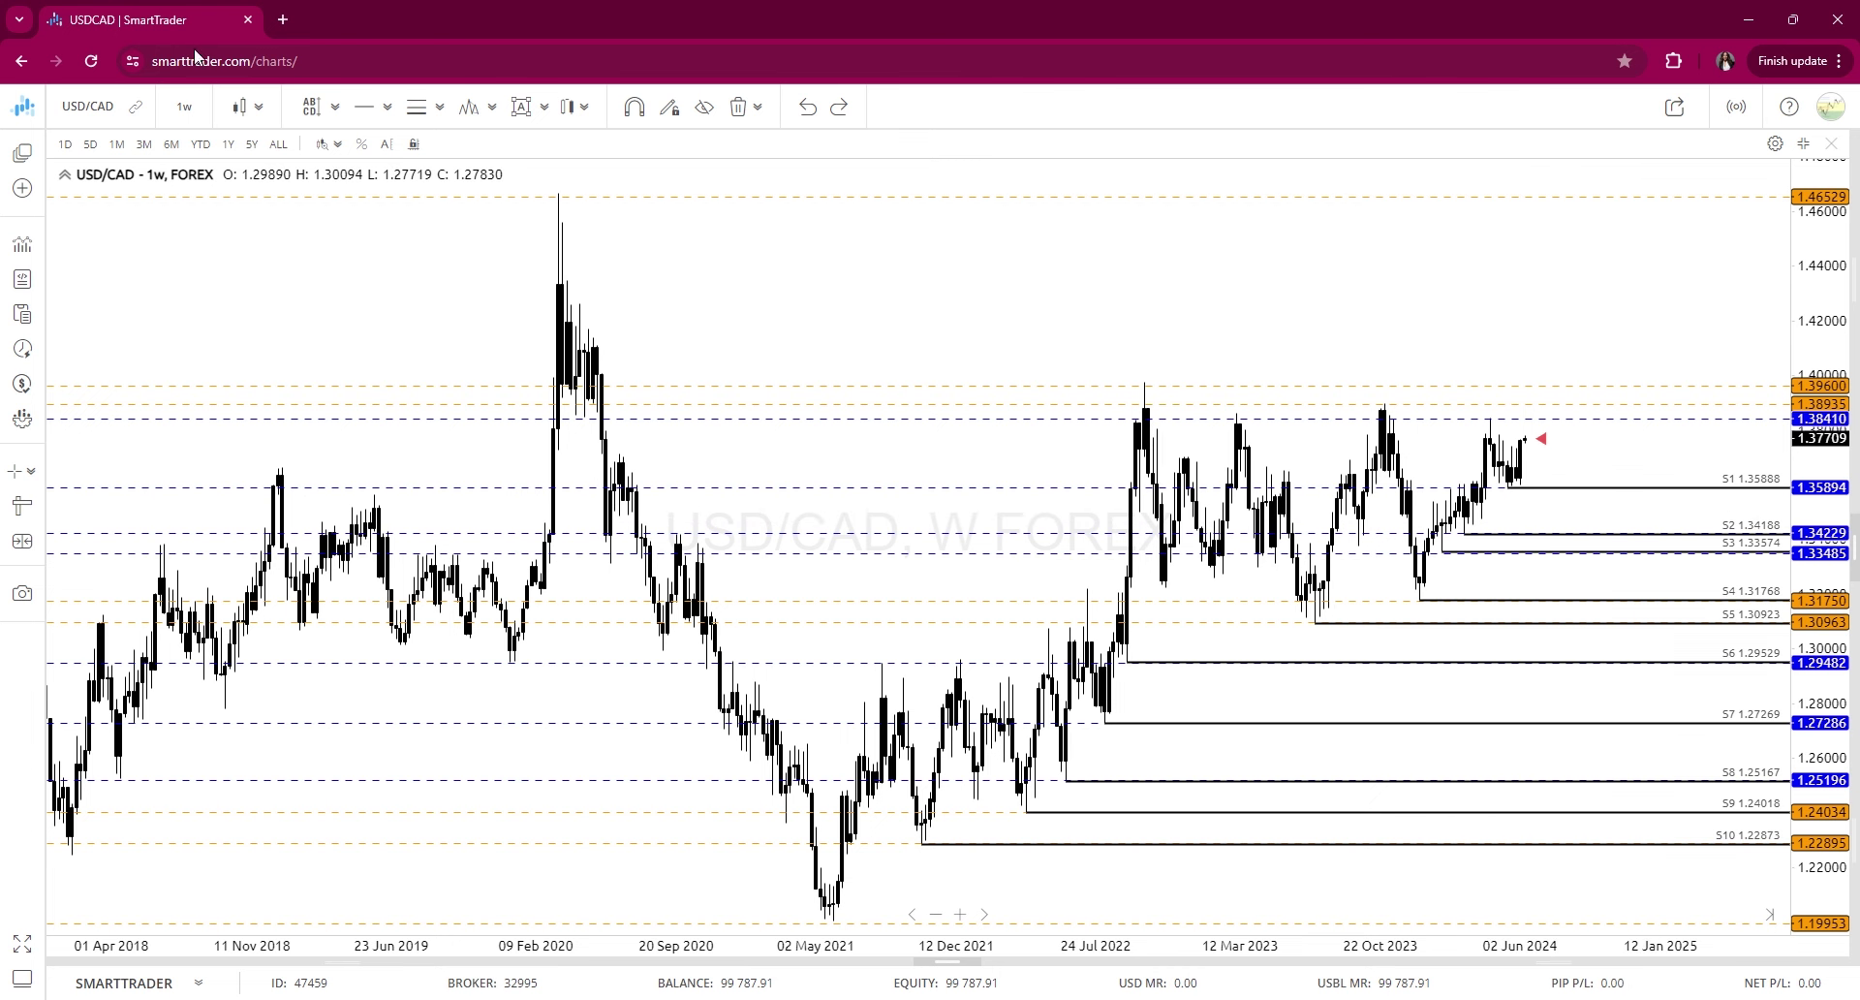
Turn off Smart Support and switch the USD/CAD chart to the 1 day timeframe
left_click(185, 108)
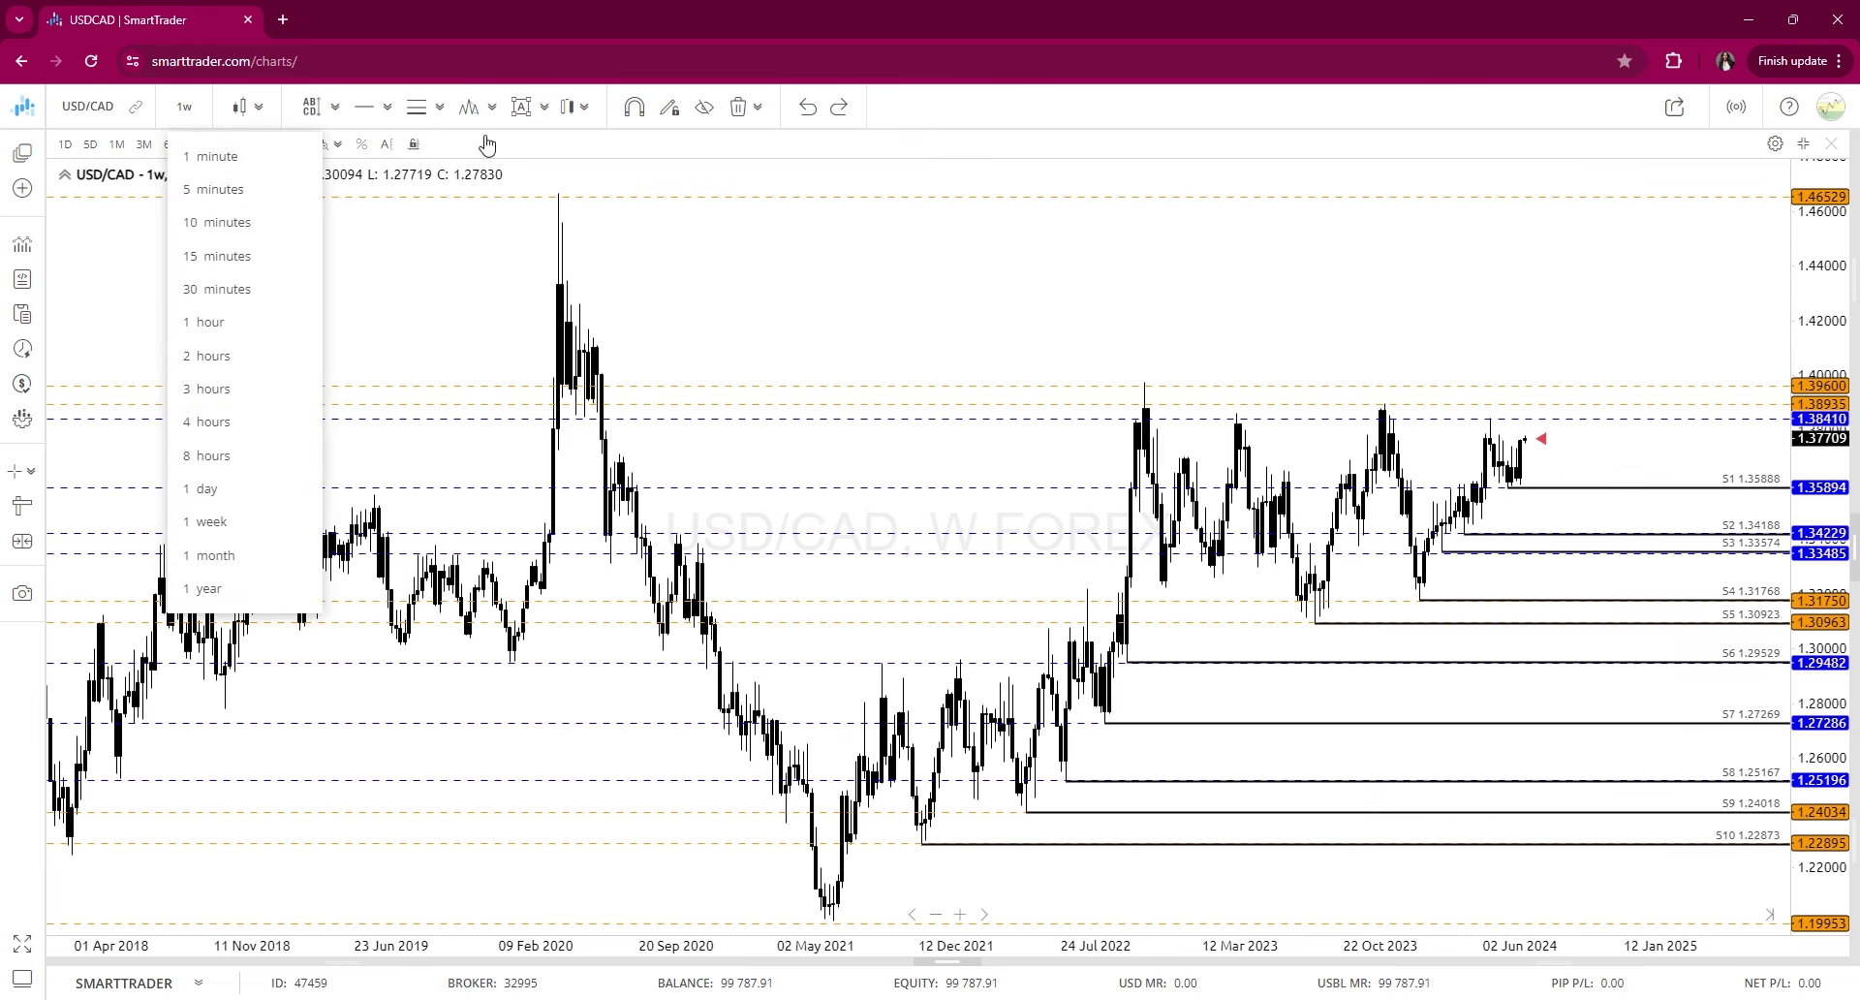
left_click(351, 114)
left_click(339, 109)
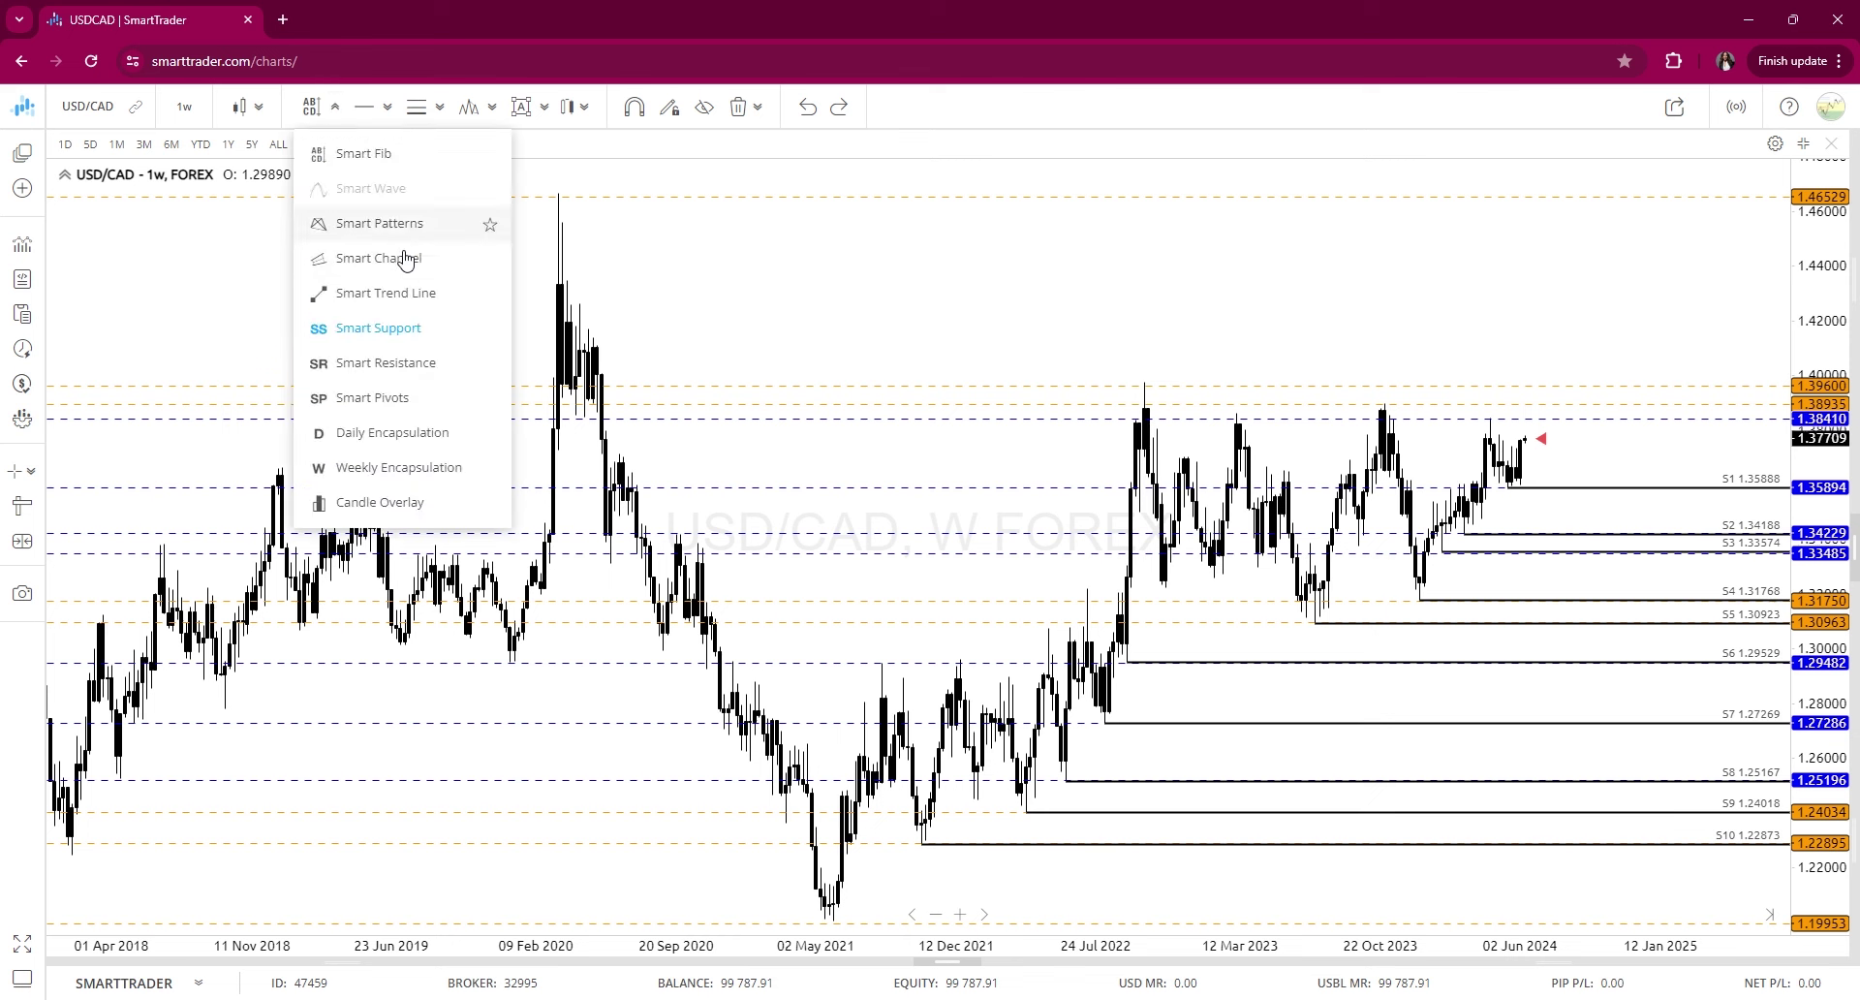
left_click(399, 340)
left_click(196, 116)
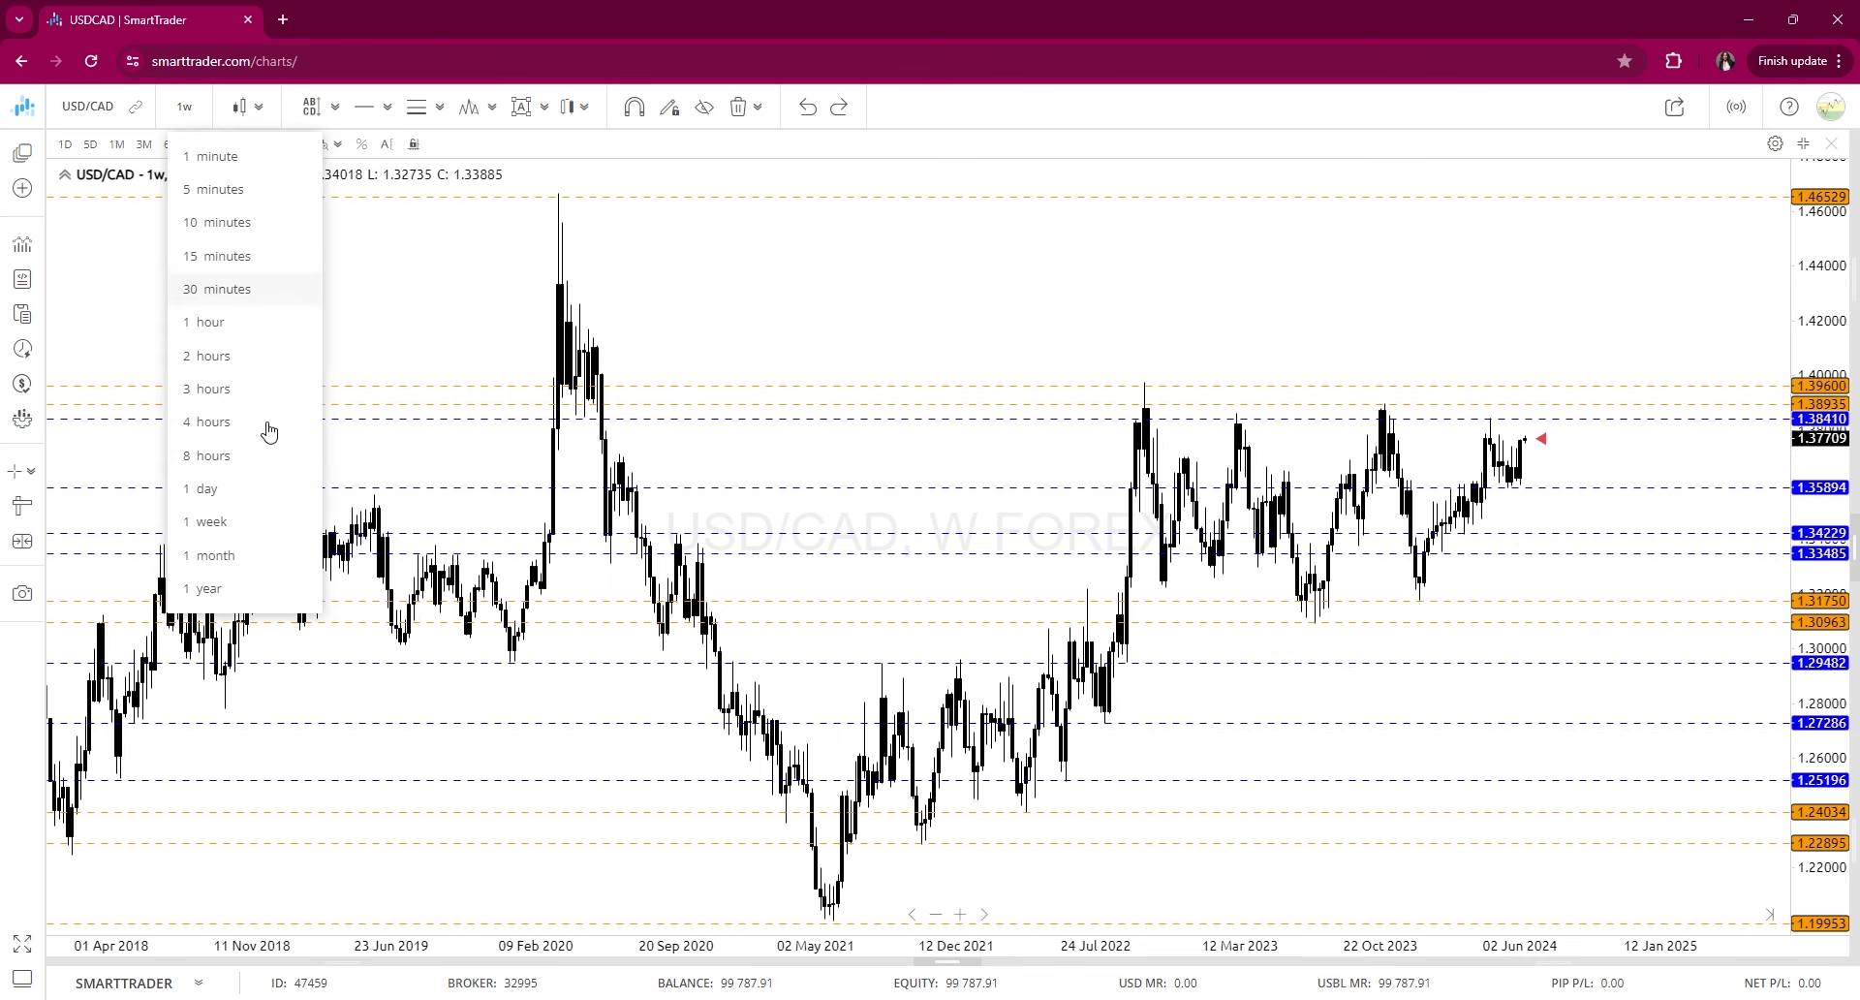
left_click(206, 488)
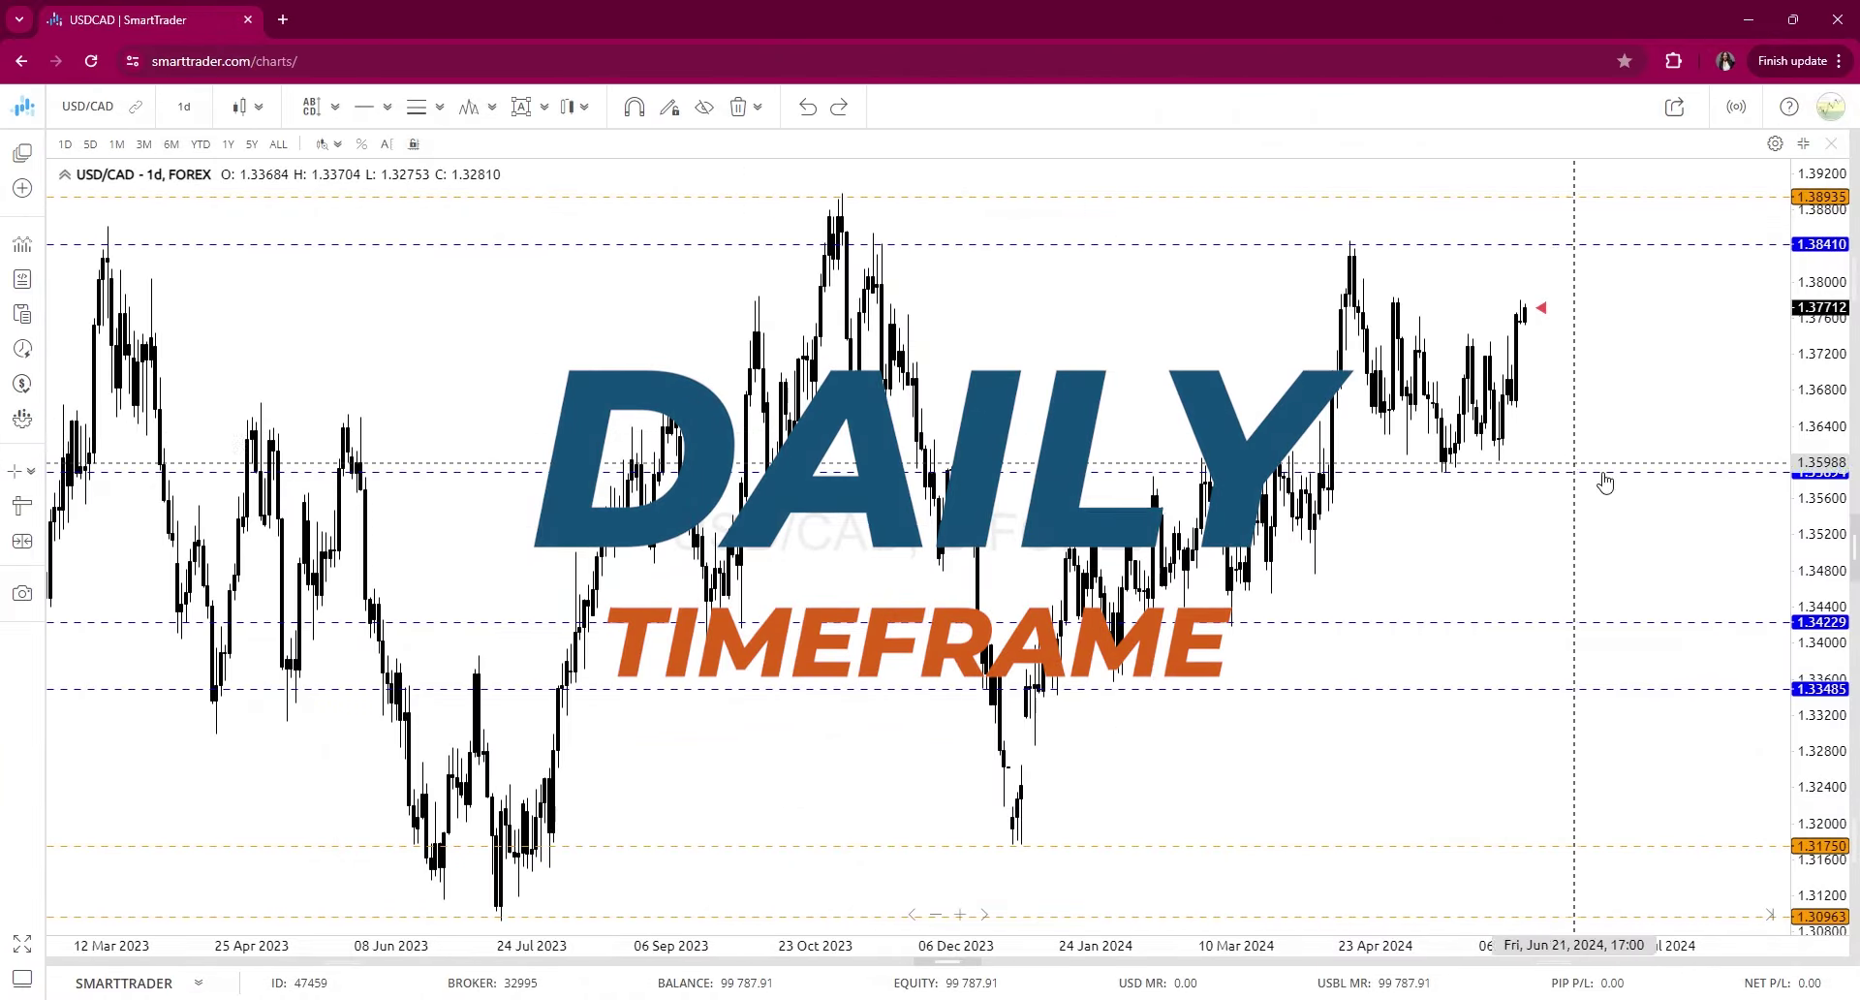
Add horizontal lines on the daily chart at 1.36018 and 1.37843, coloured red
left_click(368, 108)
left_click(1385, 455)
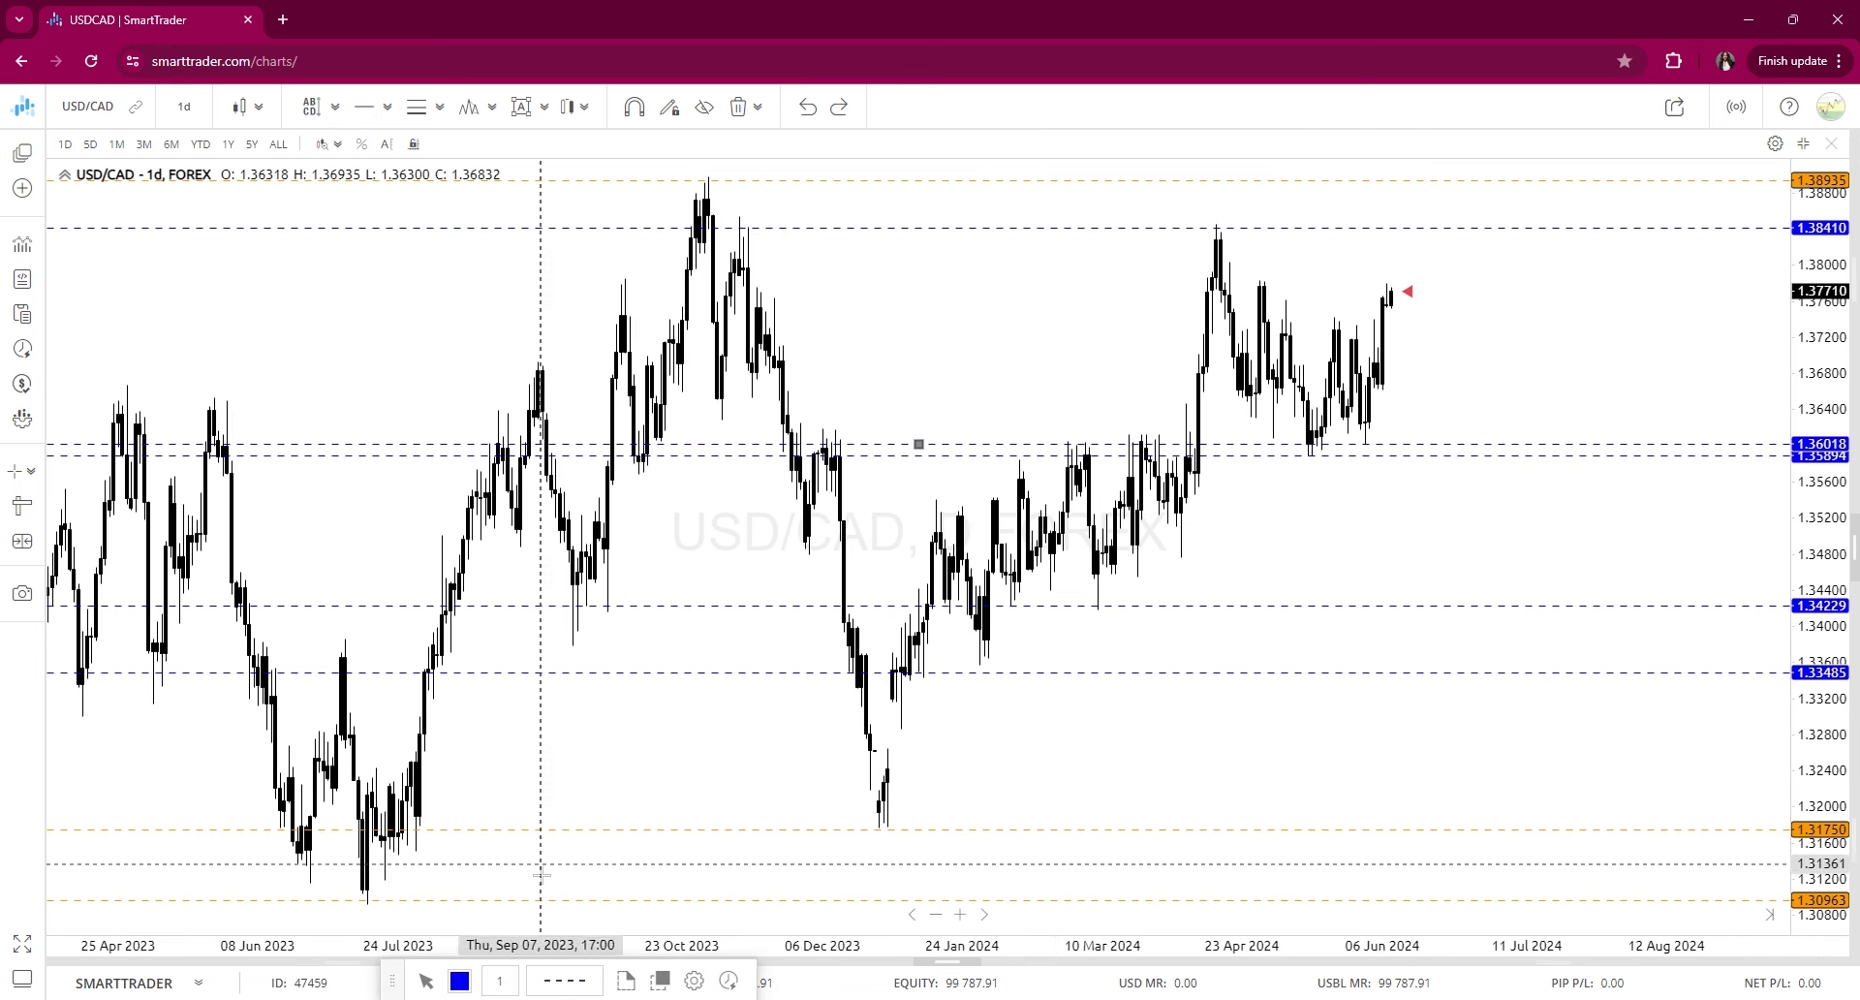
left_click(460, 980)
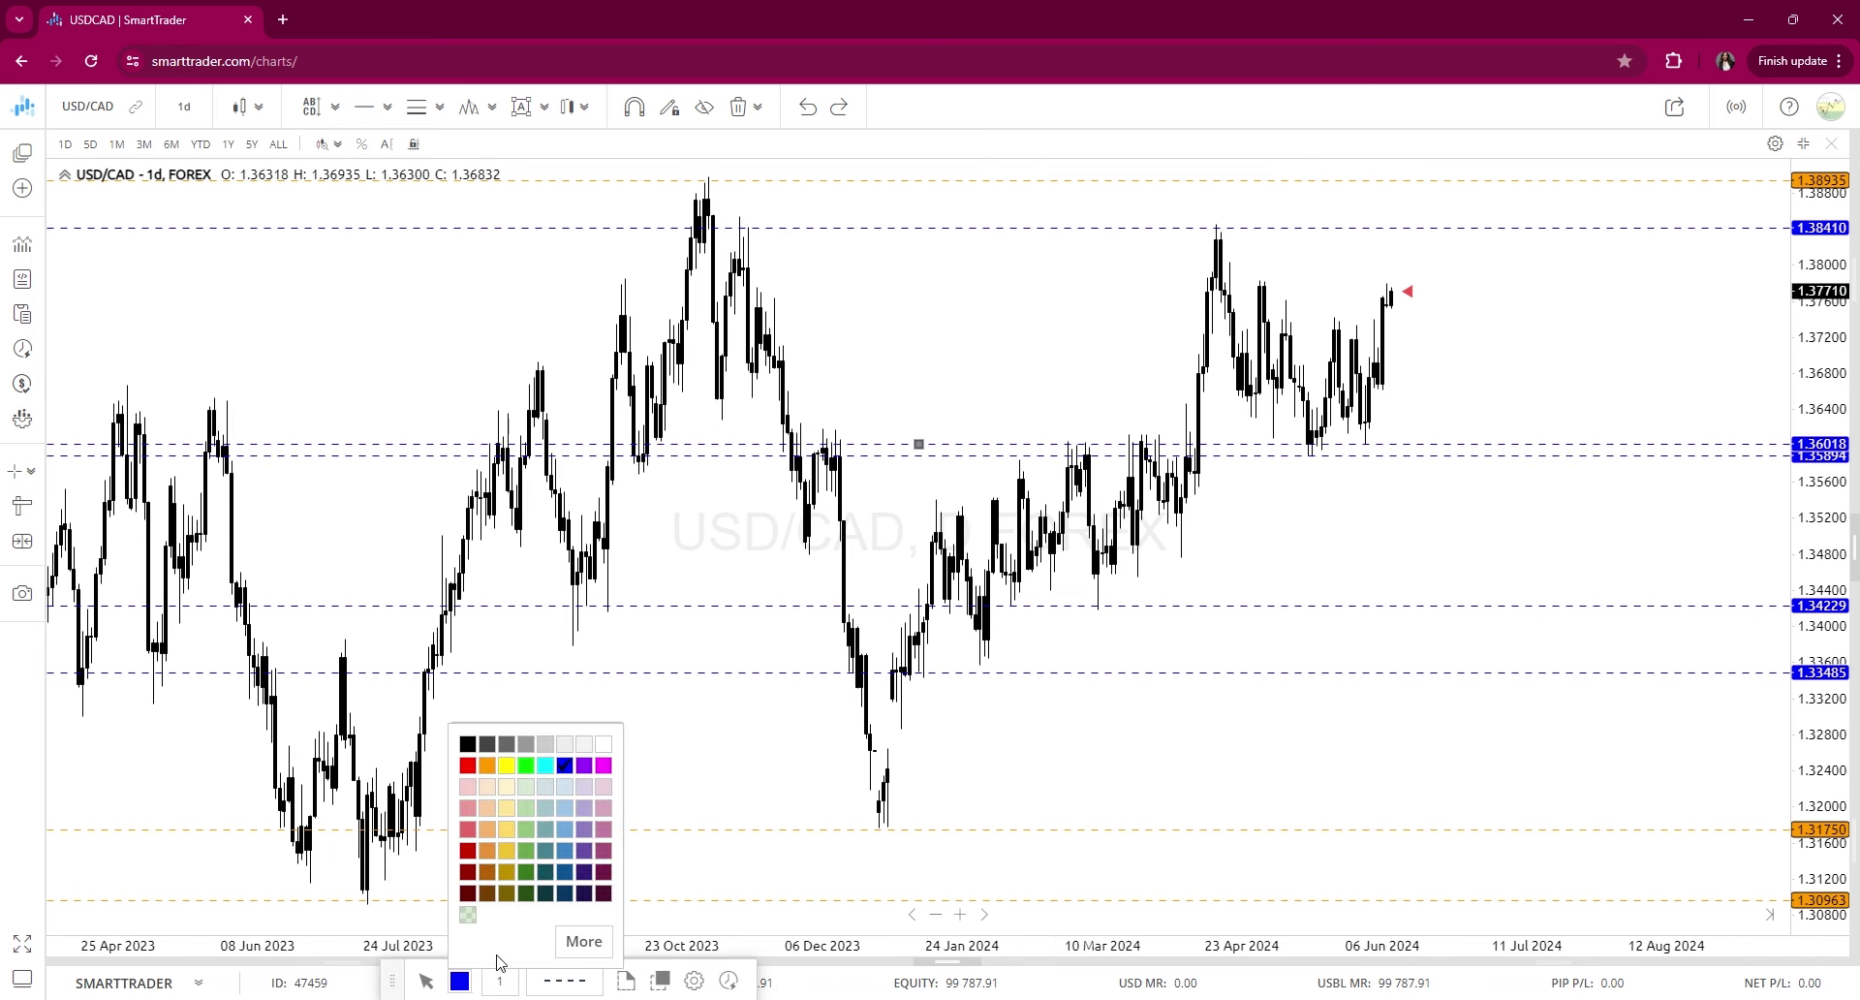
left_click(468, 765)
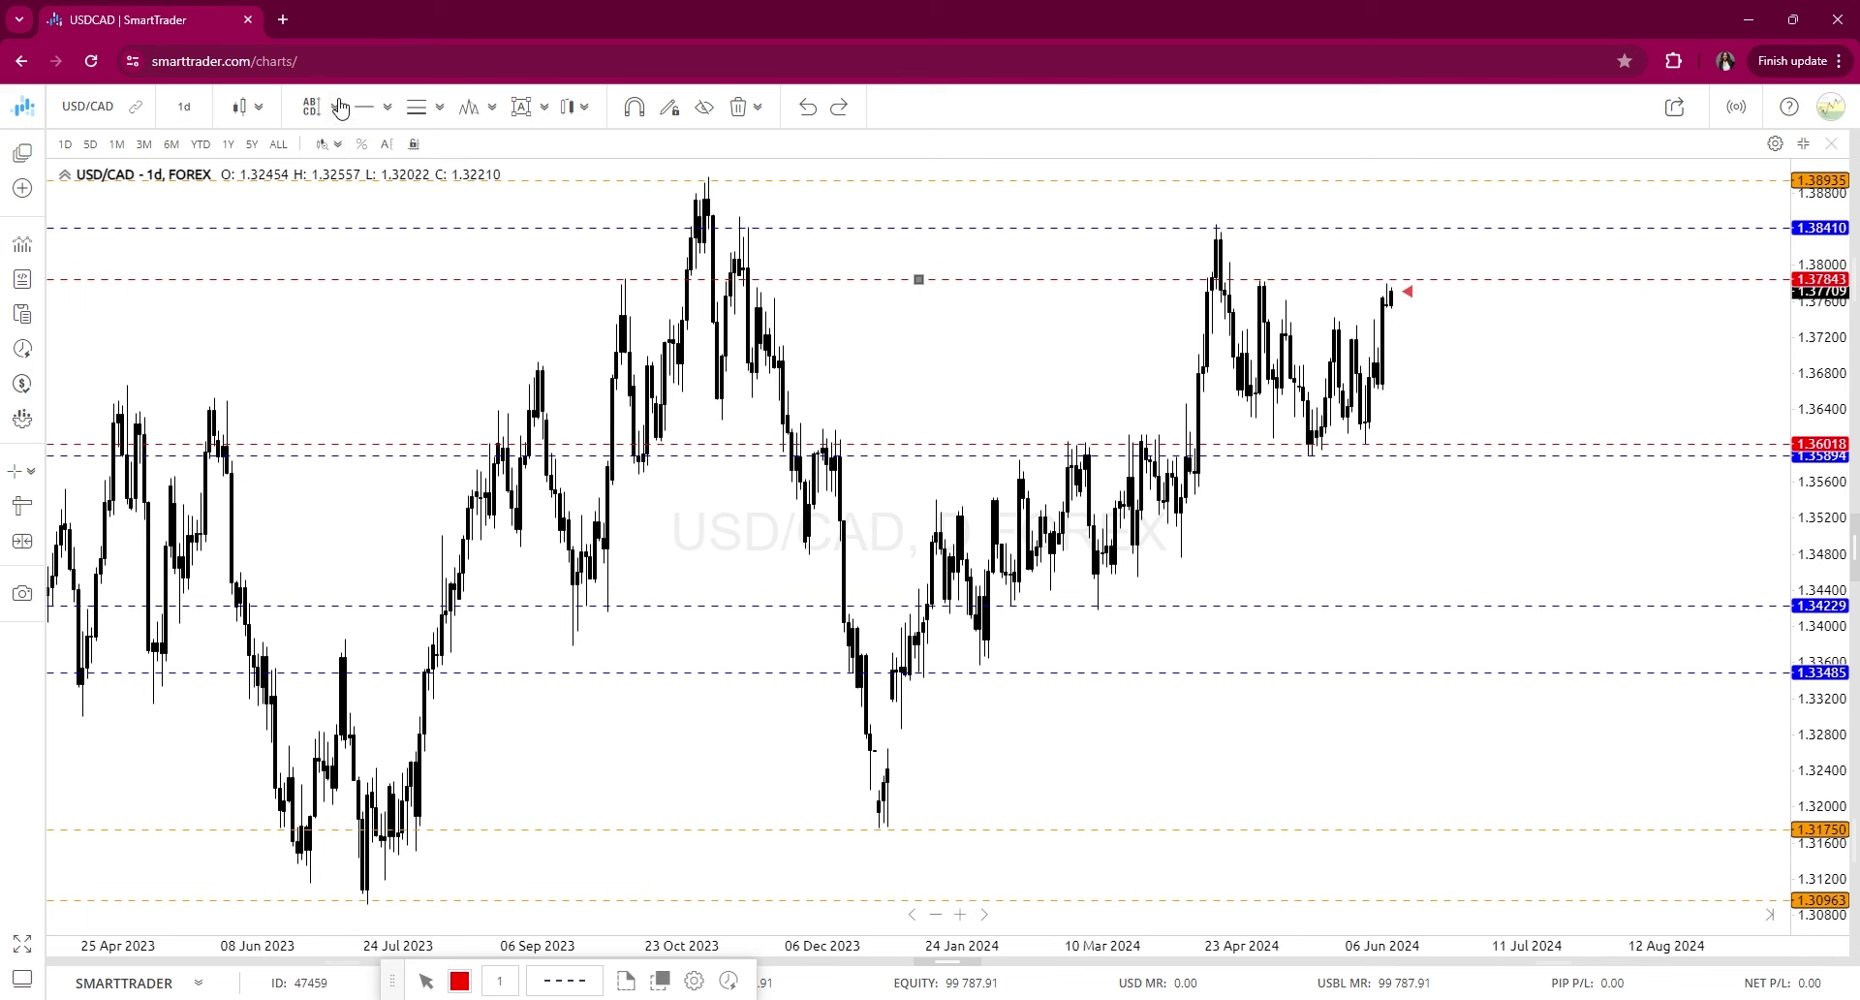
Add red horizontal lines on the daily chart at 1.36619, 1.34763 and 1.34548
left_click(368, 112)
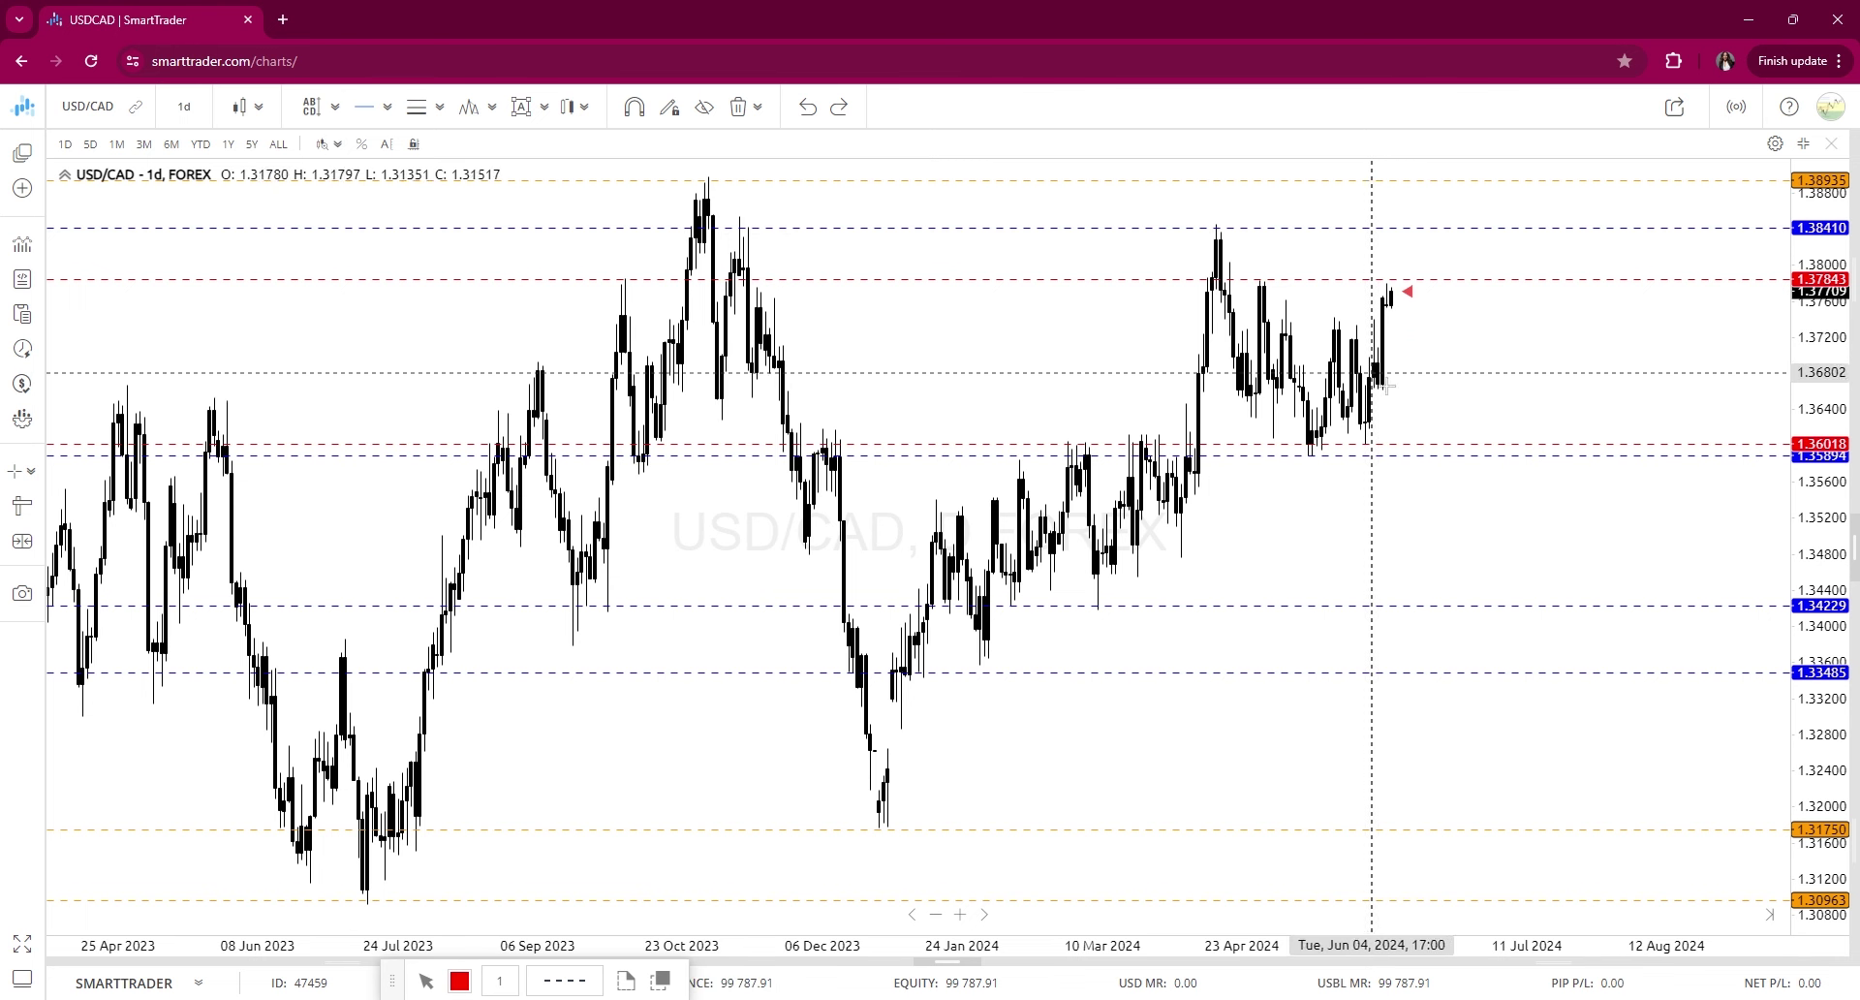
left_click(1435, 388)
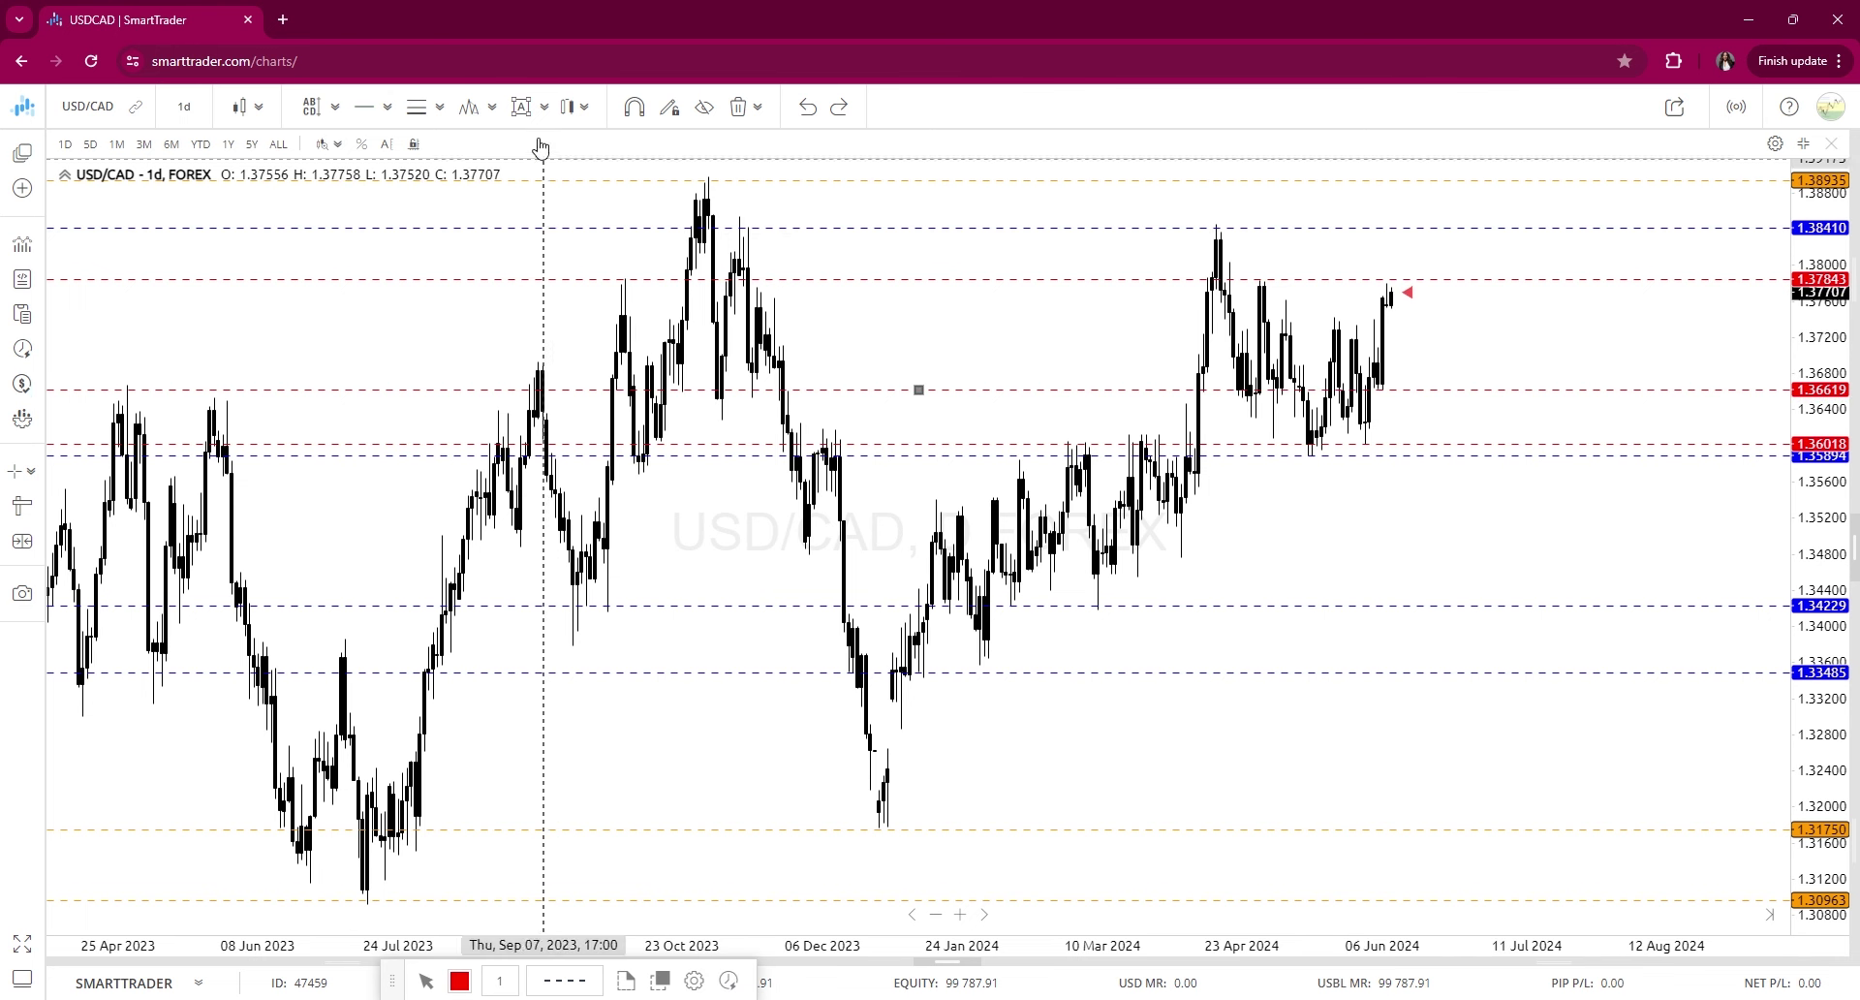
left_click(1210, 556)
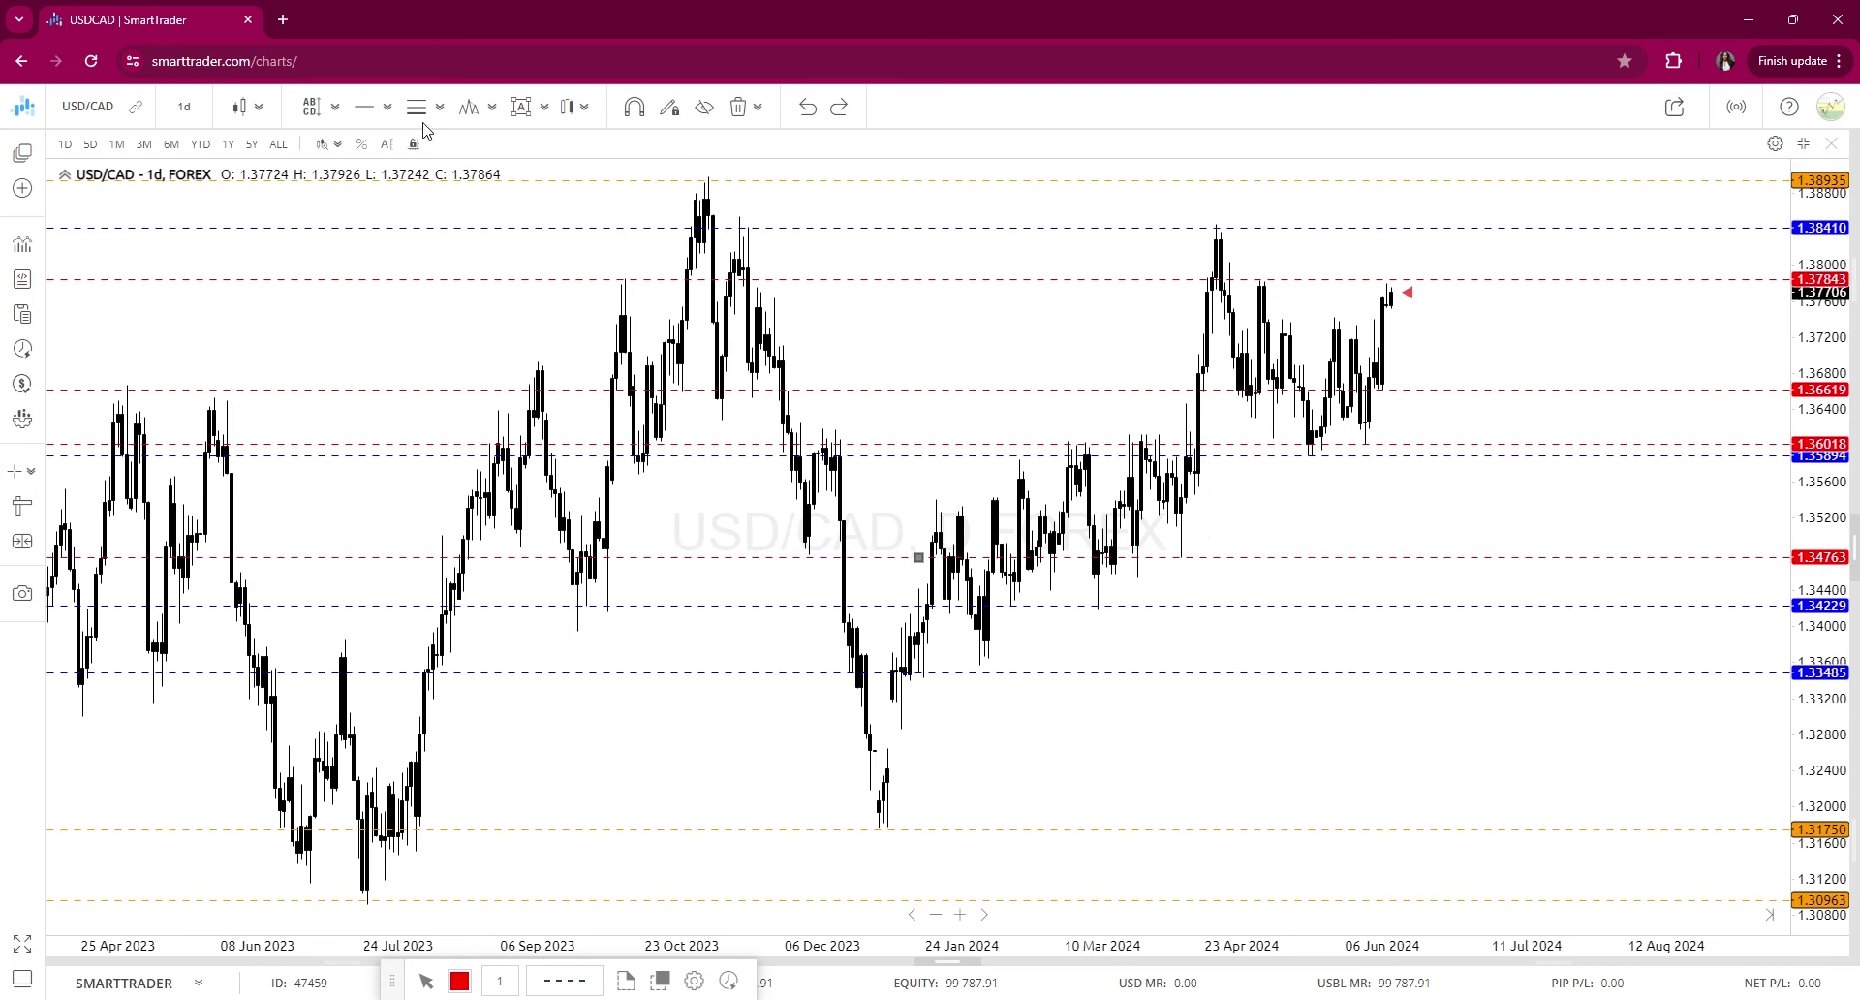
left_click(1220, 577)
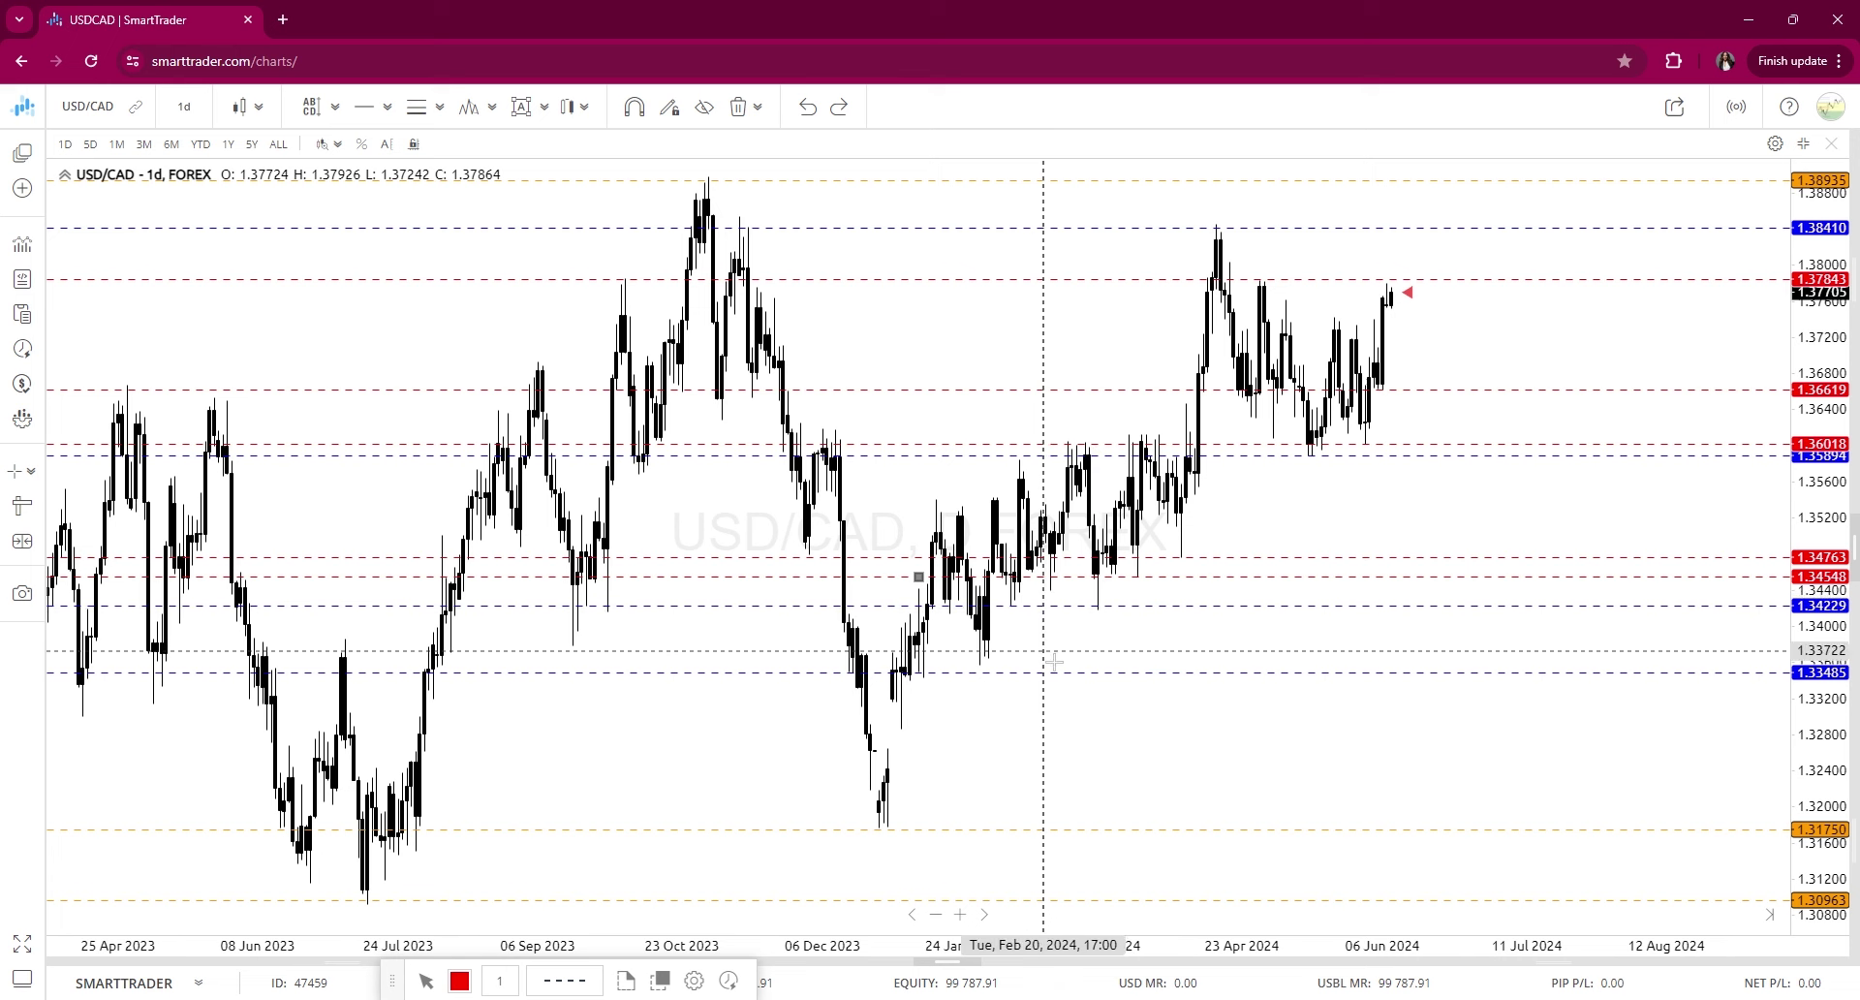
Add red horizontal lines at the lower daily lows, at 1.32863, 1.31511 and 1.31200
left_click(365, 108)
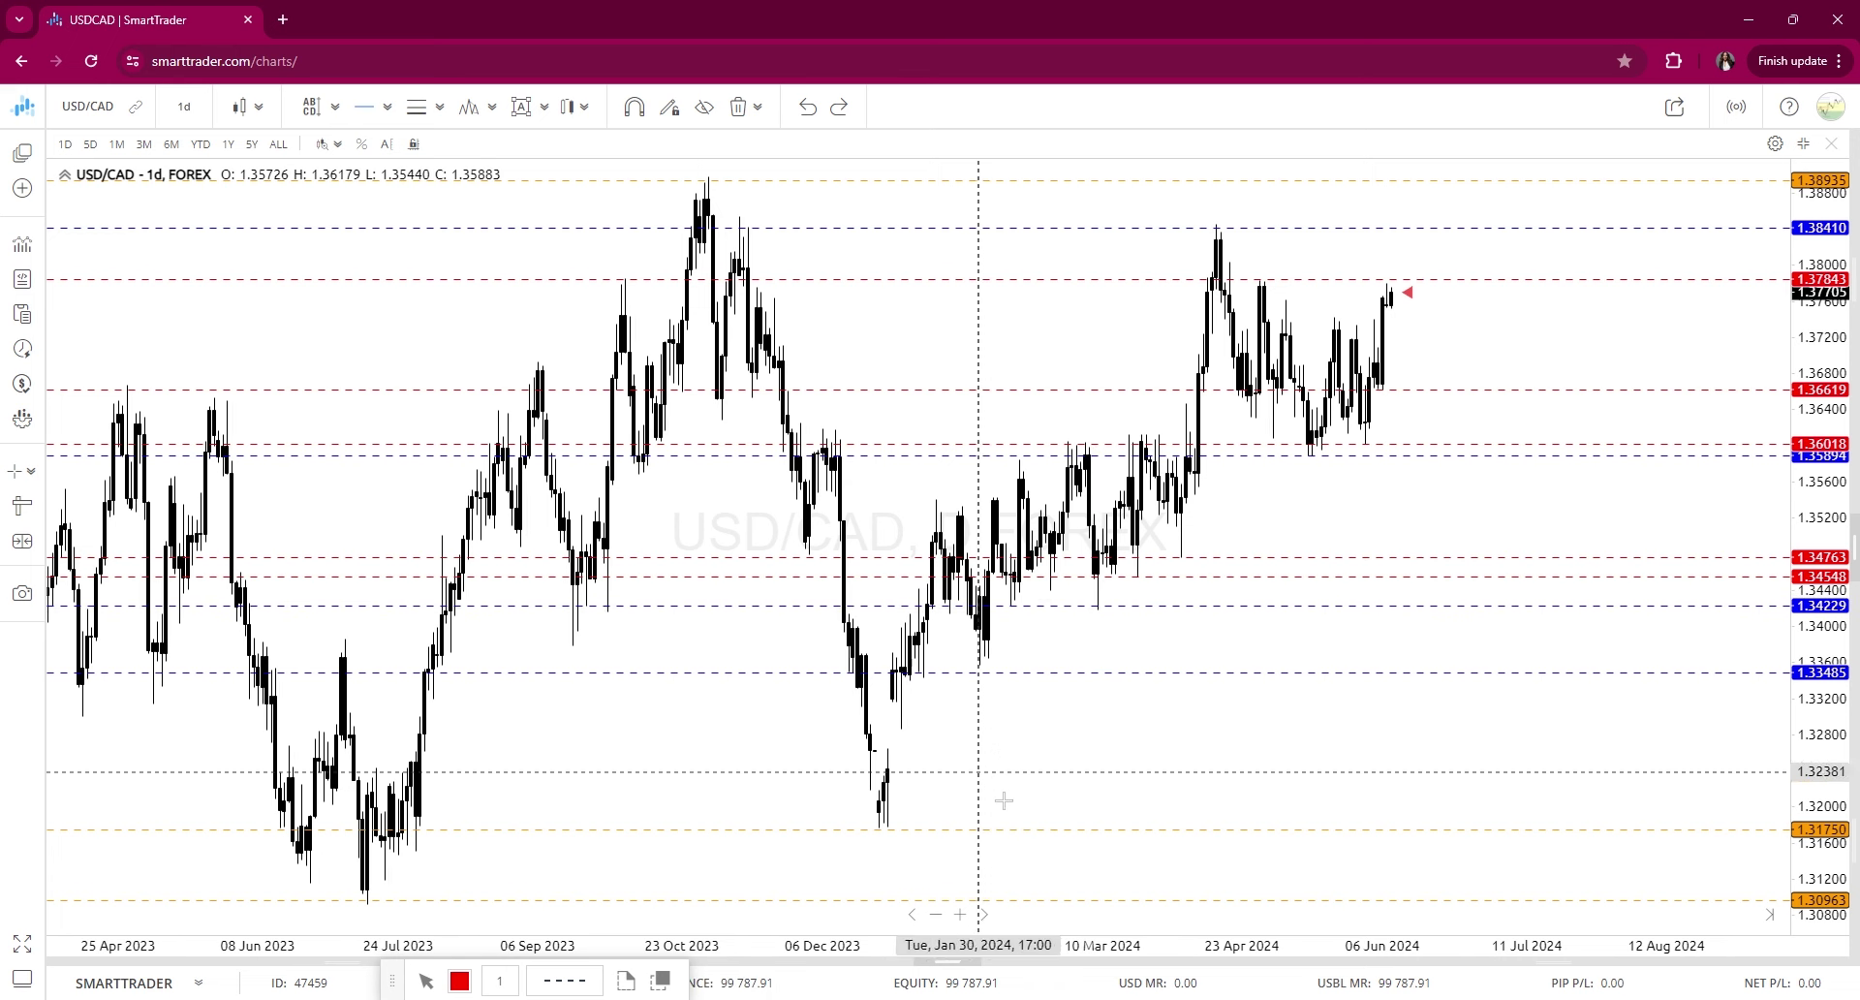
left_click(971, 728)
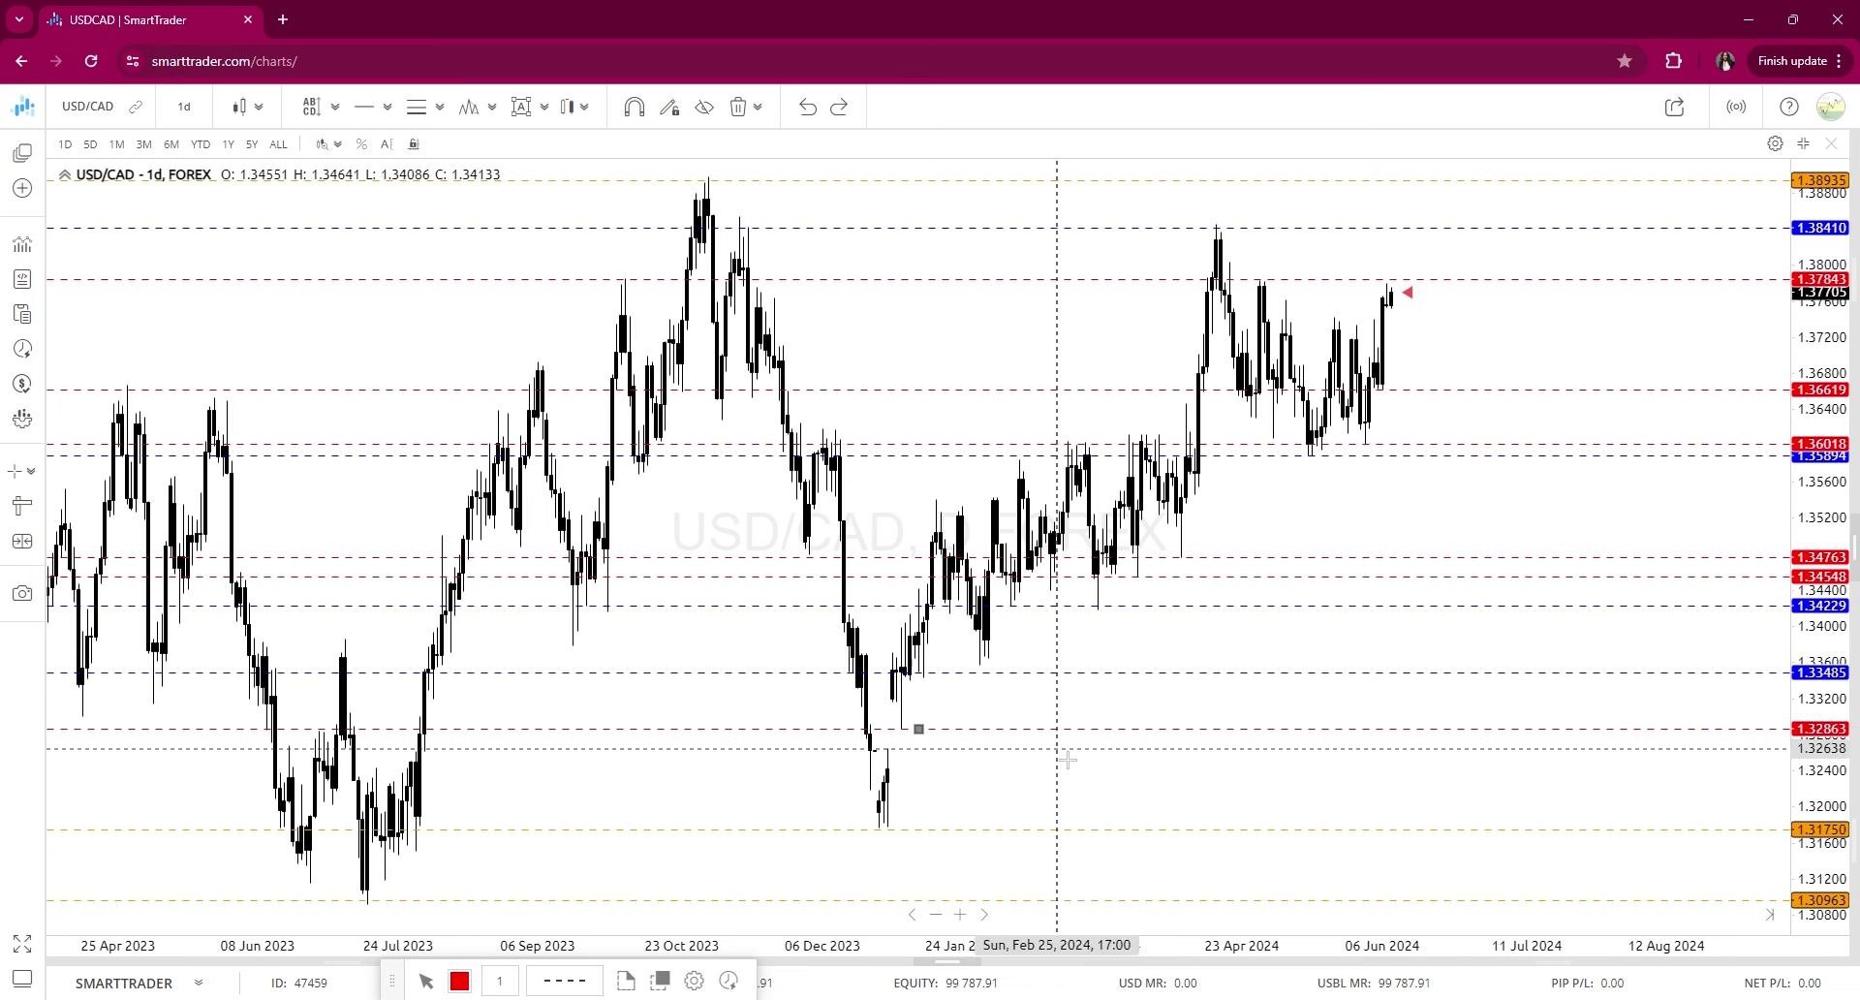
left_click(1102, 806)
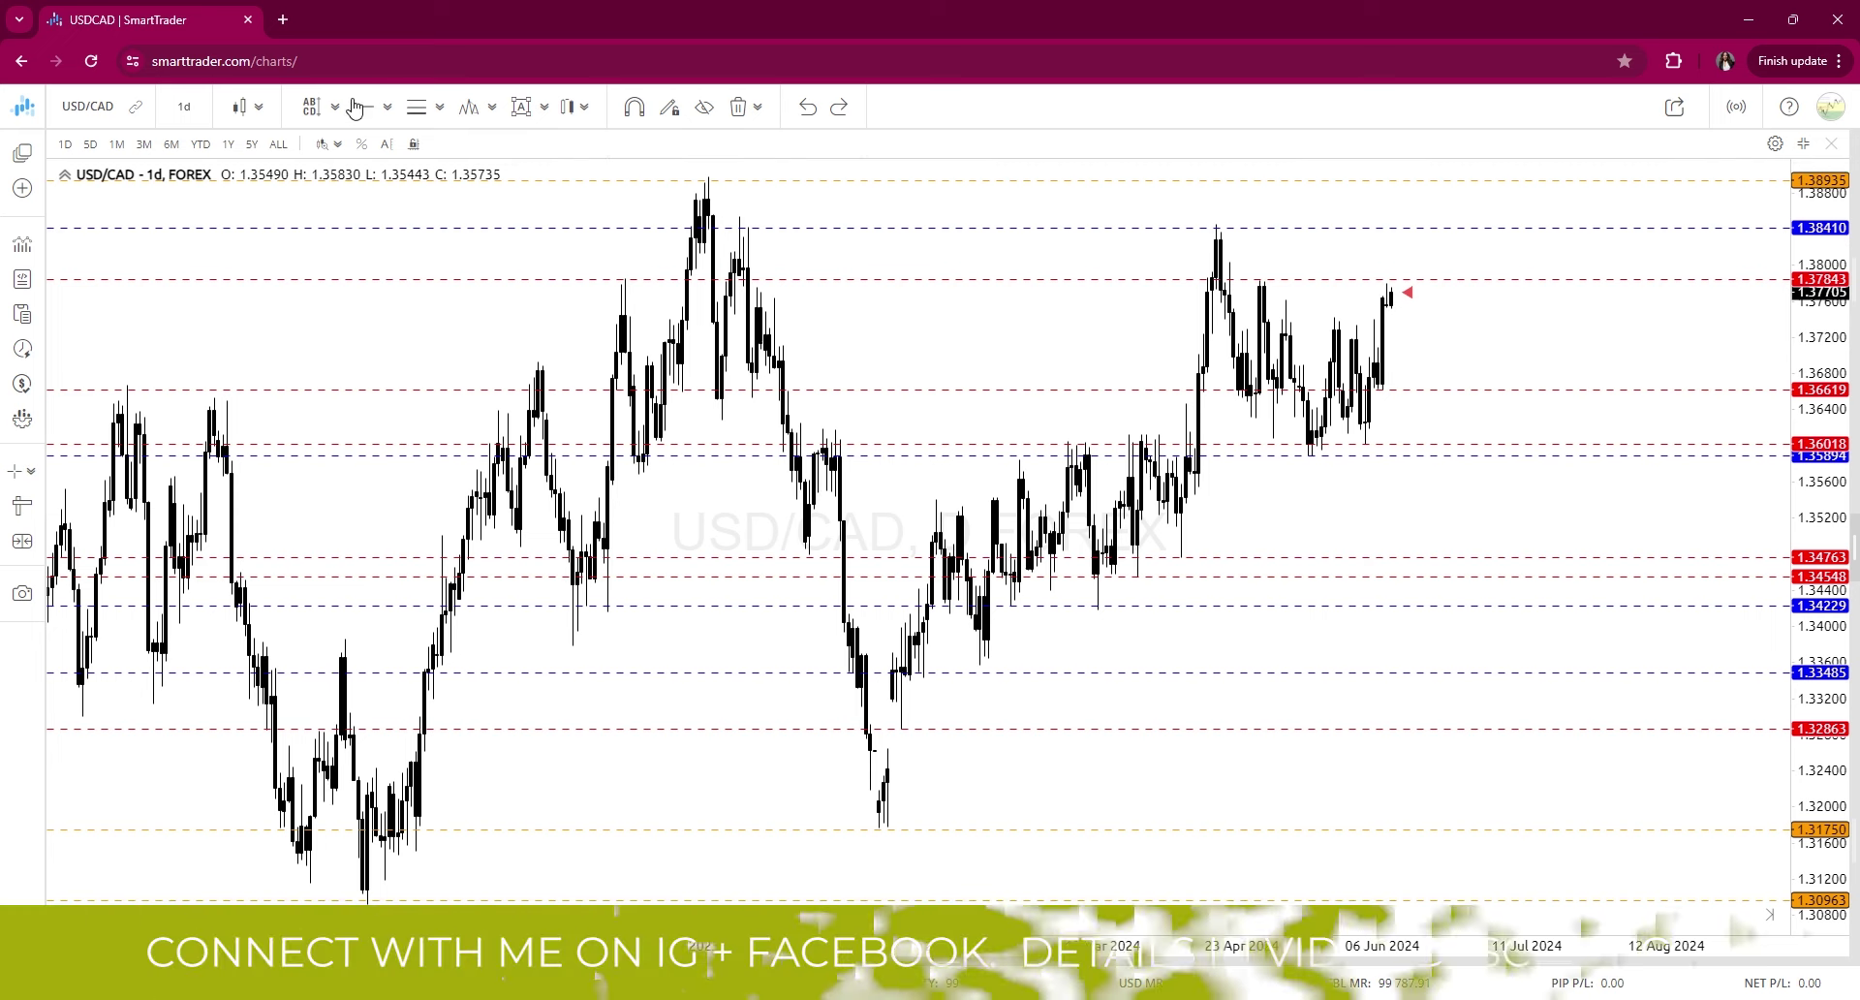
left_click(505, 850)
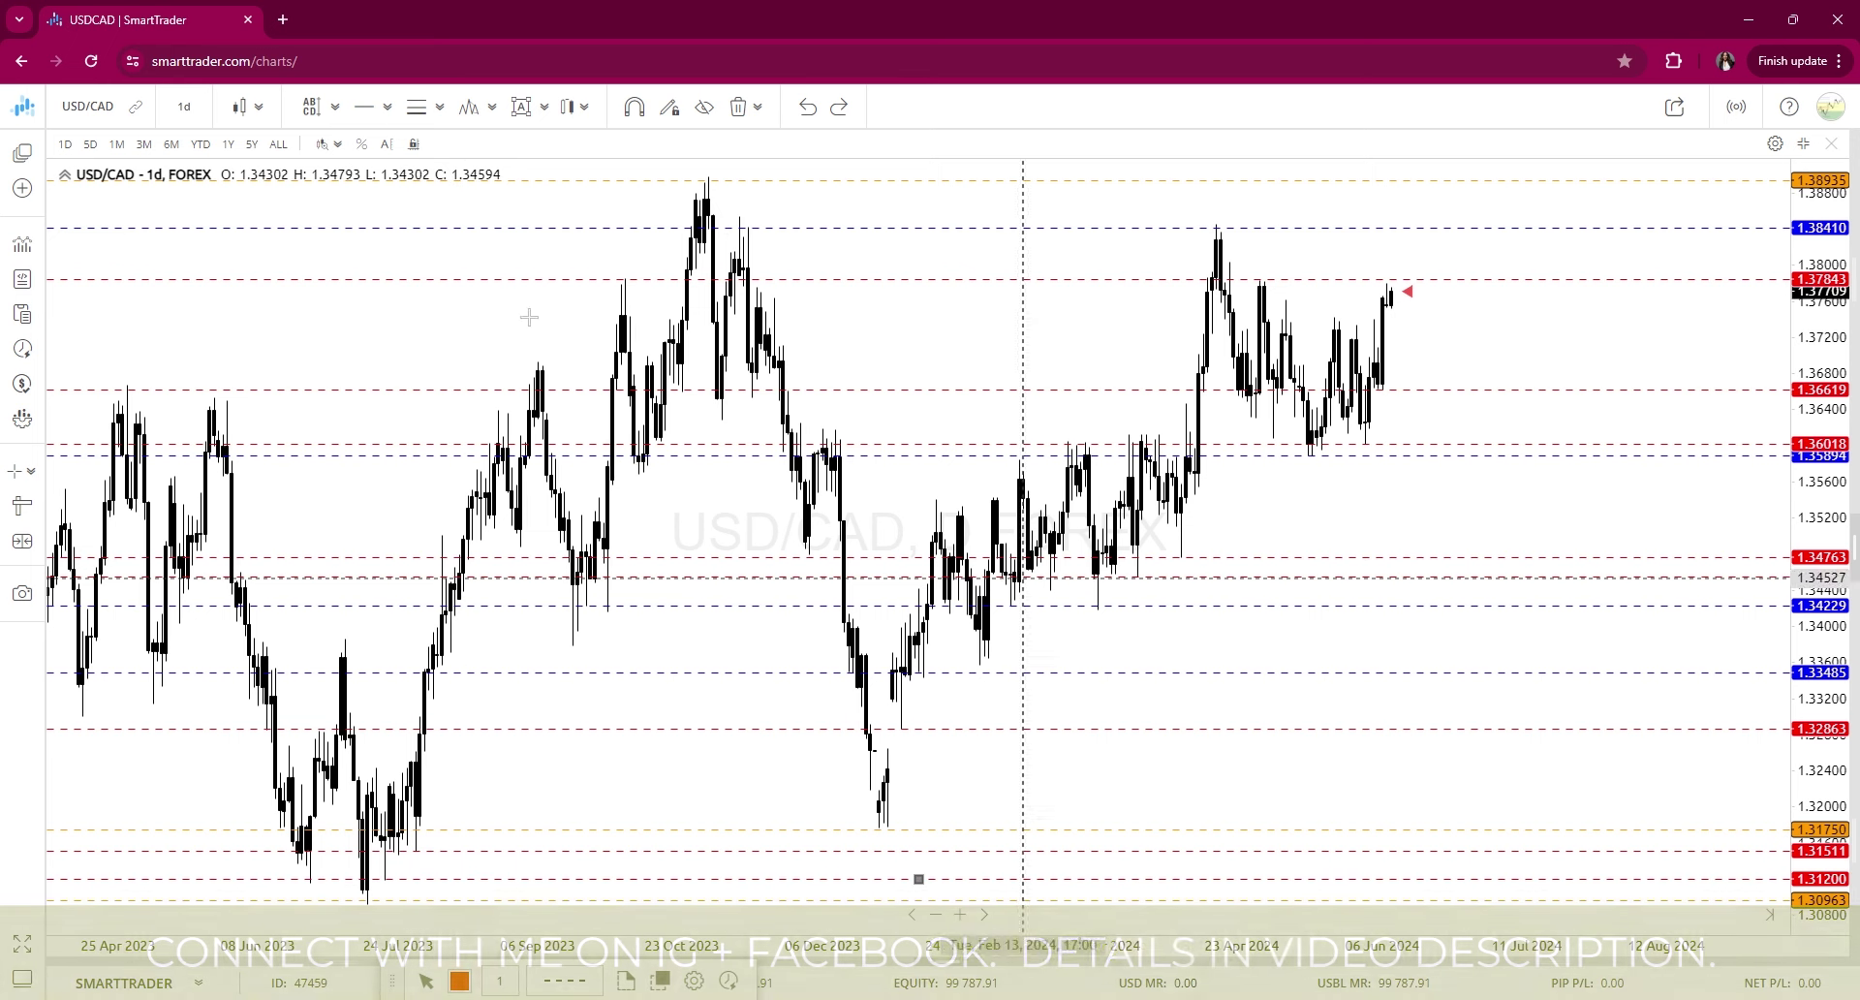
Turn on Smart Support for the daily chart and delete the red horizontal line at 1.36619
left_click(334, 106)
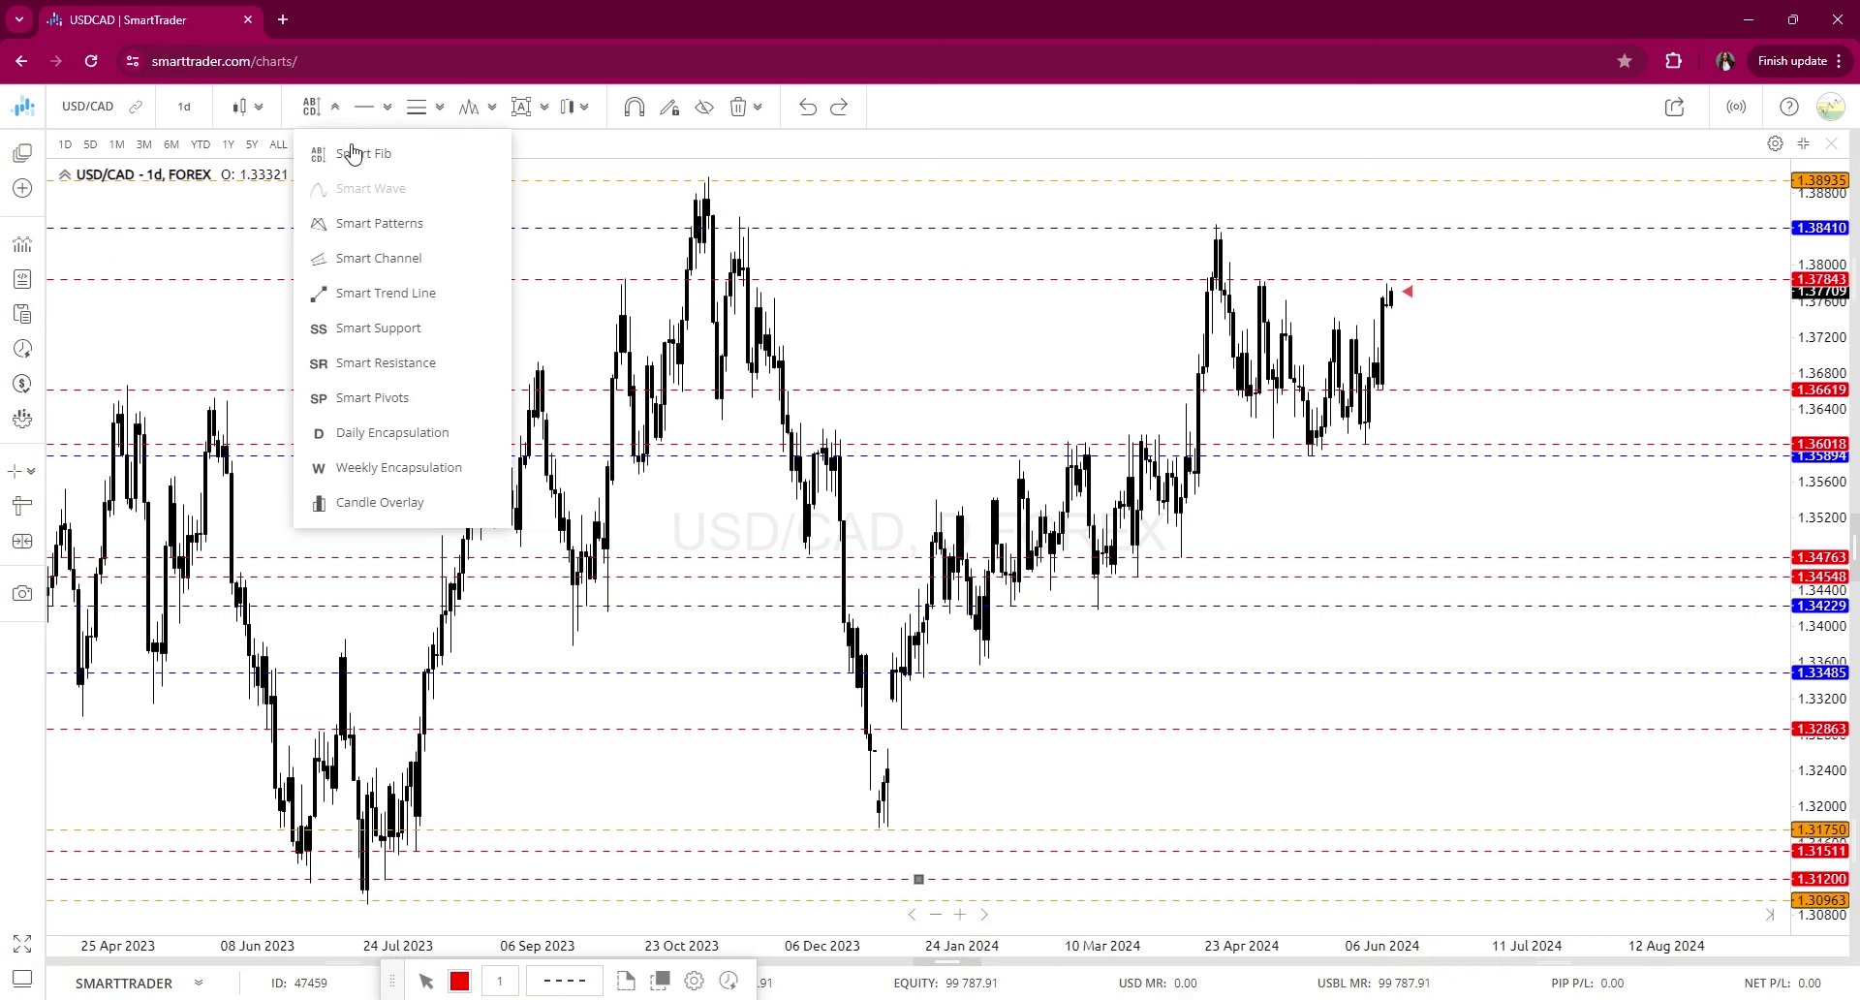
left_click(412, 335)
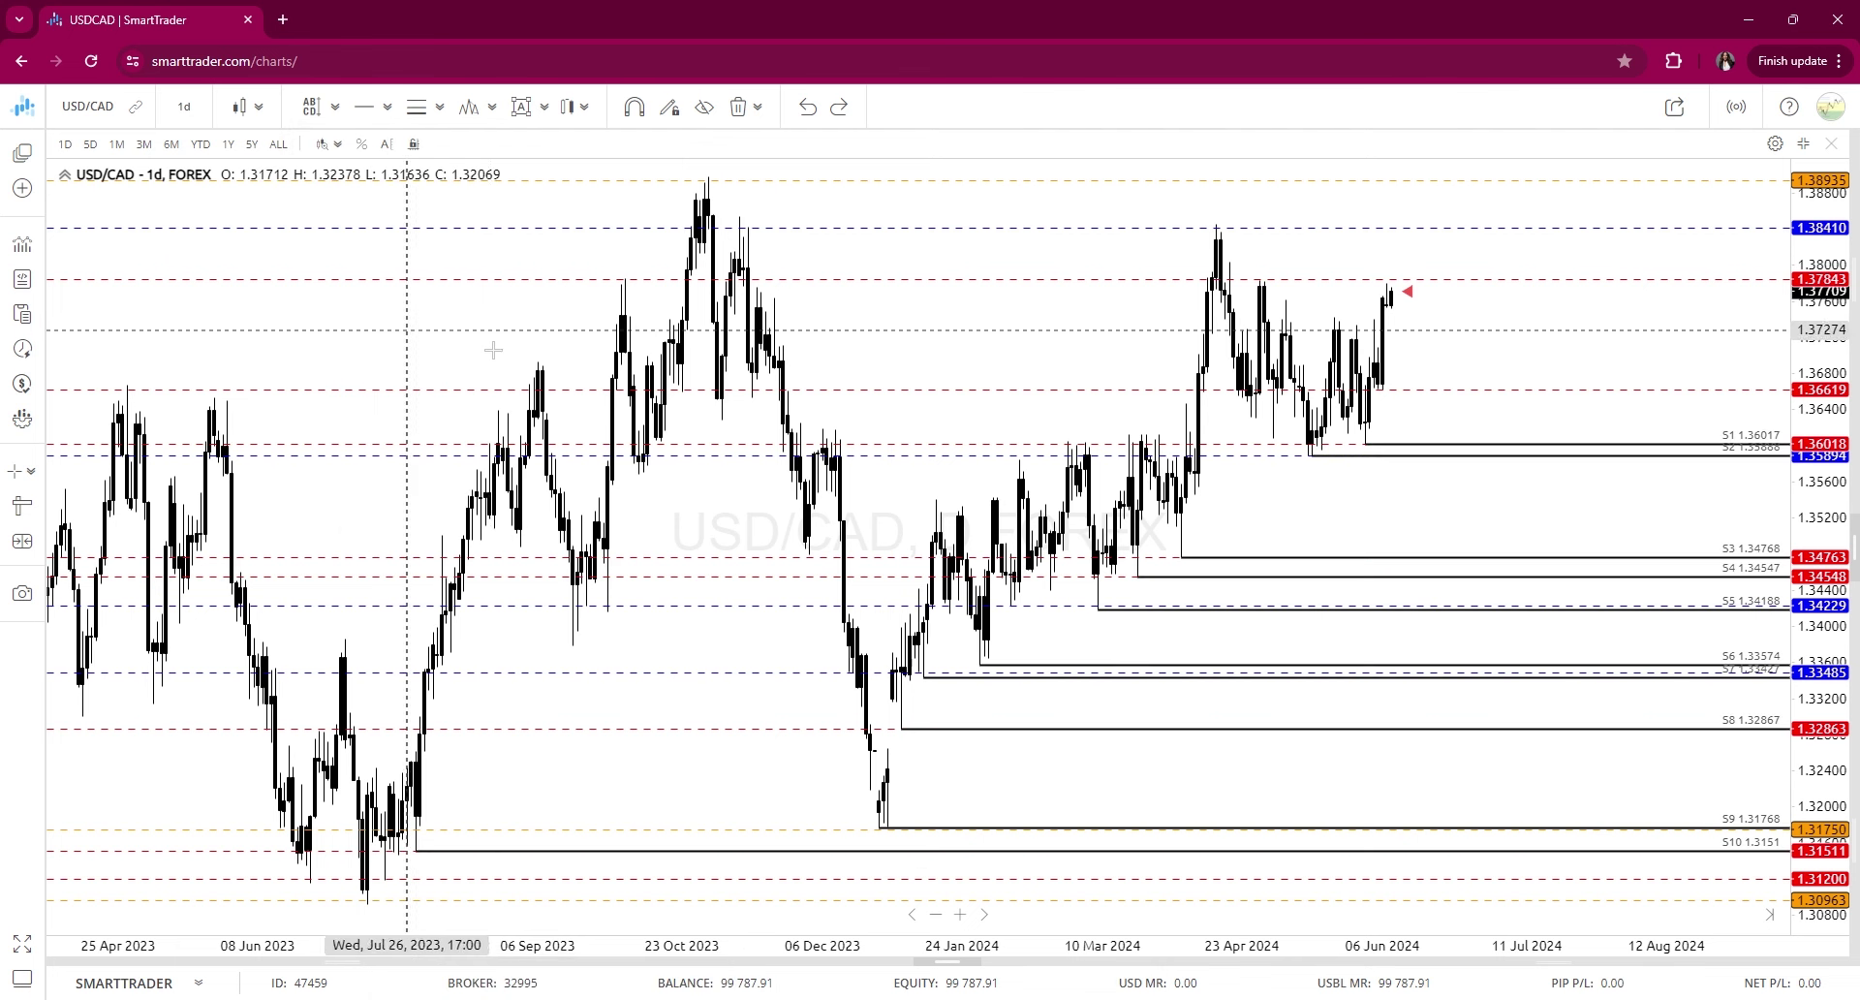
double_click(1462, 390)
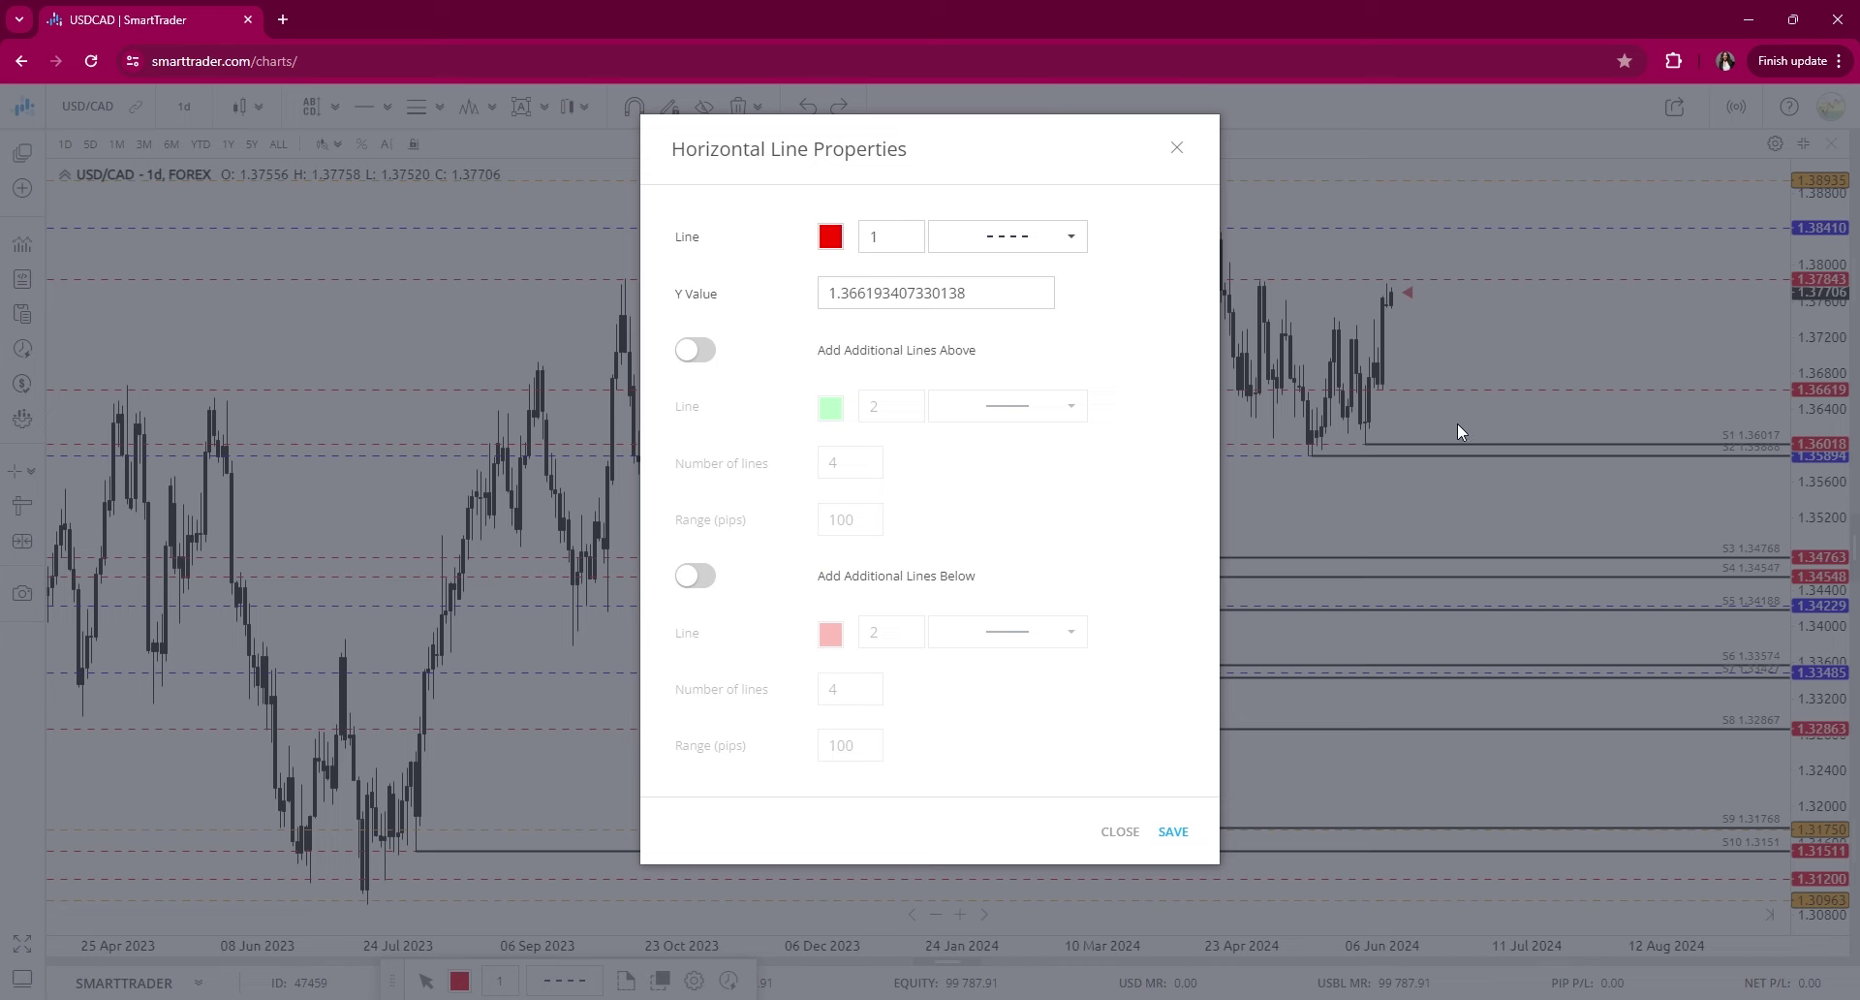
left_click(1179, 148)
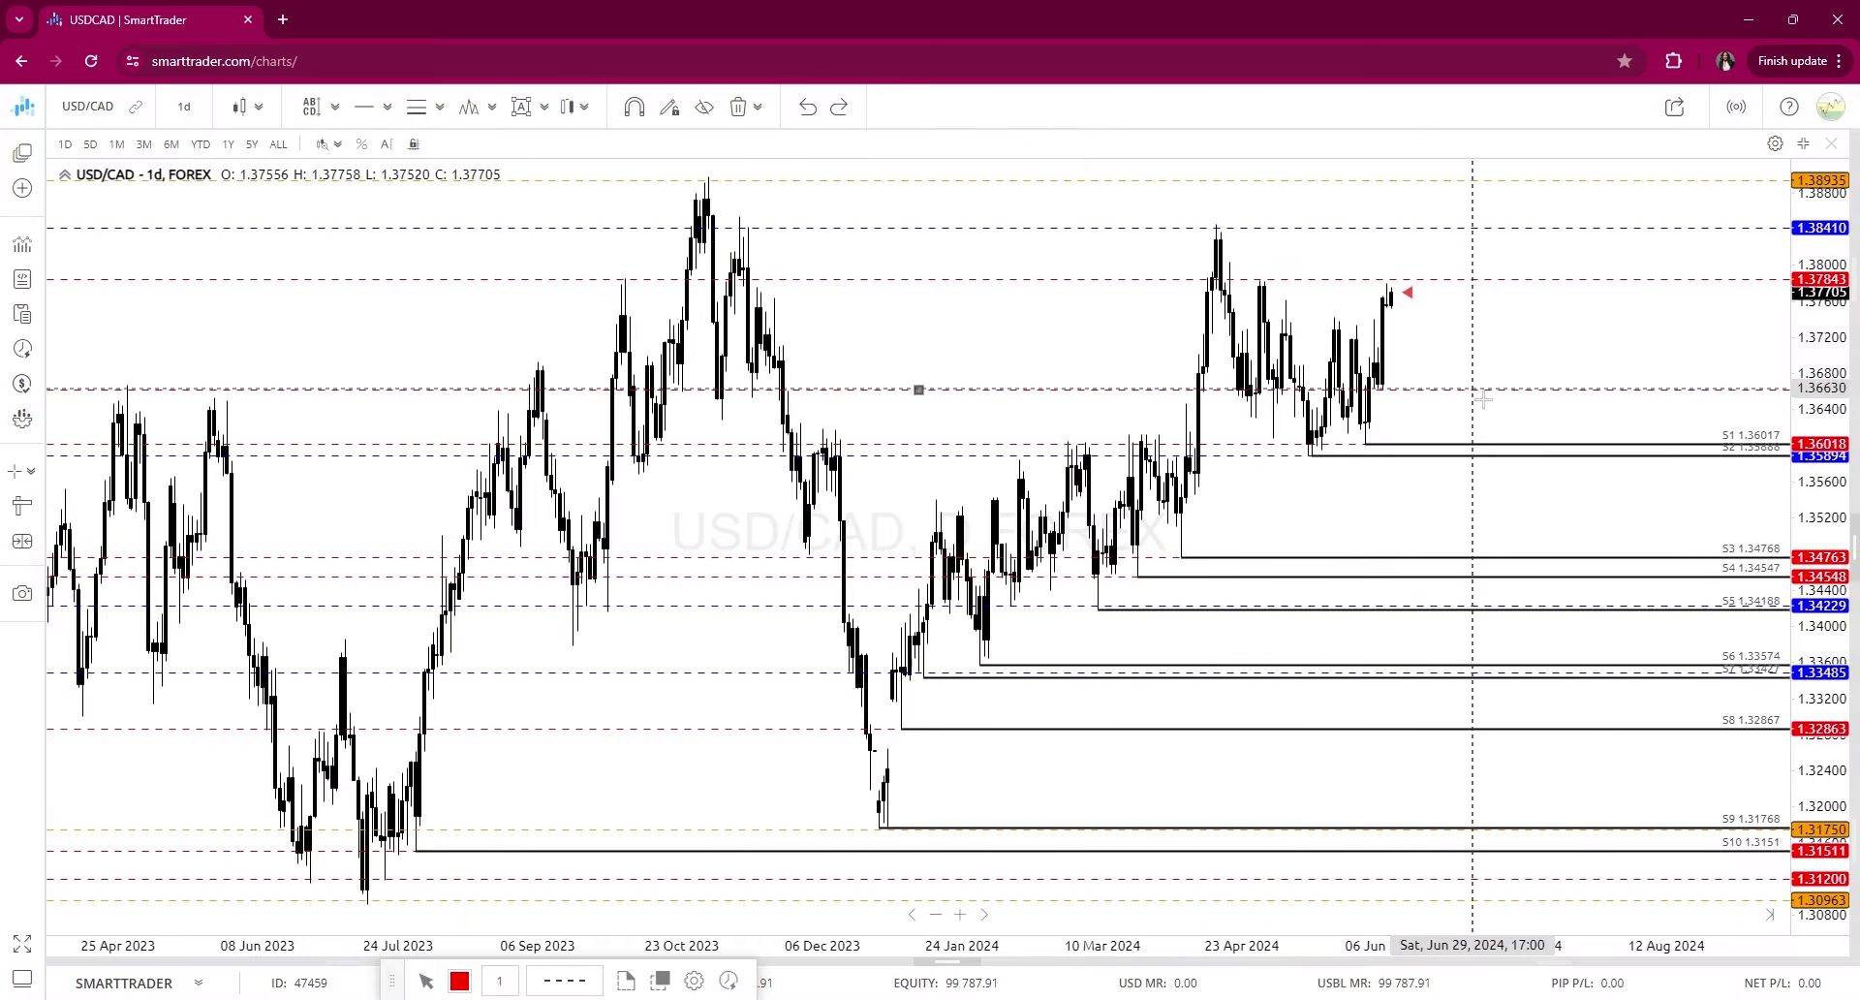
key("Delete")
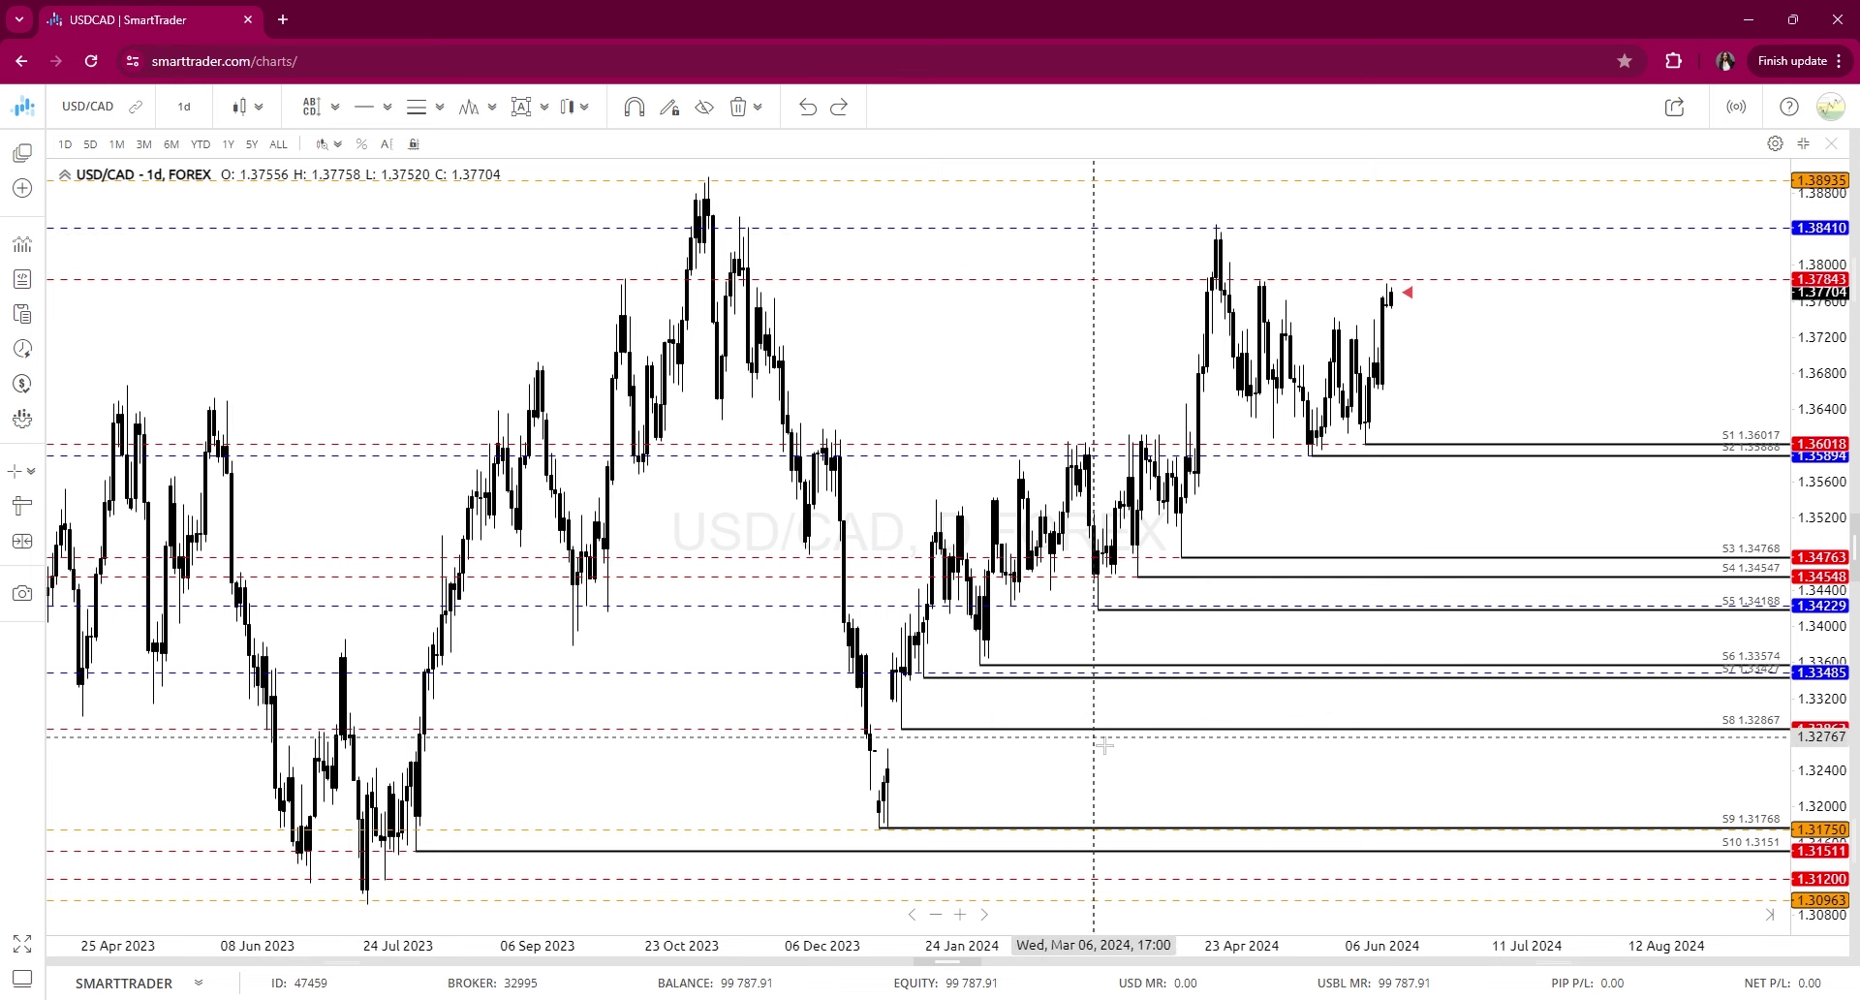
Move the blue 1.33485 line to 1.33561 and add a red horizontal line at 1.33432
left_click_drag(980, 673, 993, 679)
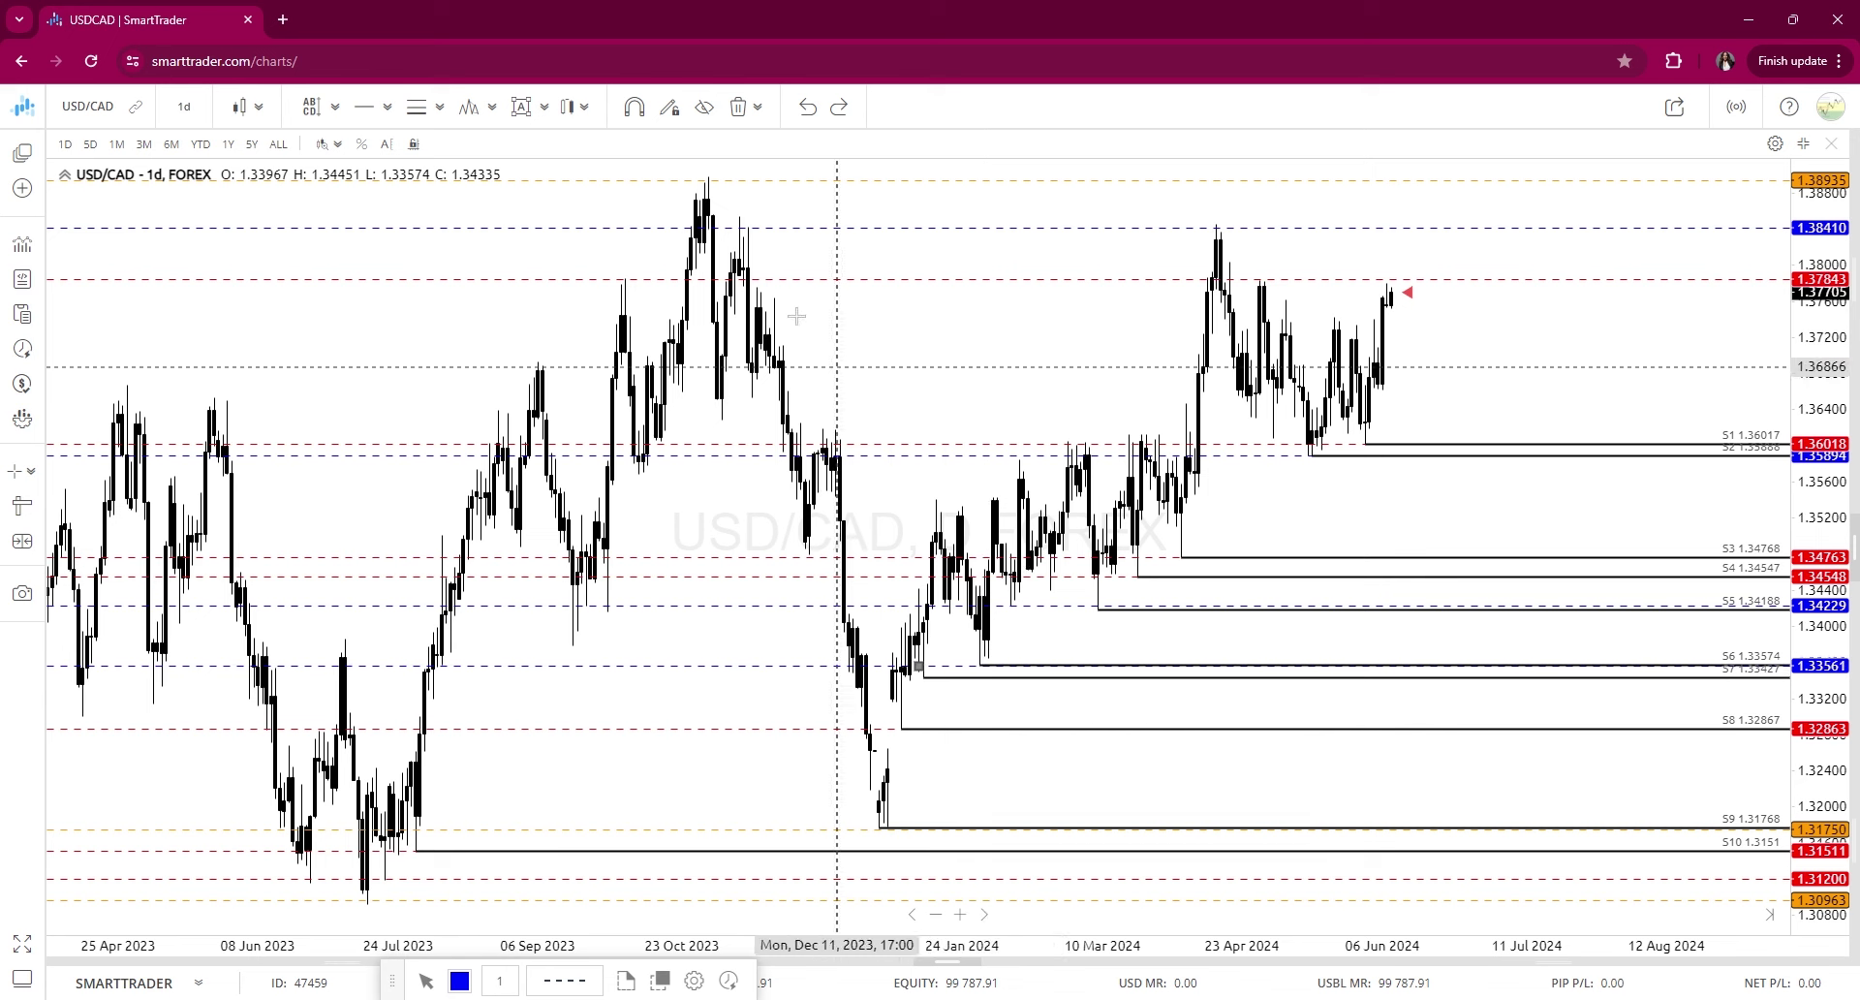
left_click(364, 108)
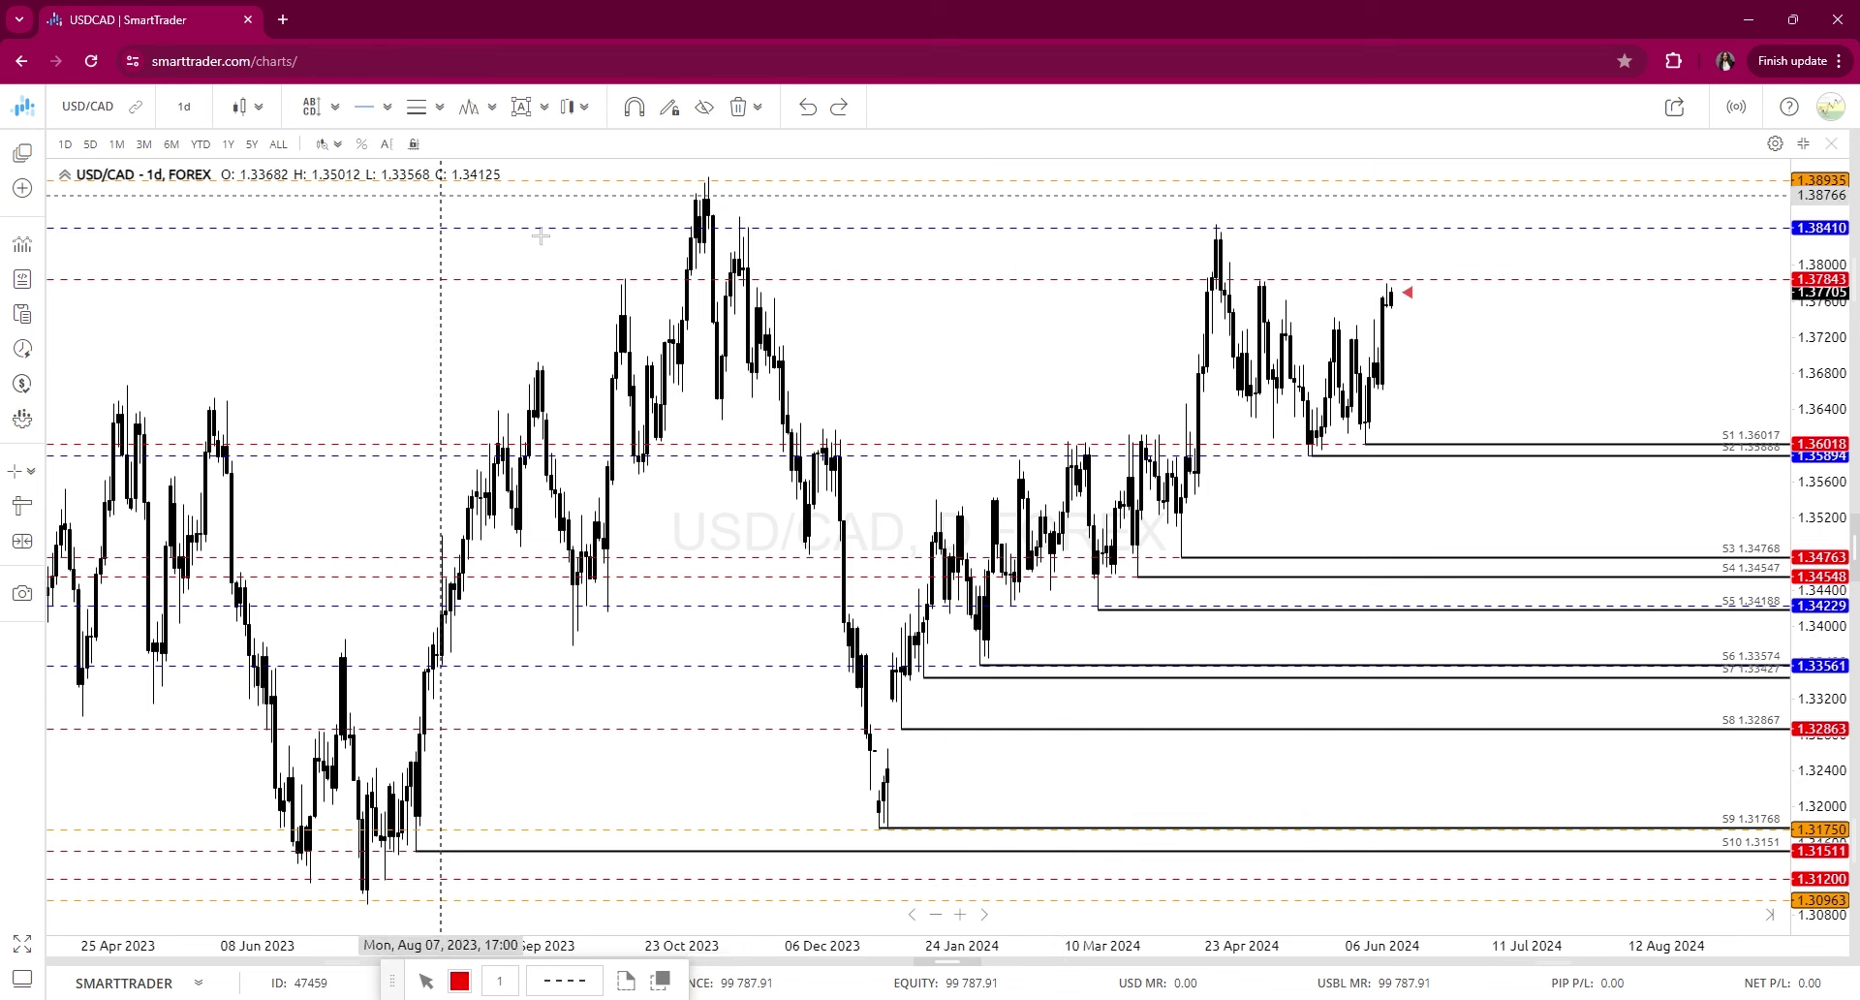
left_click(1029, 676)
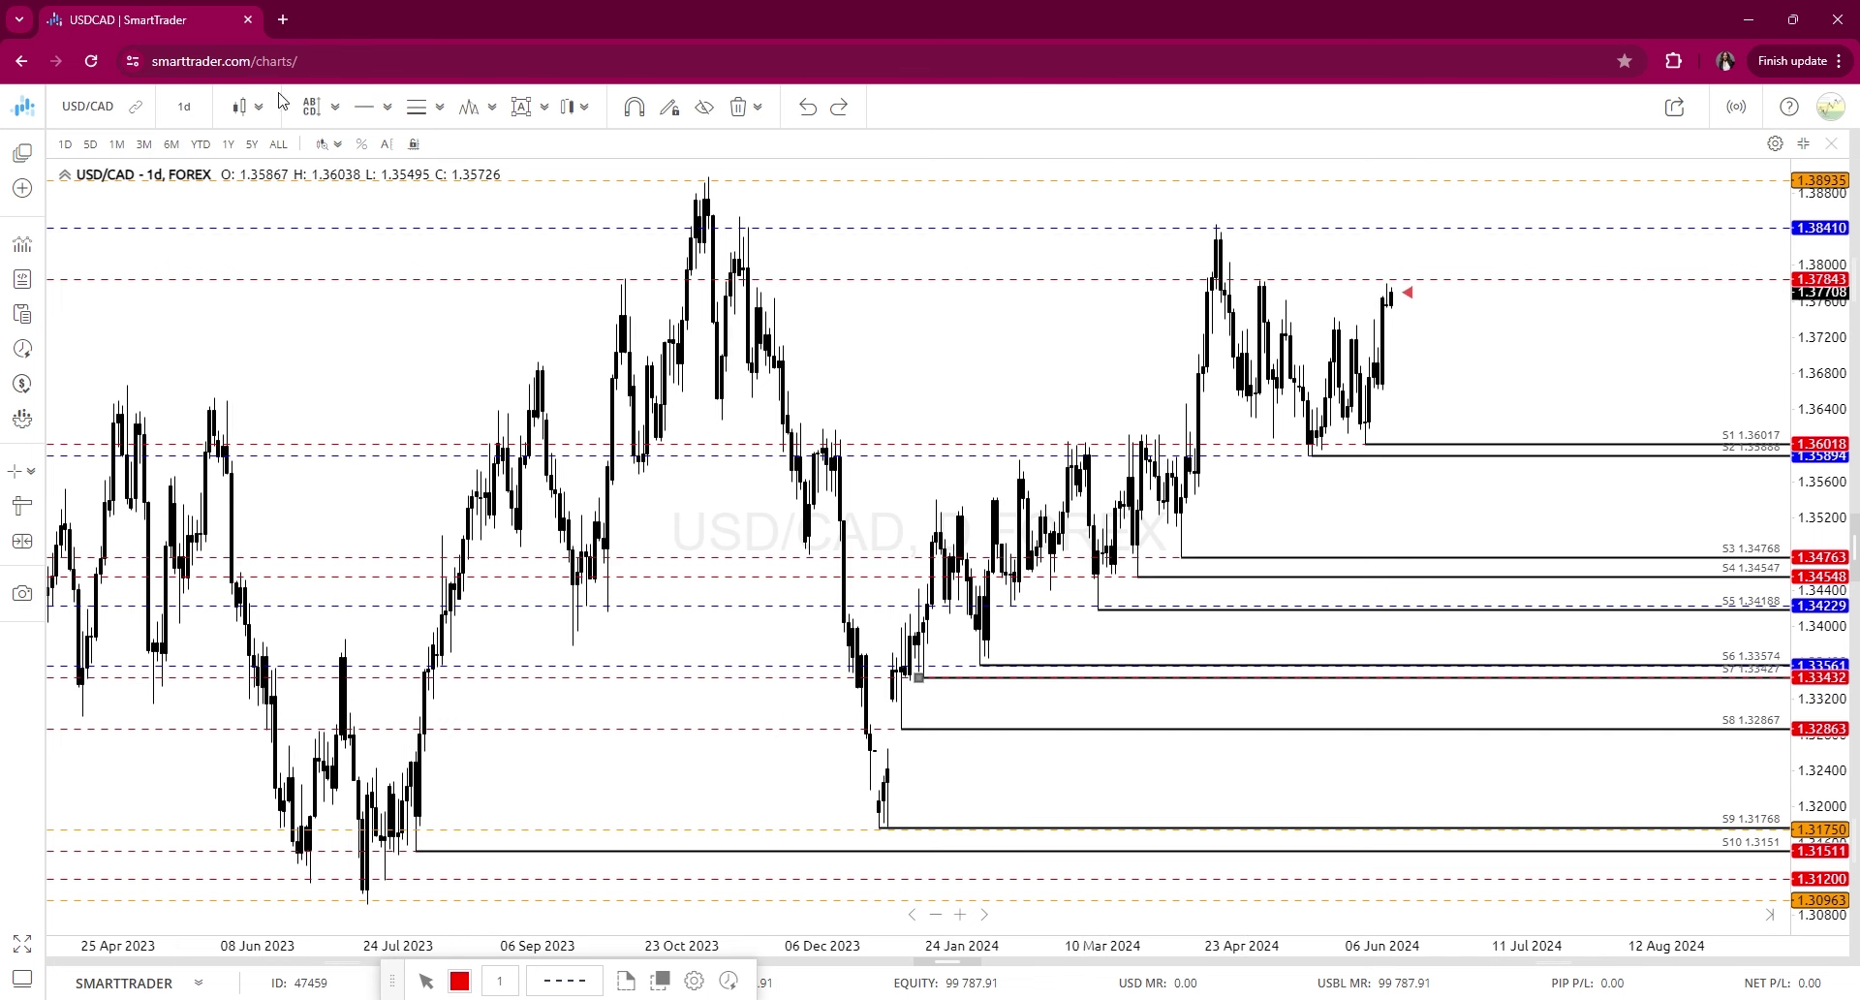
Turn off Smart Support and switch the USD/CAD chart to the 4 hours timeframe
left_click(340, 104)
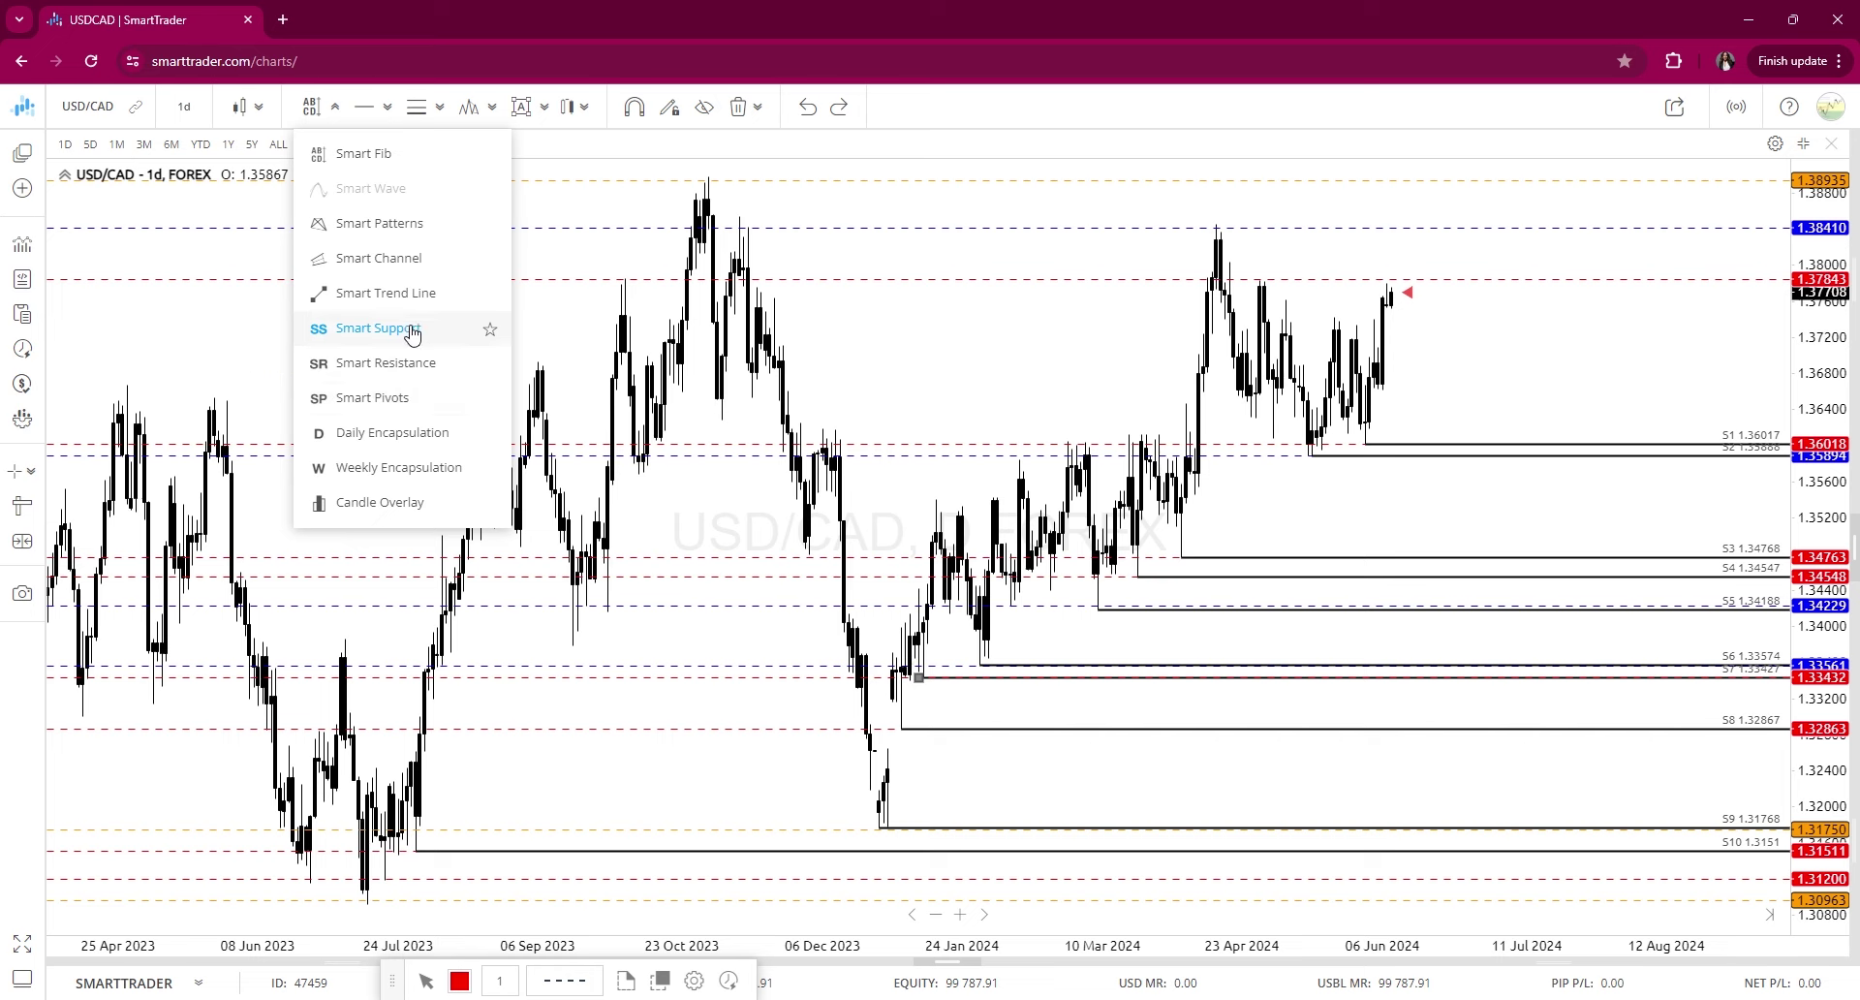
left_click(468, 332)
left_click(183, 107)
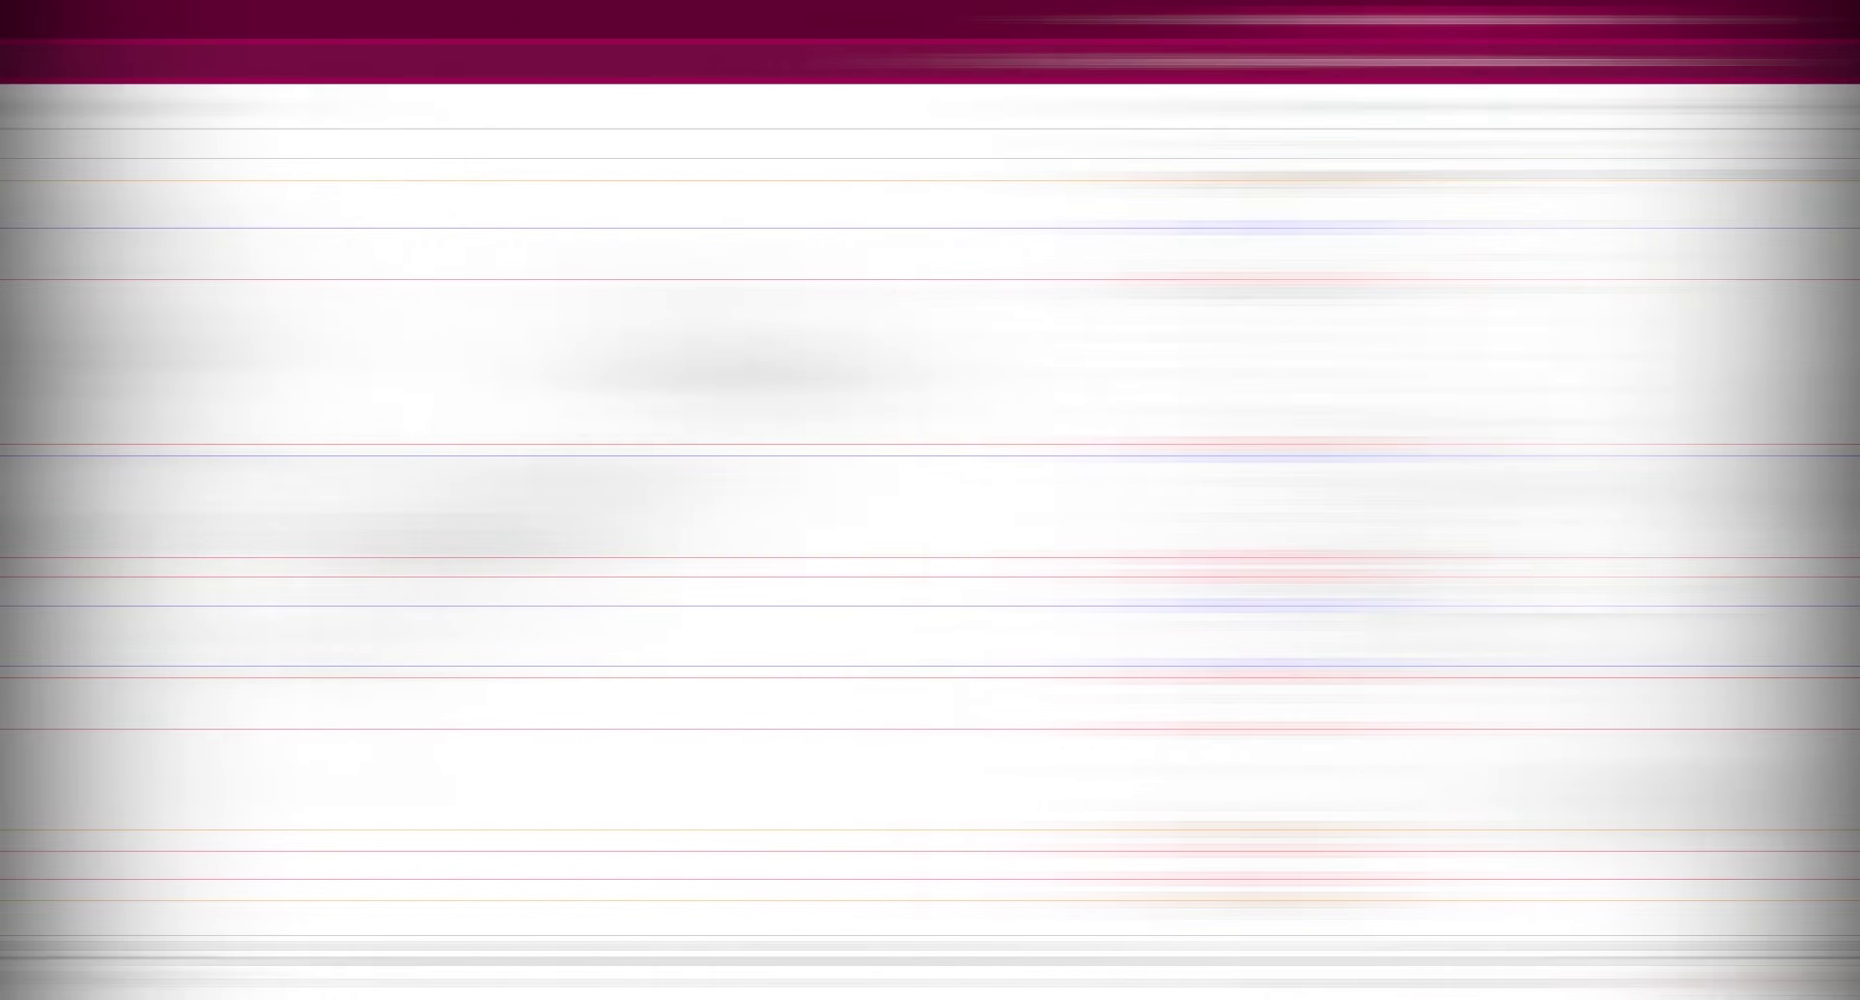
left_click(206, 422)
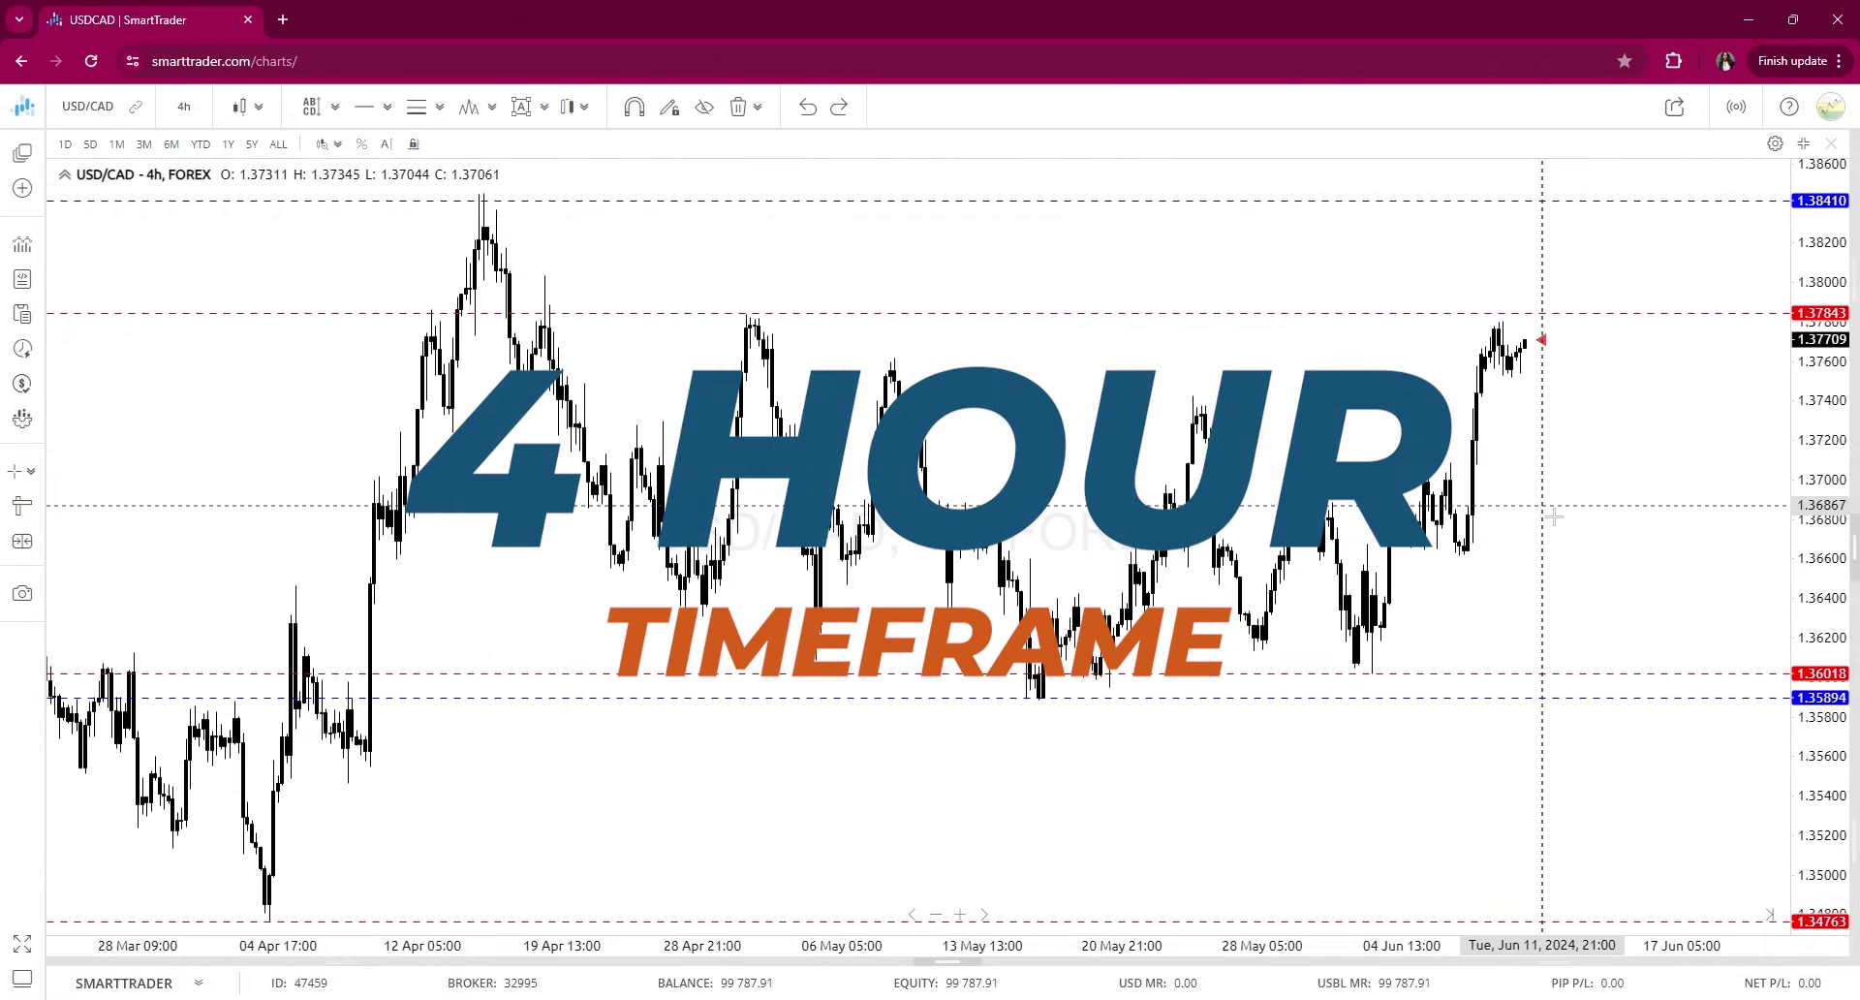
Add a horizontal line at the 1.38034 high on the 4-hour chart and colour it grey
left_click(364, 109)
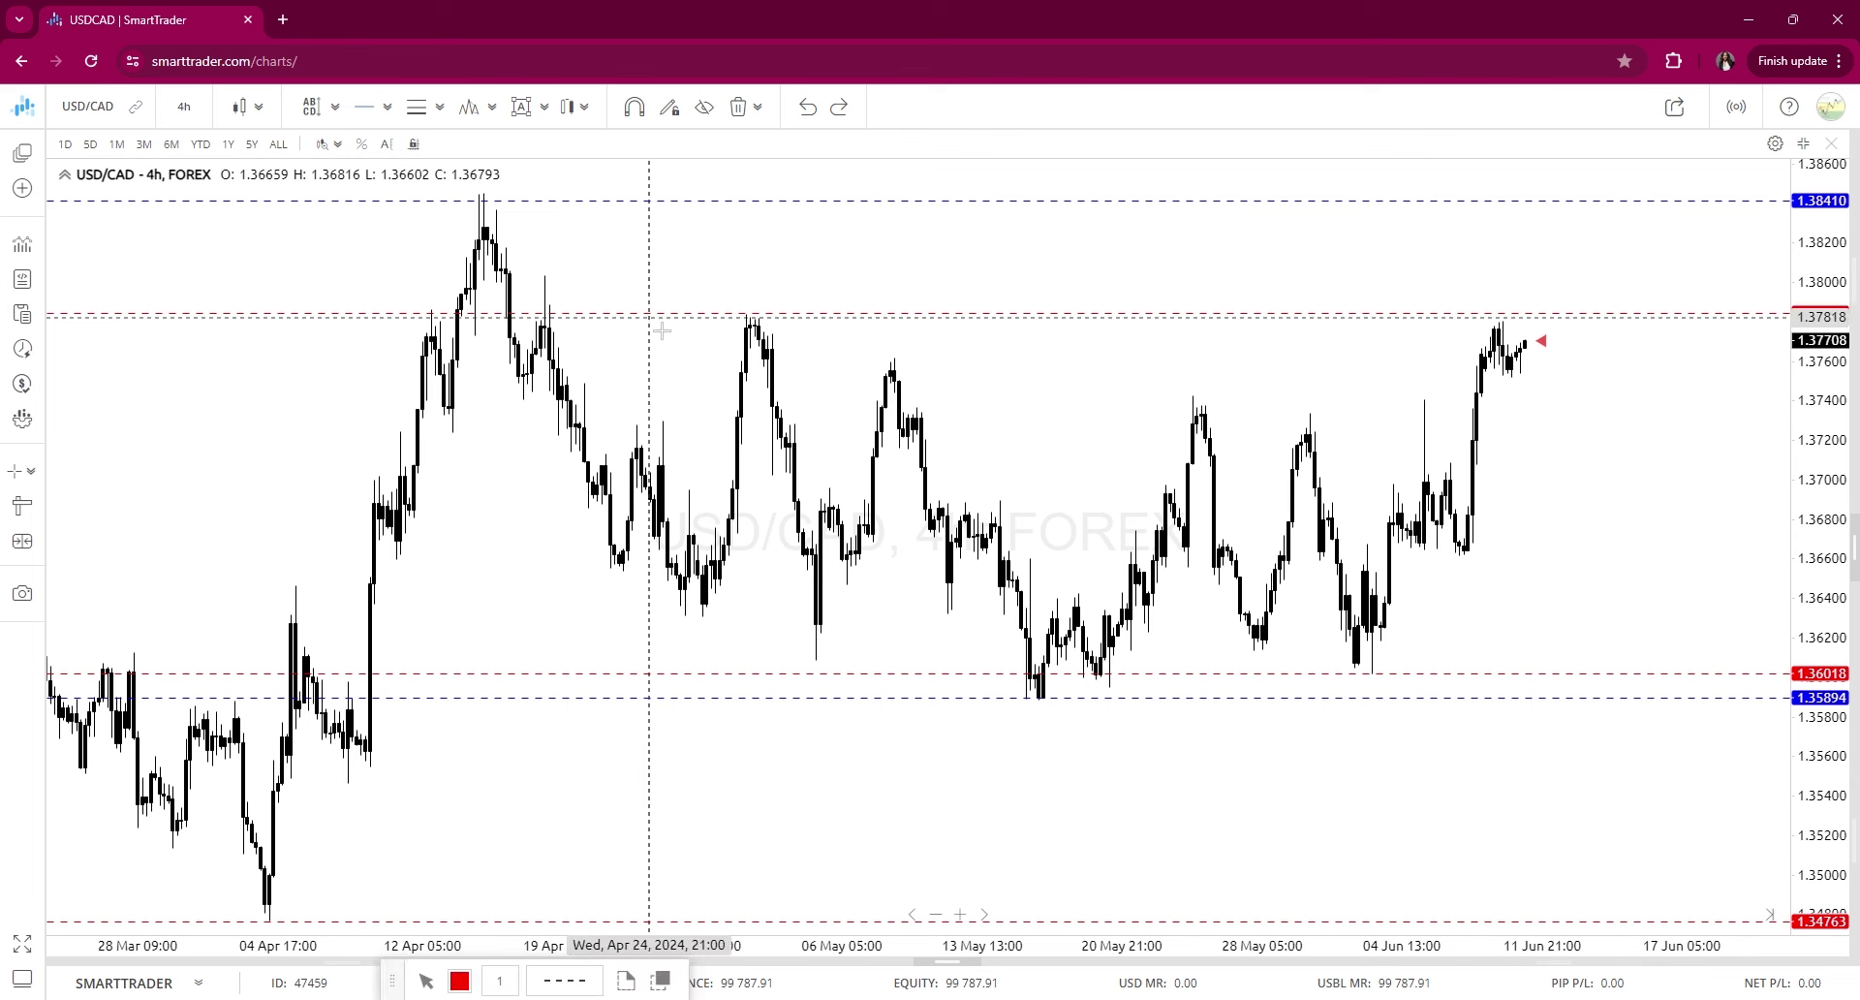
left_click(647, 284)
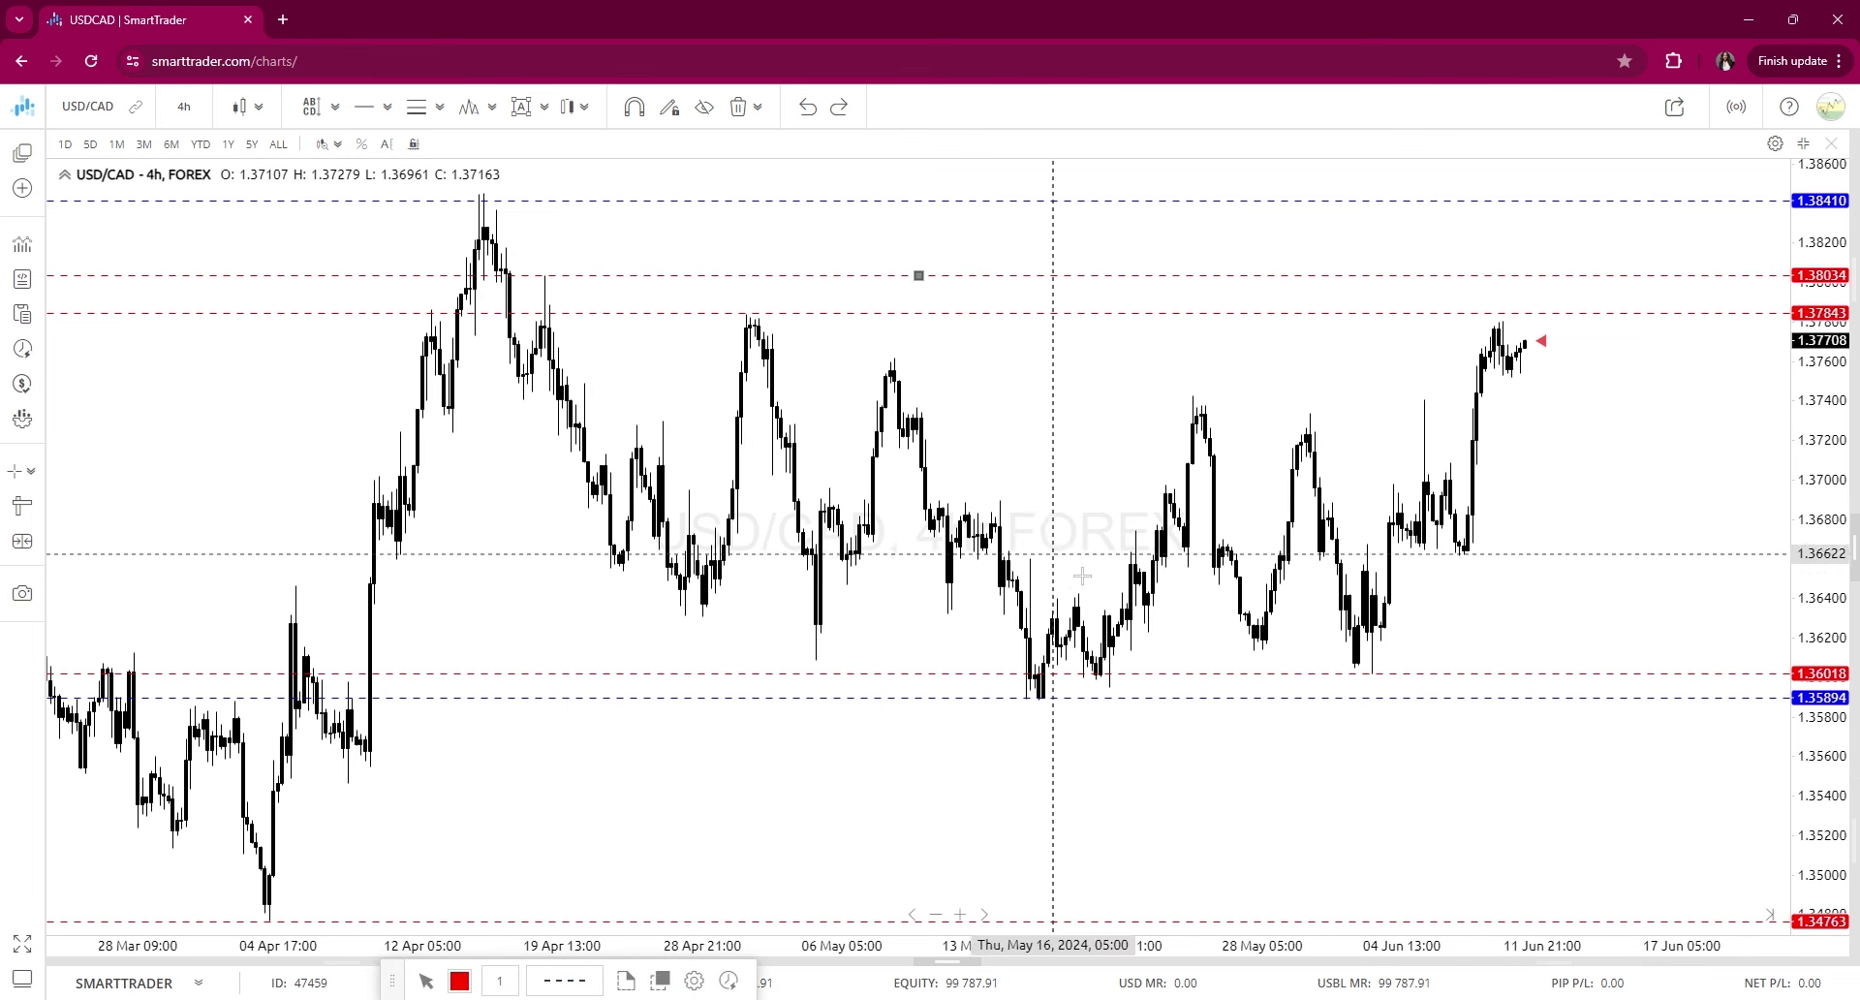
left_click(460, 982)
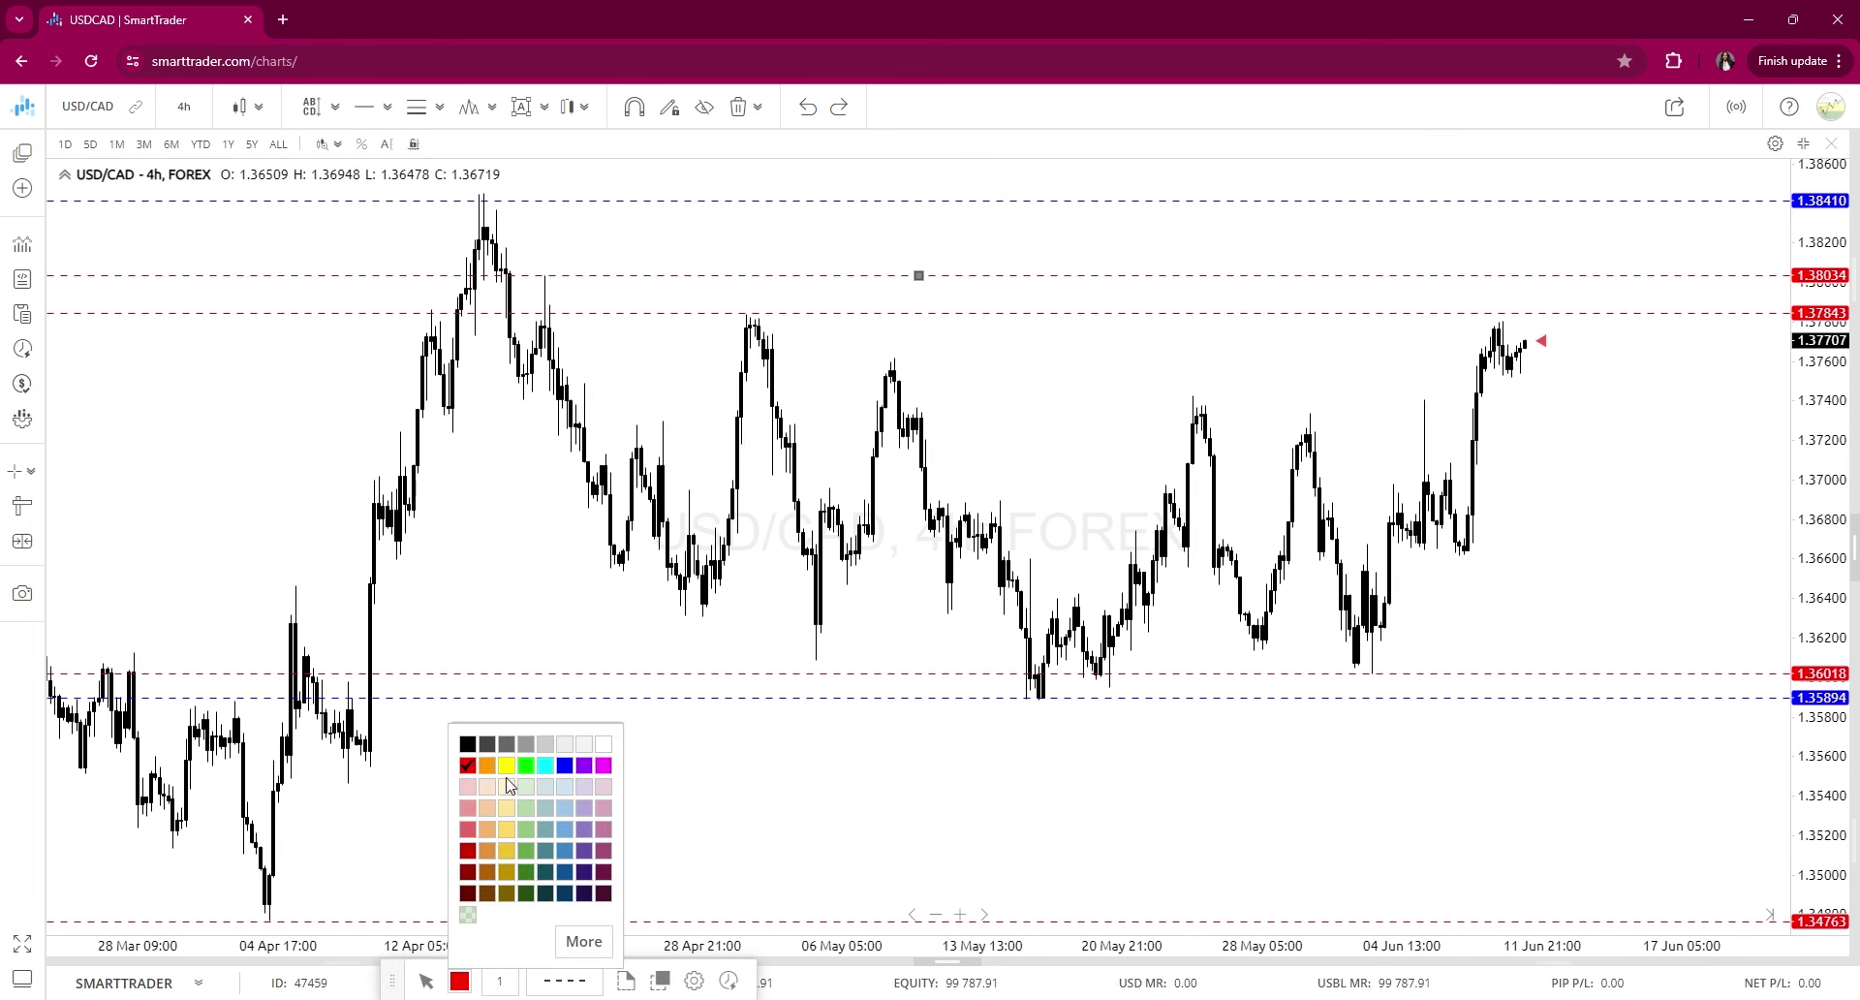
left_click(526, 744)
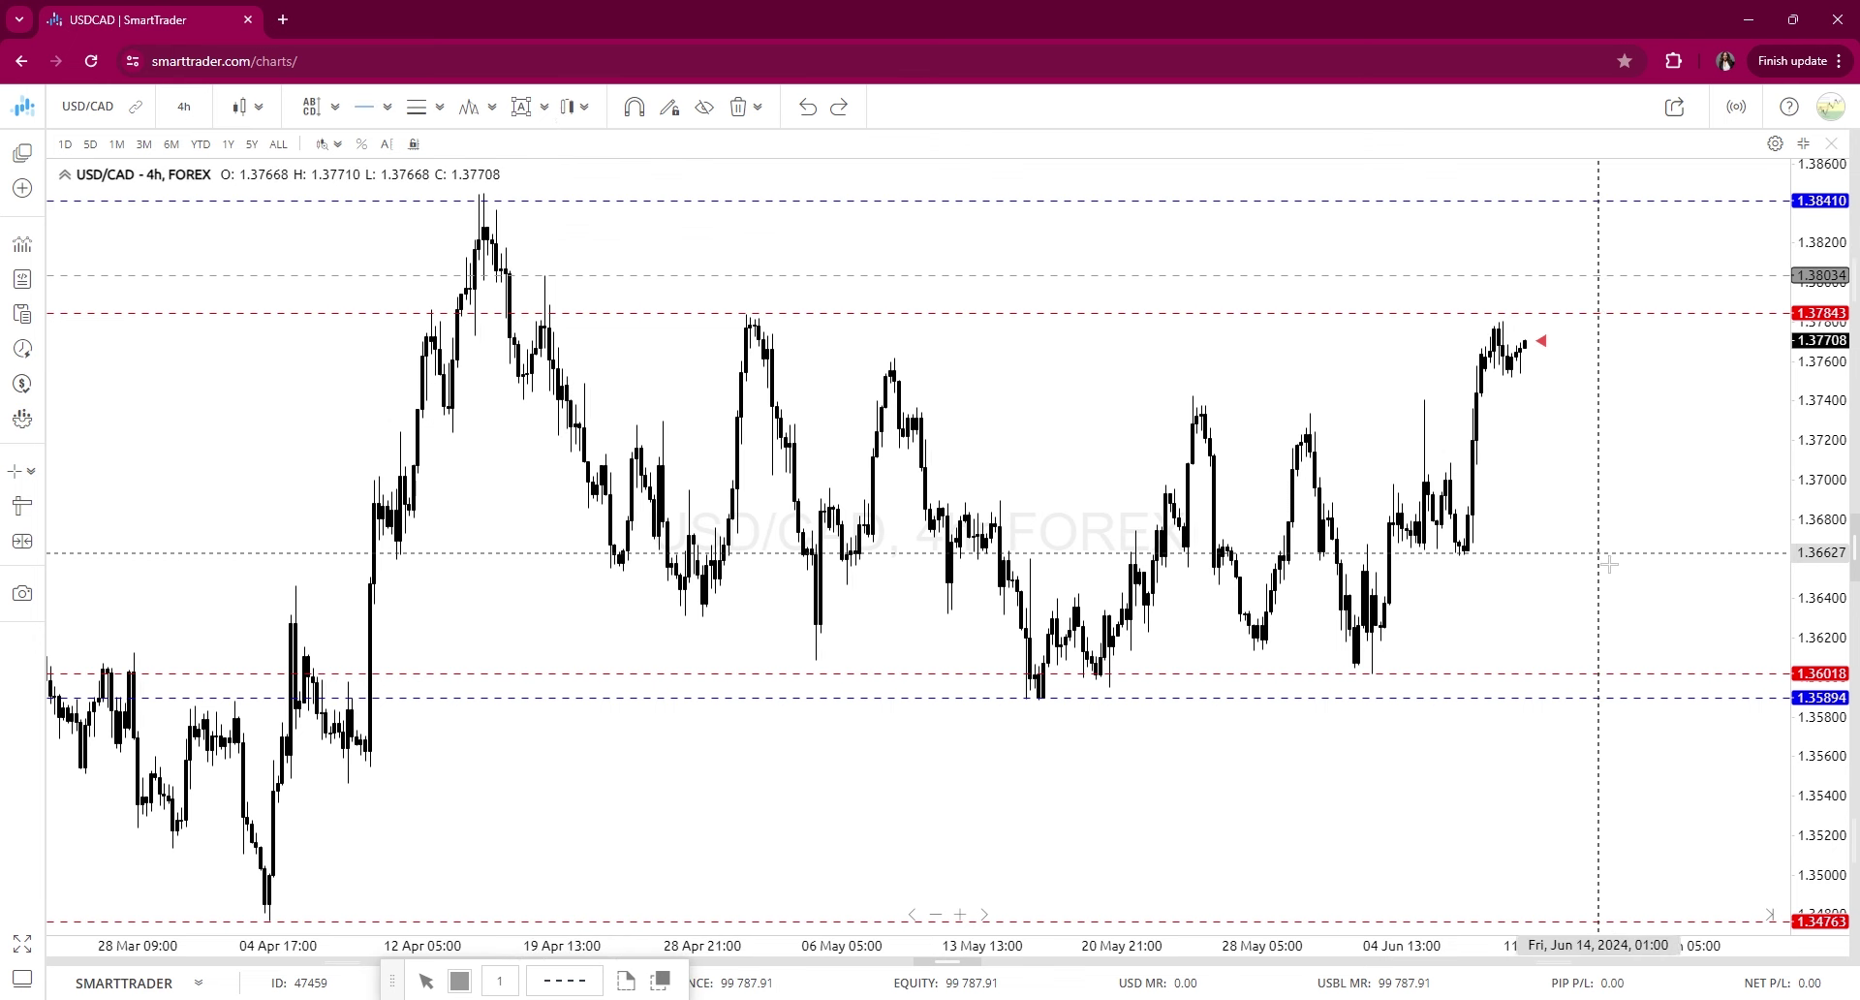
Add grey horizontal lines at 1.36612, 1.35547 and 1.35458 on the 4-hour chart
left_click_drag(1303, 826, 1332, 666)
left_click(368, 122)
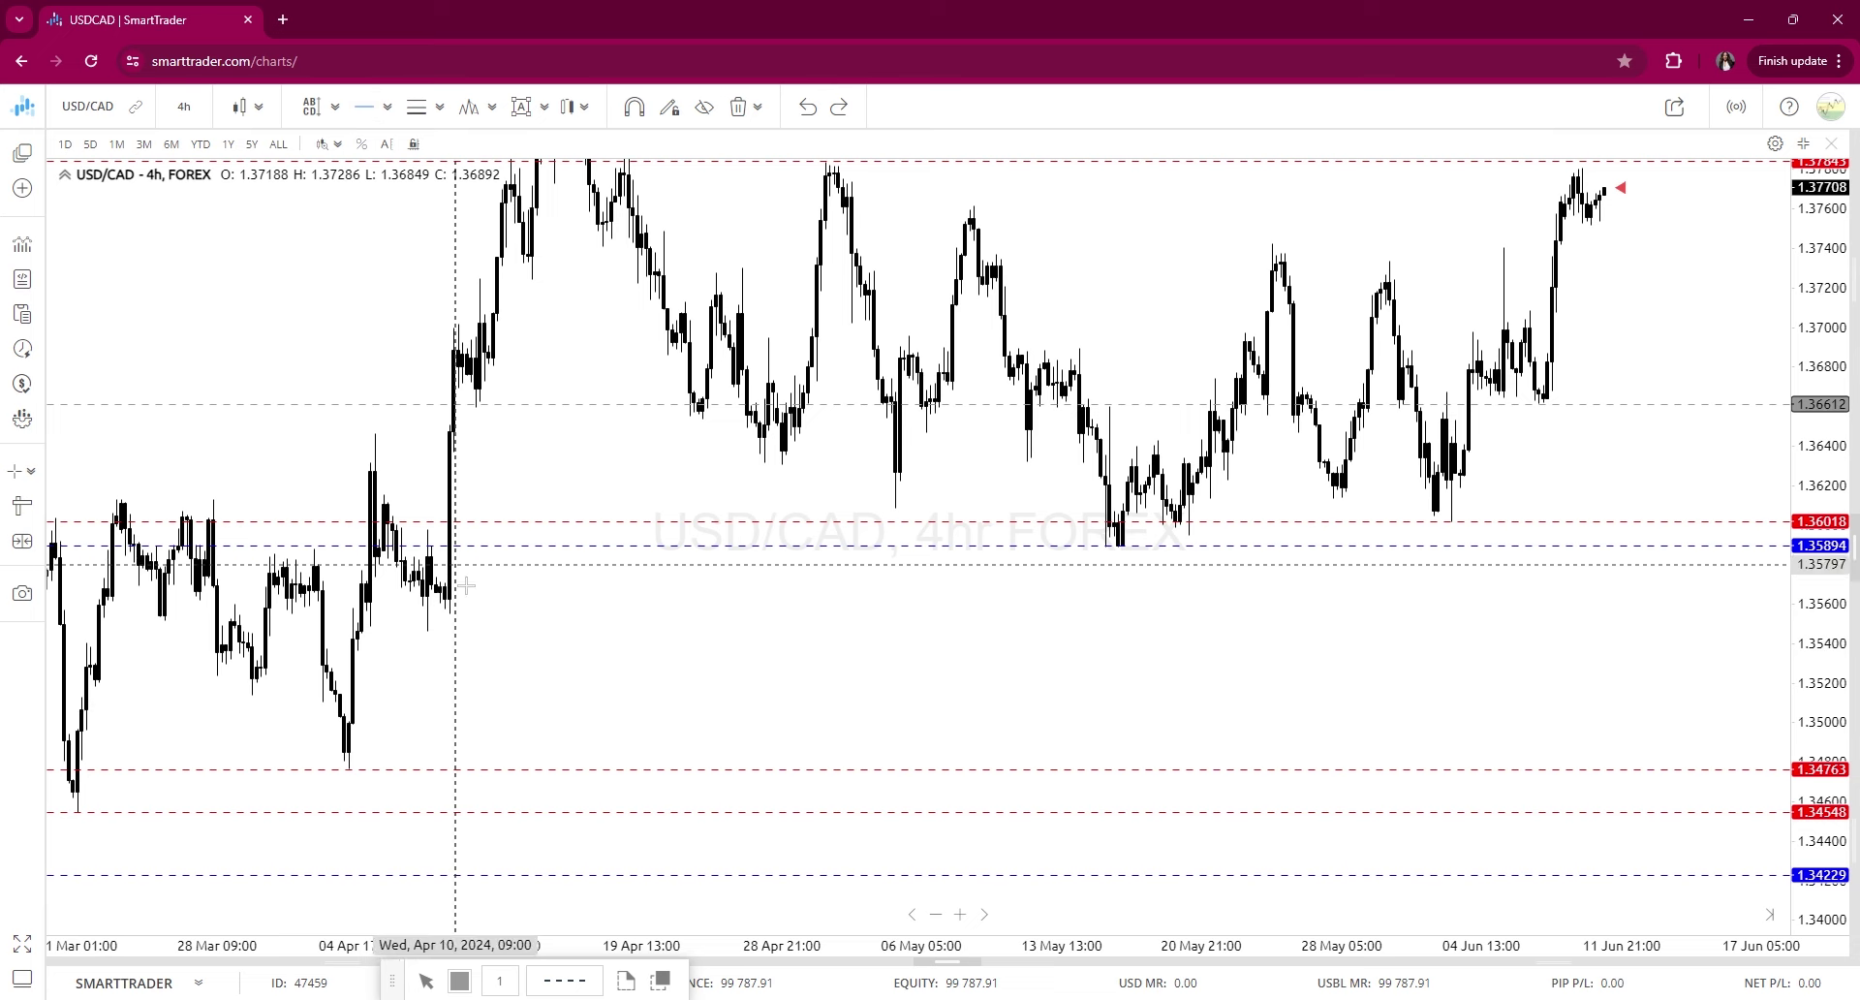
left_click(501, 624)
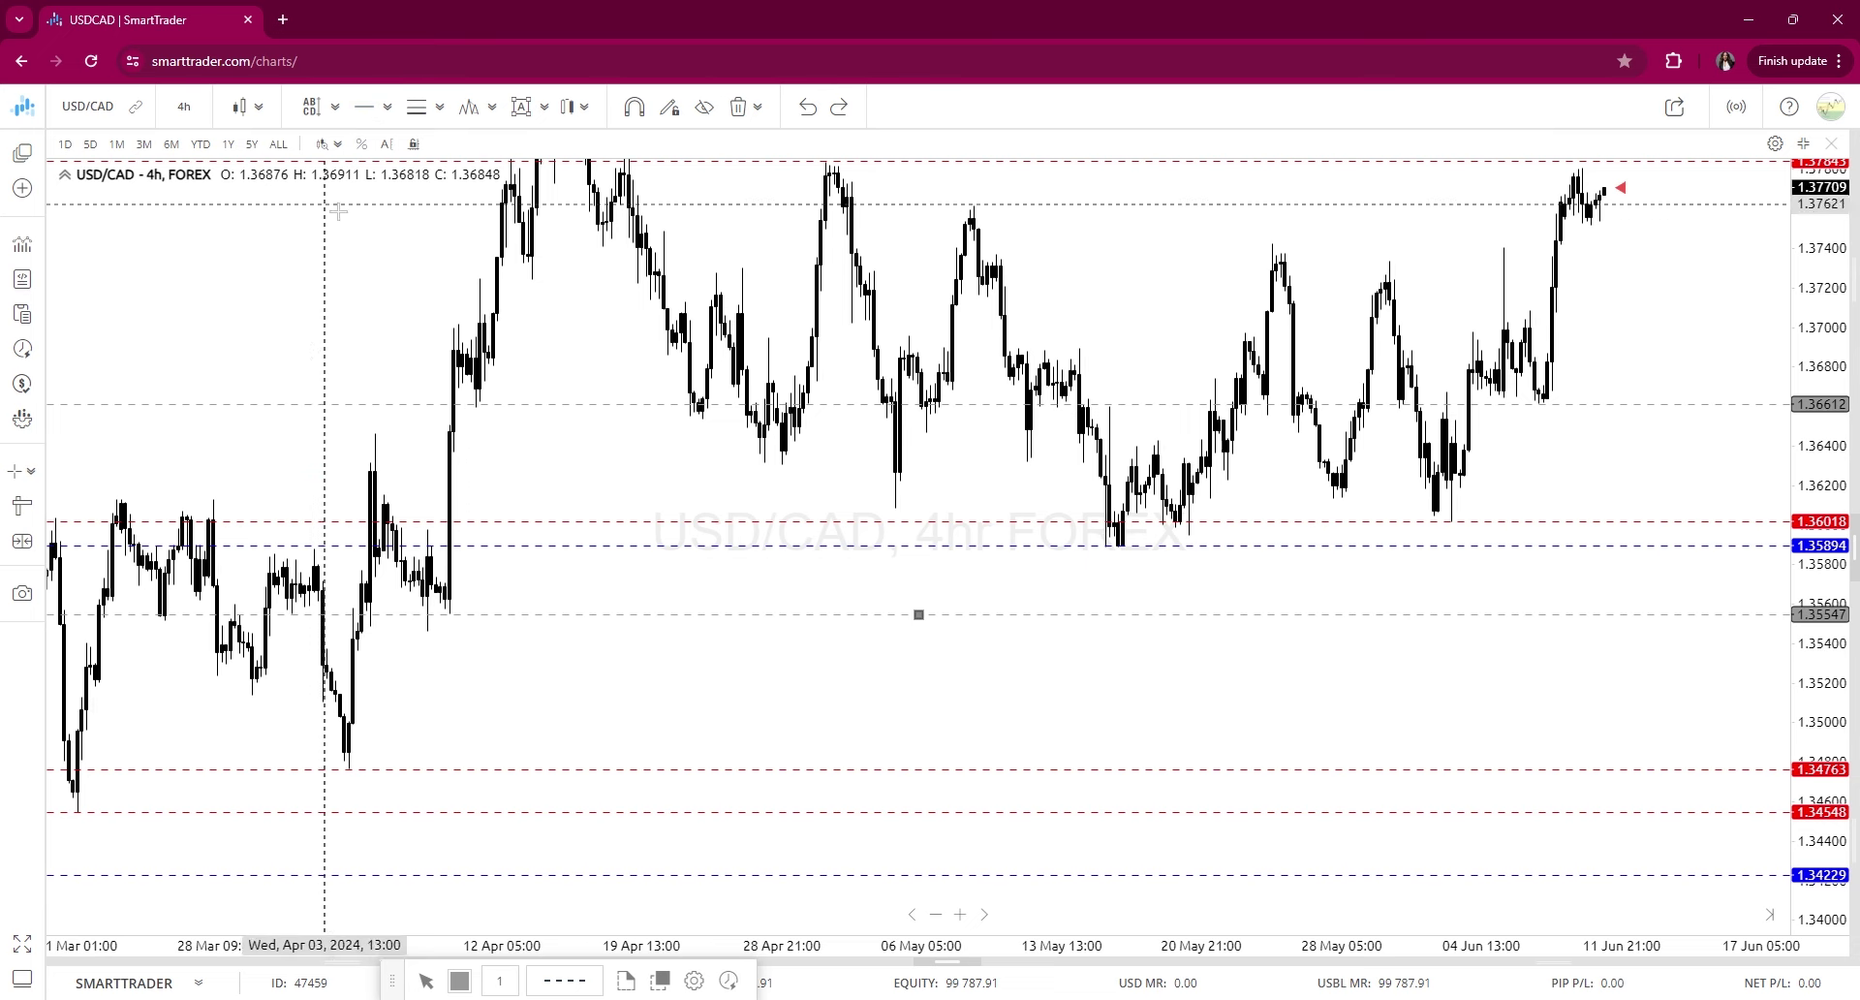
left_click(484, 632)
Add a grey horizontal line at the early February 2024 low, at 1.33644
mouse_move(647, 742)
left_mouse_down()
mouse_move(1279, 449)
mouse_move(1423, 412)
left_mouse_up()
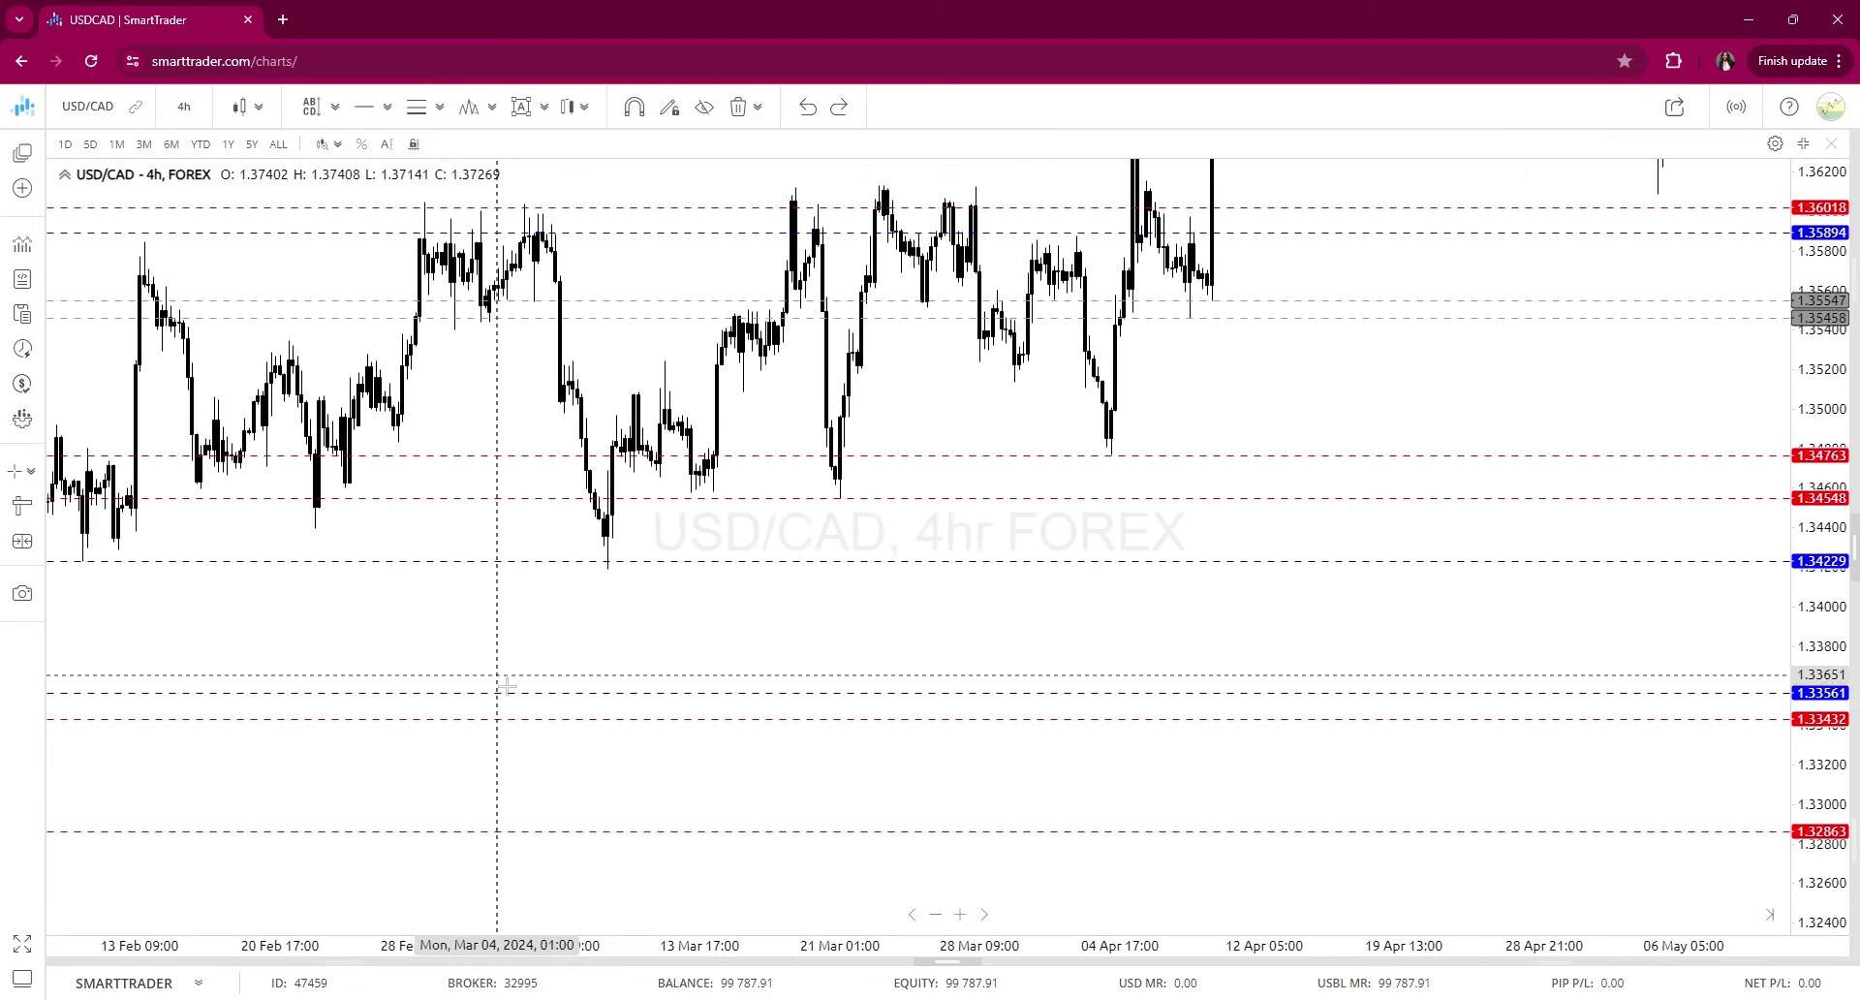
left_click_drag(533, 644, 1290, 546)
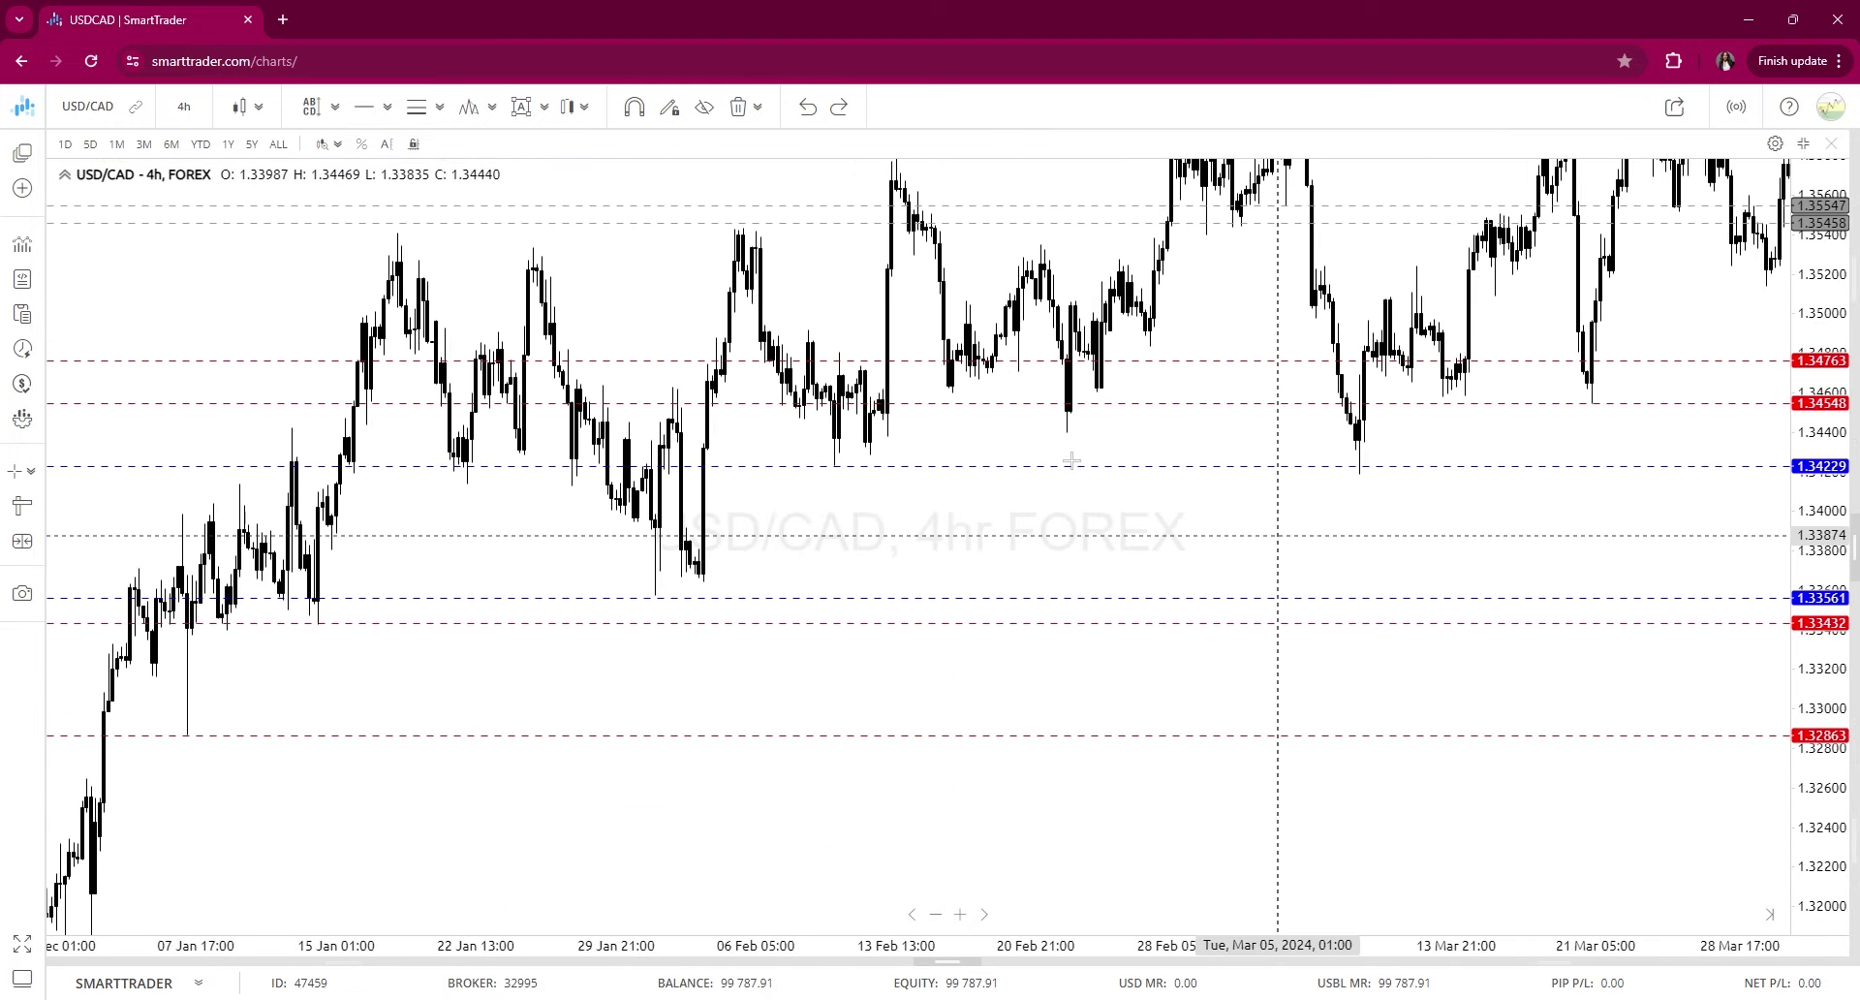
left_click(365, 107)
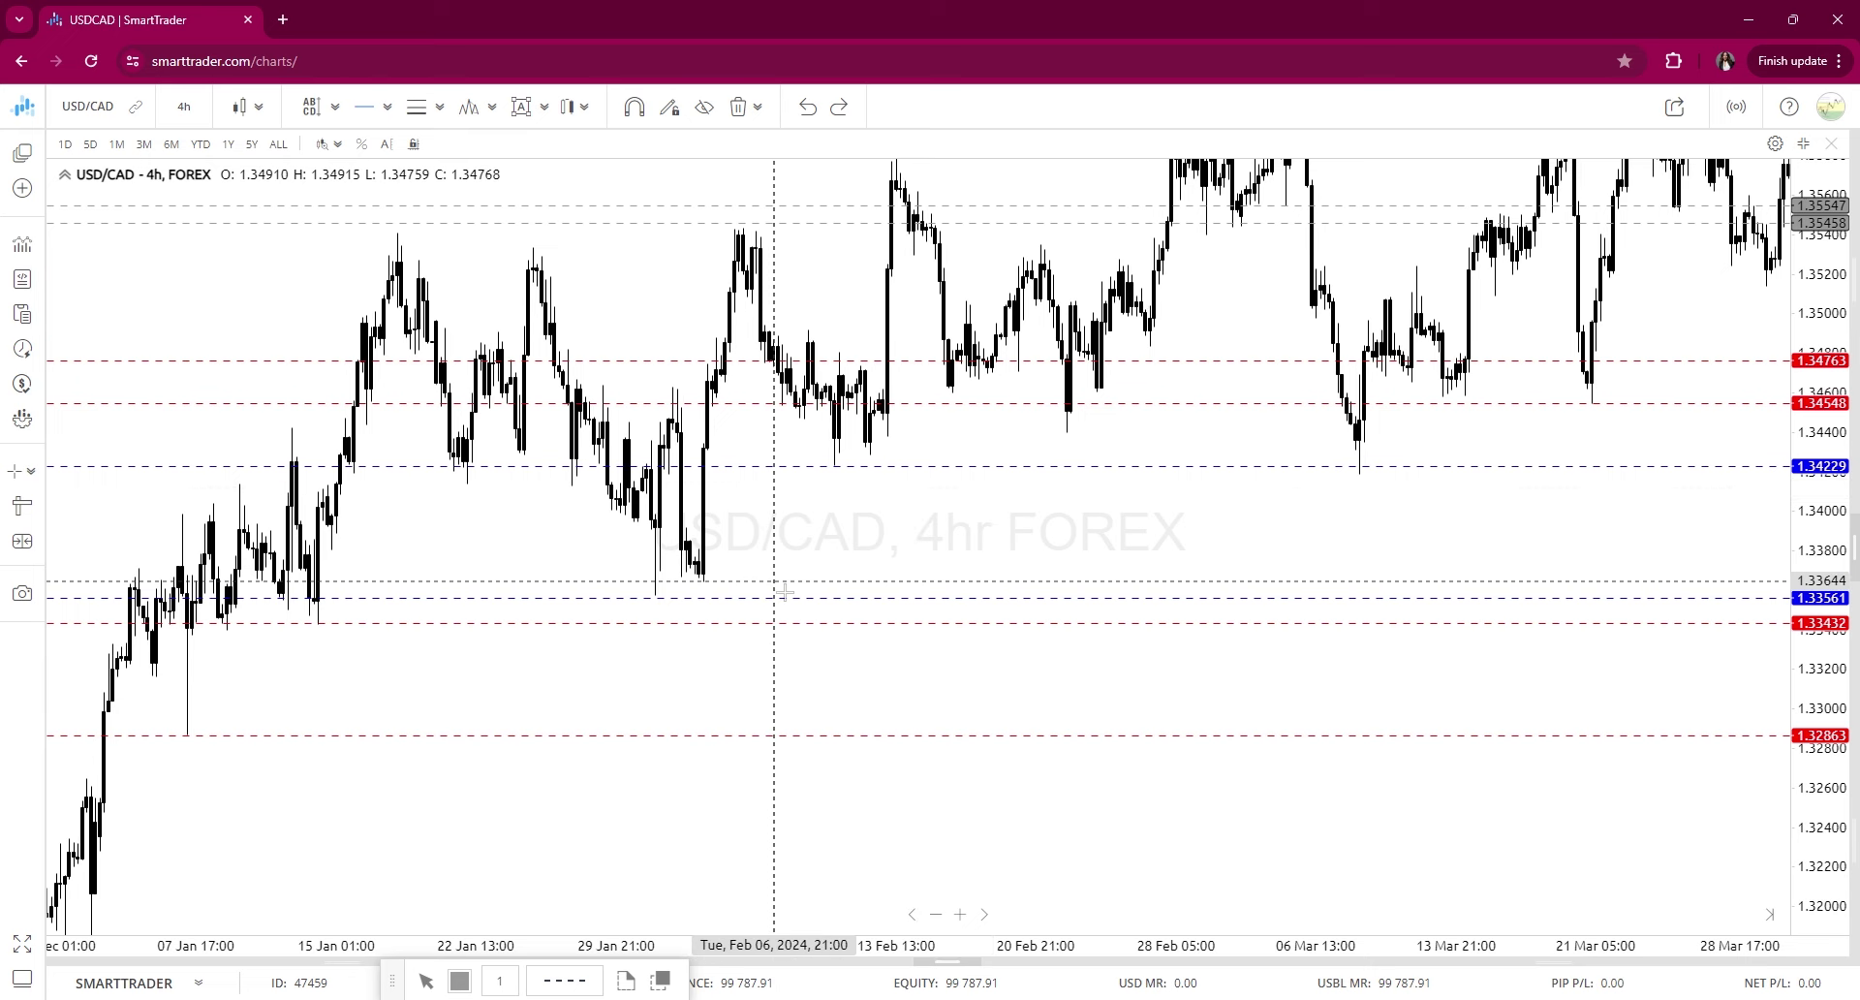
left_click_drag(479, 812, 671, 591)
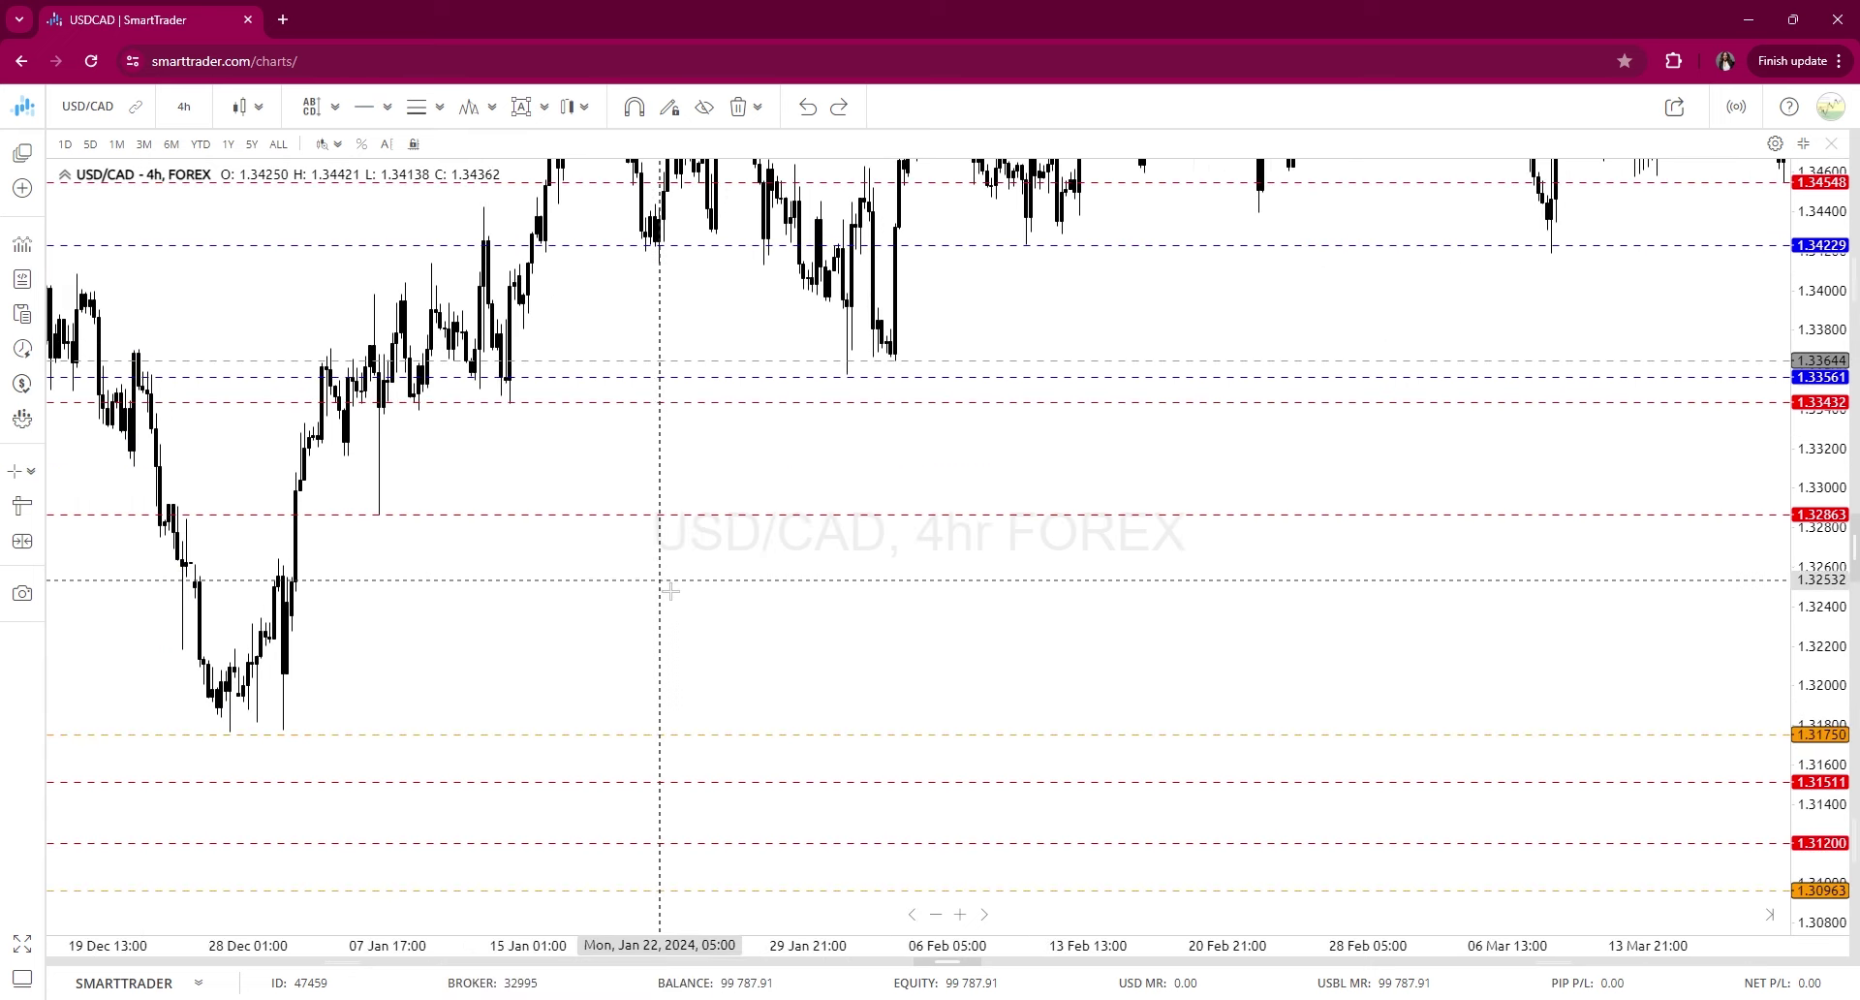
Look over the marked levels on the 4-hour chart from the December 2023 low up to the current price
left_click_drag(1133, 644, 498, 799)
scroll(1163, 559, "down", 5)
left_click_drag(1376, 514, 979, 814)
scroll(1332, 513, "down", 2)
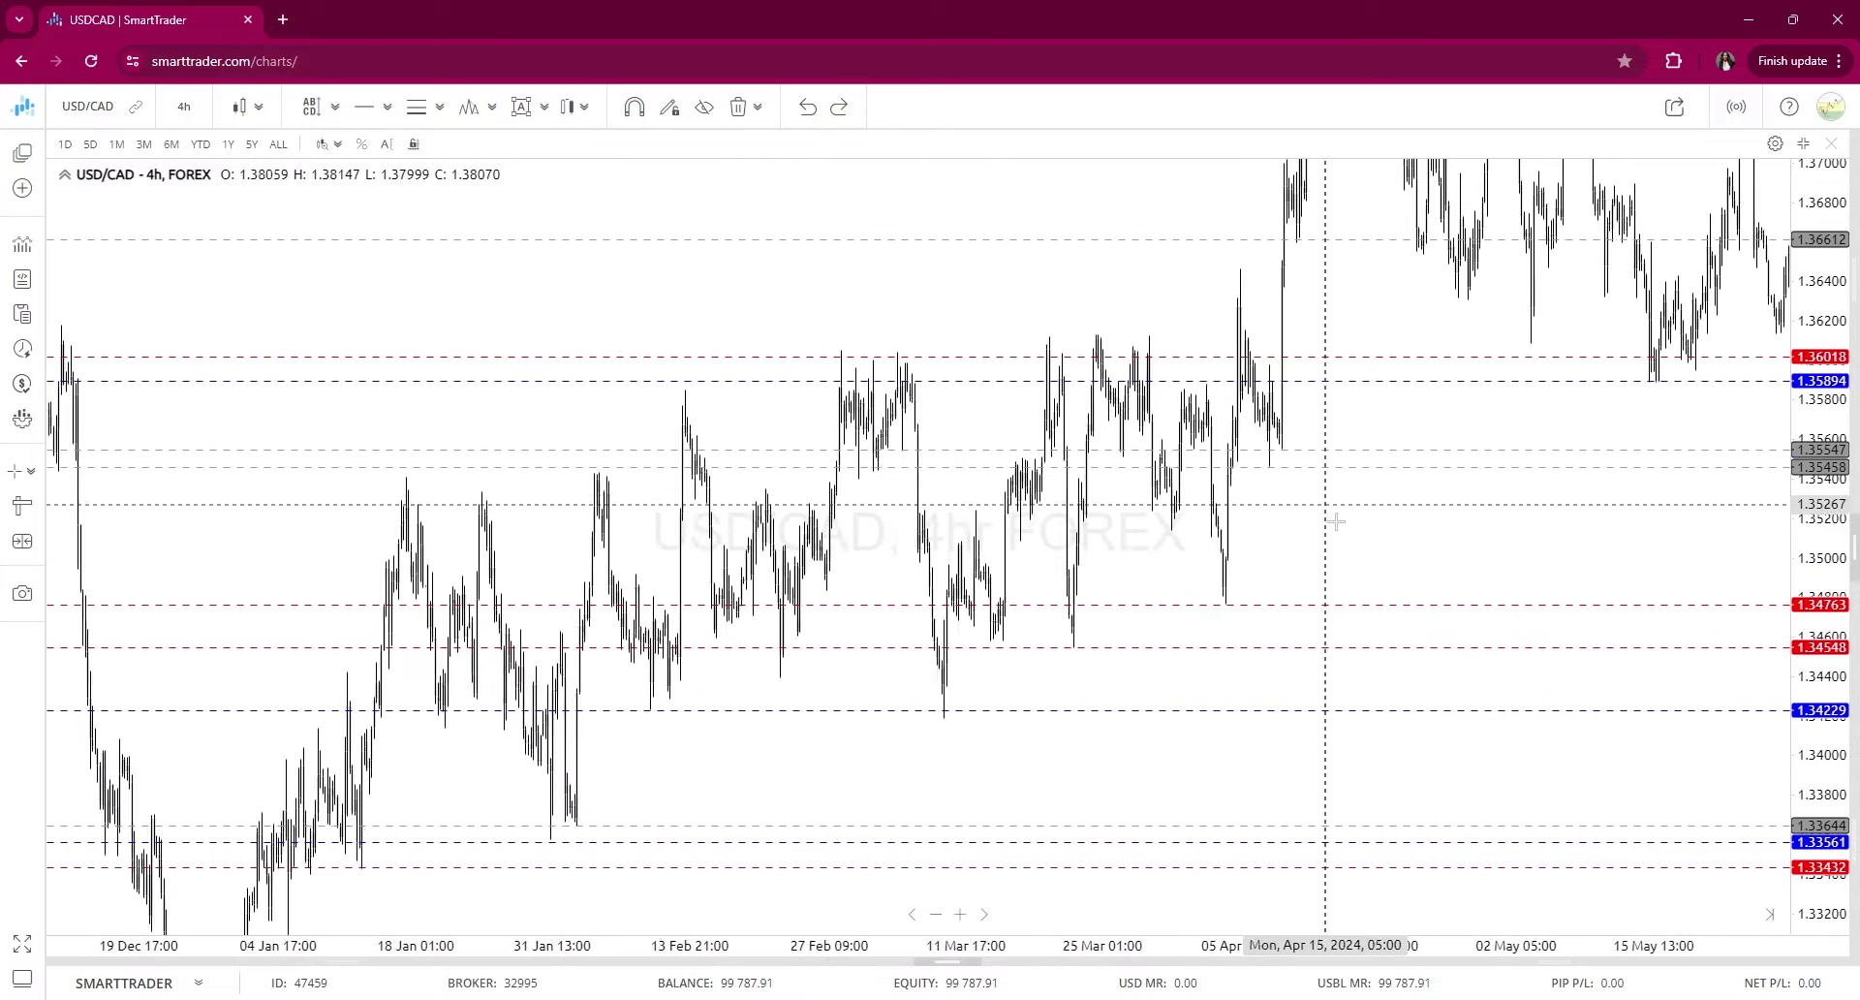
scroll(1335, 521, "down", 2)
left_click_drag(1467, 543, 939, 761)
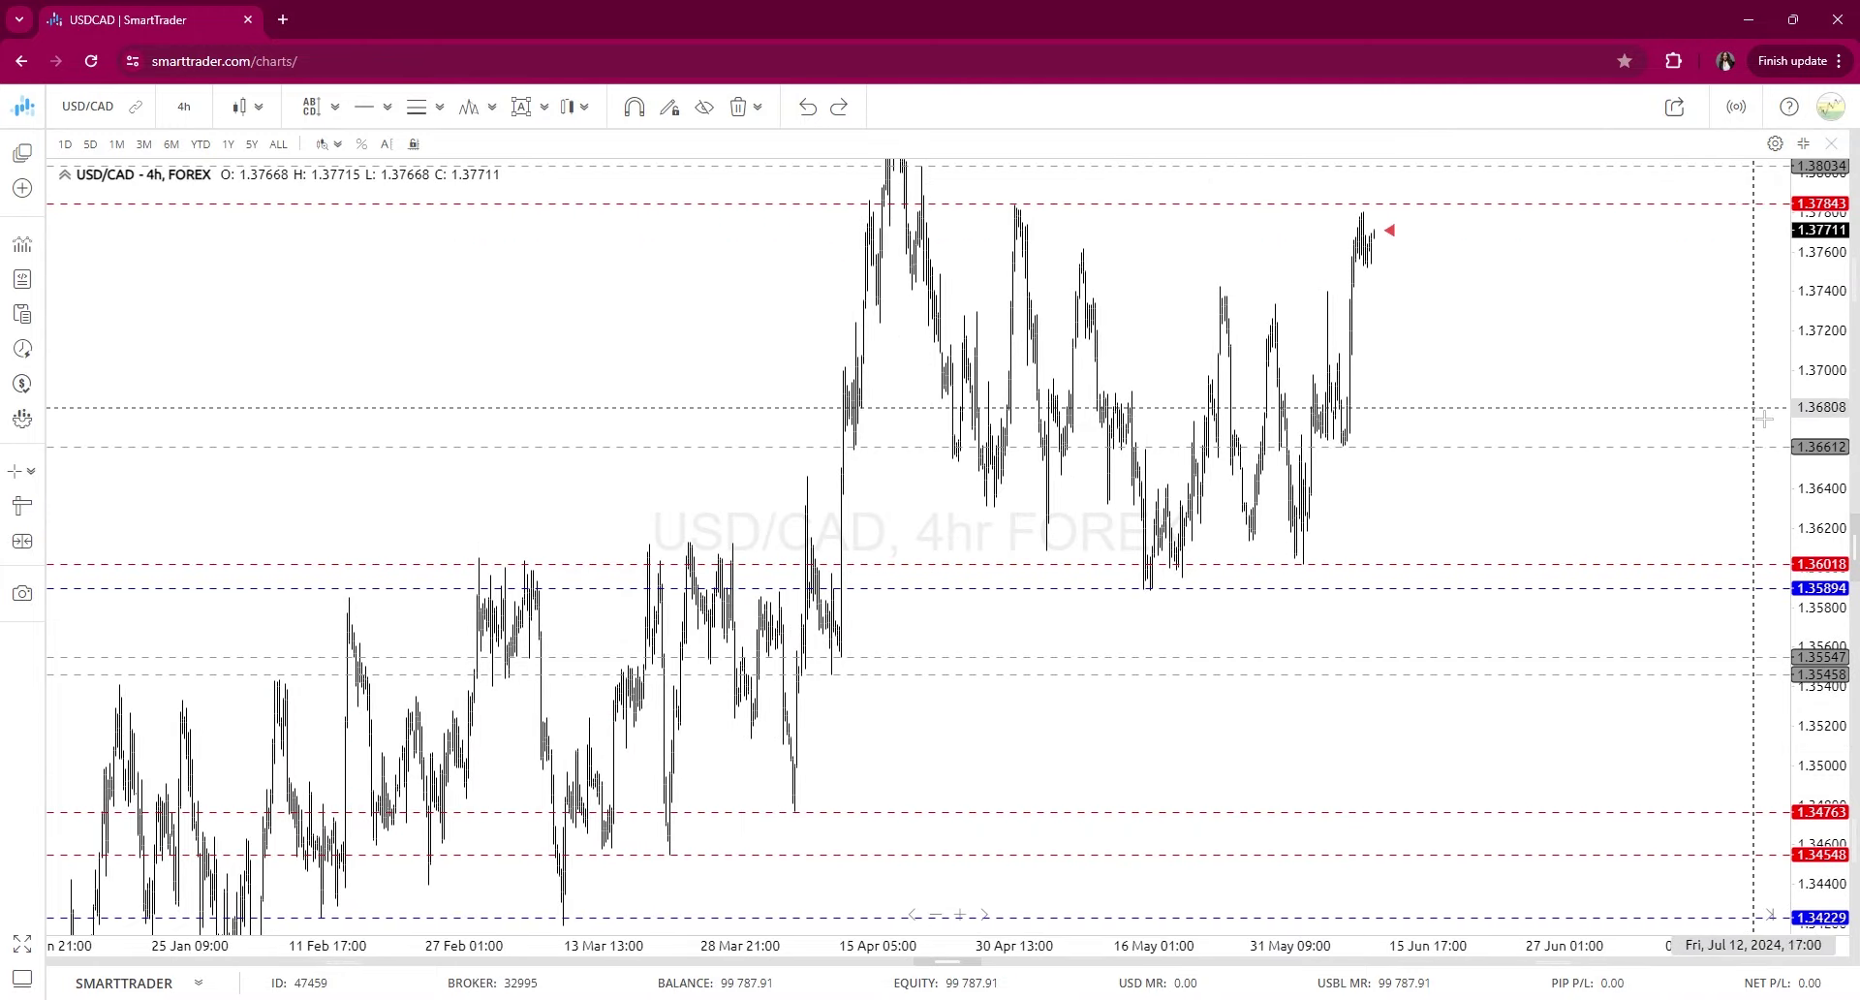
left_click_drag(1828, 347, 1769, 582)
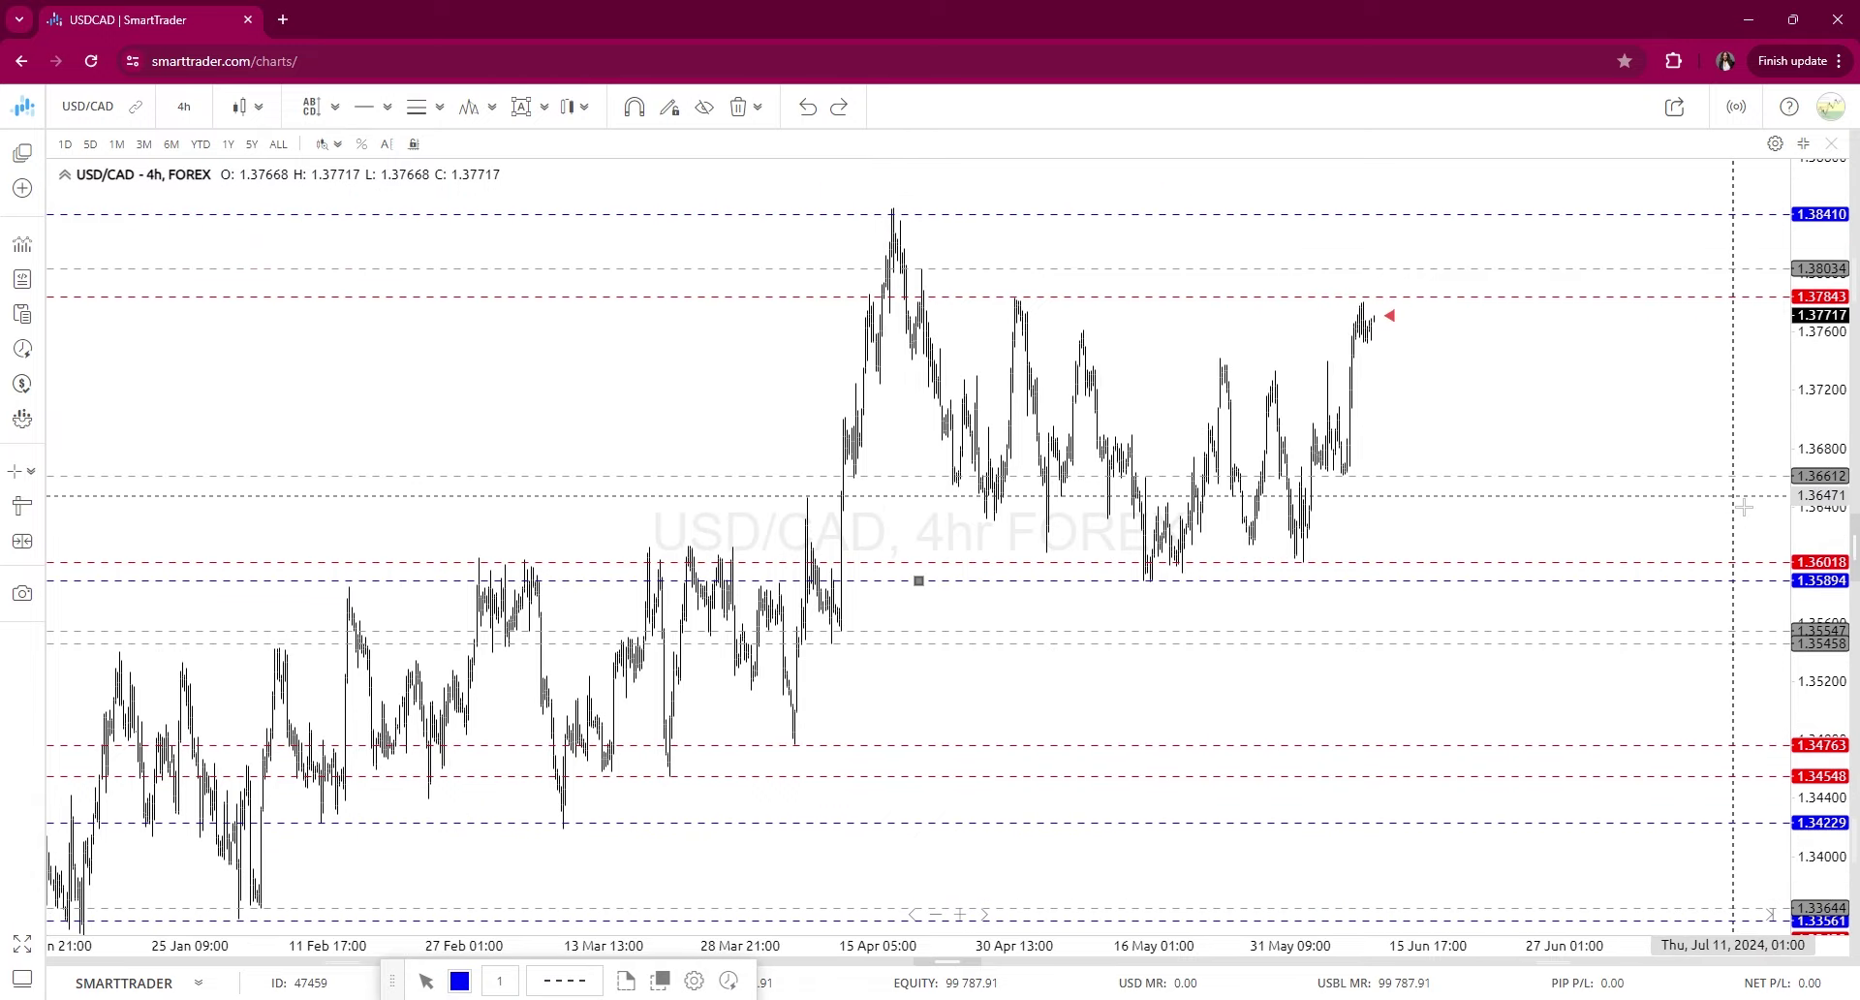
Switch the USD/CAD chart to the 1 month timeframe and frame the price action from 2005 onwards
left_click(186, 106)
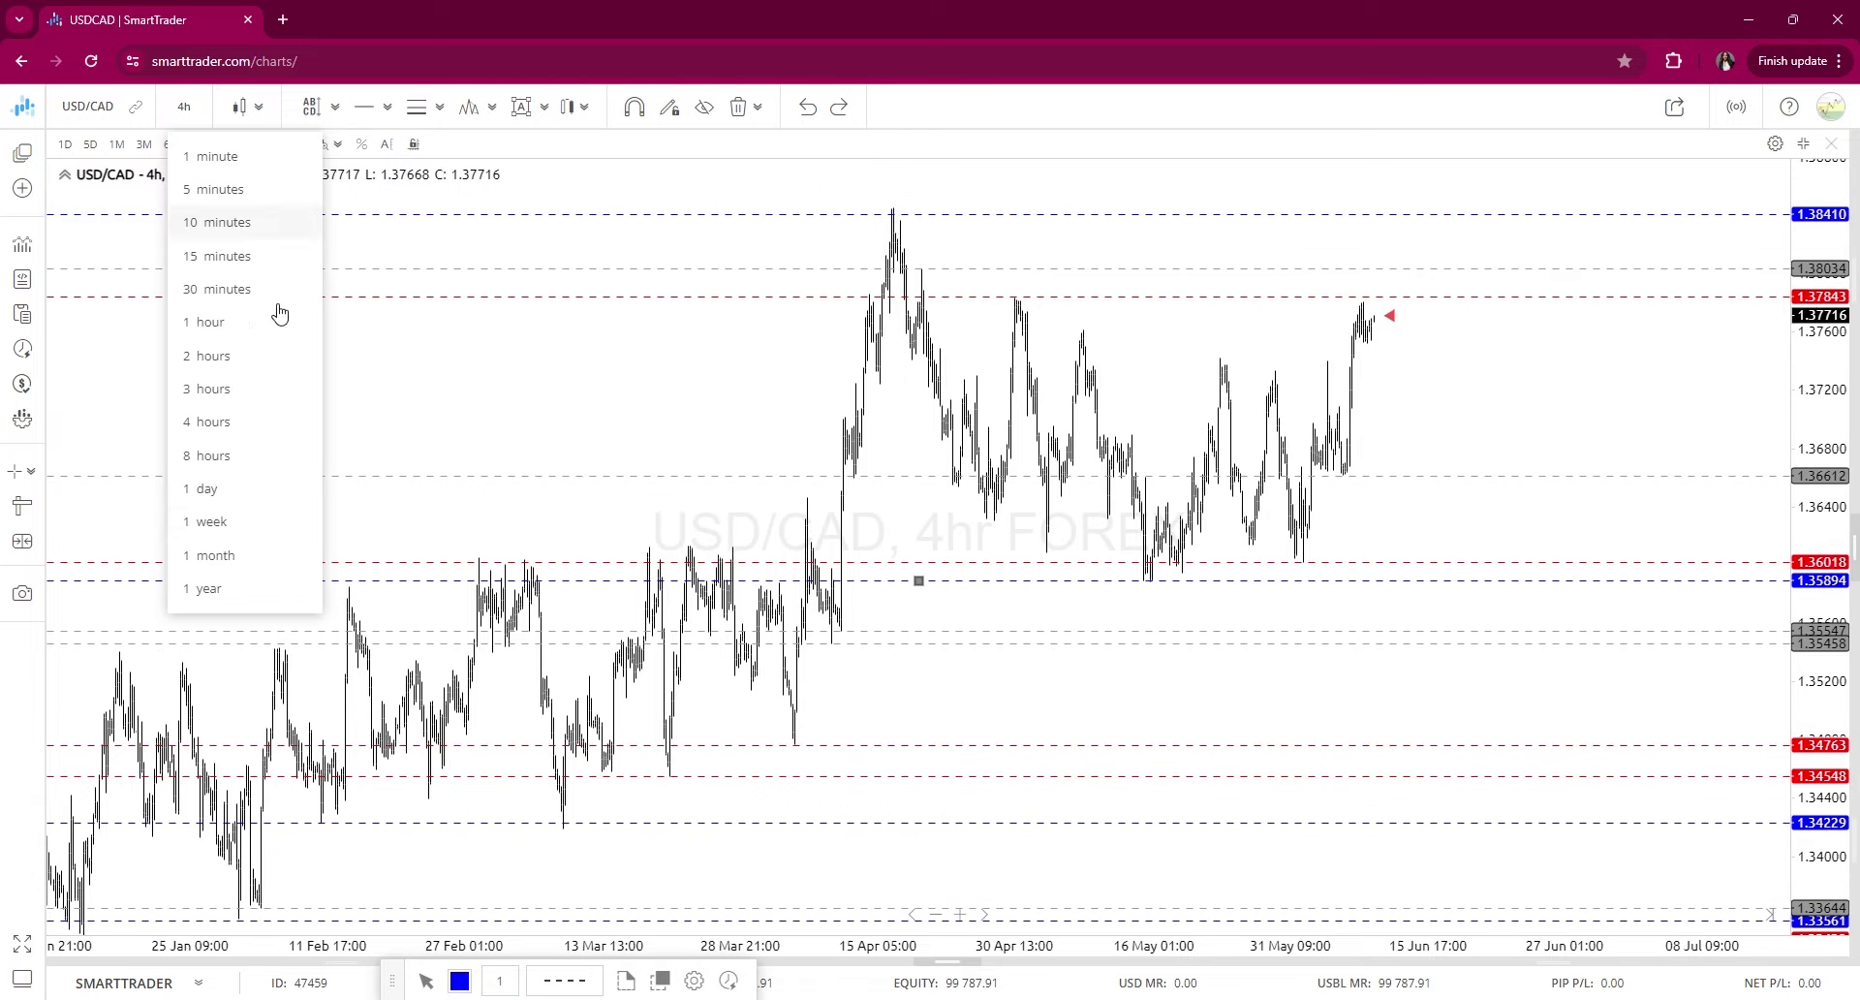
left_click(237, 559)
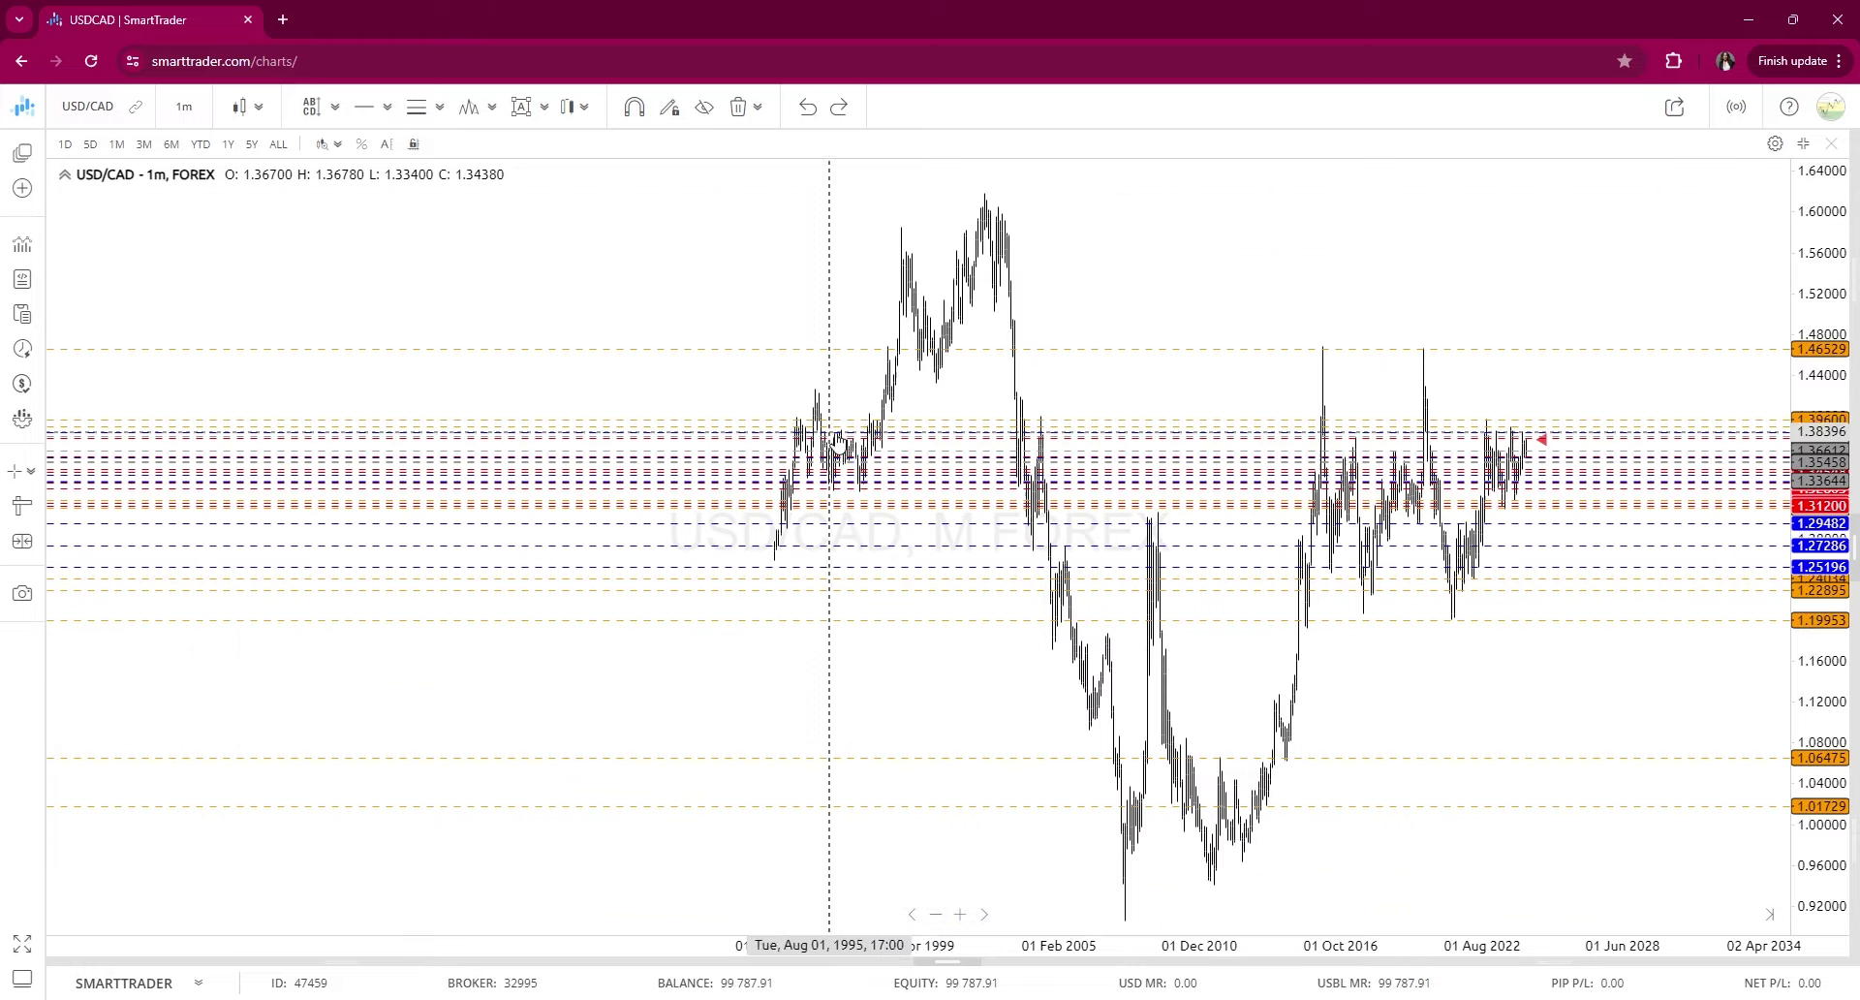
scroll(1684, 518, "up", 10)
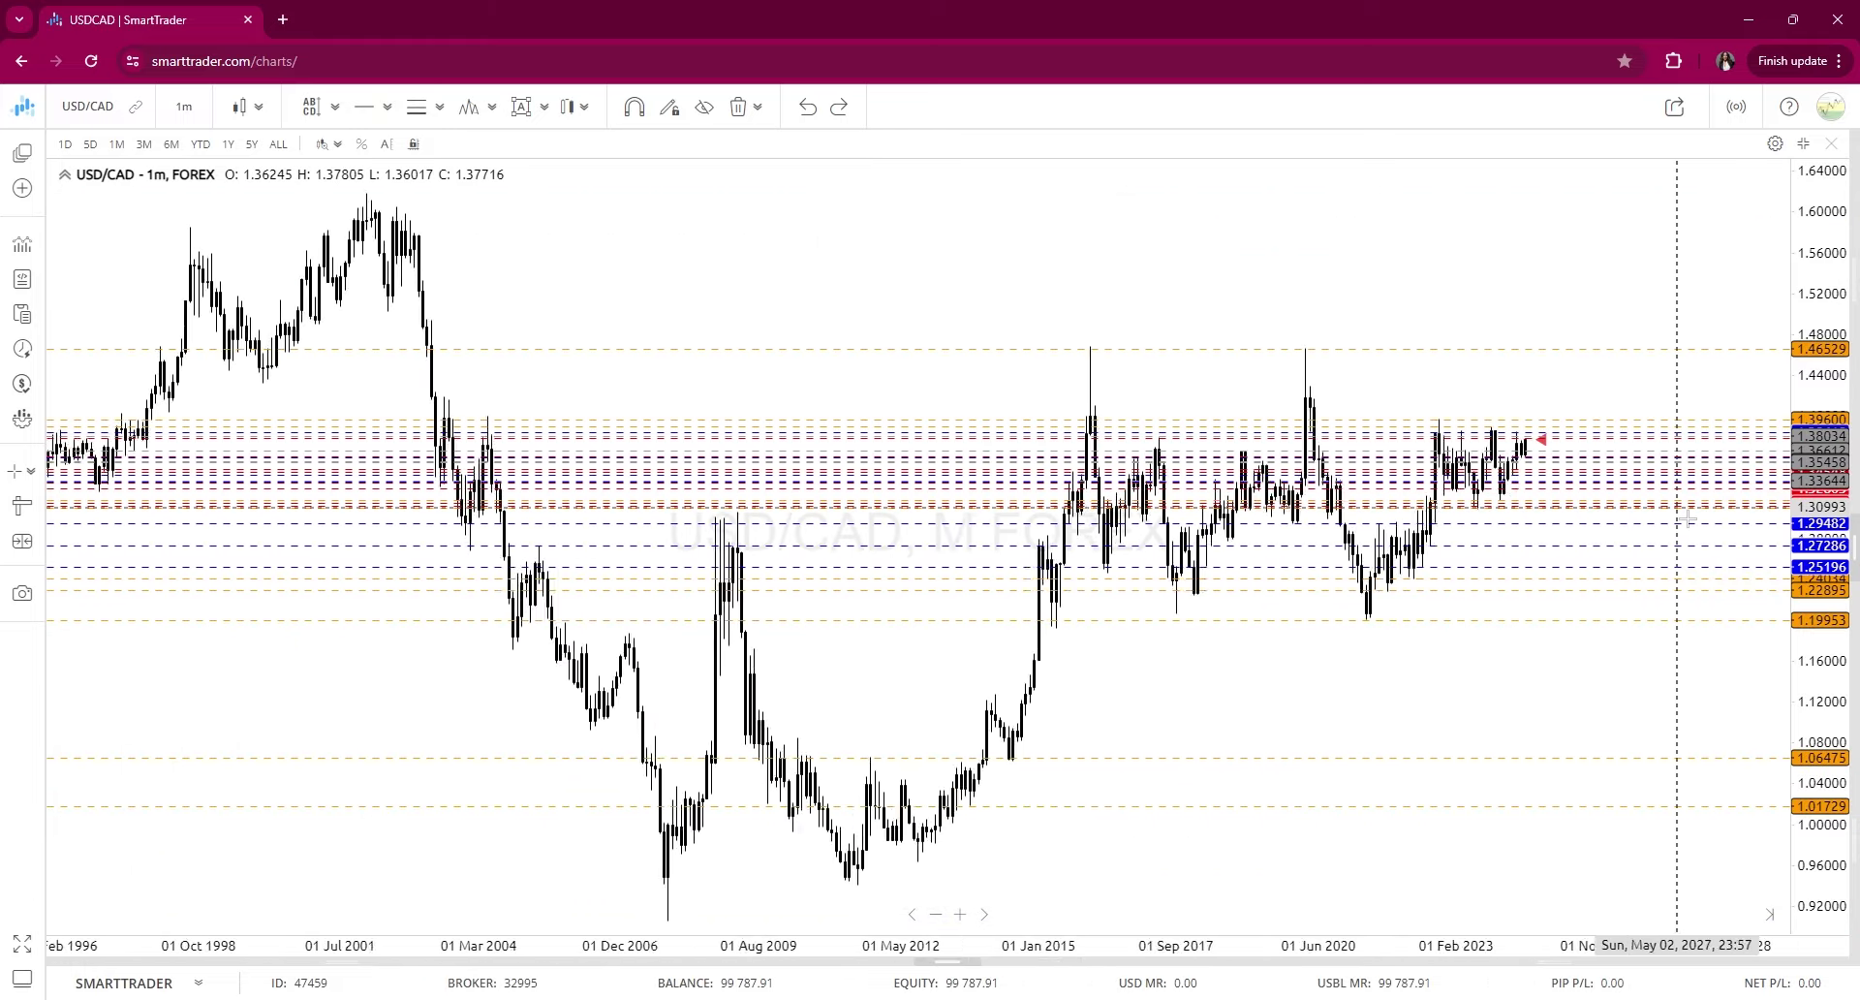
left_click_drag(1838, 552, 1830, 407)
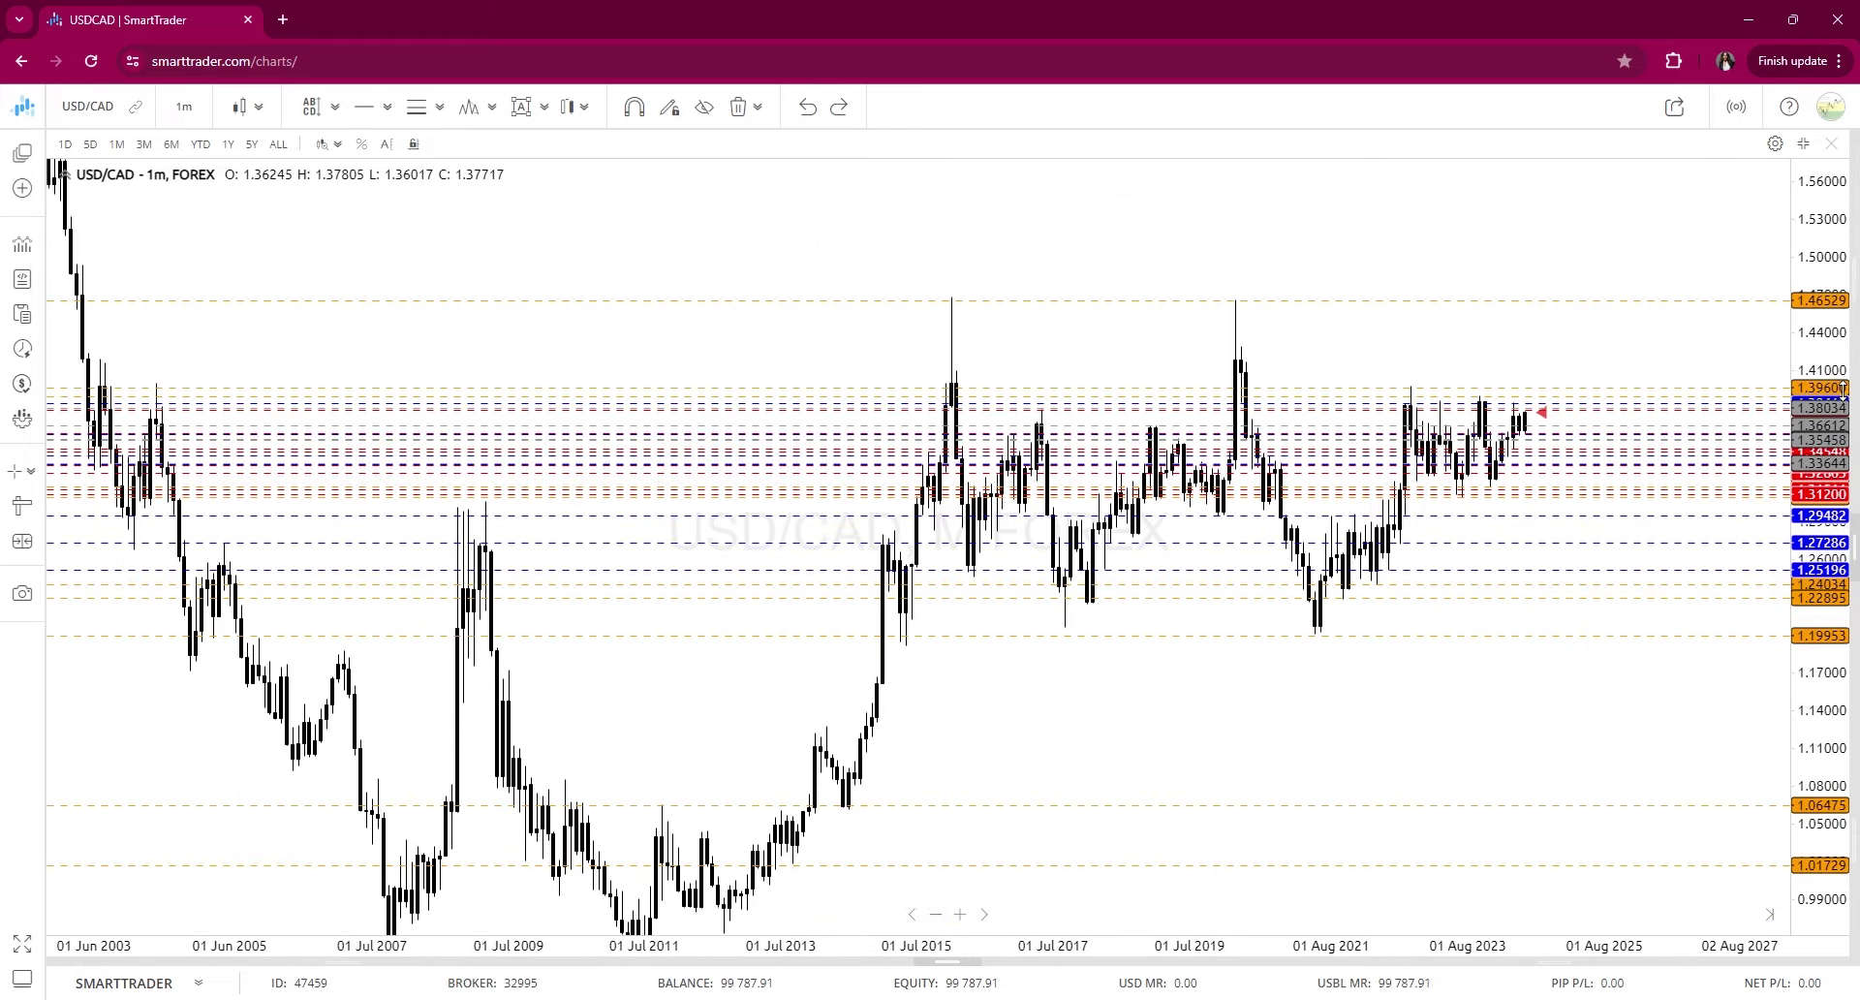
left_click_drag(1354, 721, 1275, 641)
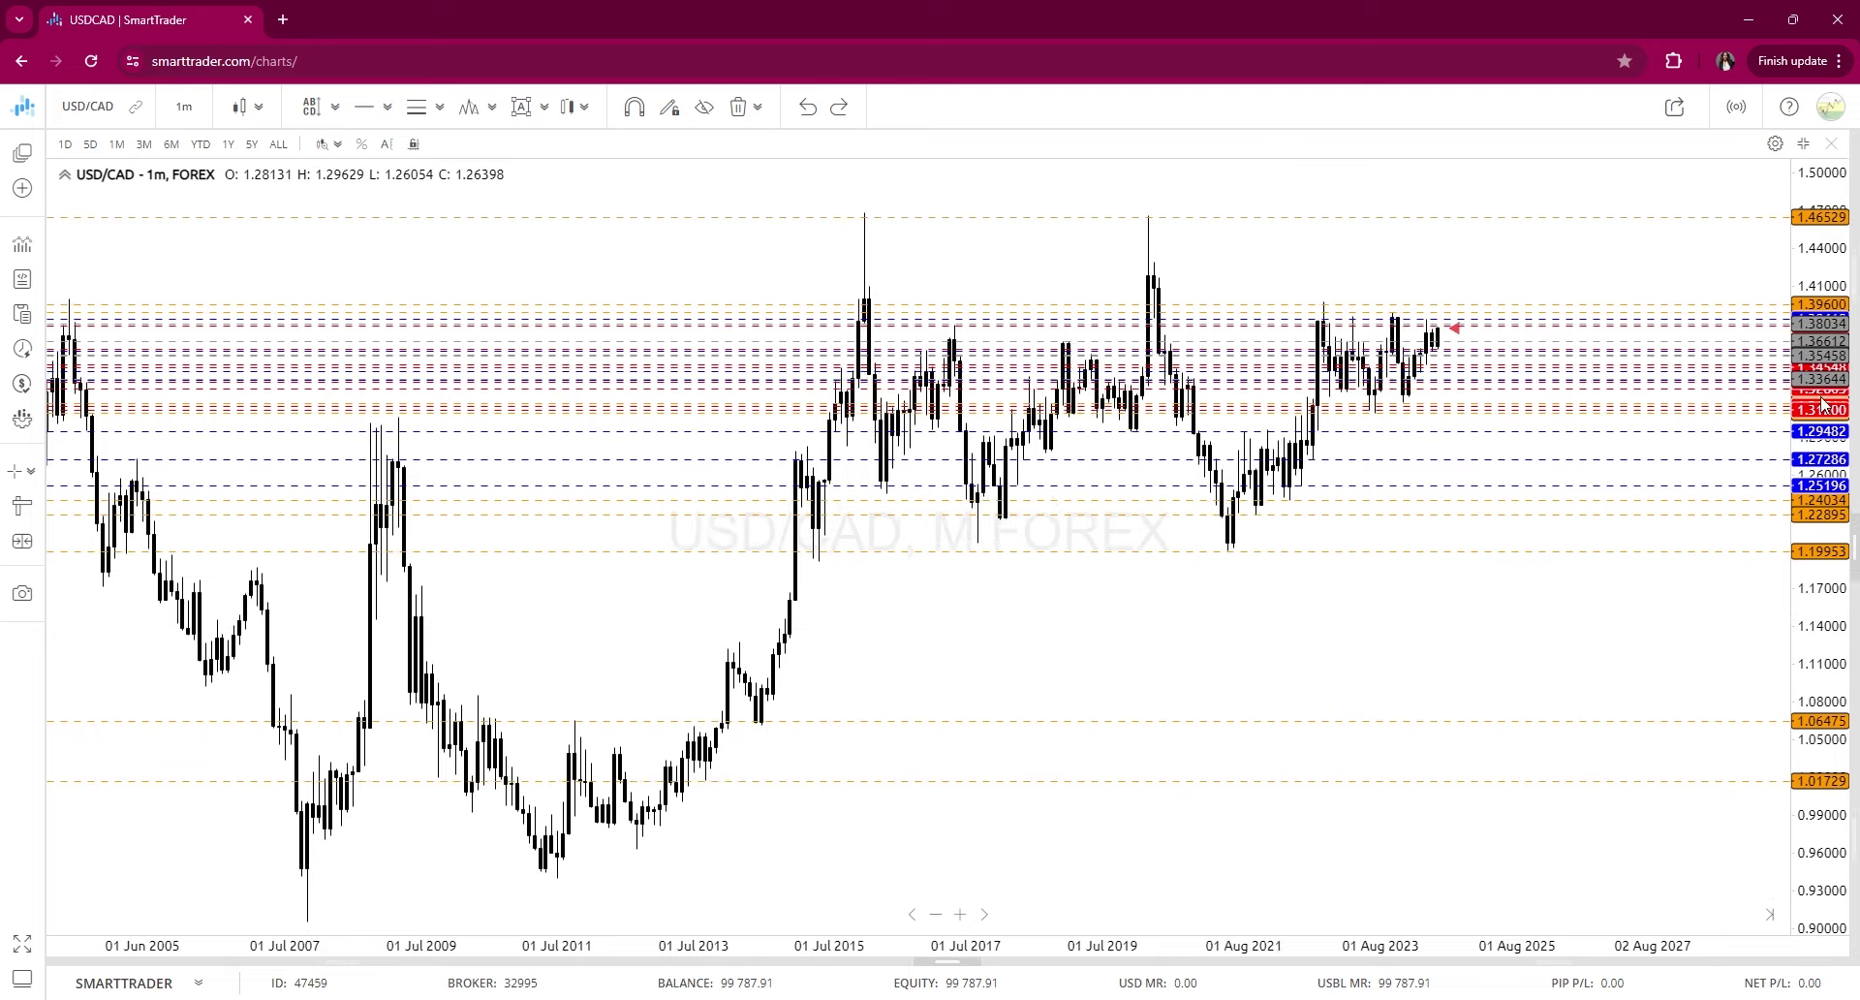
Try the ABCD wave tool from the July 2011 low, examine its levels and zones, and delete the drawing
left_click(325, 109)
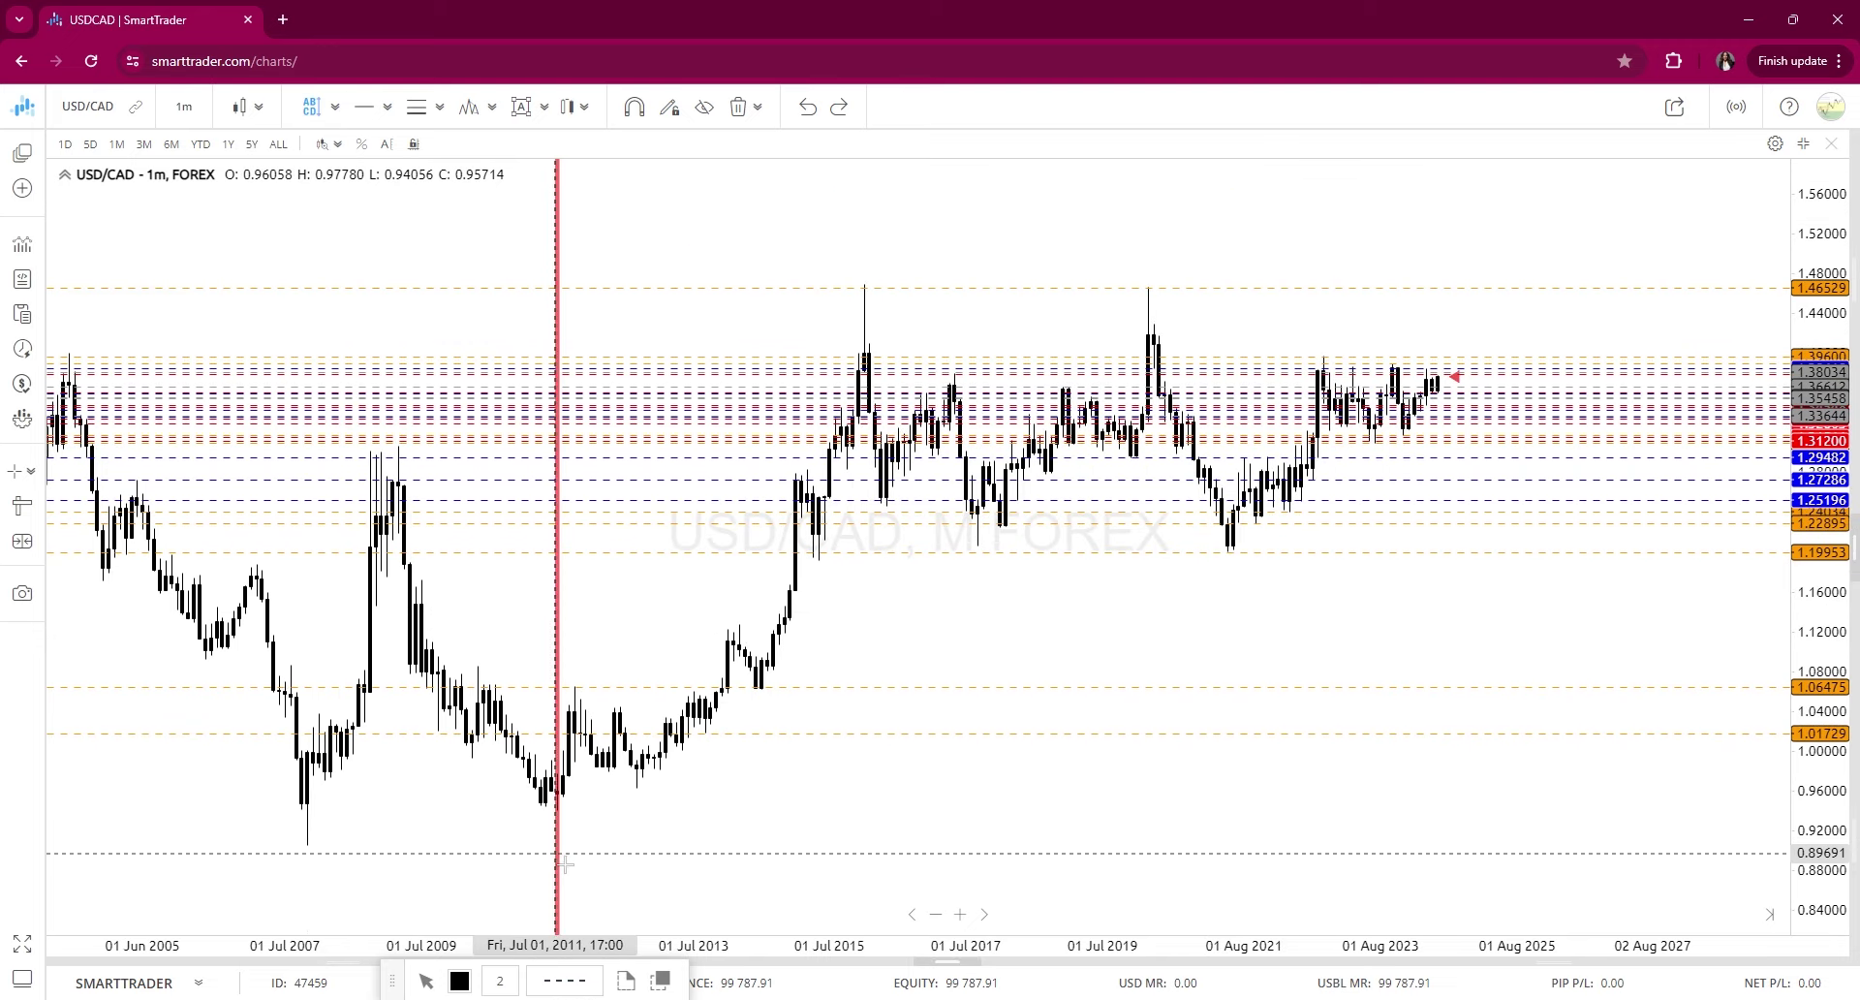
left_click(564, 801)
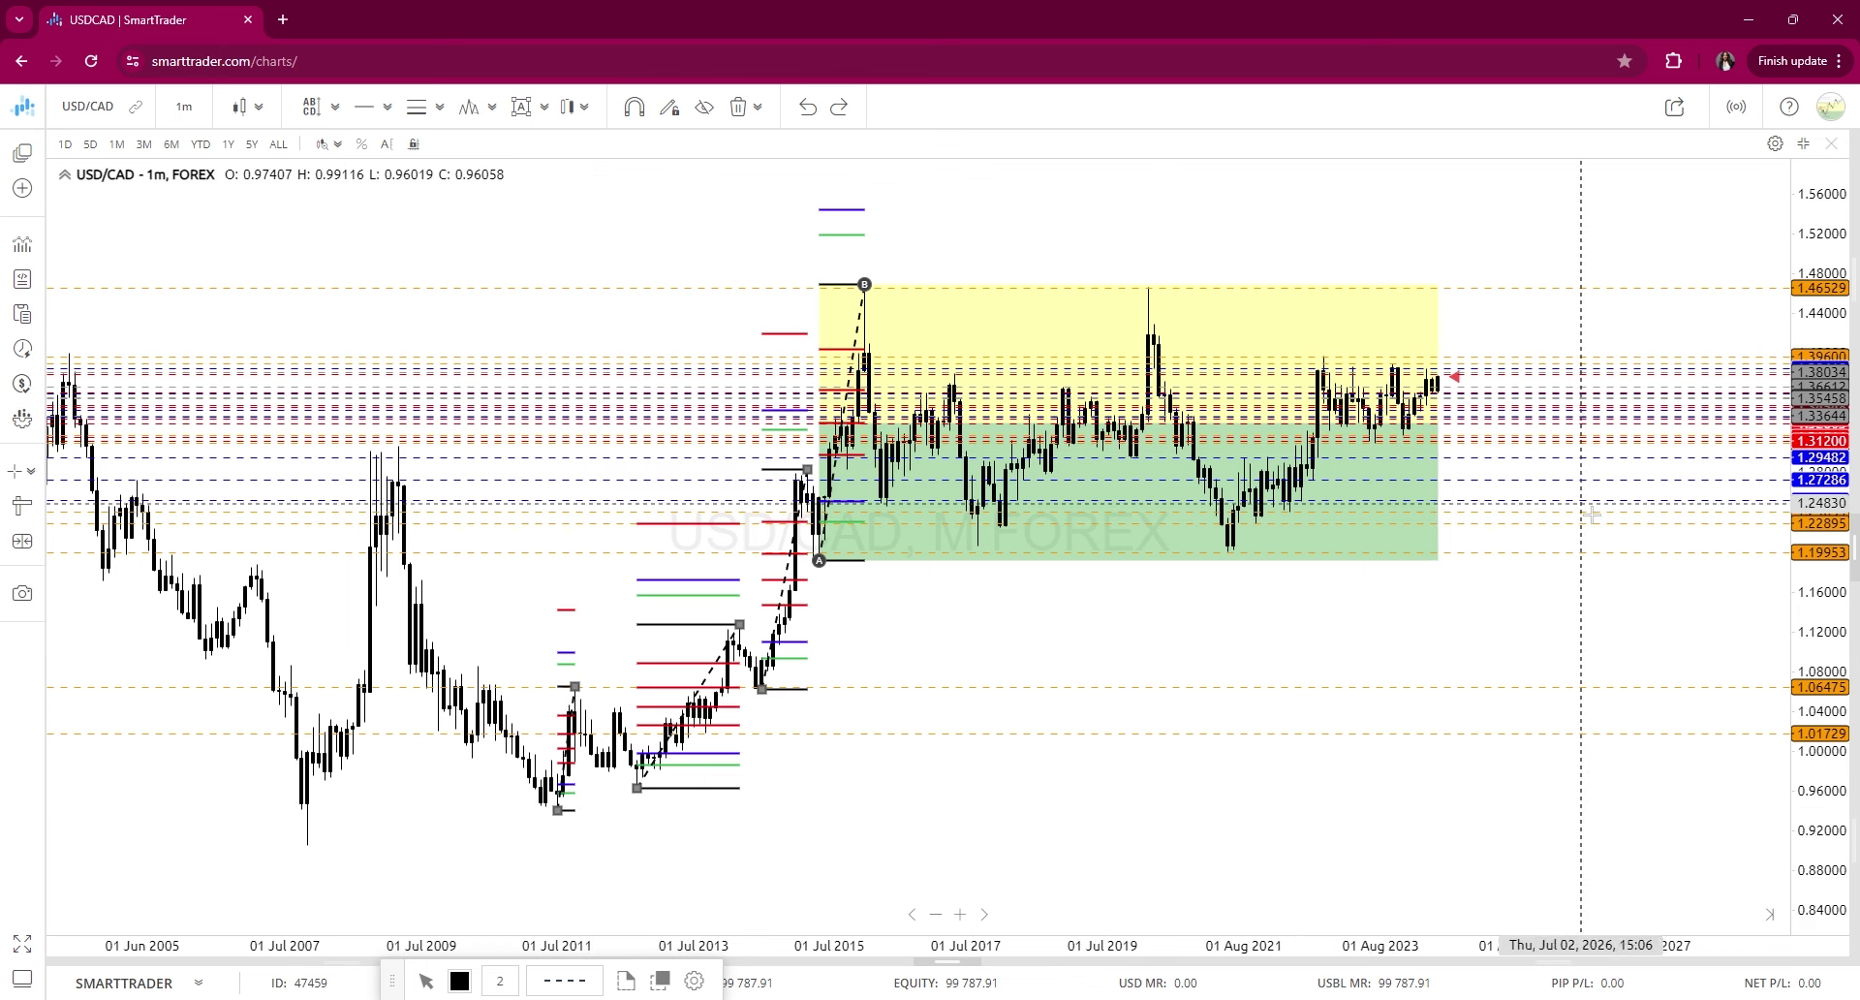
scroll(1579, 523, "up", 1)
left_click_drag(1815, 540, 1810, 239)
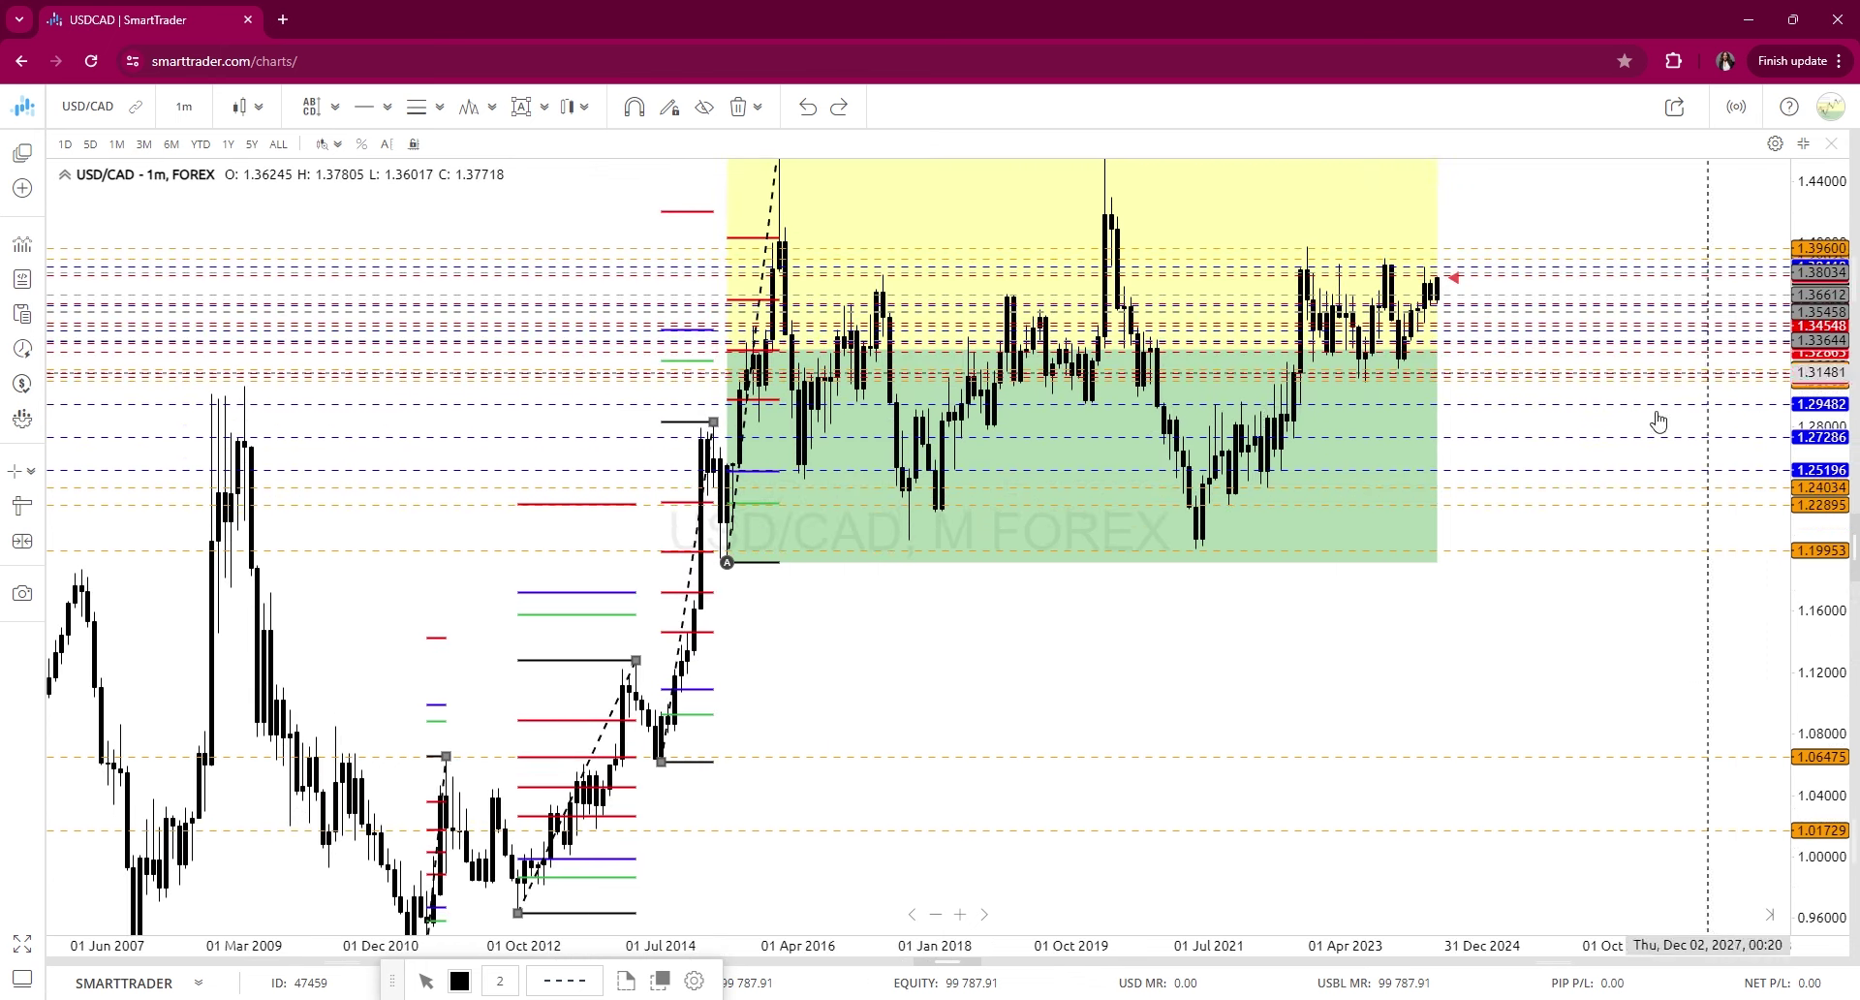
mouse_move(1223, 665)
left_mouse_down()
mouse_move(1167, 802)
mouse_move(1235, 877)
left_mouse_up()
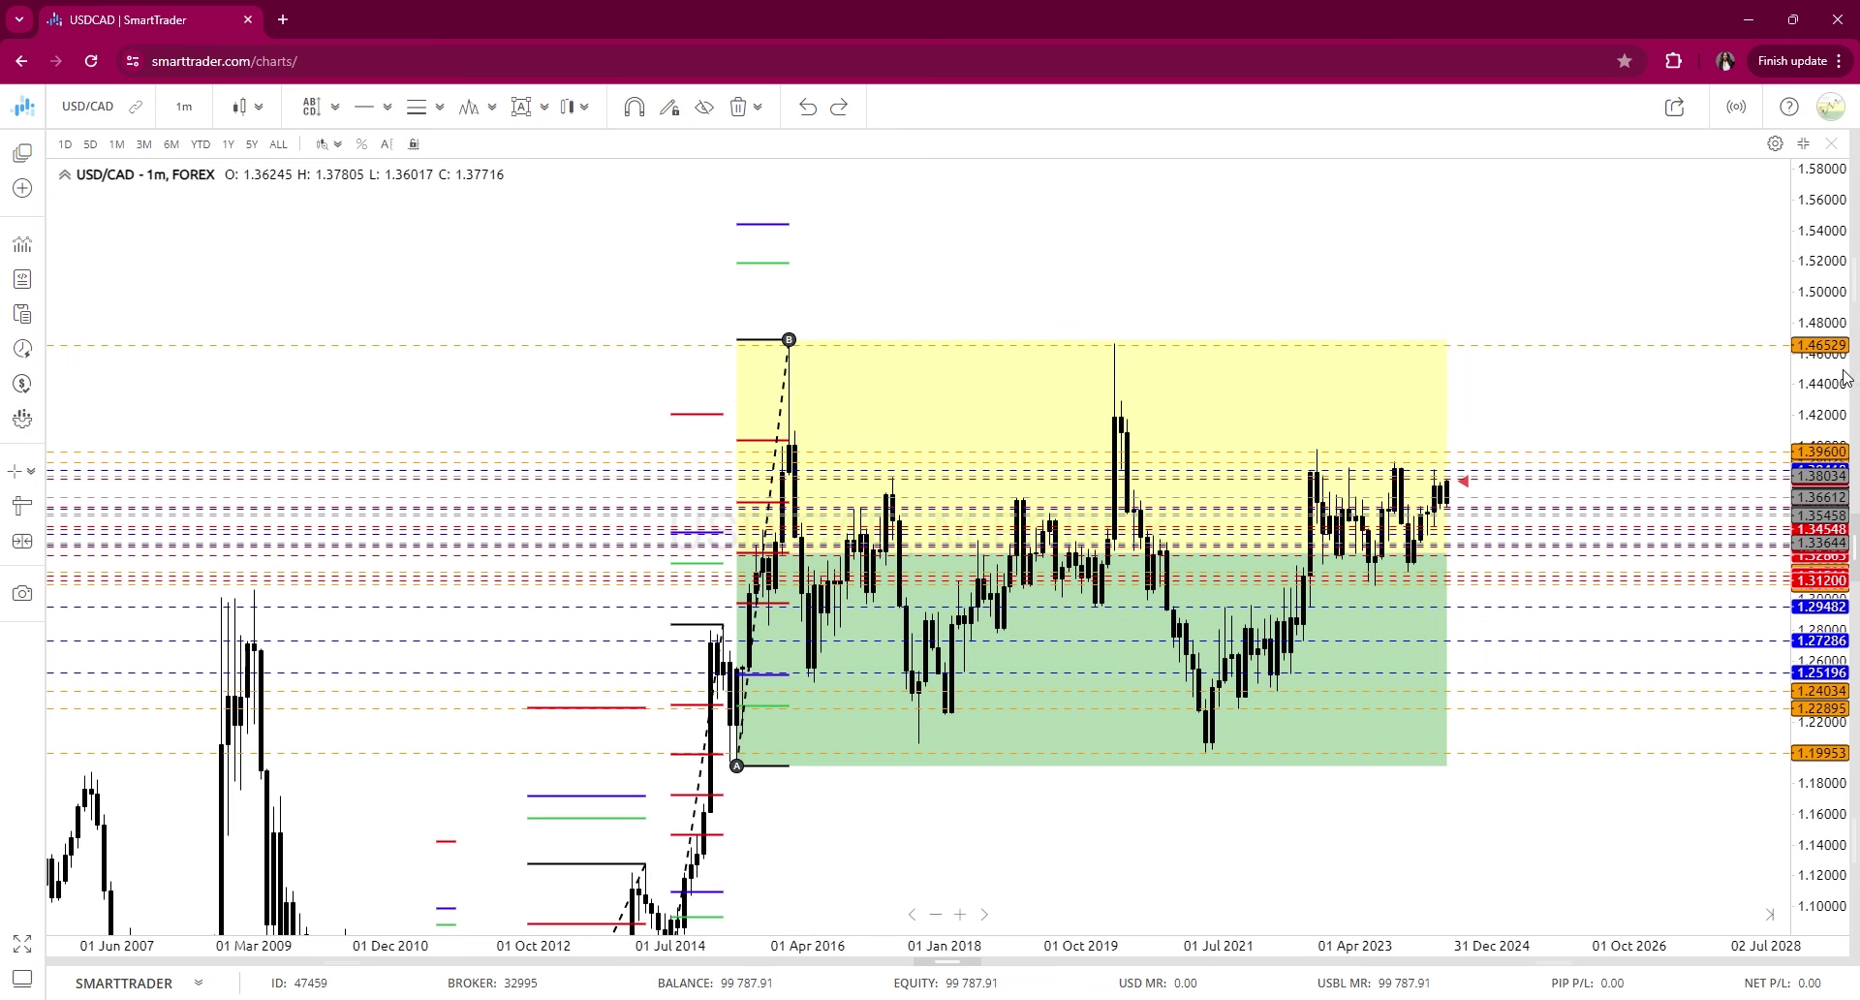
left_click_drag(1833, 547, 1834, 610)
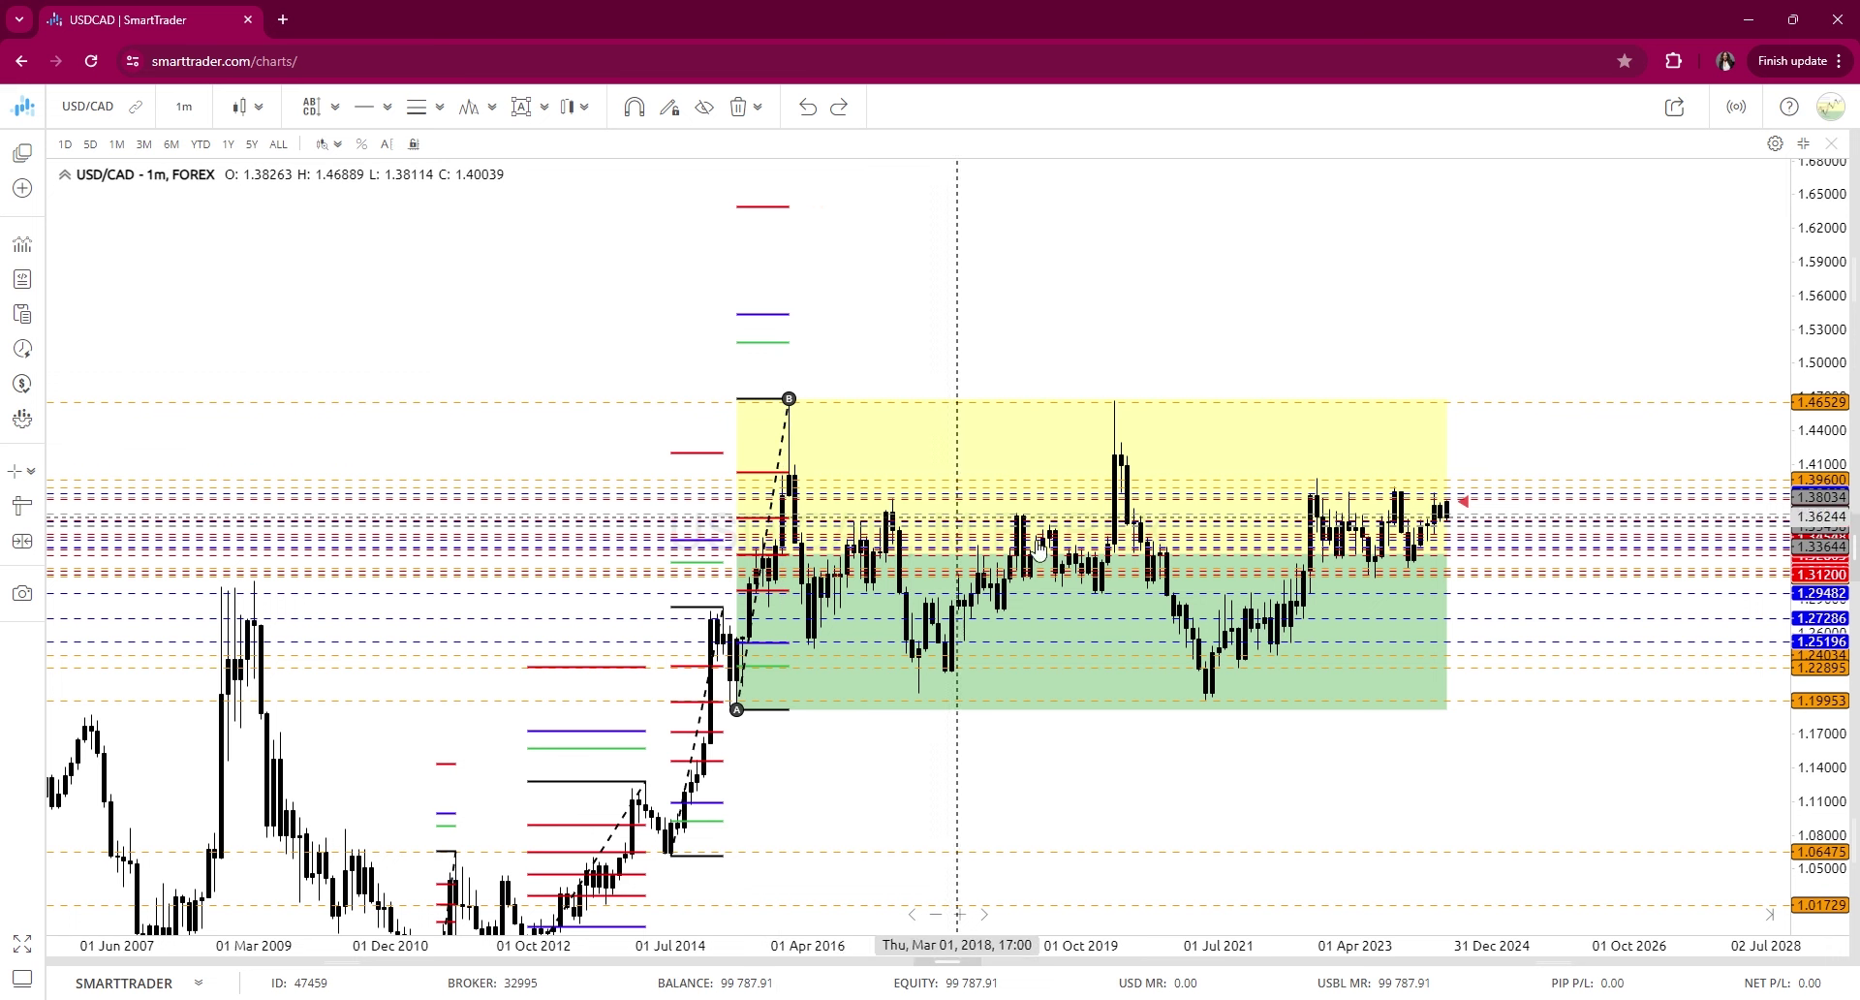
left_click(788, 451)
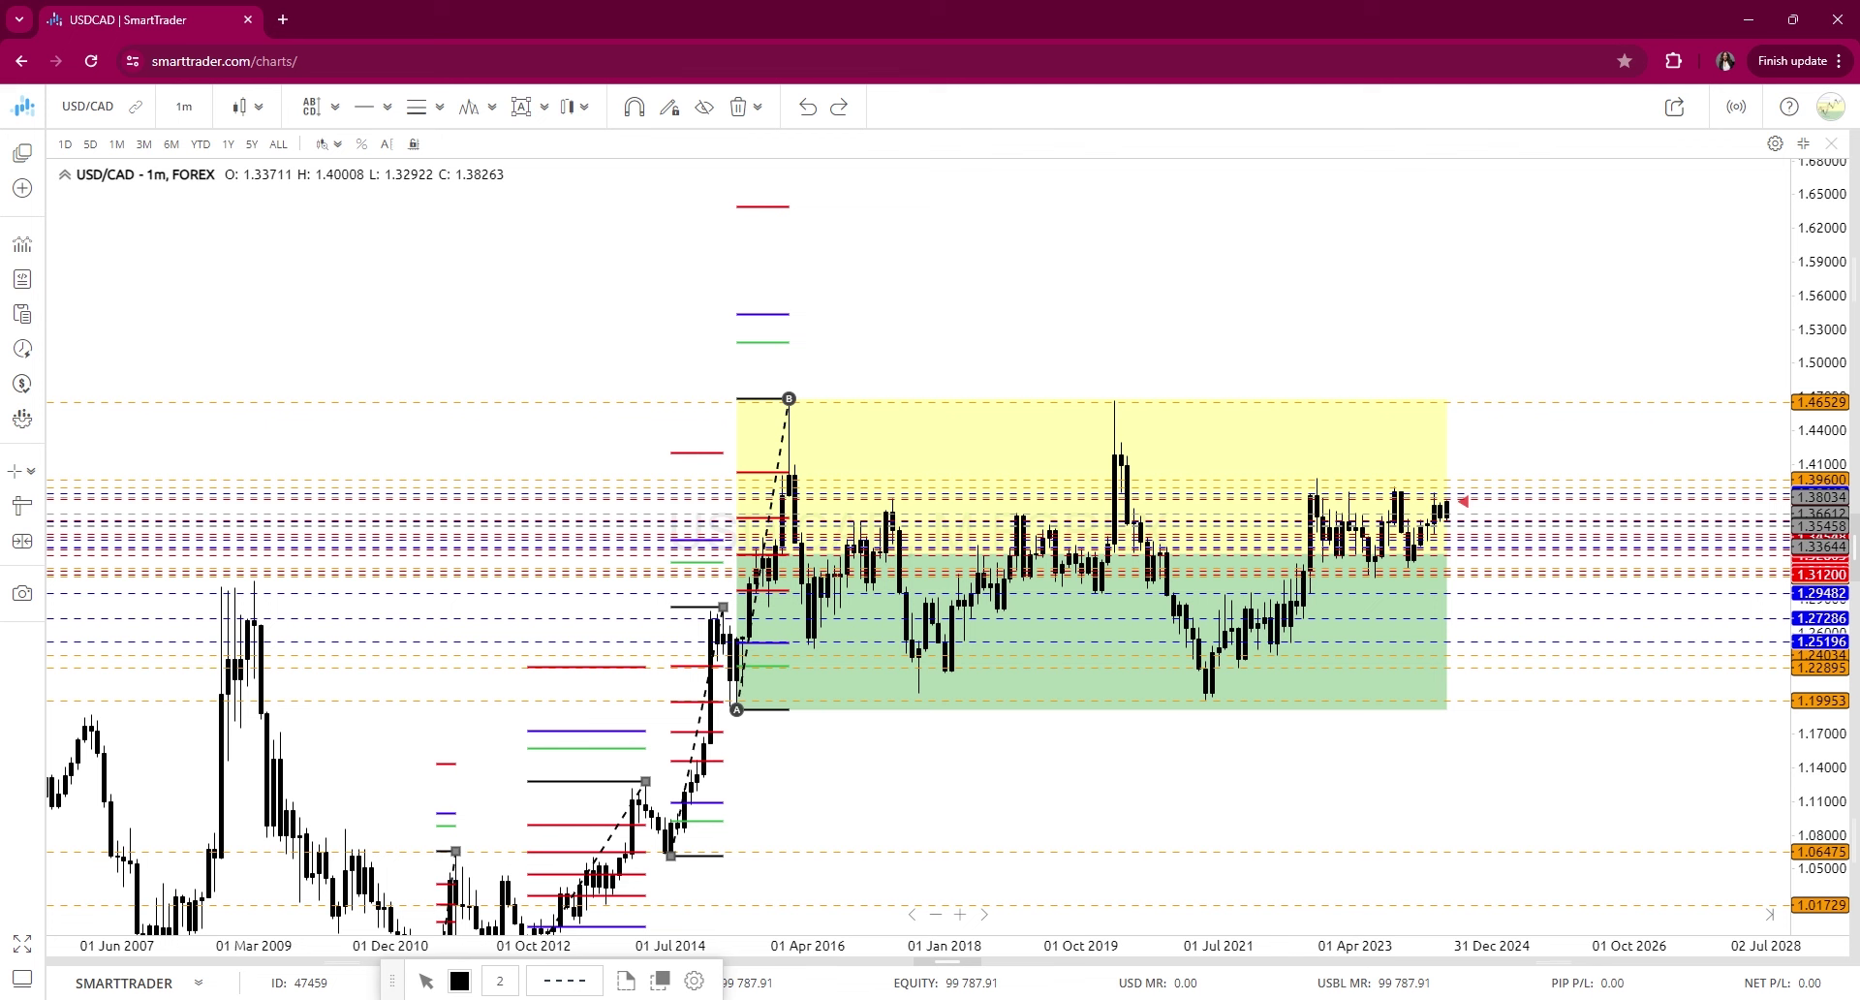
key("Delete")
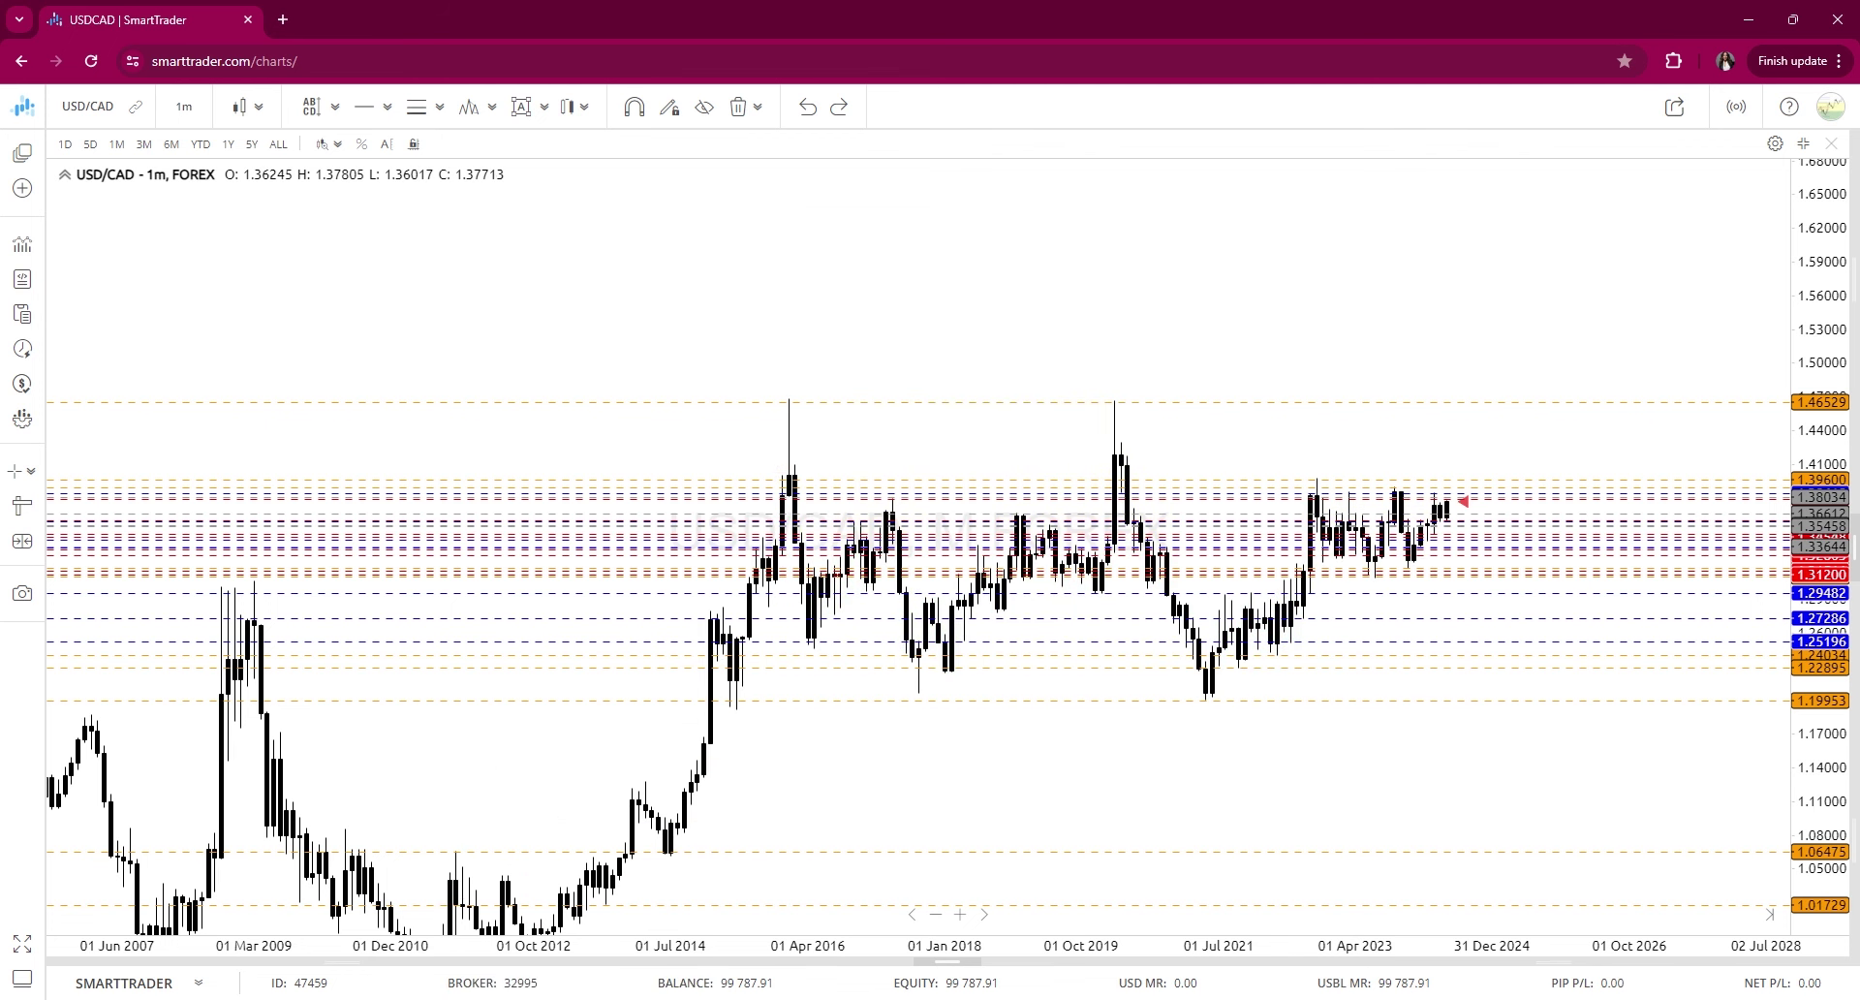
Draw an ABCD wave on the monthly chart from the March 2020 high down to the first low after it
left_click_drag(1168, 319, 1400, 341)
scroll(1328, 369, "up", 2)
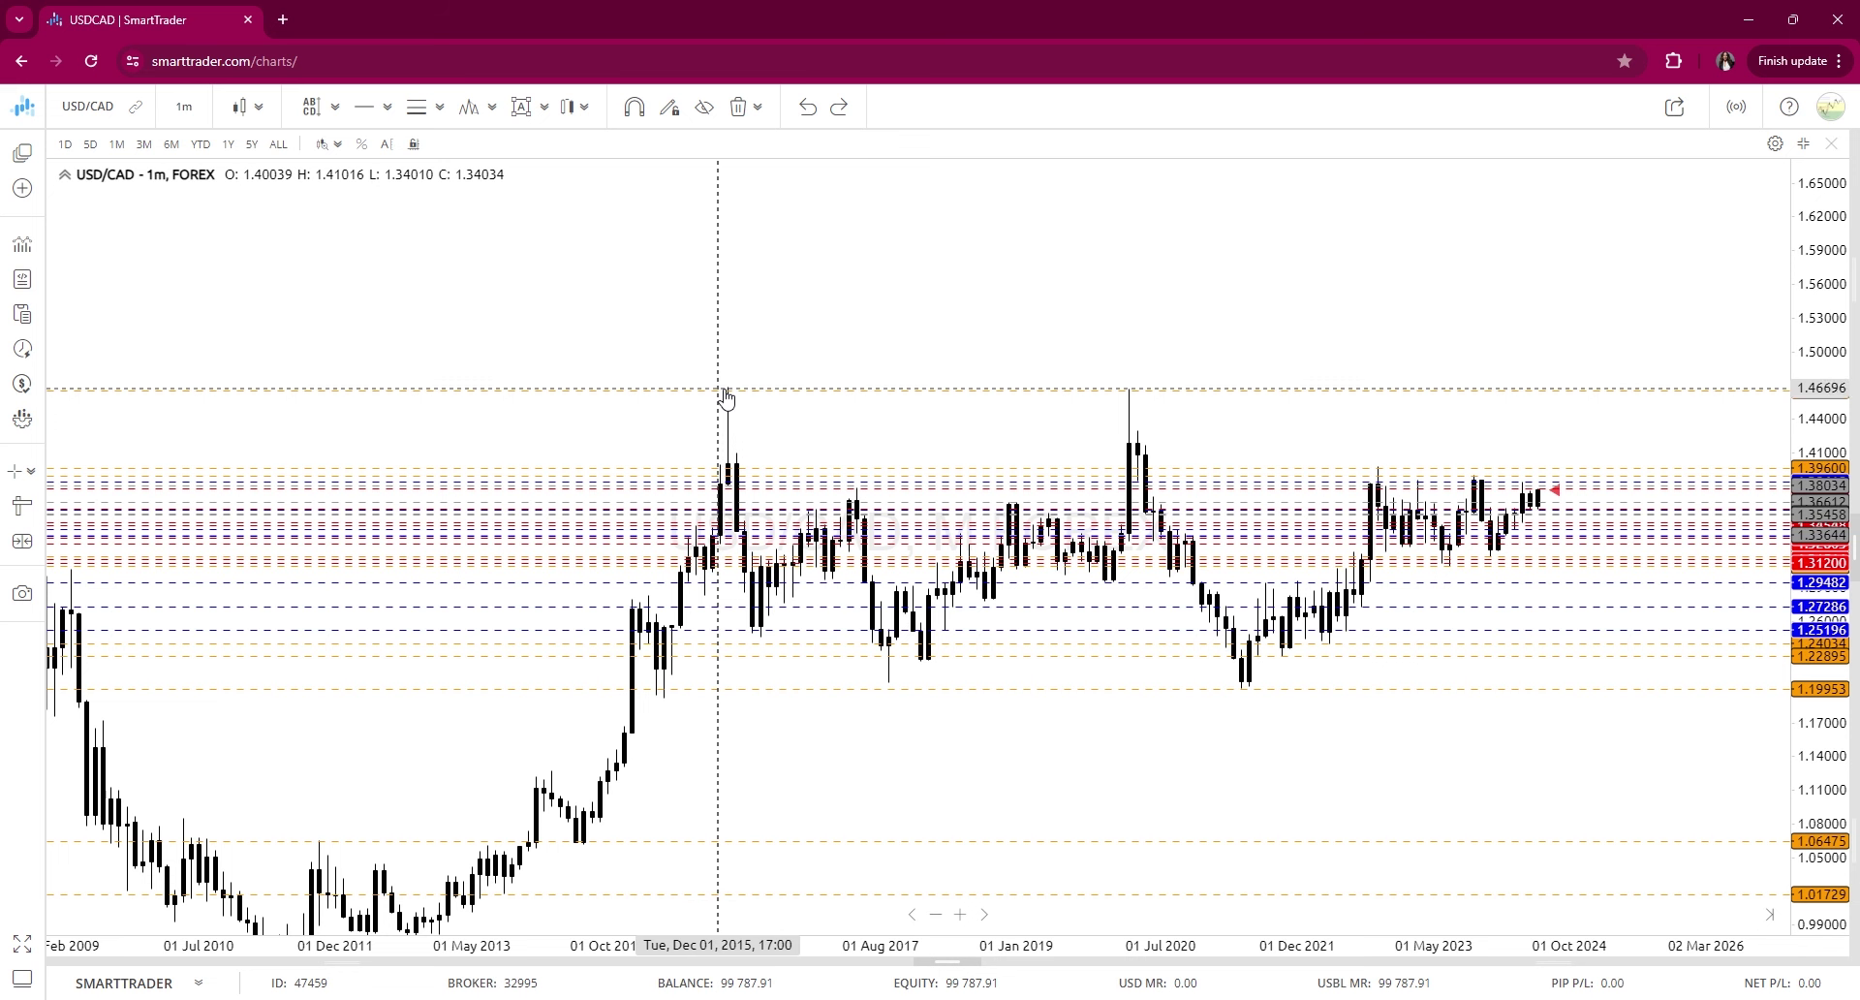
left_click_drag(755, 397, 1140, 397)
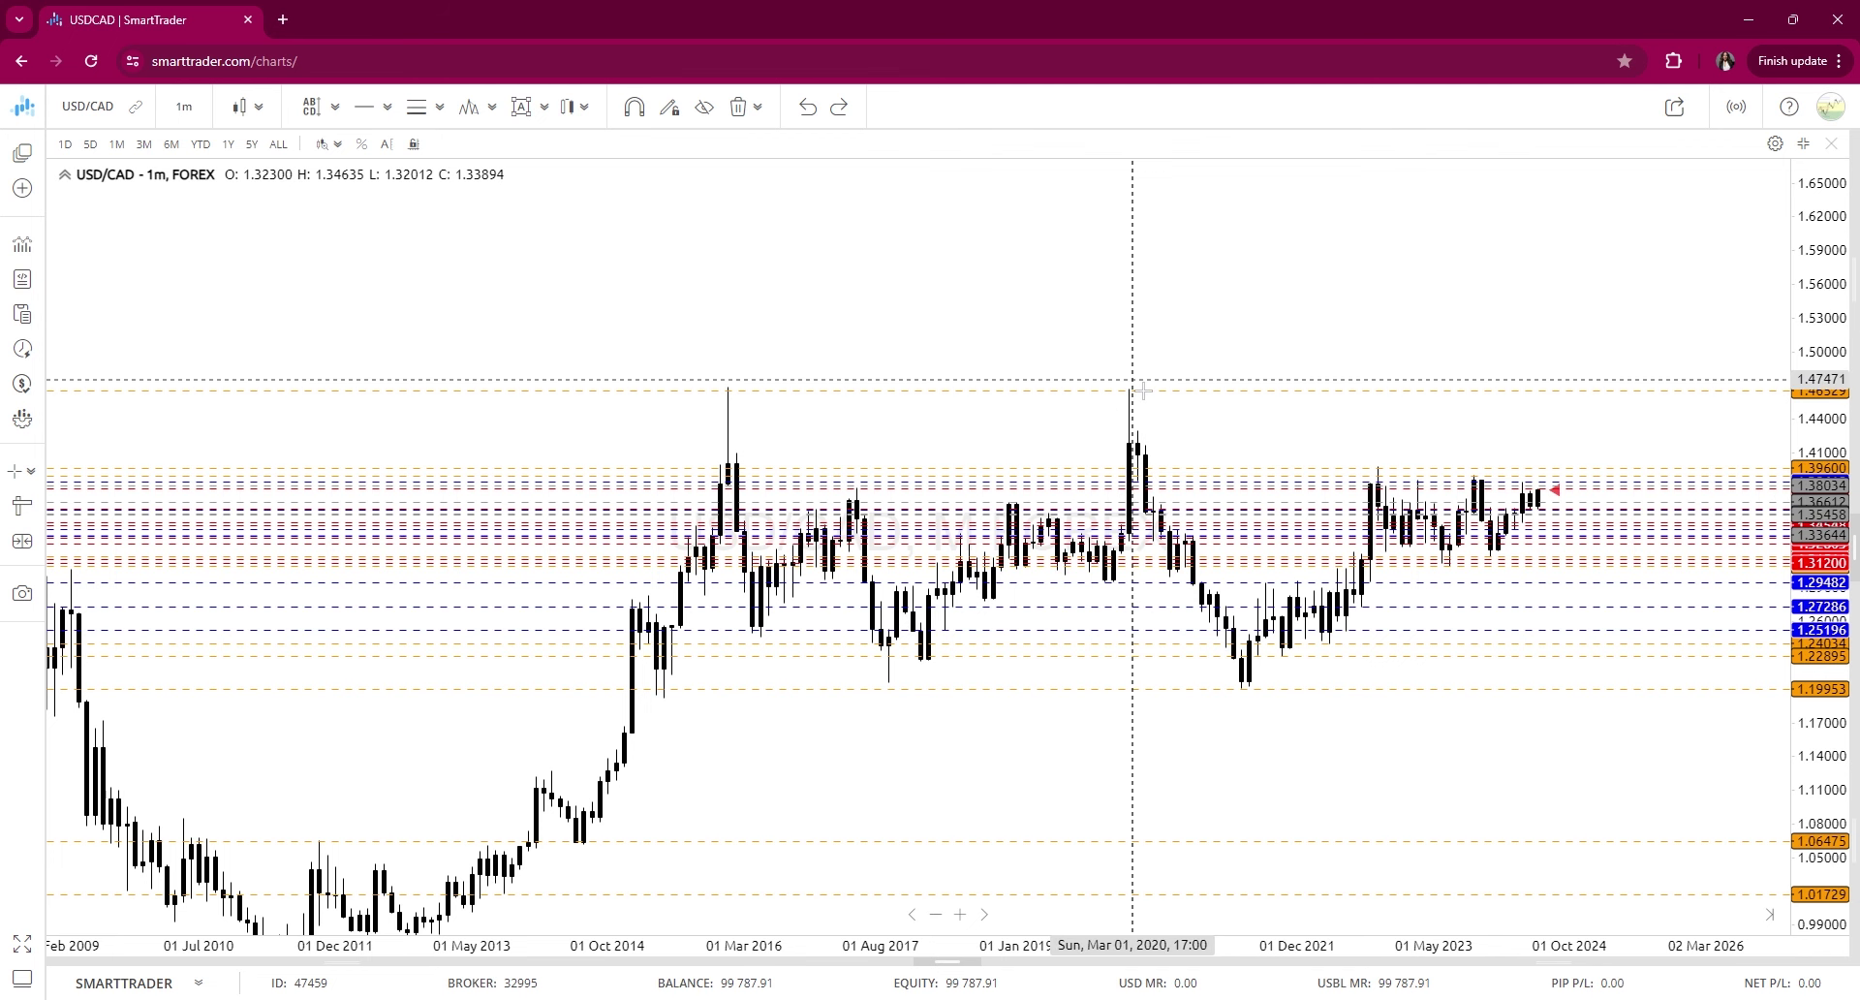
left_click_drag(1337, 303, 1055, 310)
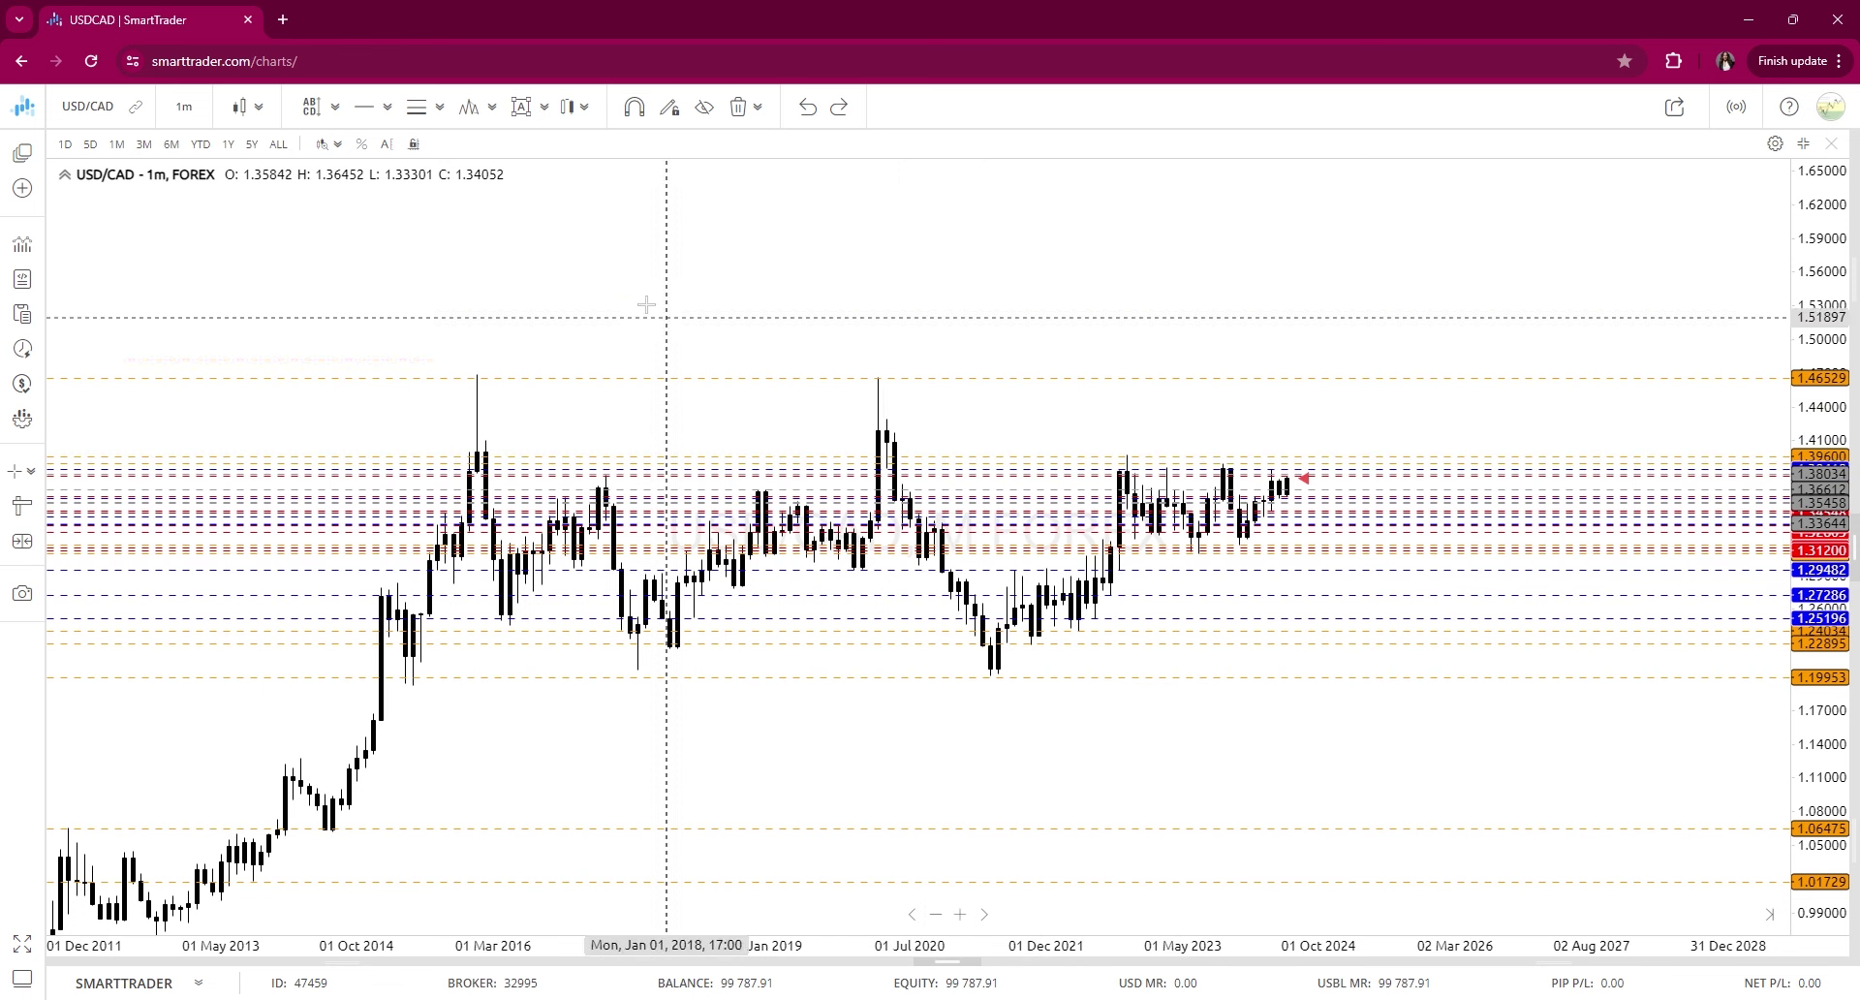
left_click(359, 113)
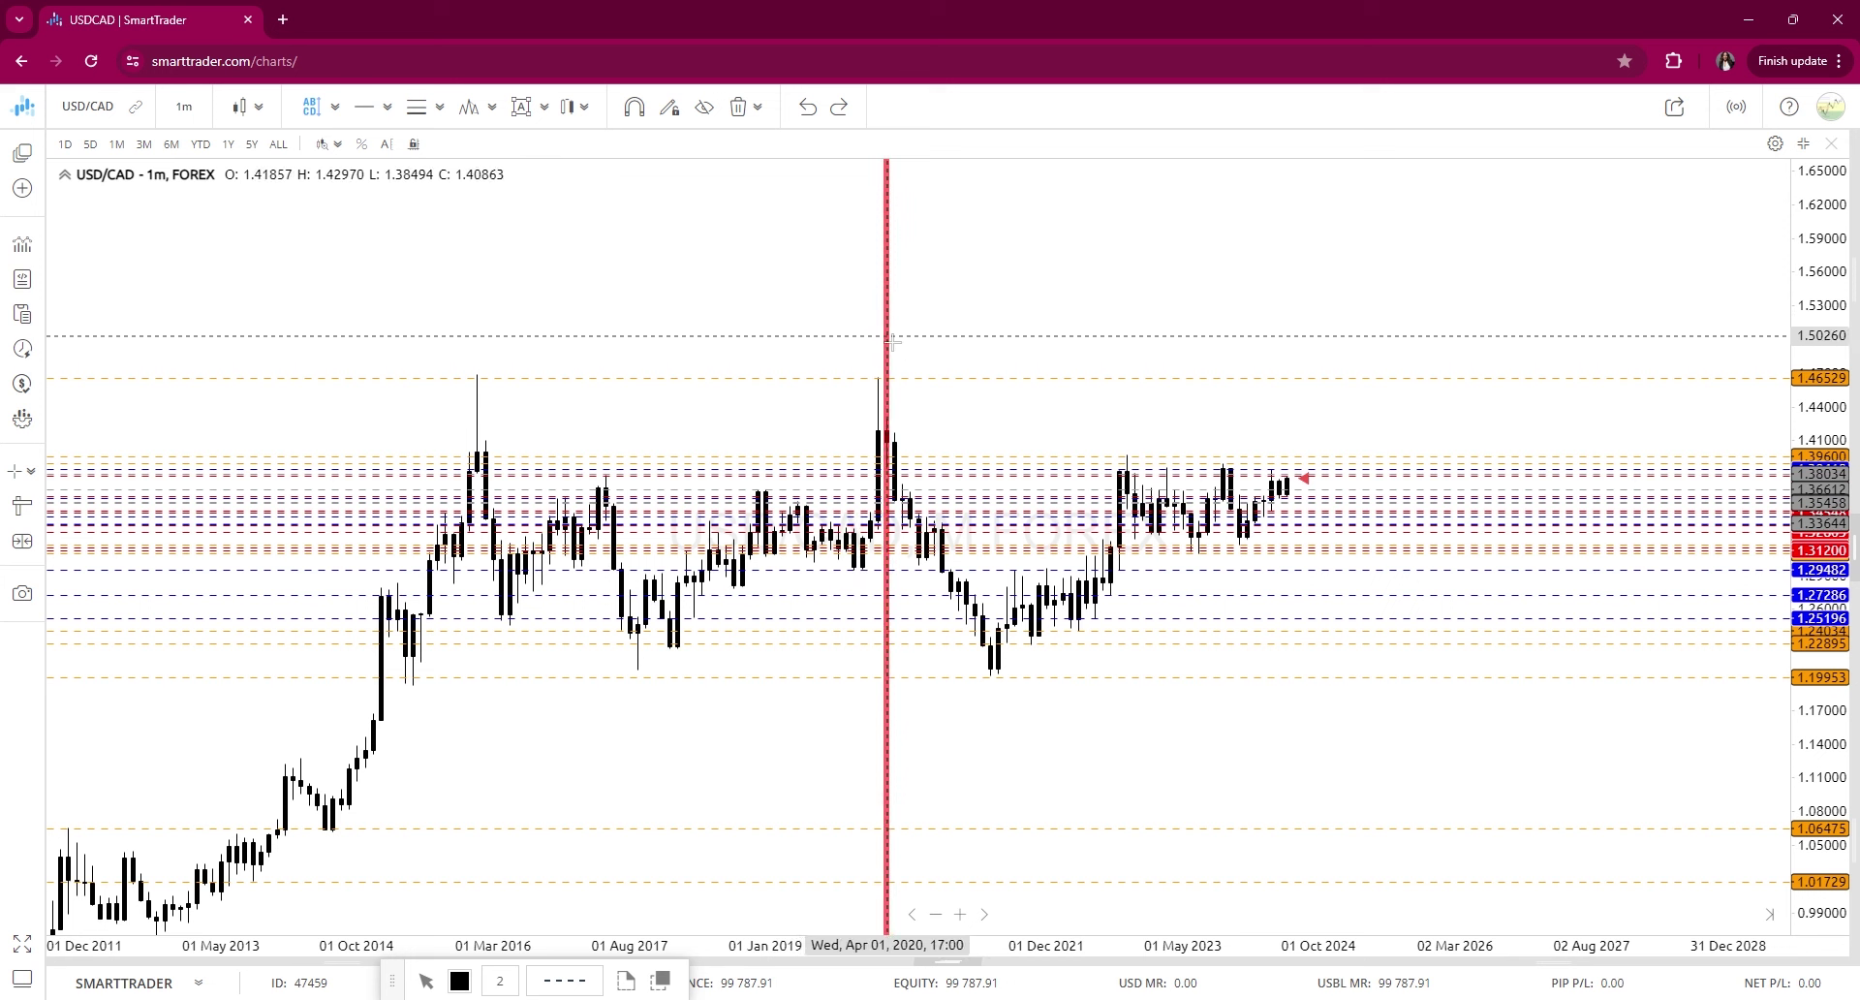
left_click(886, 341)
left_click(919, 565)
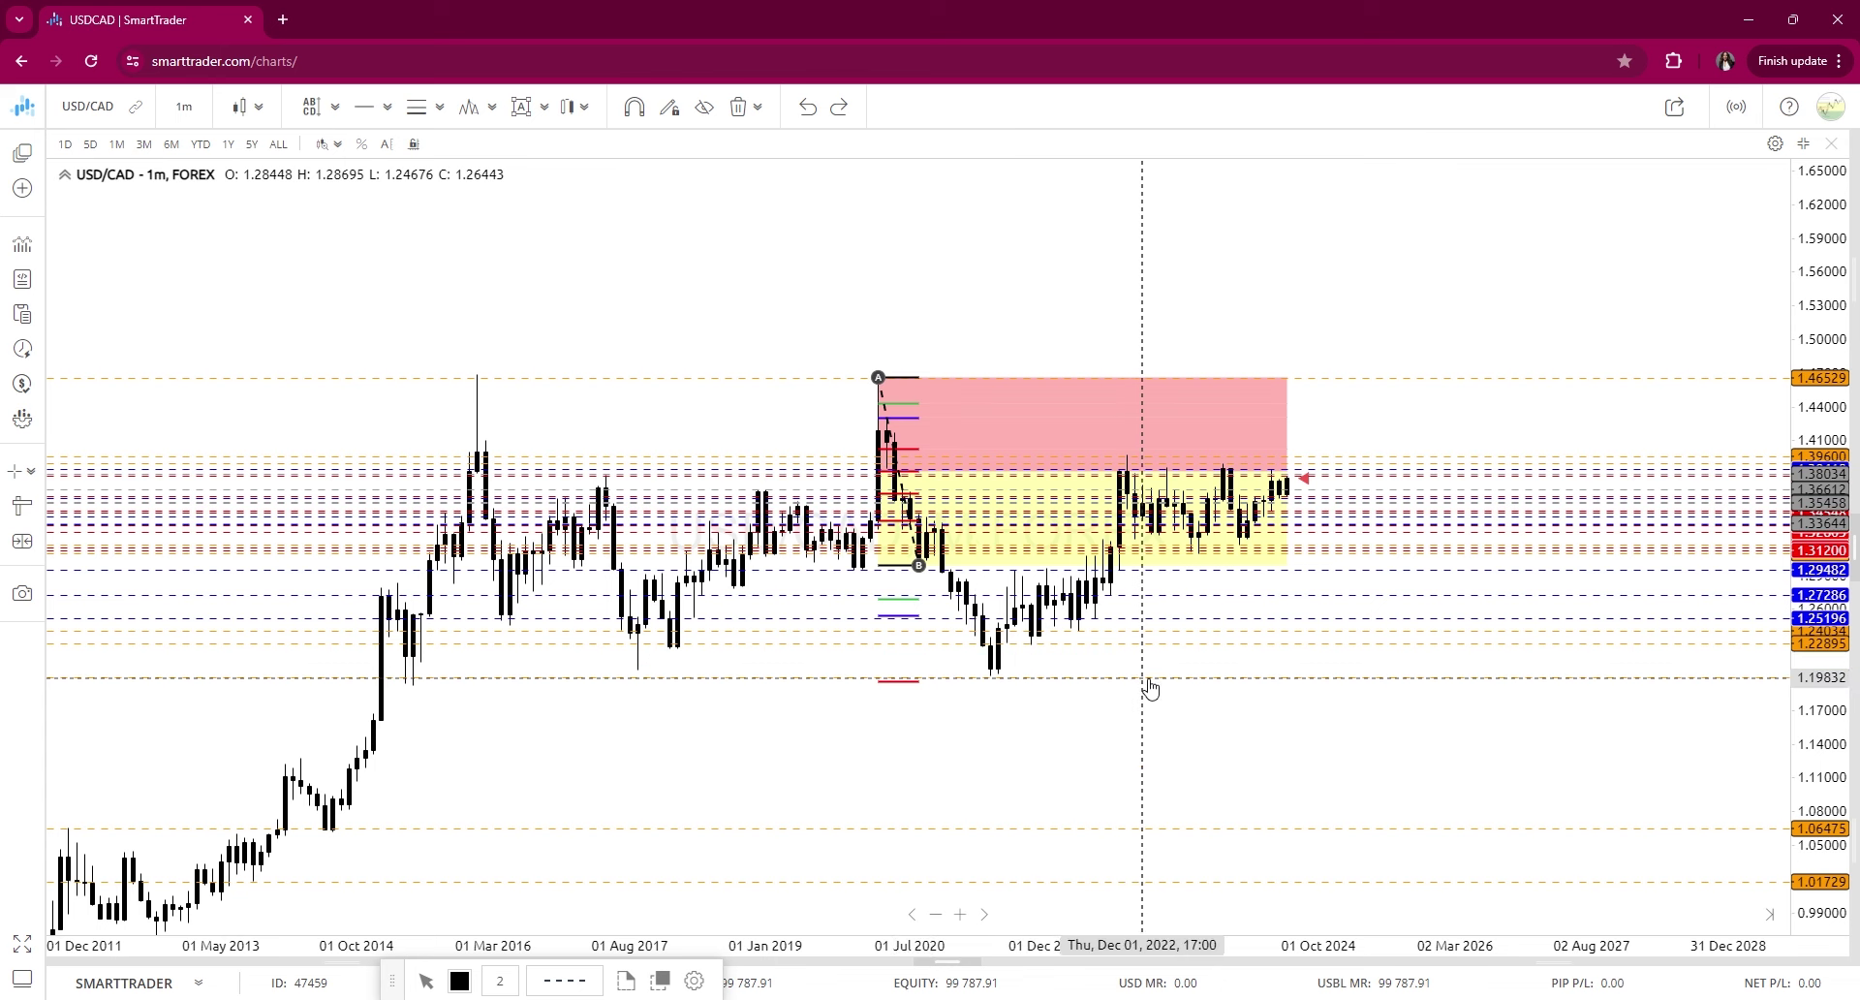
Add a horizontal line at the wave's lowest projection, 1.19487, with a dash-dot style and bright green colour
left_click(368, 108)
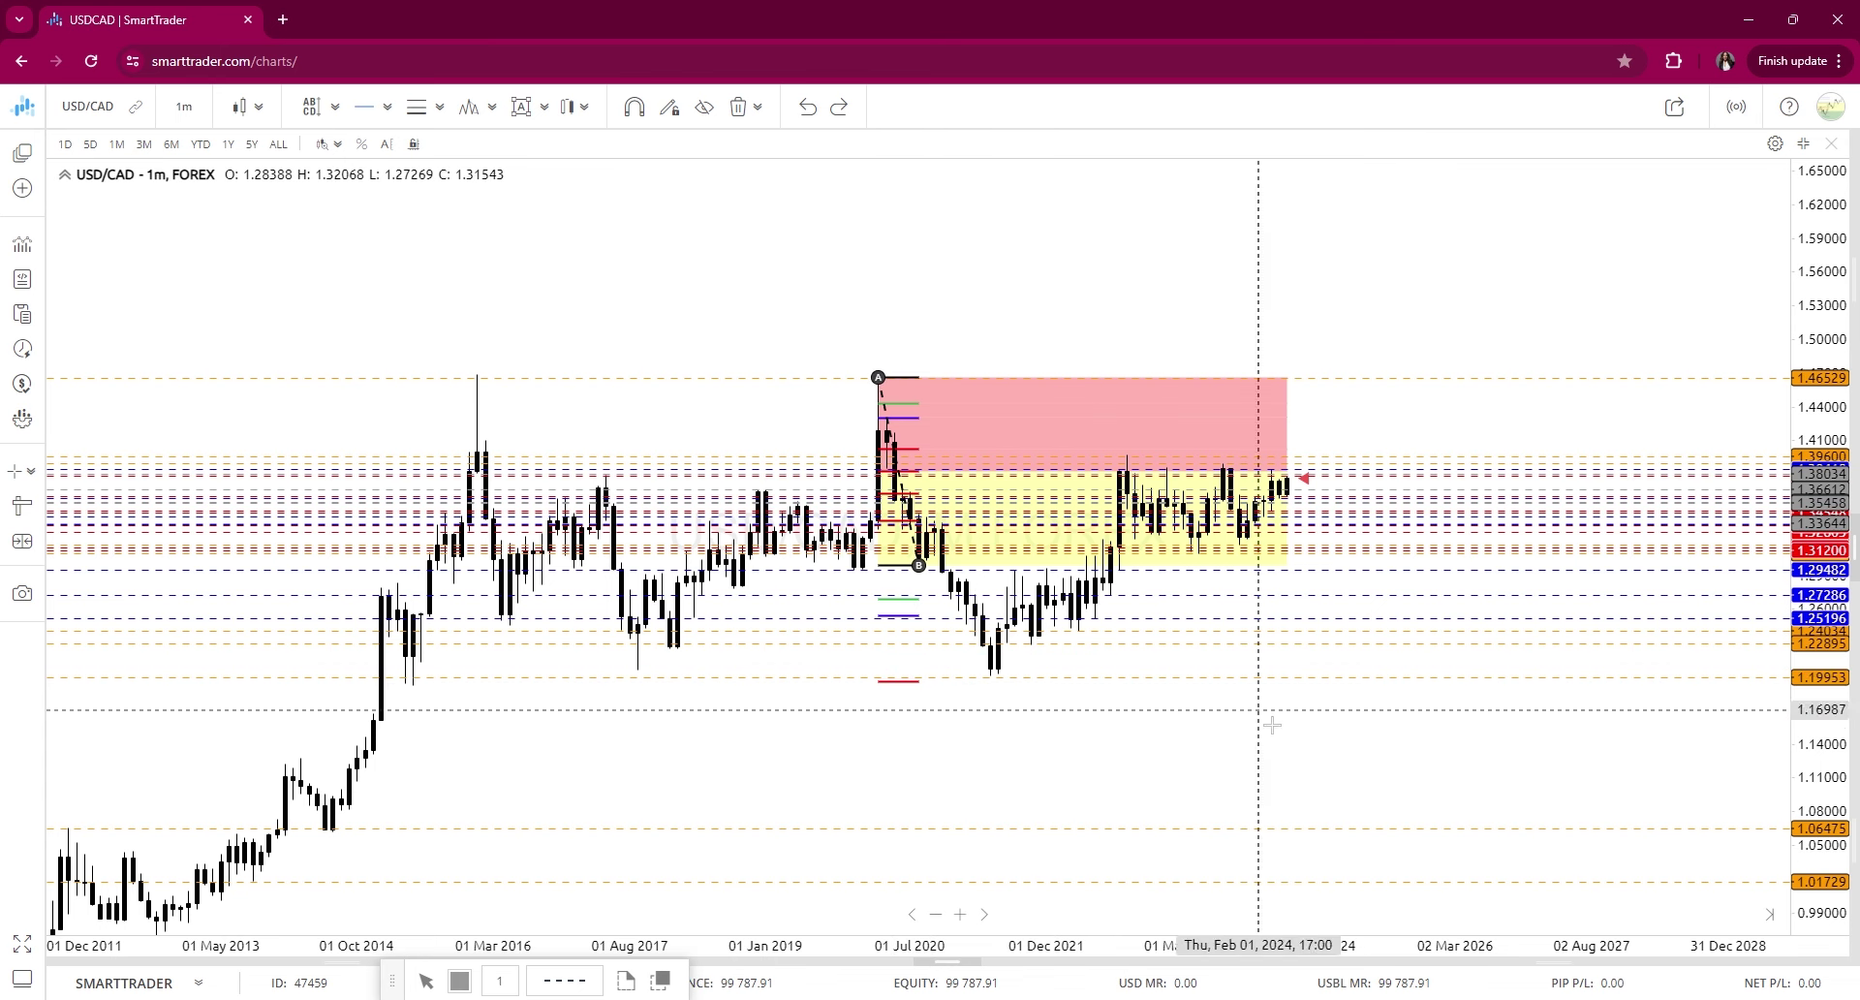
left_click(975, 693)
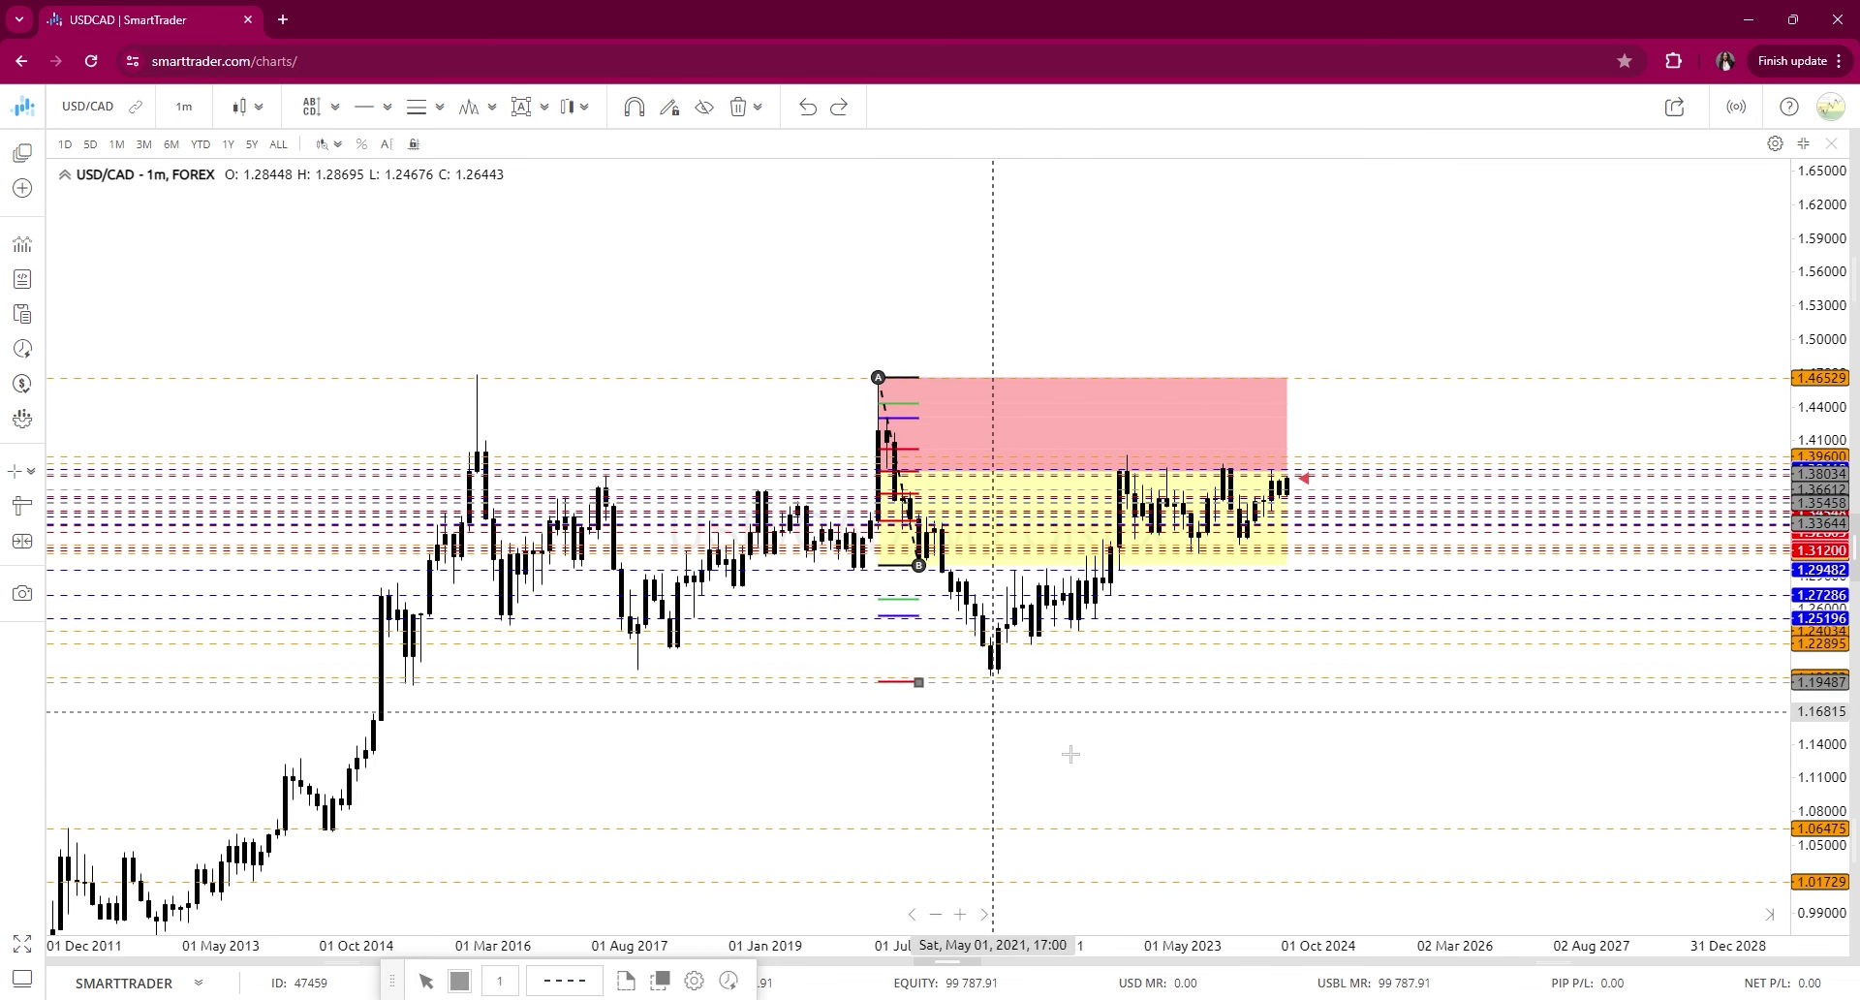
left_click(562, 982)
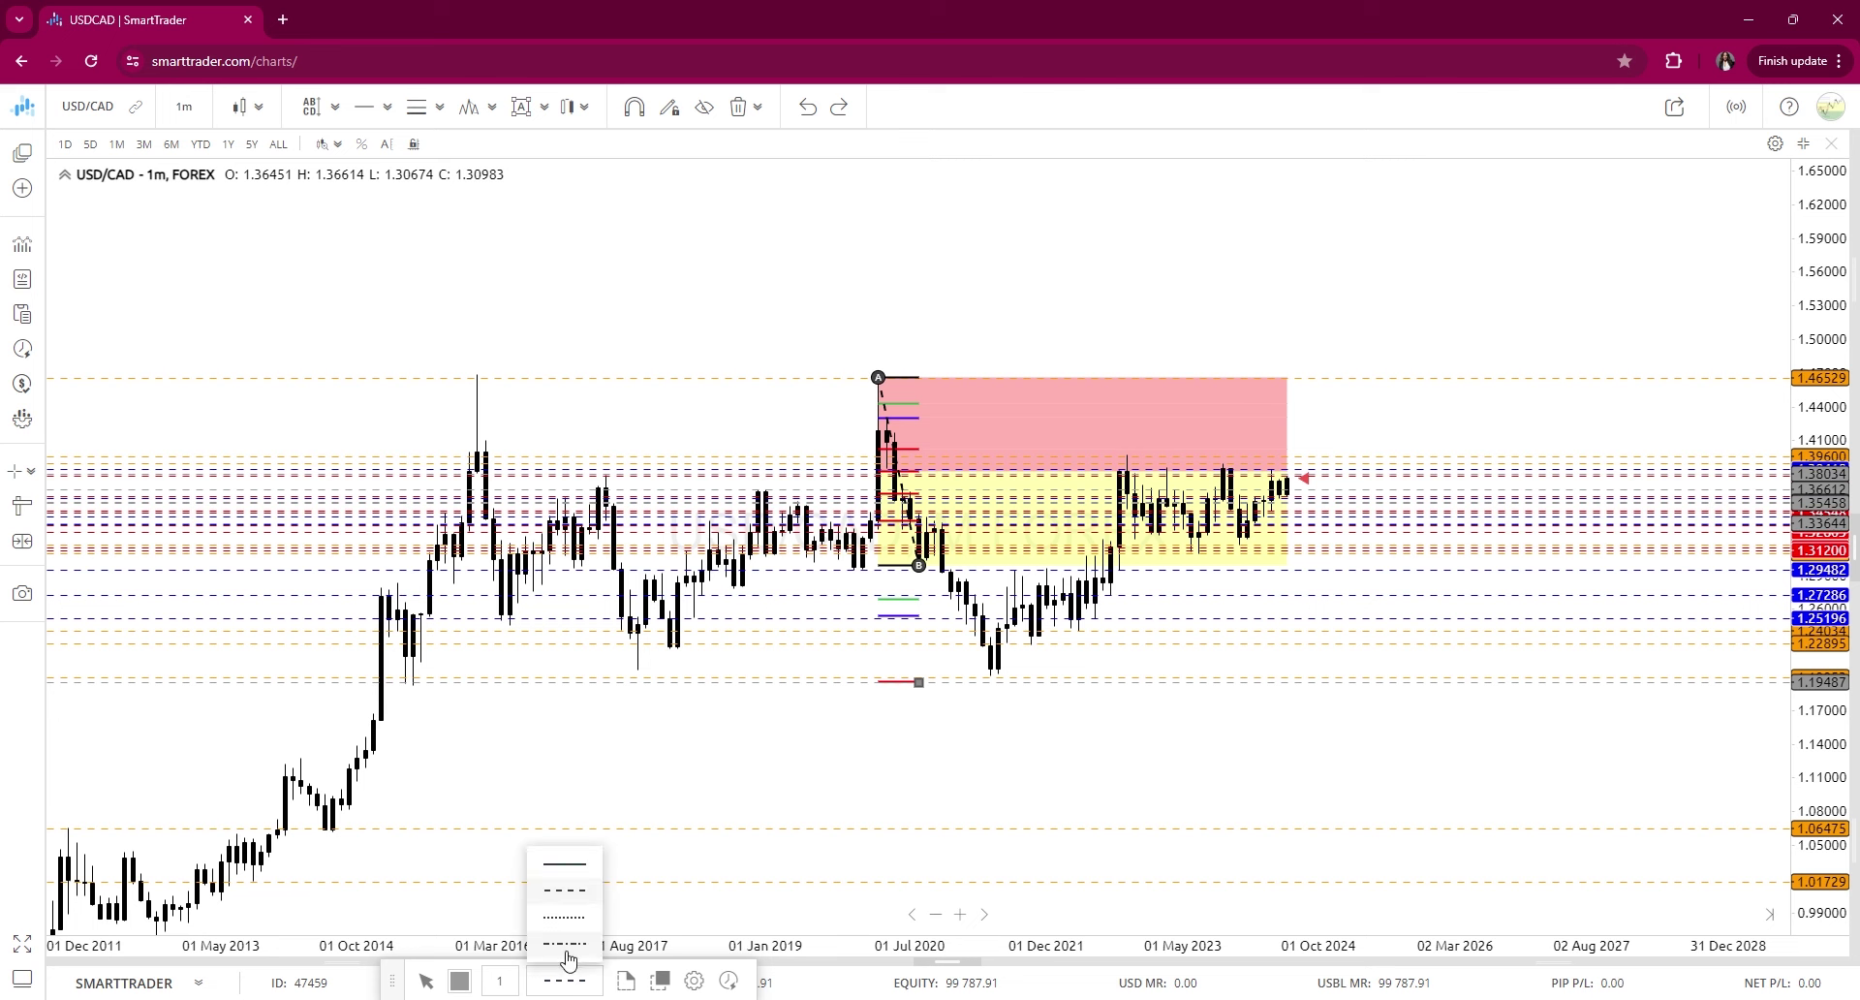
left_click(572, 942)
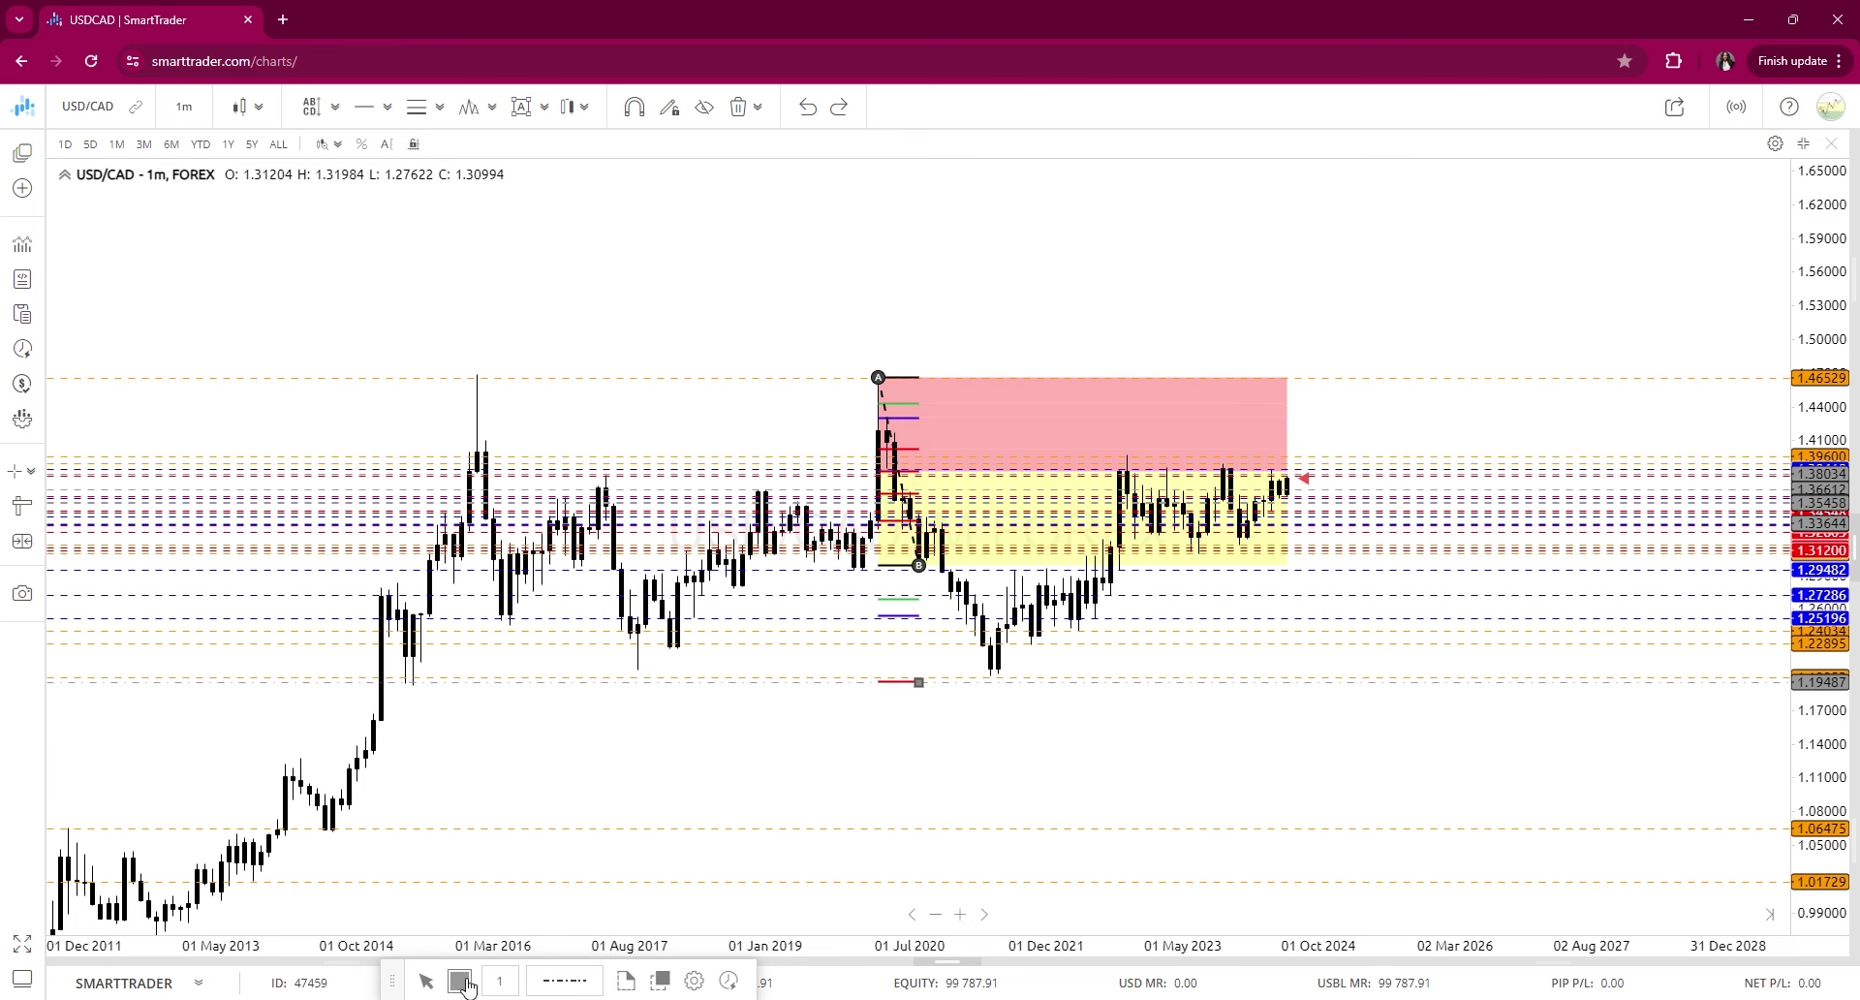
left_click(460, 982)
left_click(523, 766)
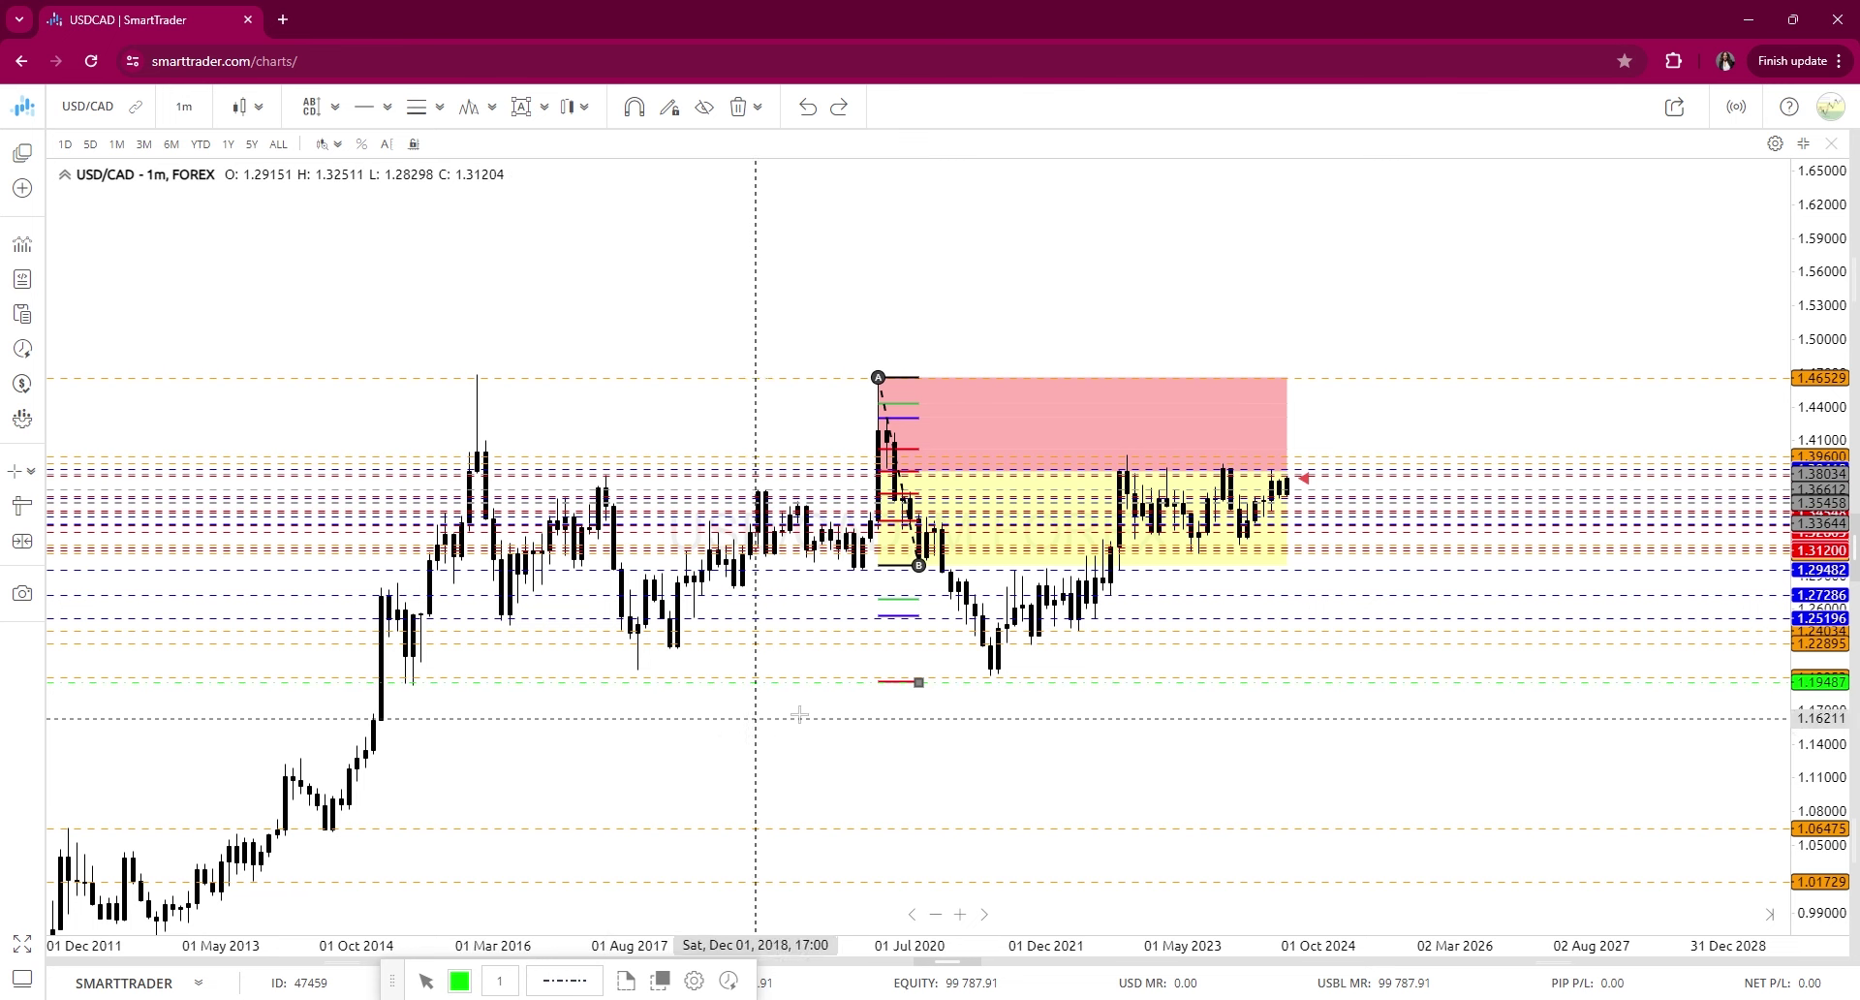
left_click(883, 399)
left_click(886, 402)
left_click(886, 395)
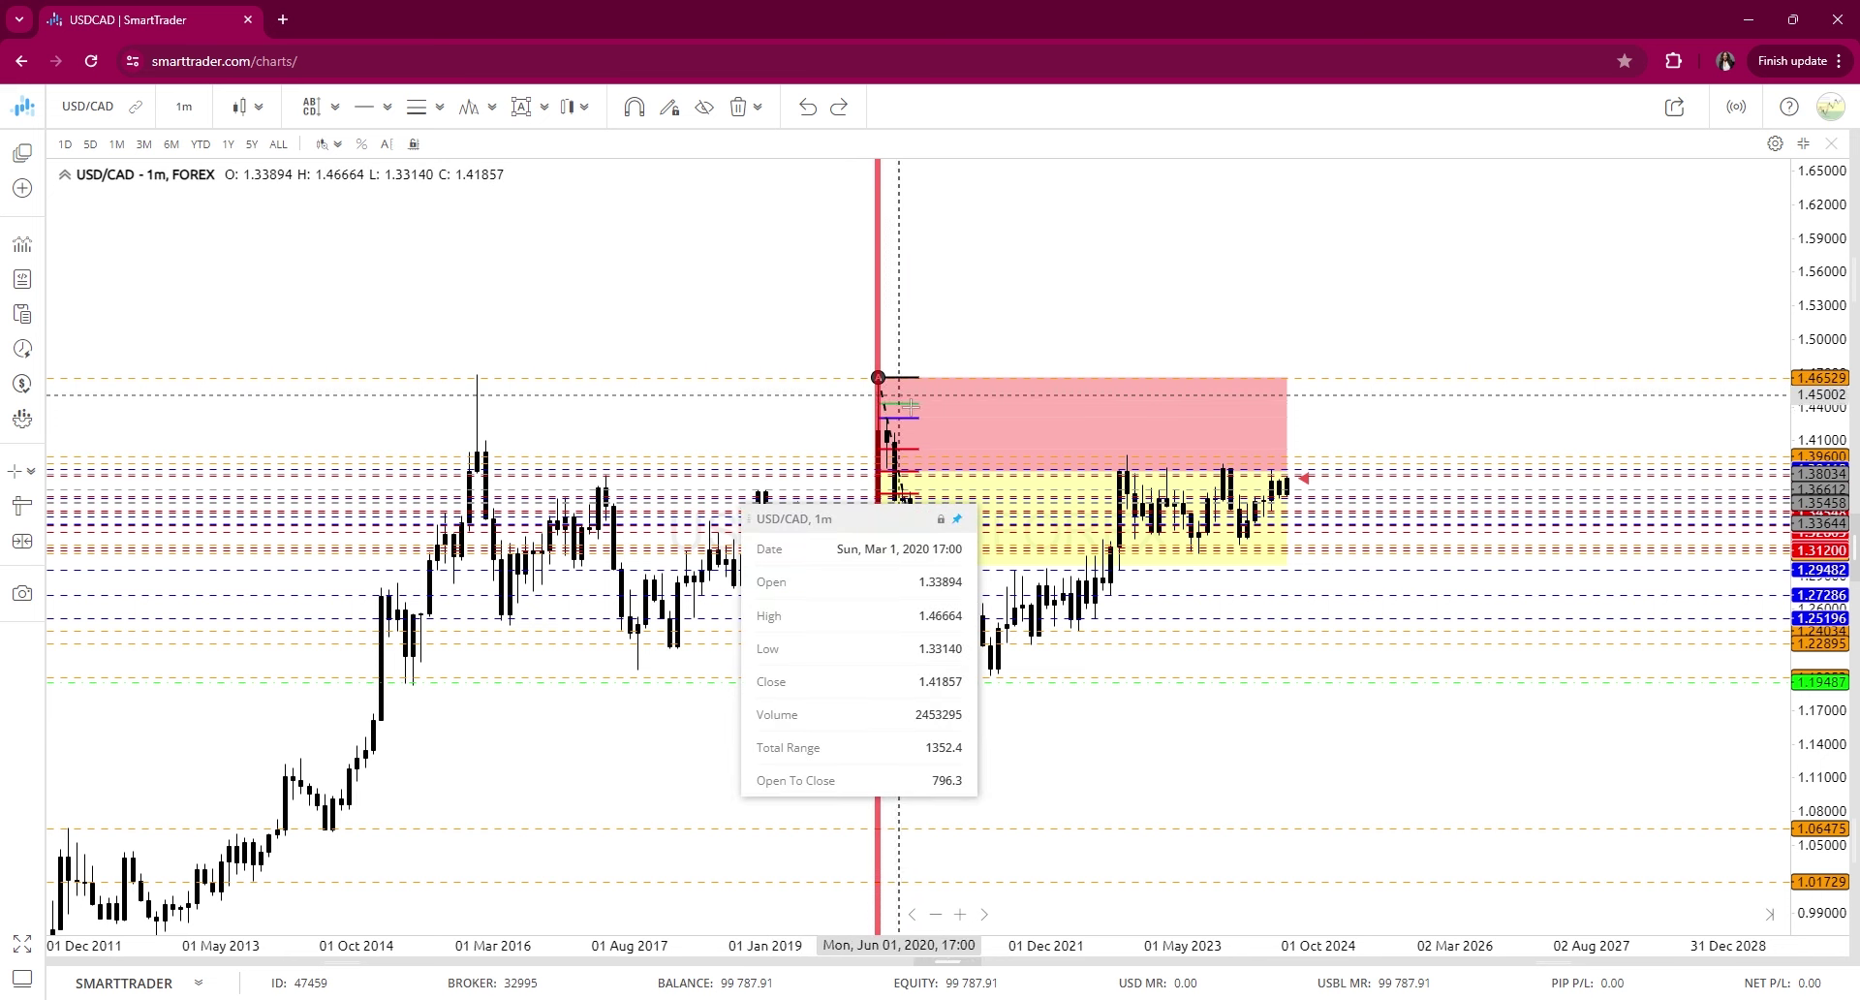
left_click(1365, 438)
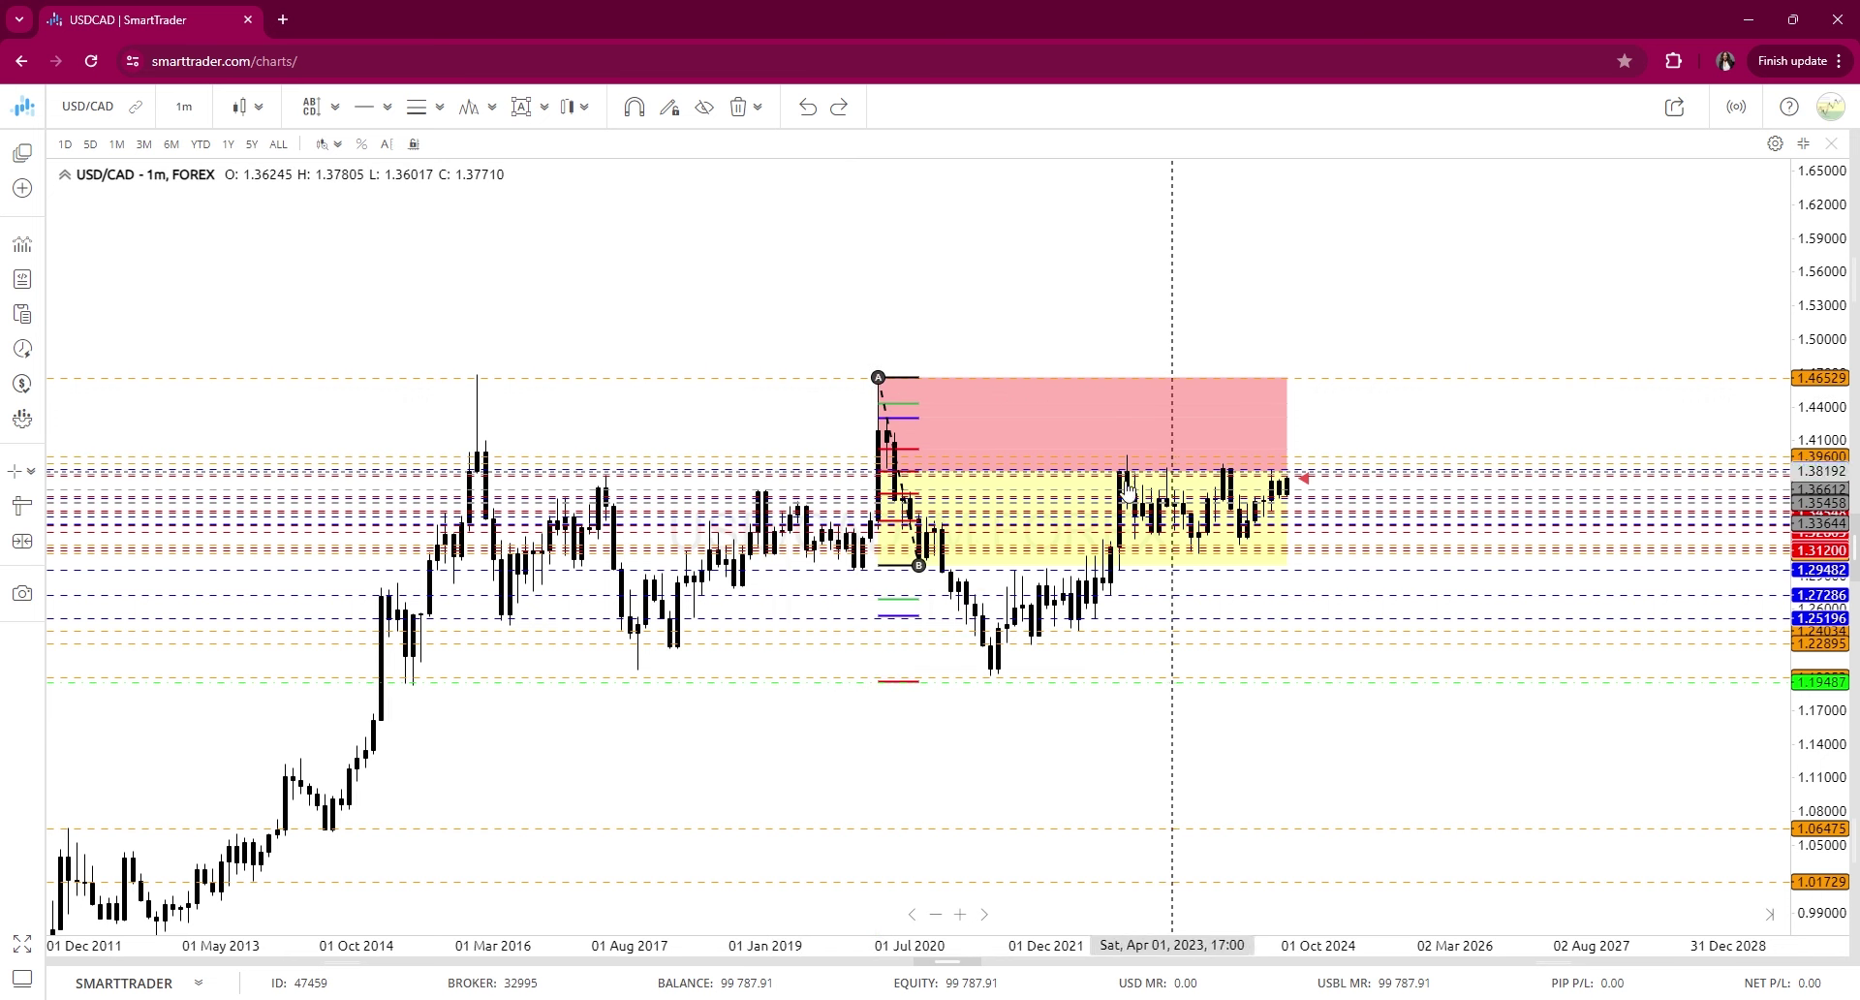
Delete the ABCD wave drawing from the monthly USD/CAD chart, keeping the green horizontal line
left_click(1854, 547)
left_click(1817, 706)
left_click(1788, 770)
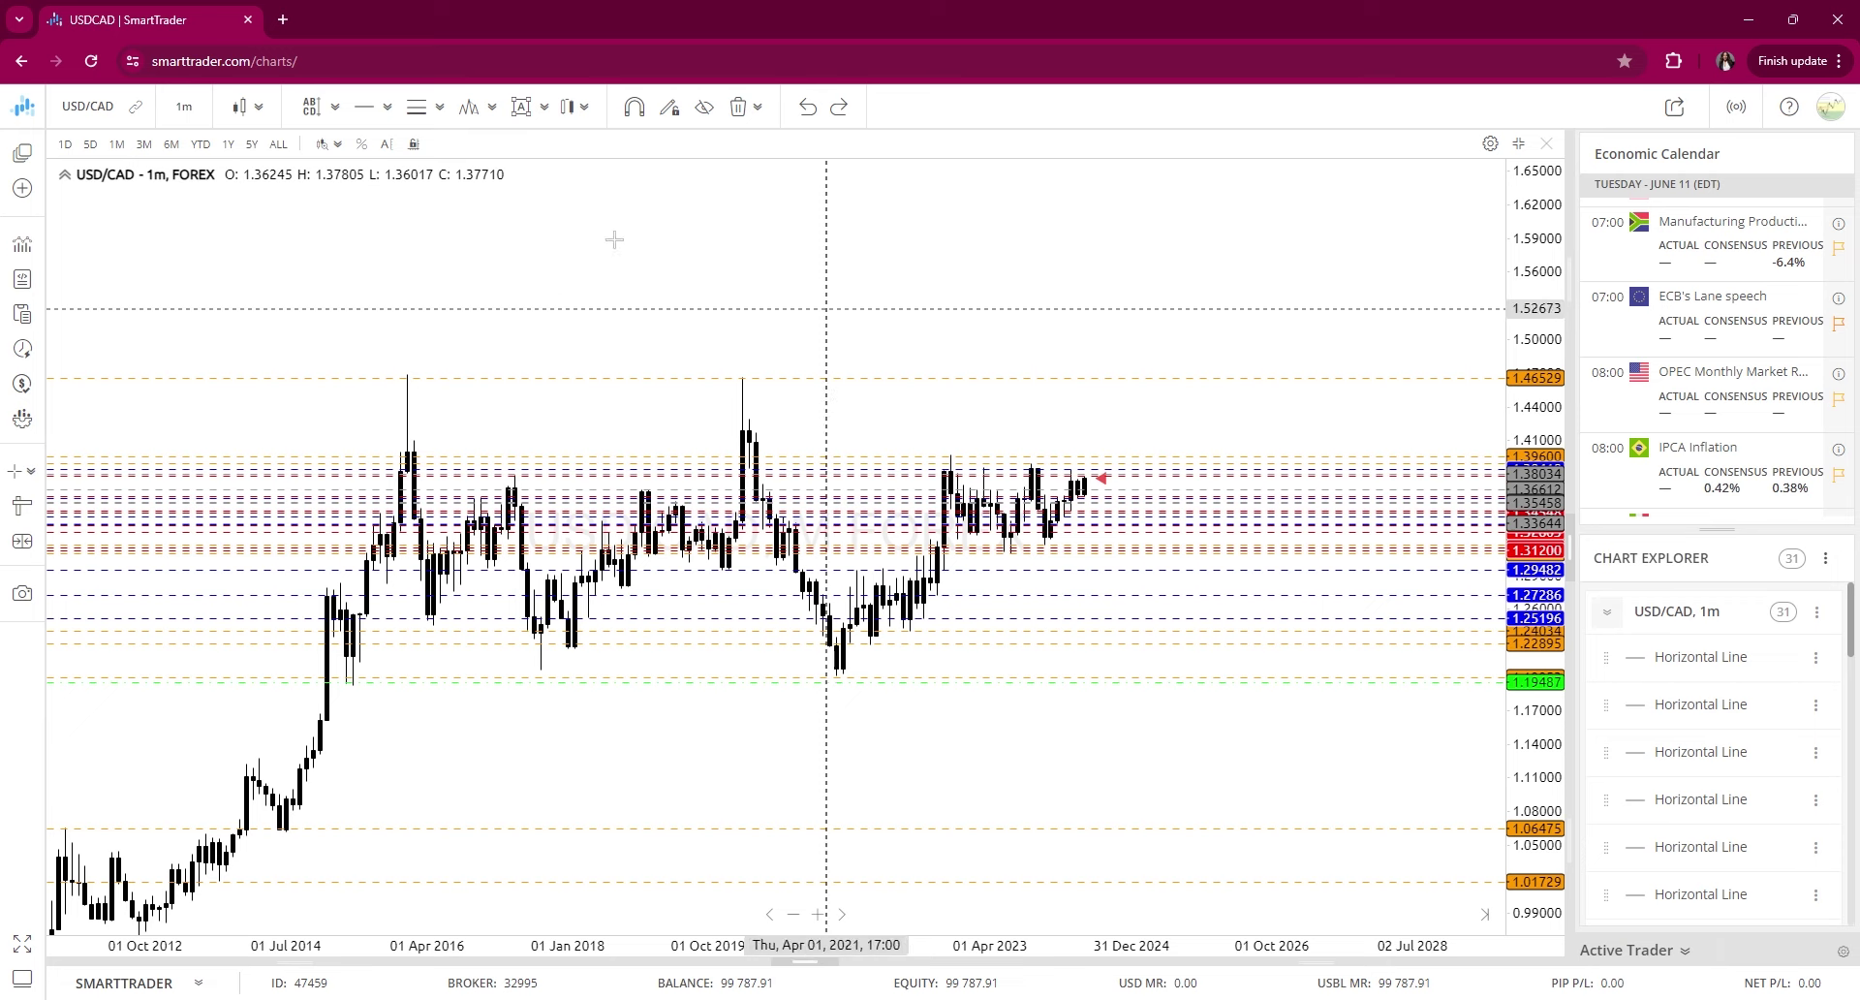
left_click(1570, 550)
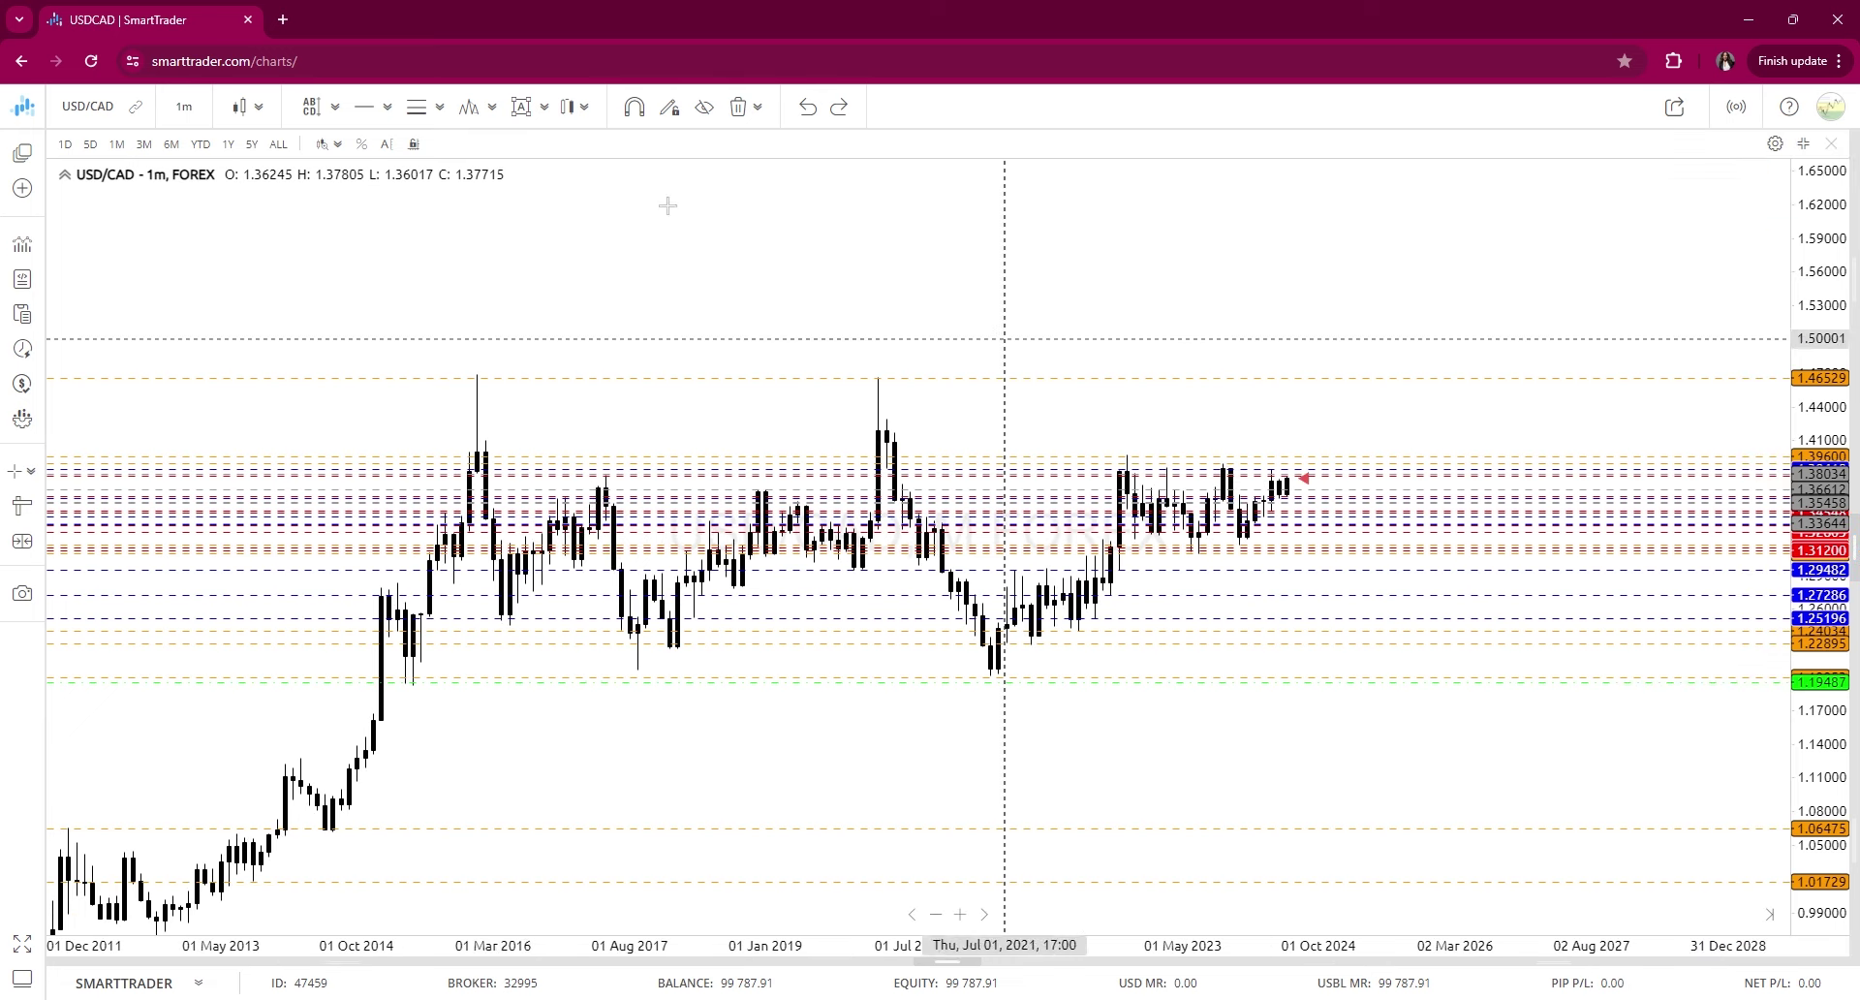
Switch the chart to the 1 week timeframe and draw an ABCD wave from the October 2022 high down to the November 2022 low
left_click(184, 107)
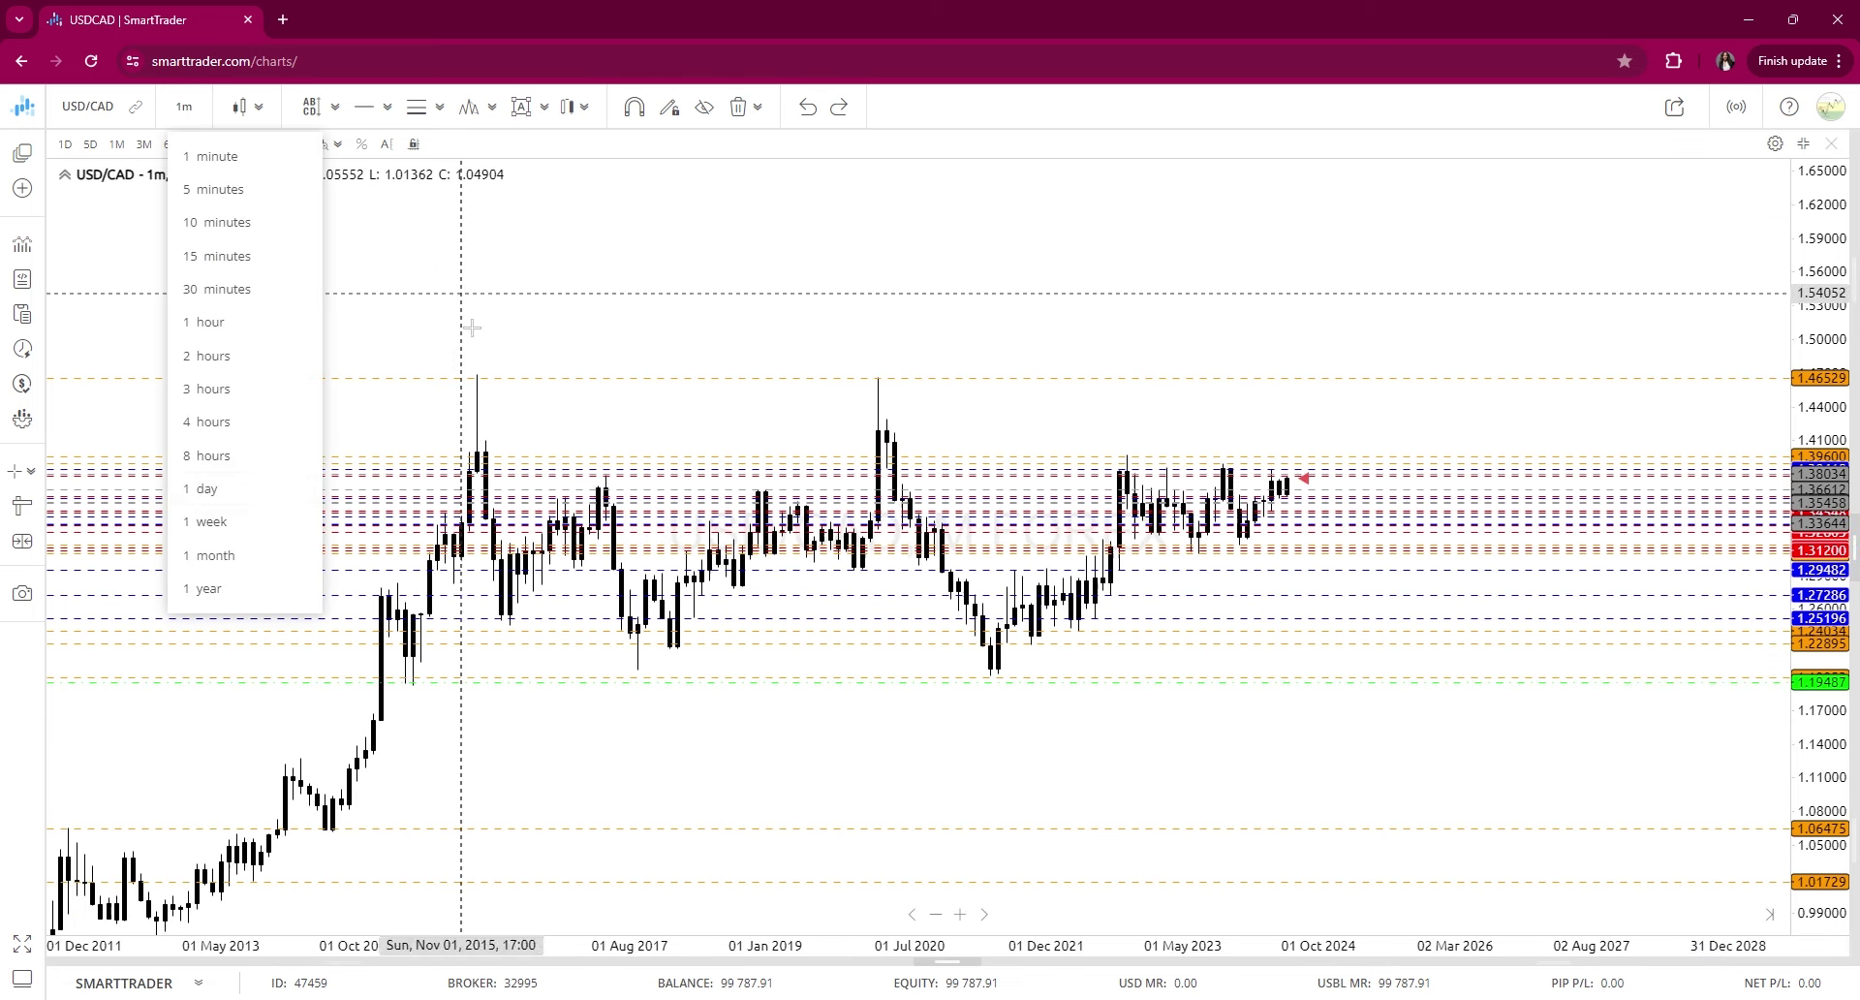
left_click(284, 531)
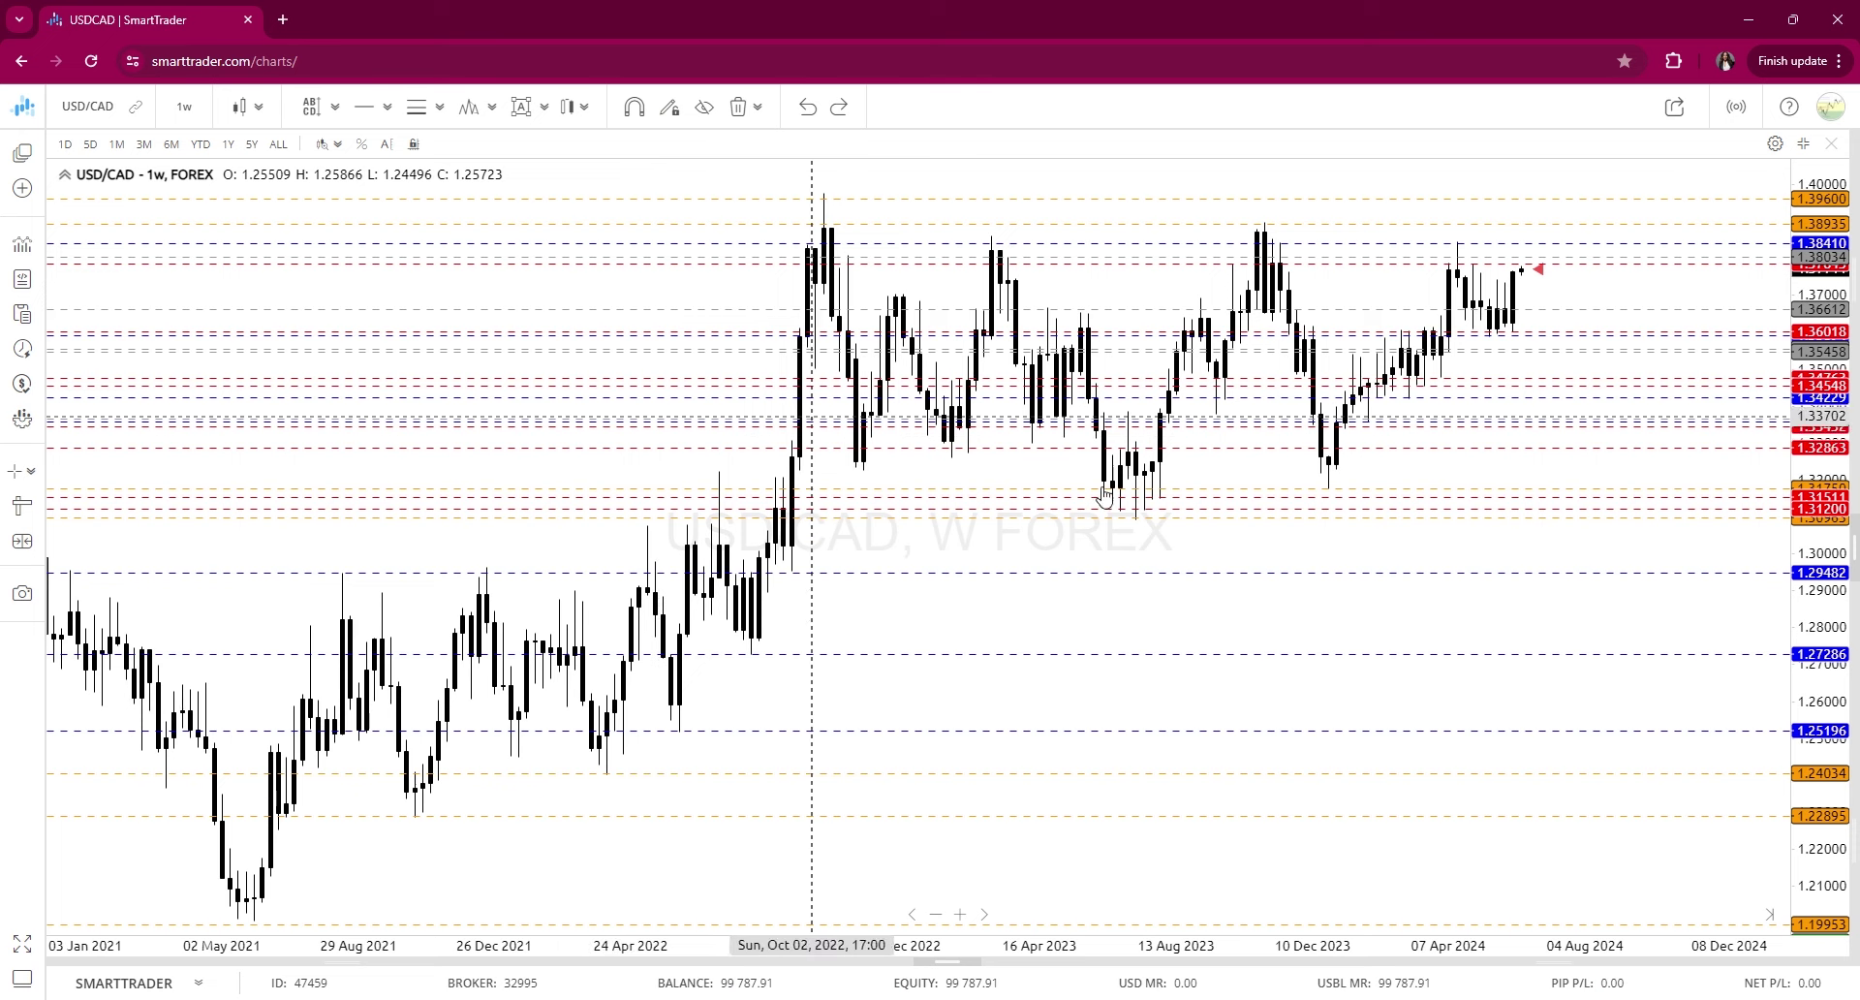
left_click_drag(1325, 627, 990, 733)
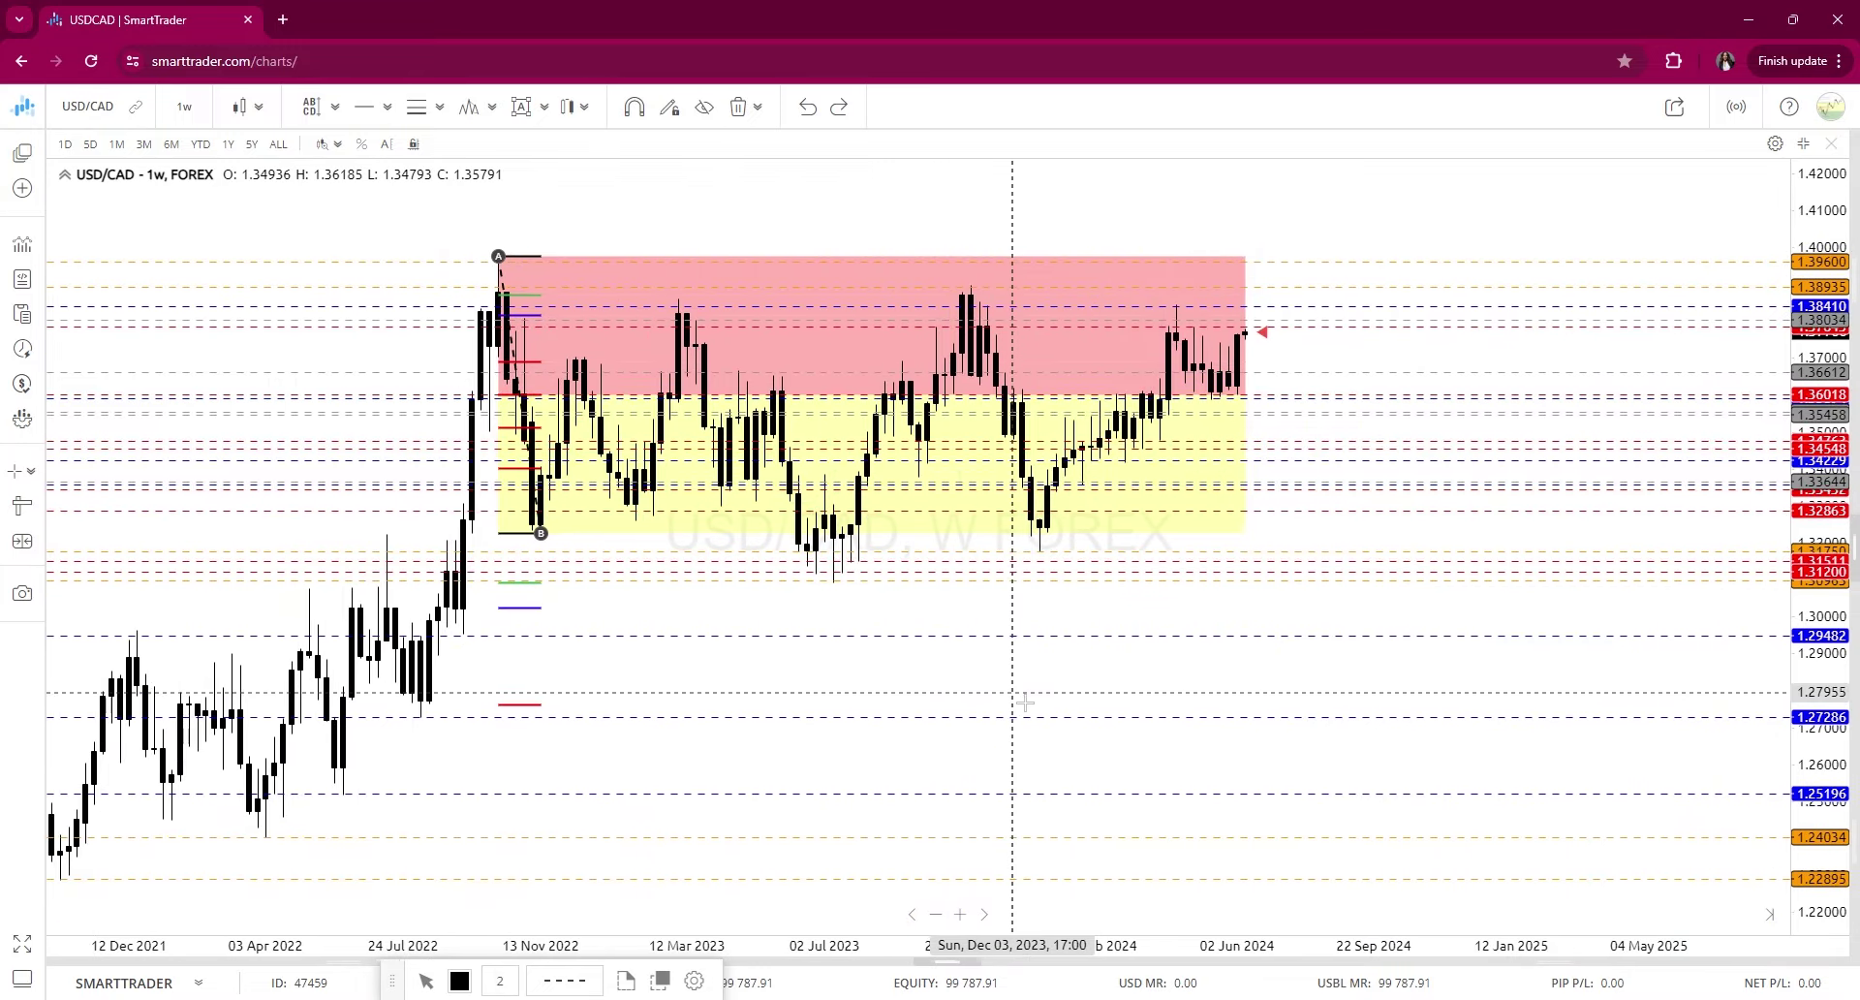
left_click_drag(1025, 701, 1067, 702)
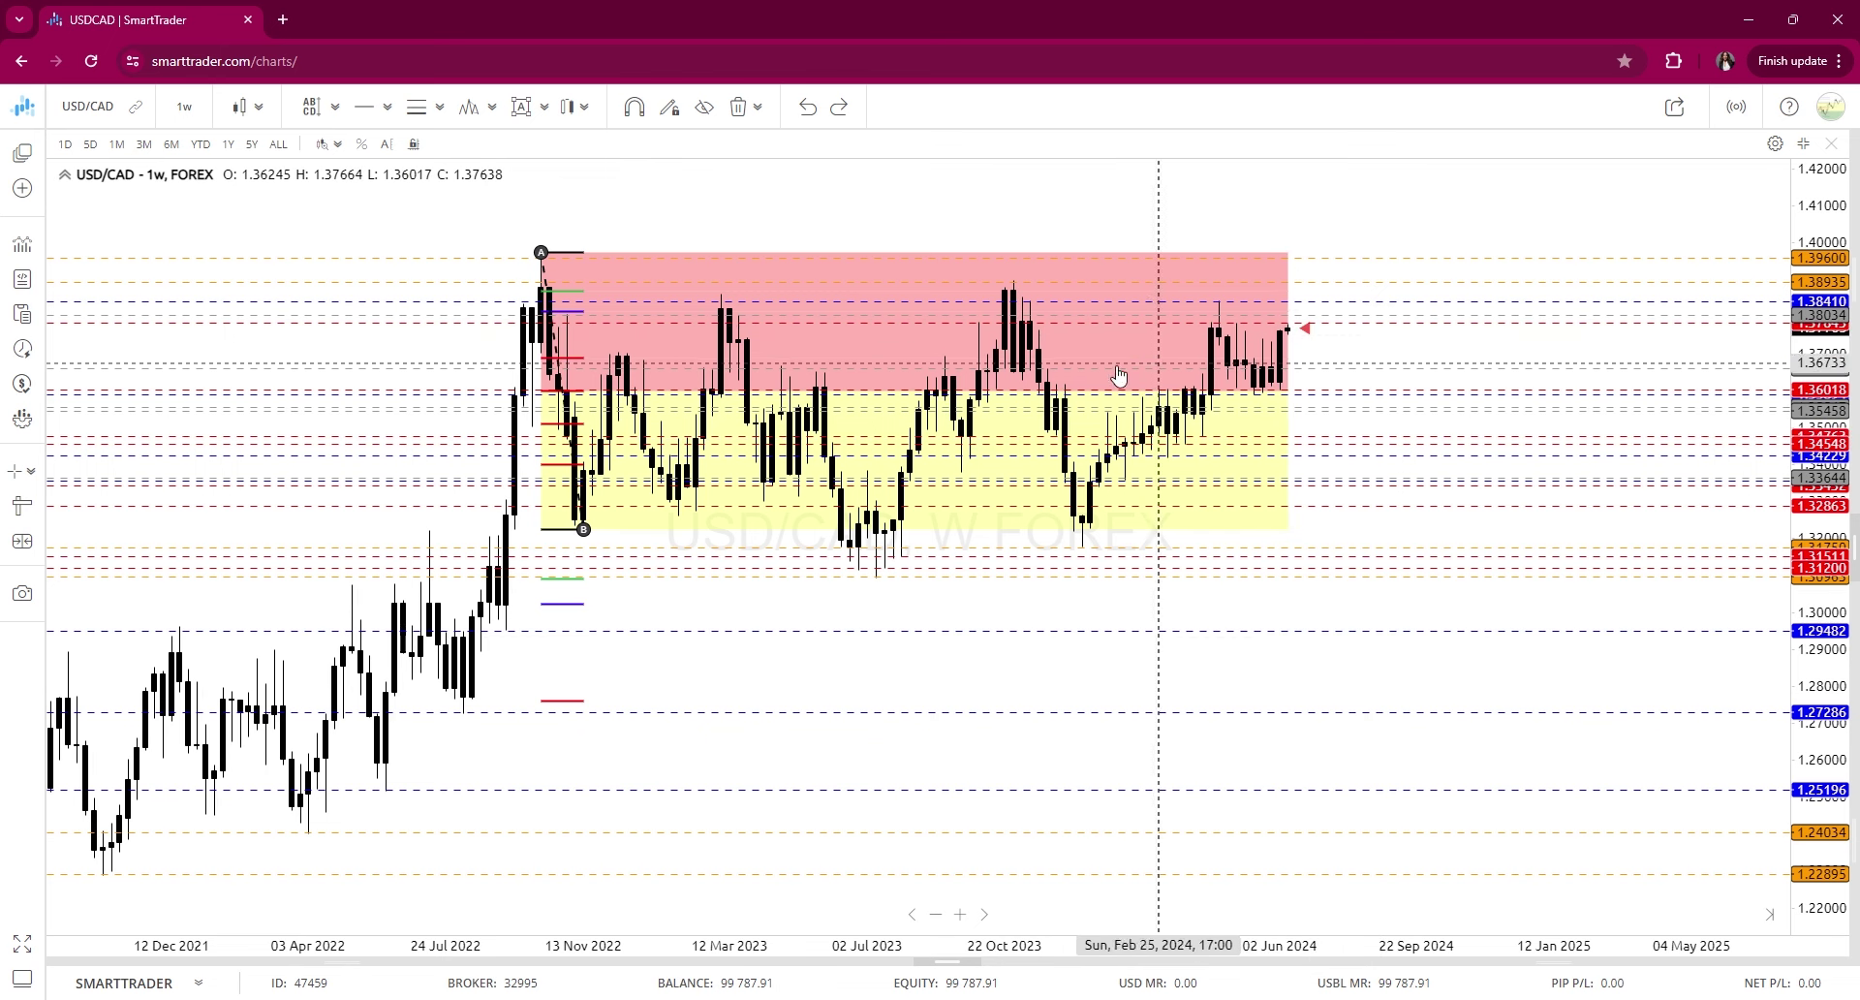
Add a bright green dash-dot horizontal line at the weekly wave's green projection level below point B, 1.30856
left_click(538, 315)
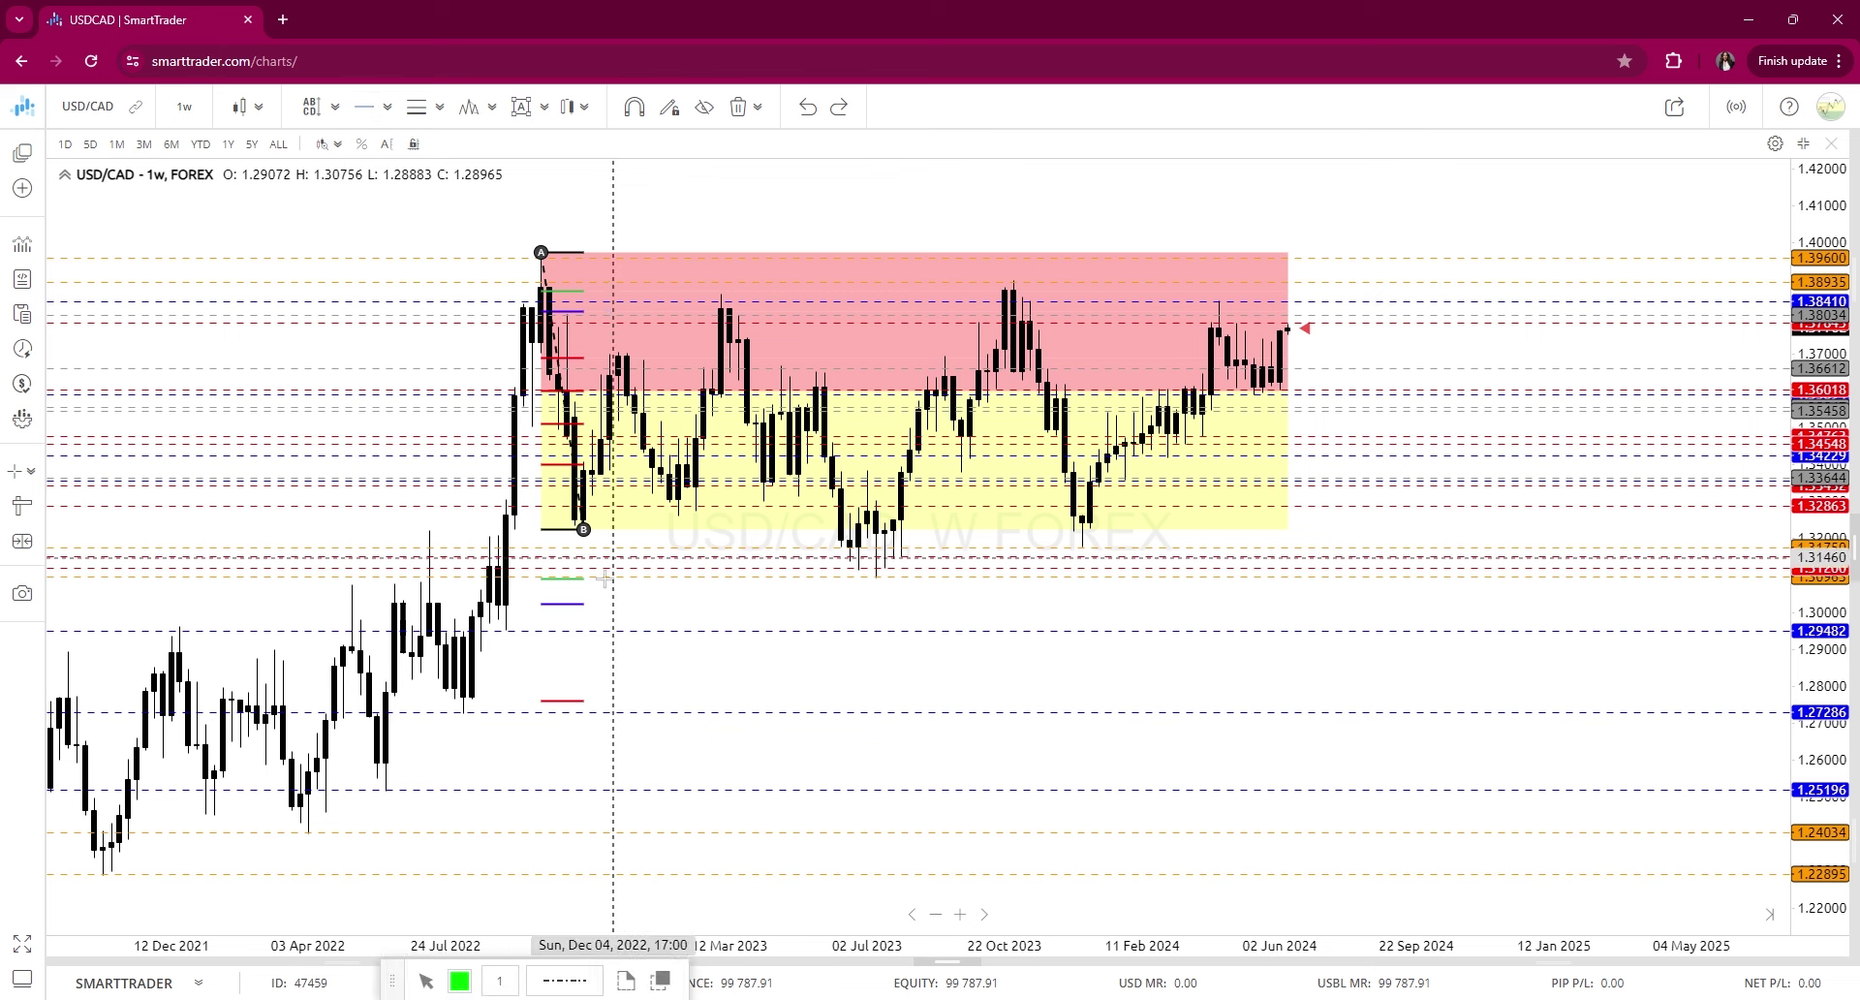
left_click(587, 579)
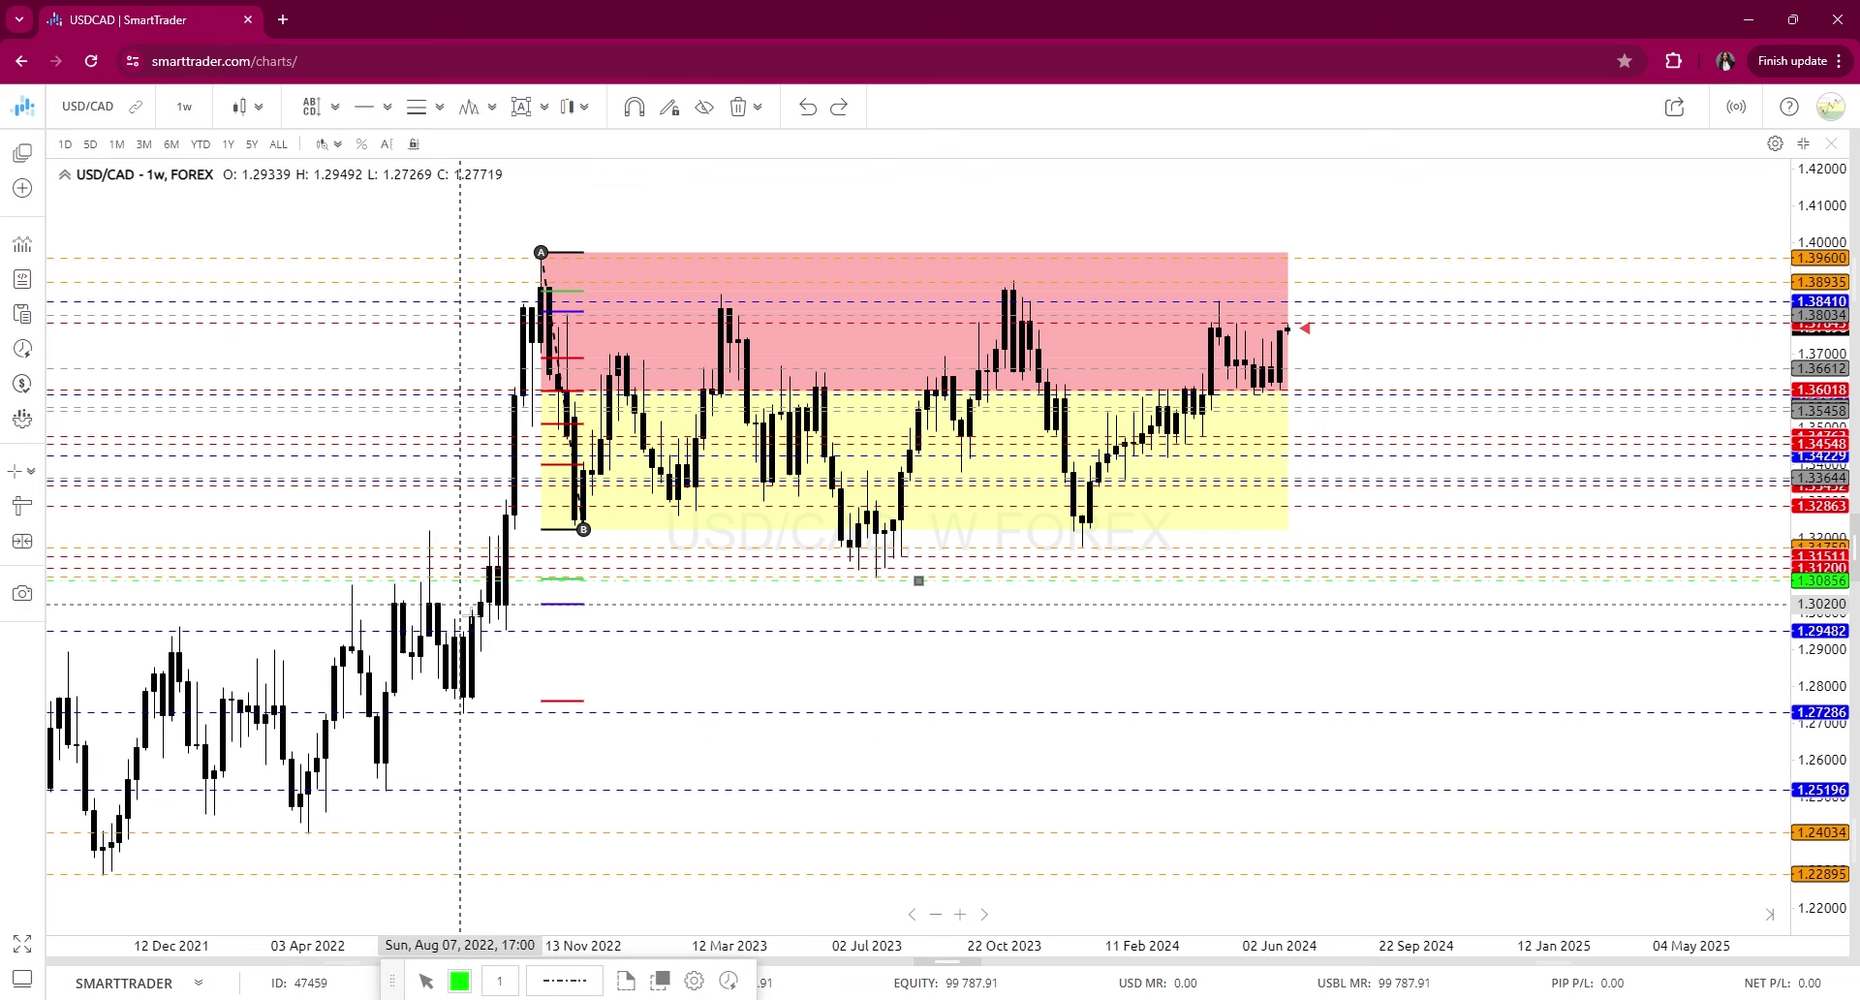
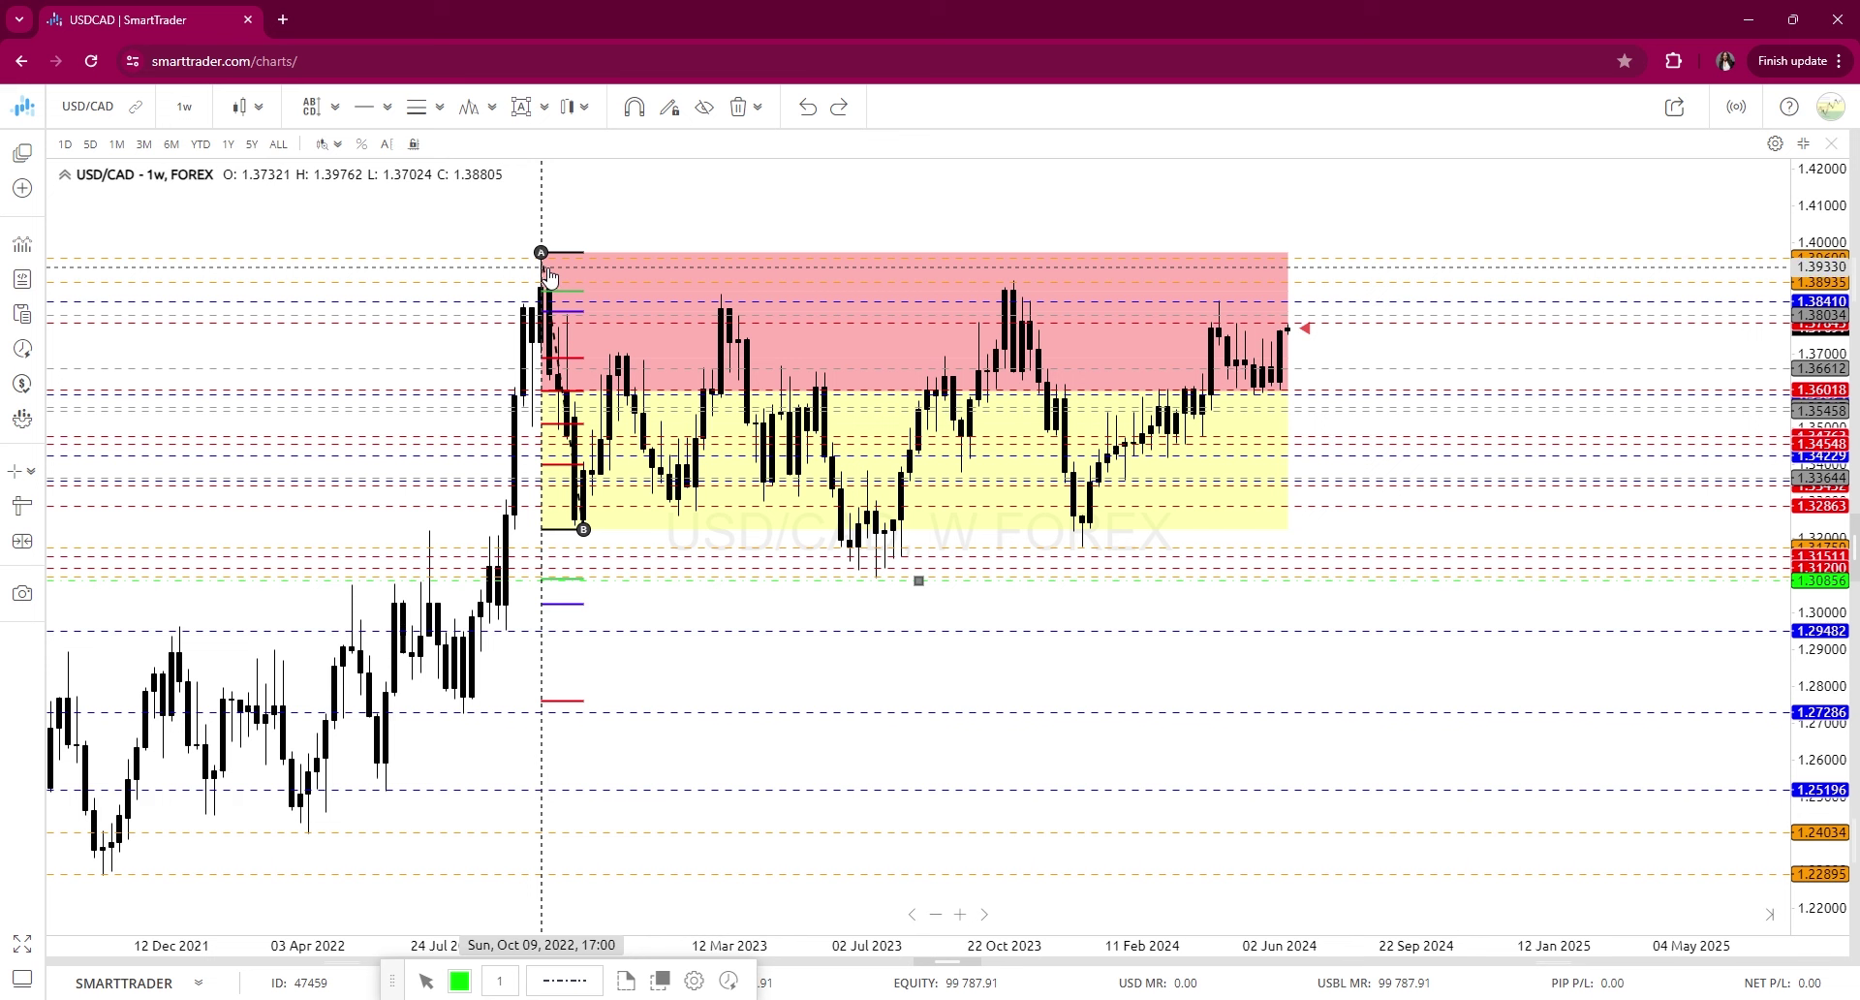
Remove the Smart Fib wave drawing from the weekly chart, keeping the green horizontal line
left_click(546, 275)
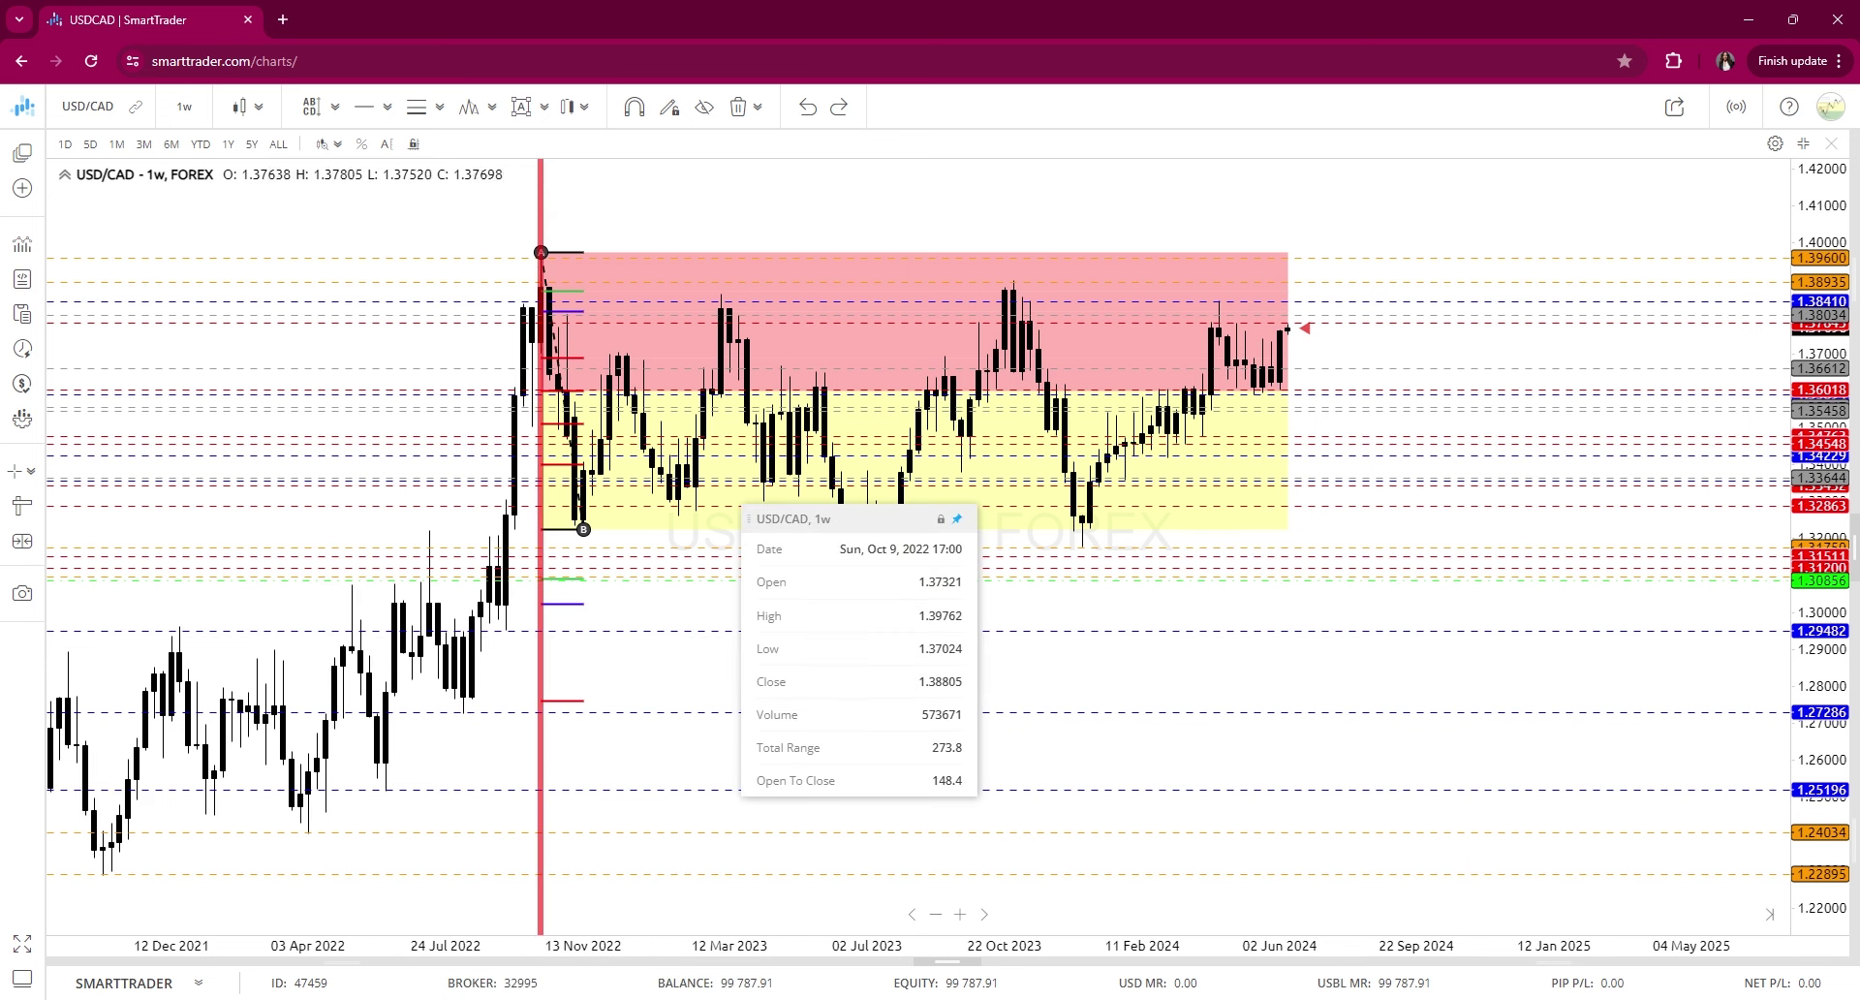
left_click(1854, 548)
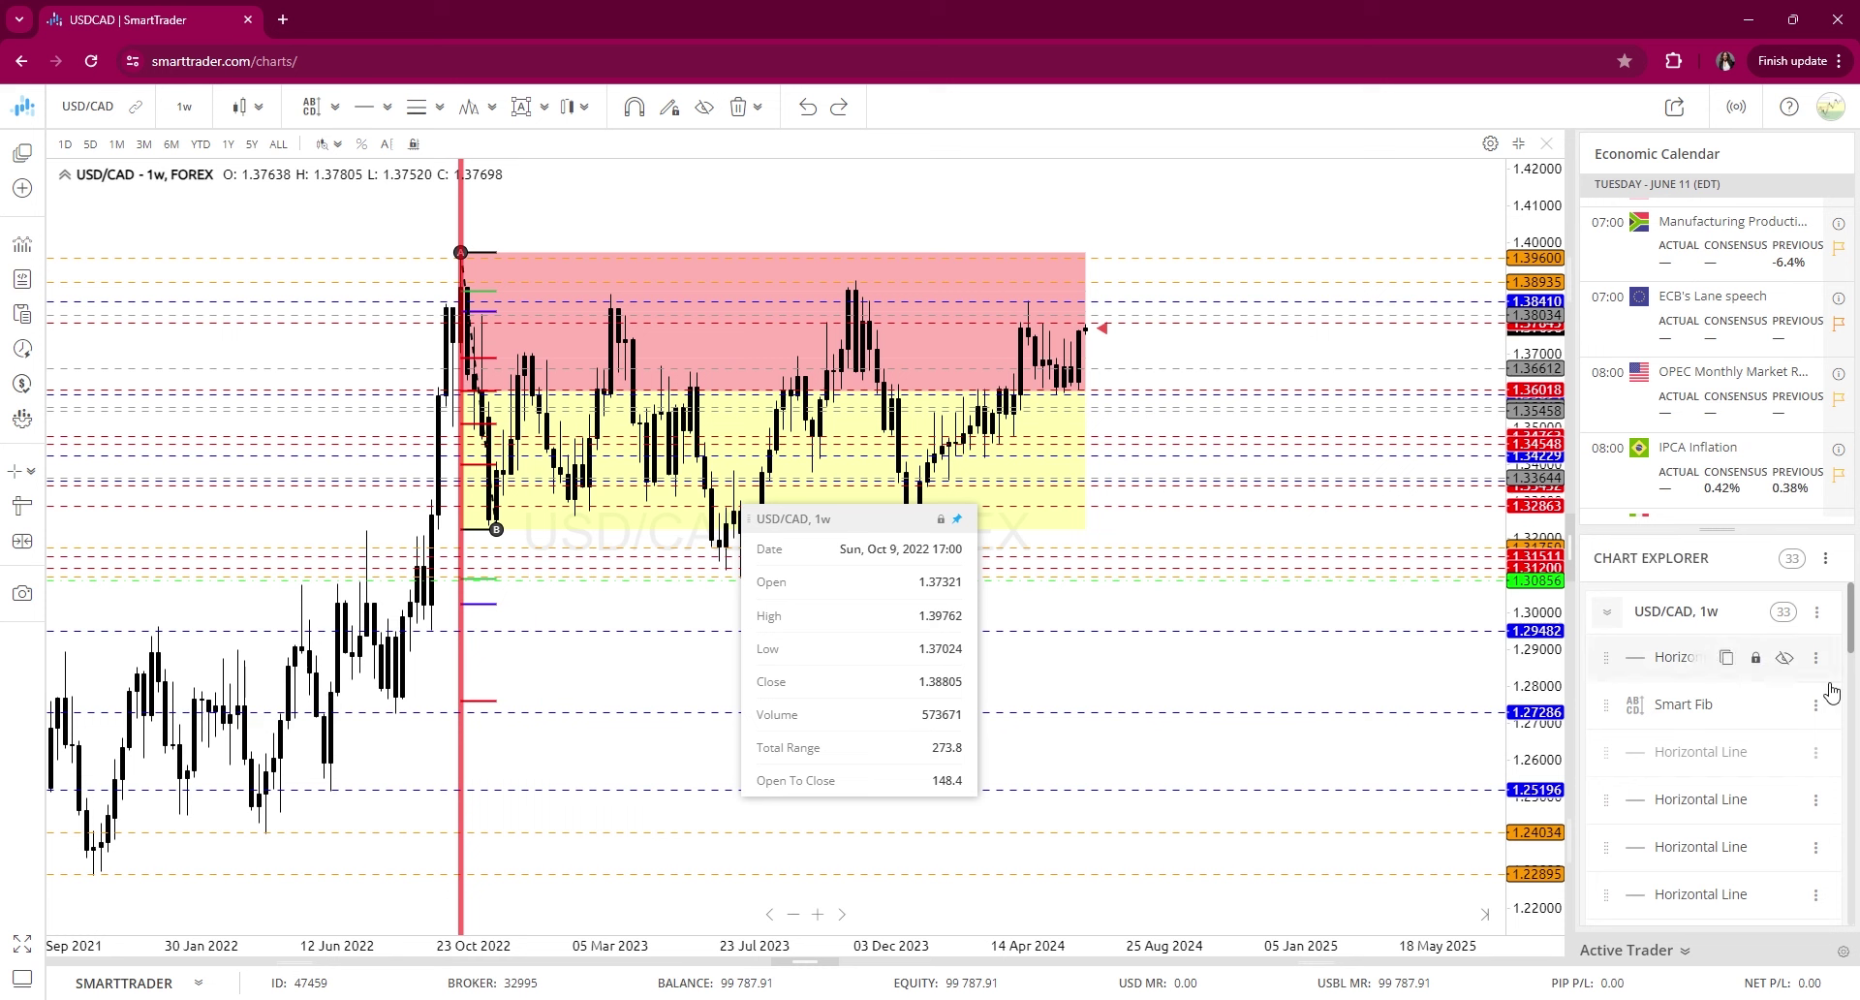
left_click(1814, 713)
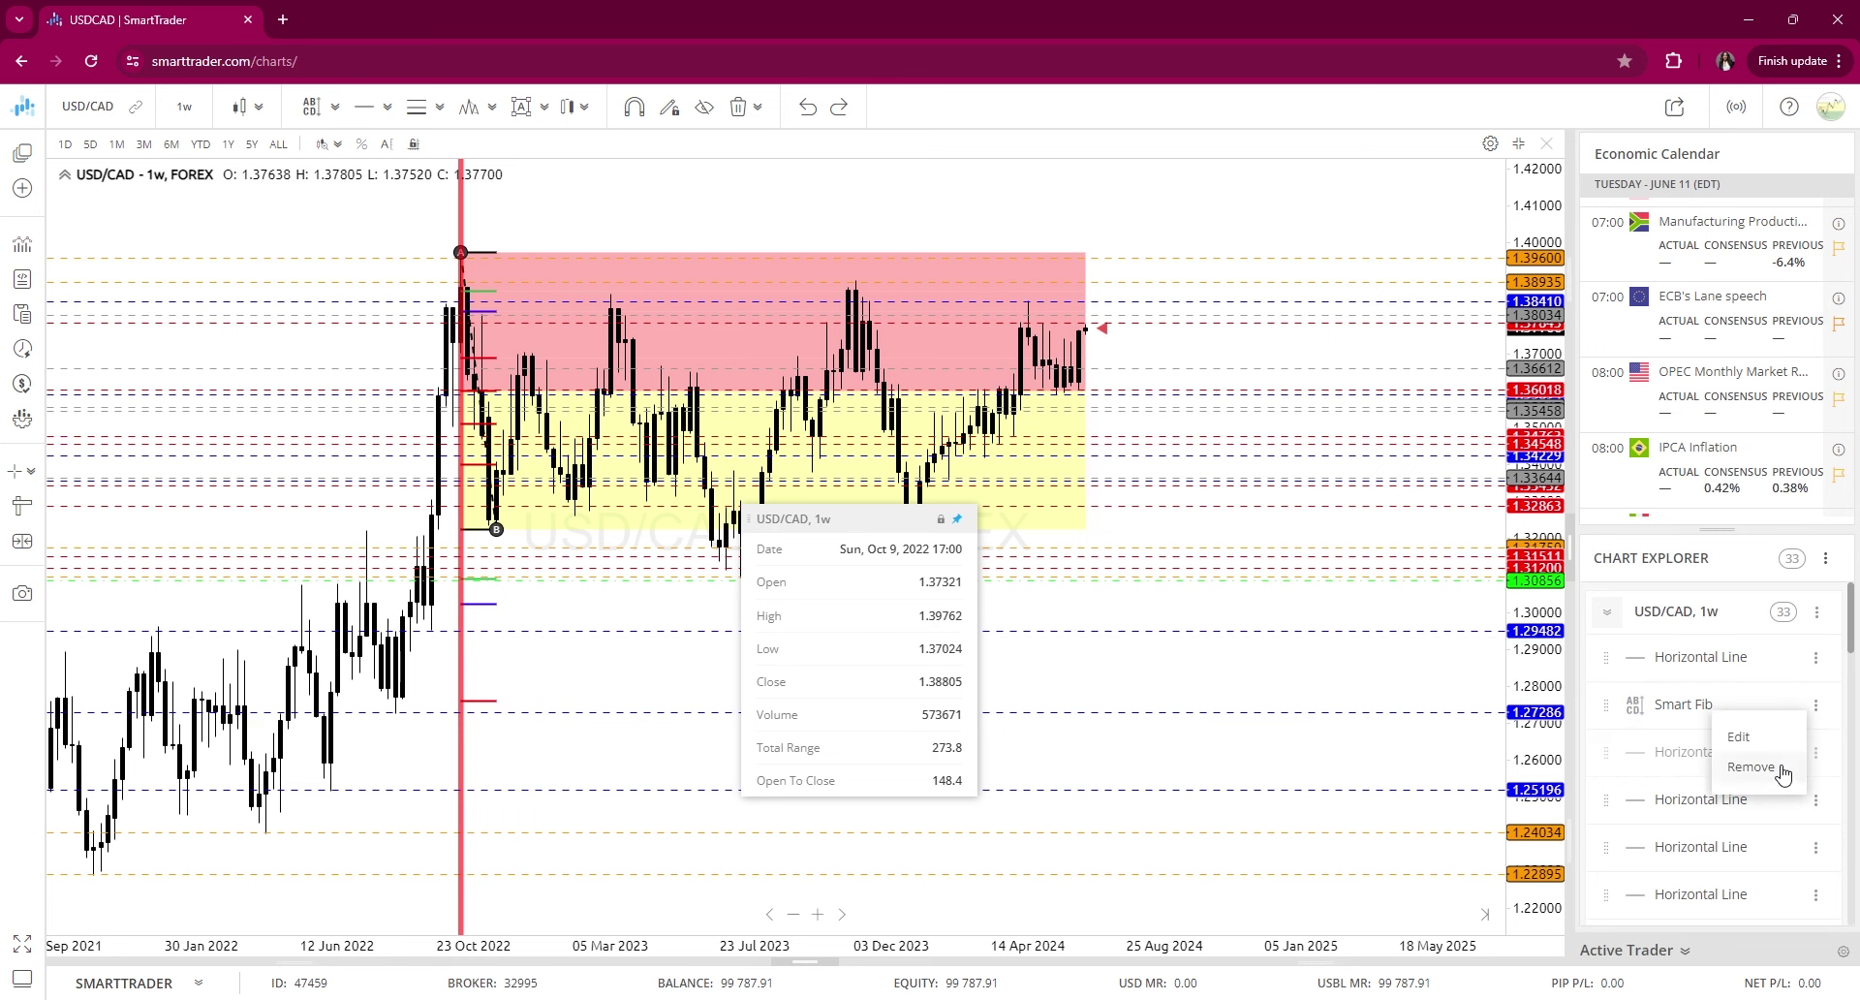
left_click(1751, 771)
left_click(1572, 545)
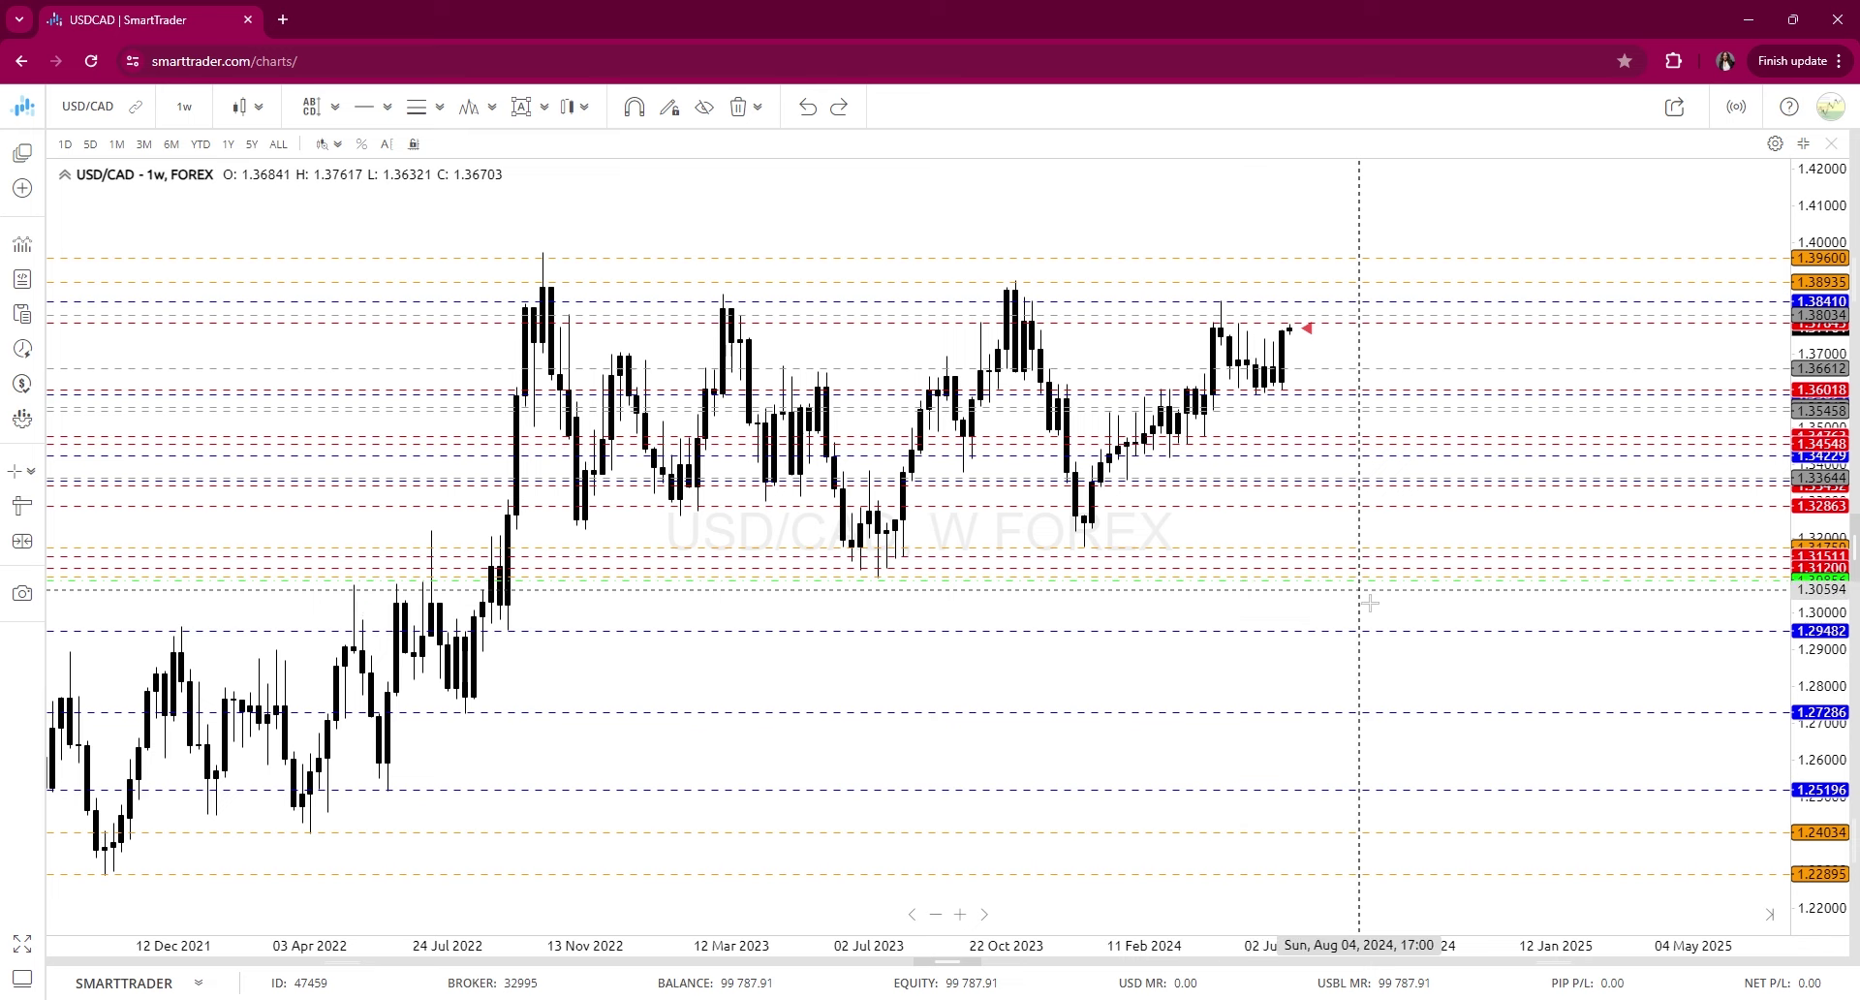
Switch to the 1 day timeframe, try ABCD waves rising from the December 2023 low to the April 2024 high, and undo them
left_click(186, 109)
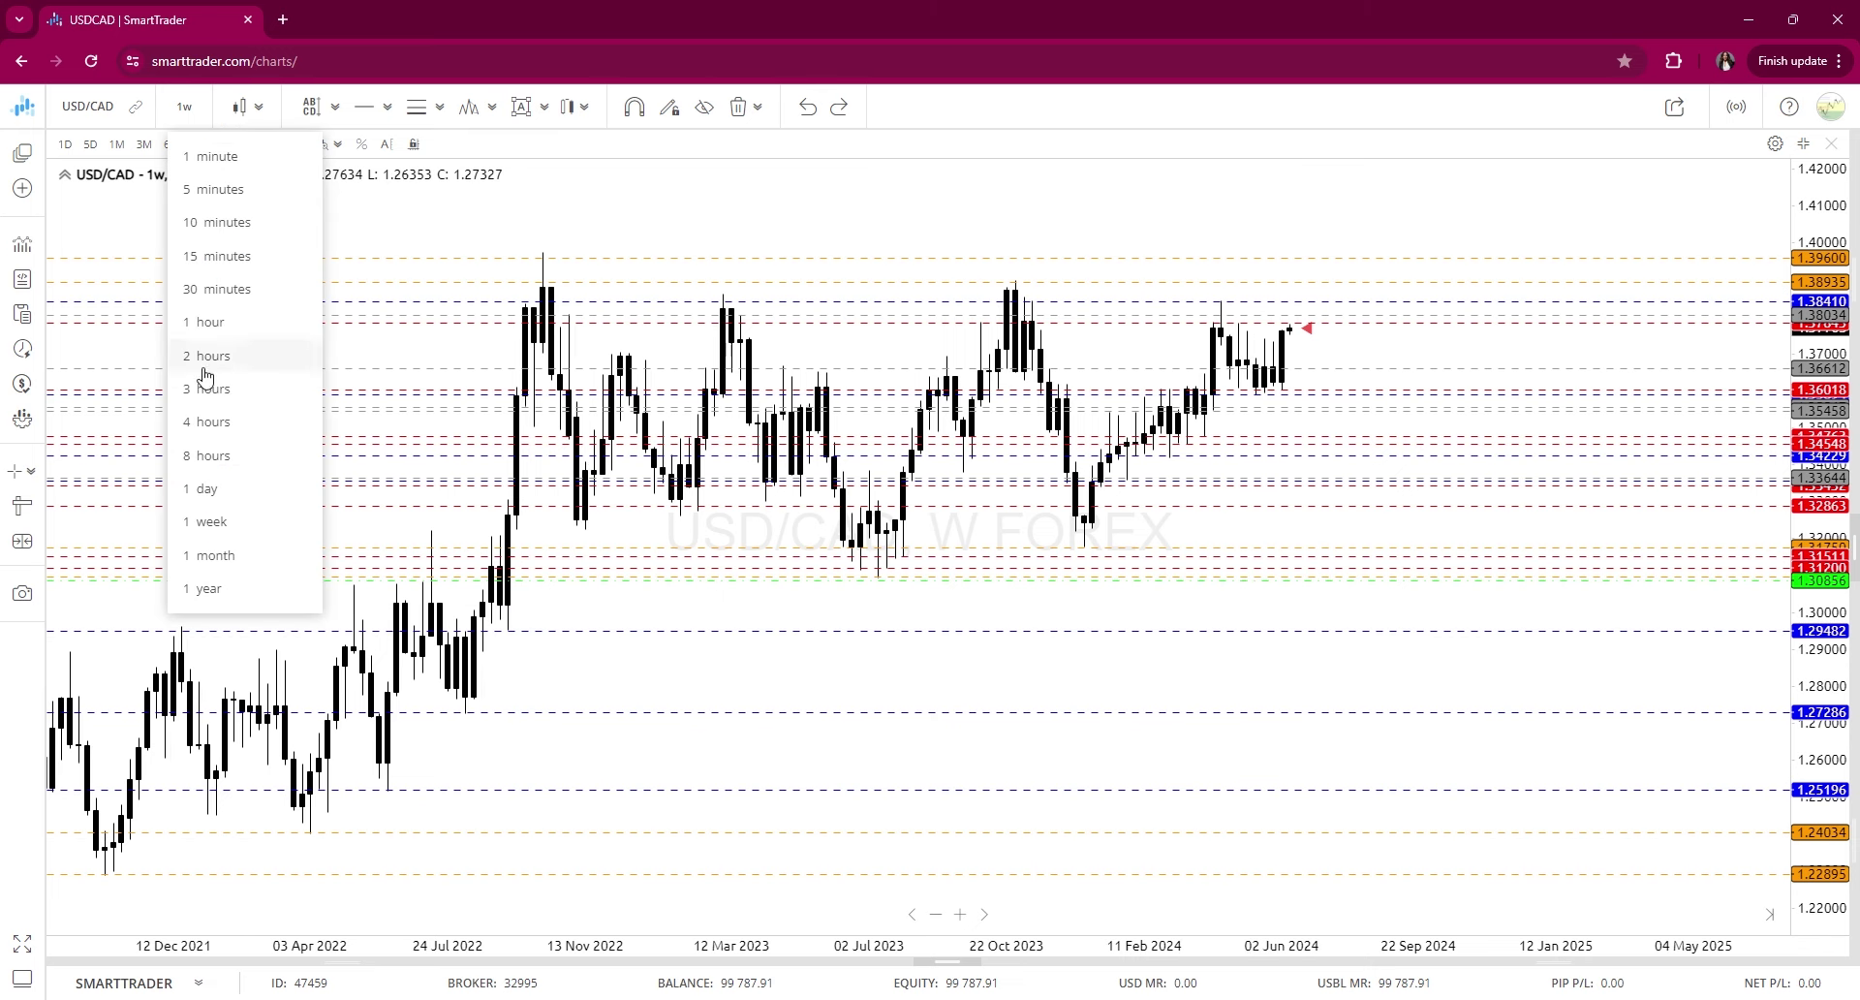
left_click(207, 488)
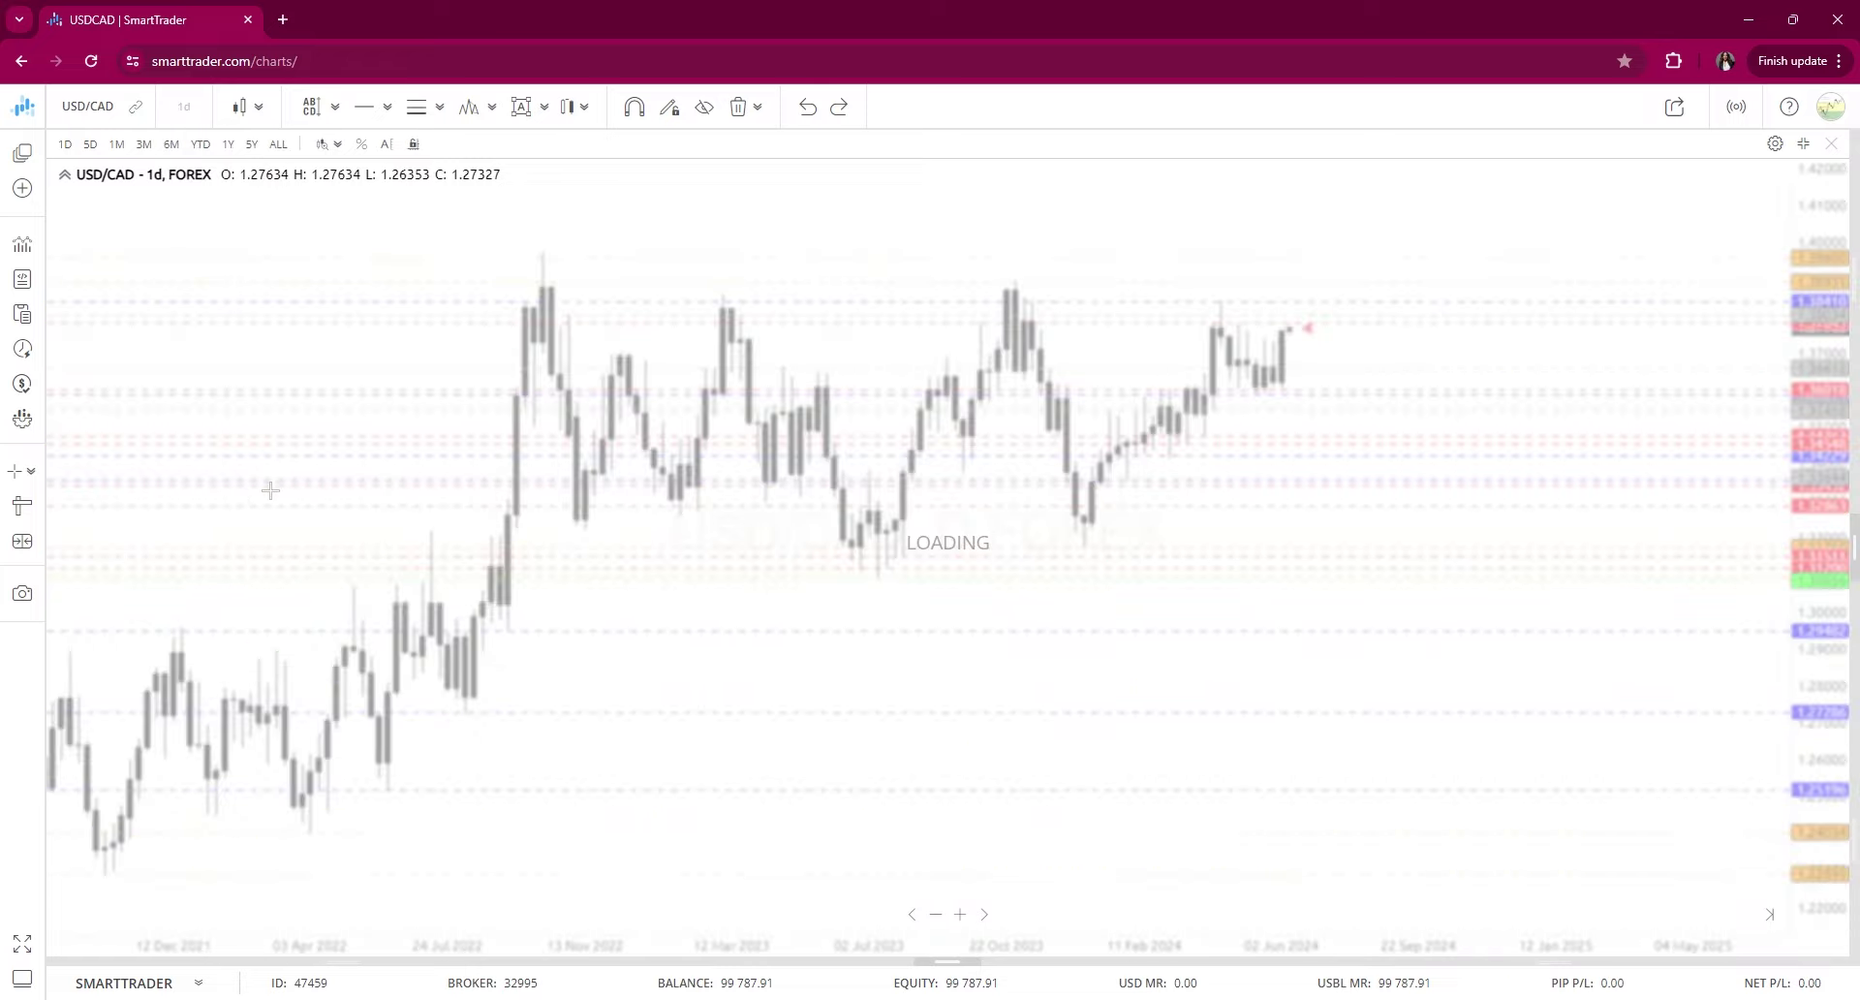
scroll(1444, 482, "down", 2)
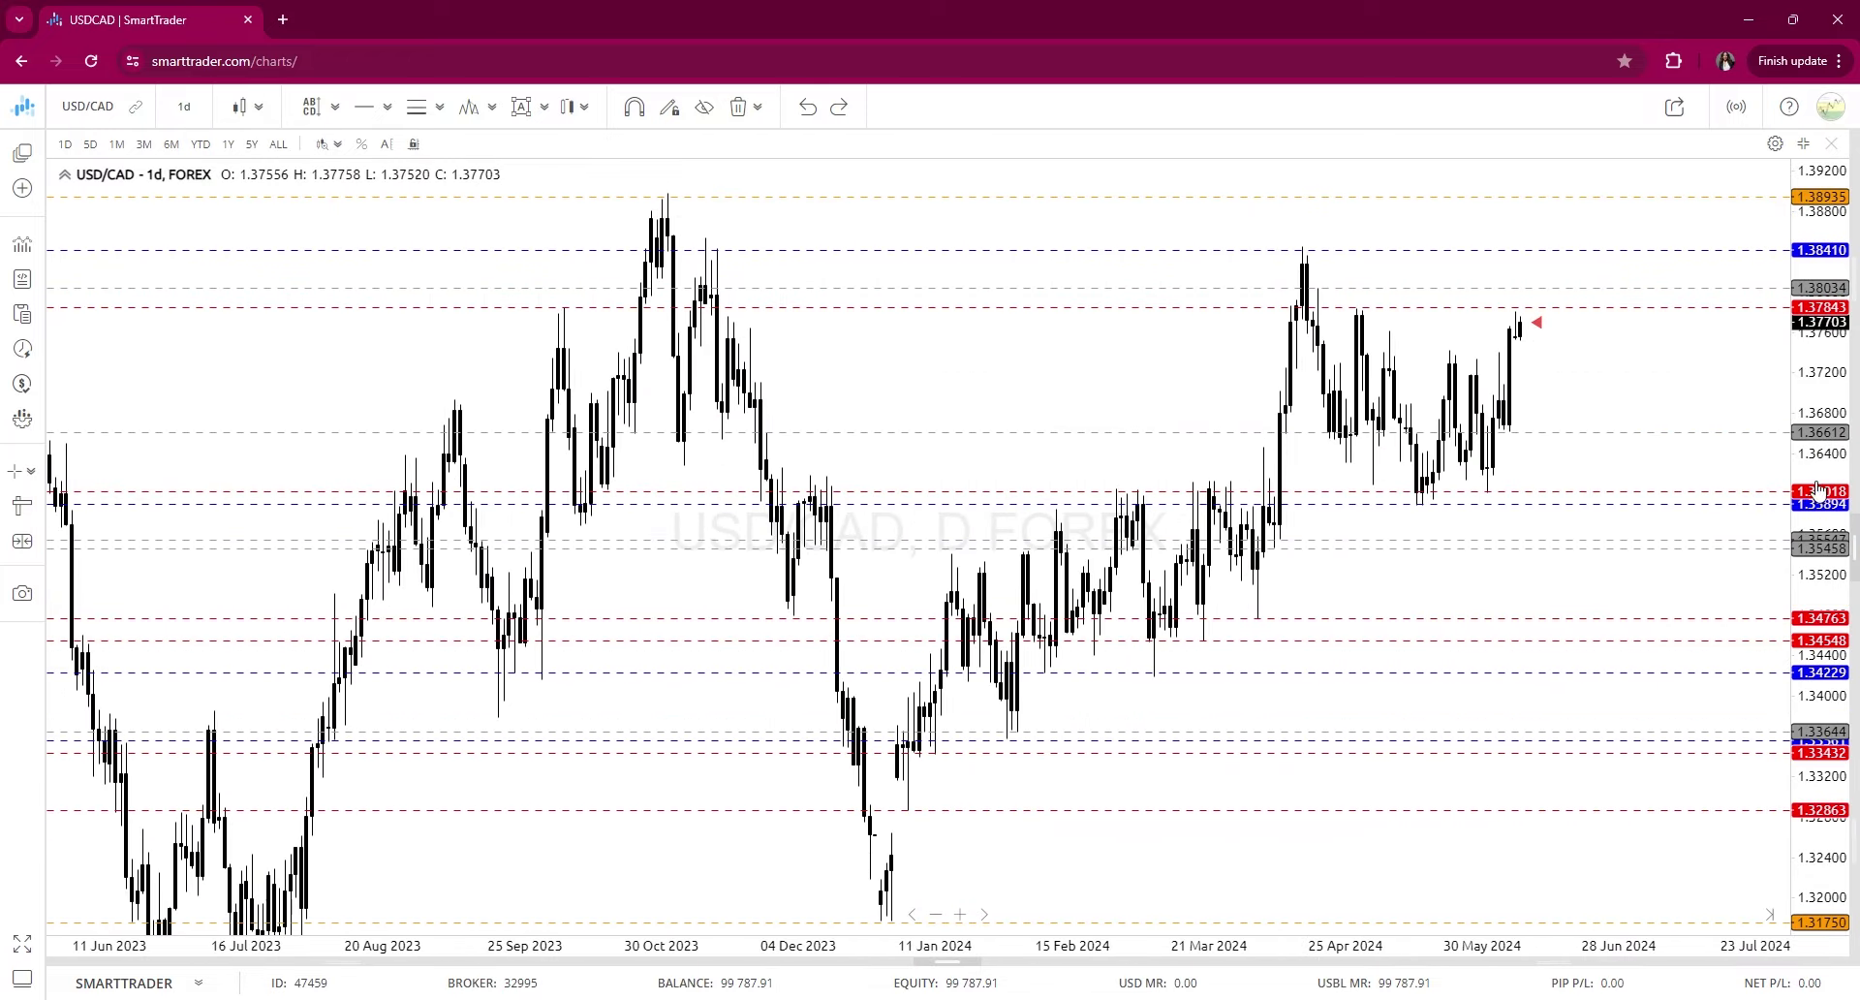
left_click_drag(1819, 492, 1814, 639)
left_click_drag(1162, 789, 878, 711)
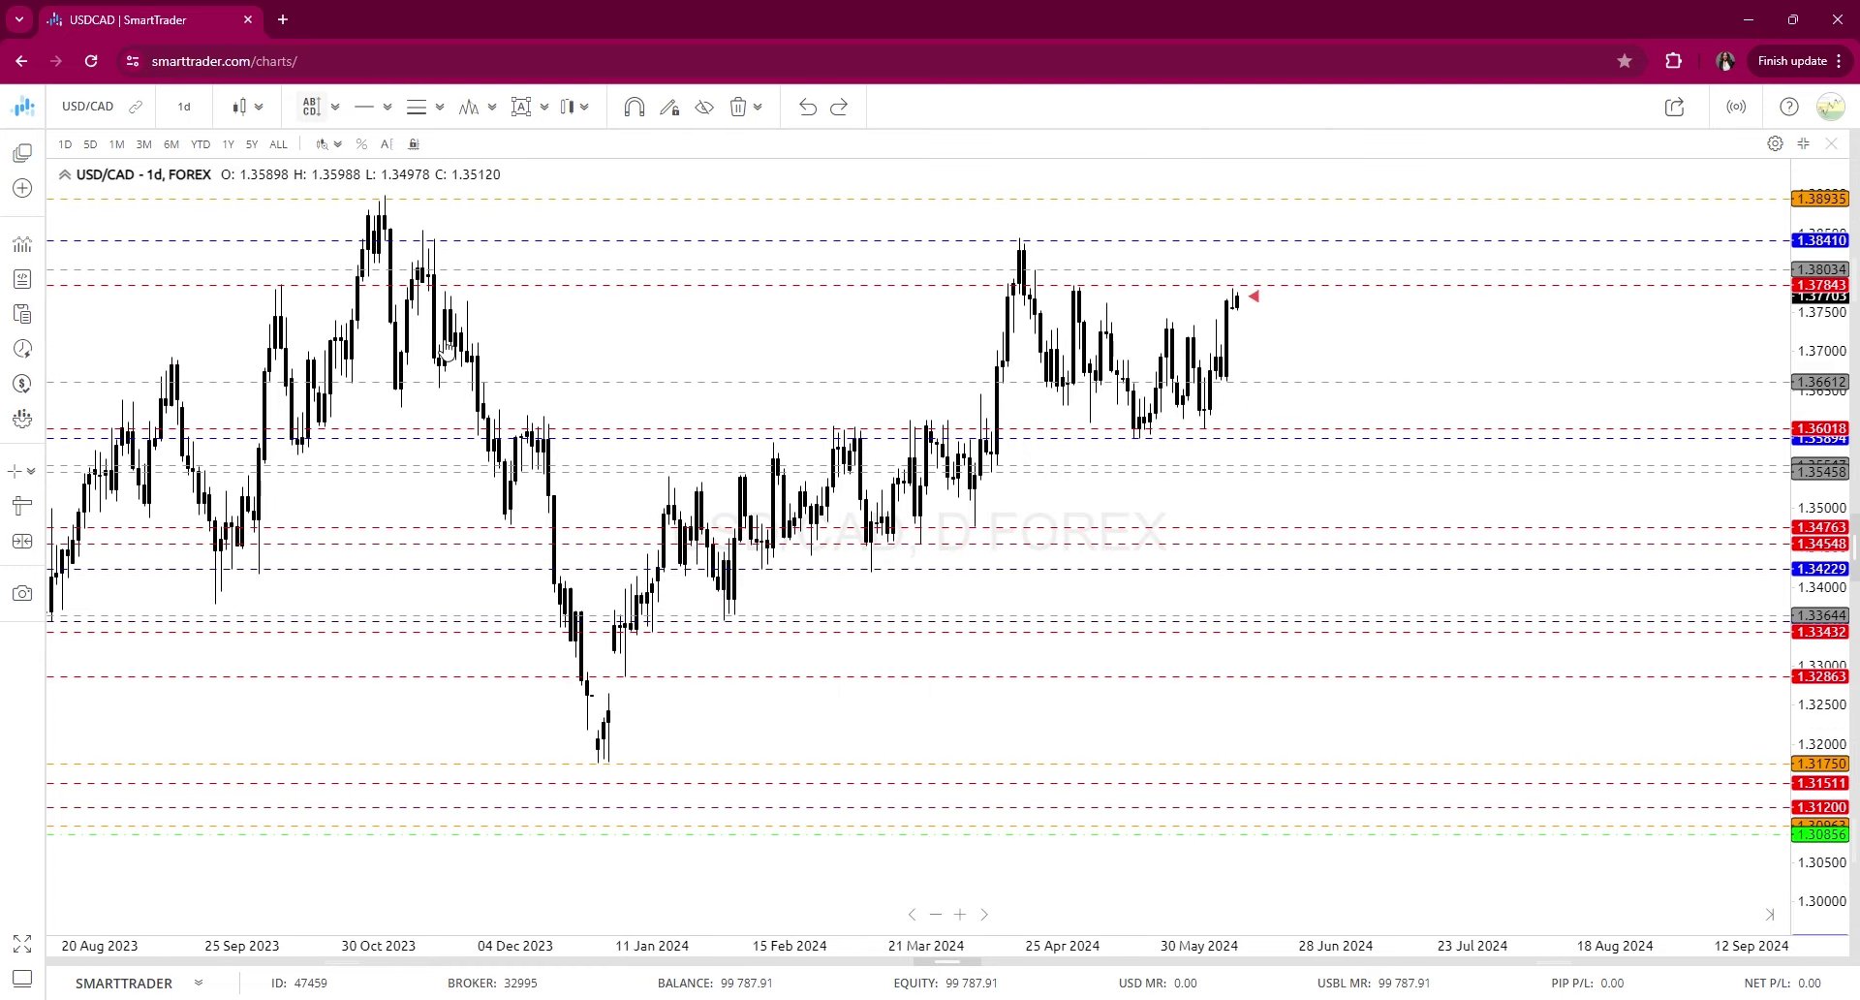
left_click(608, 792)
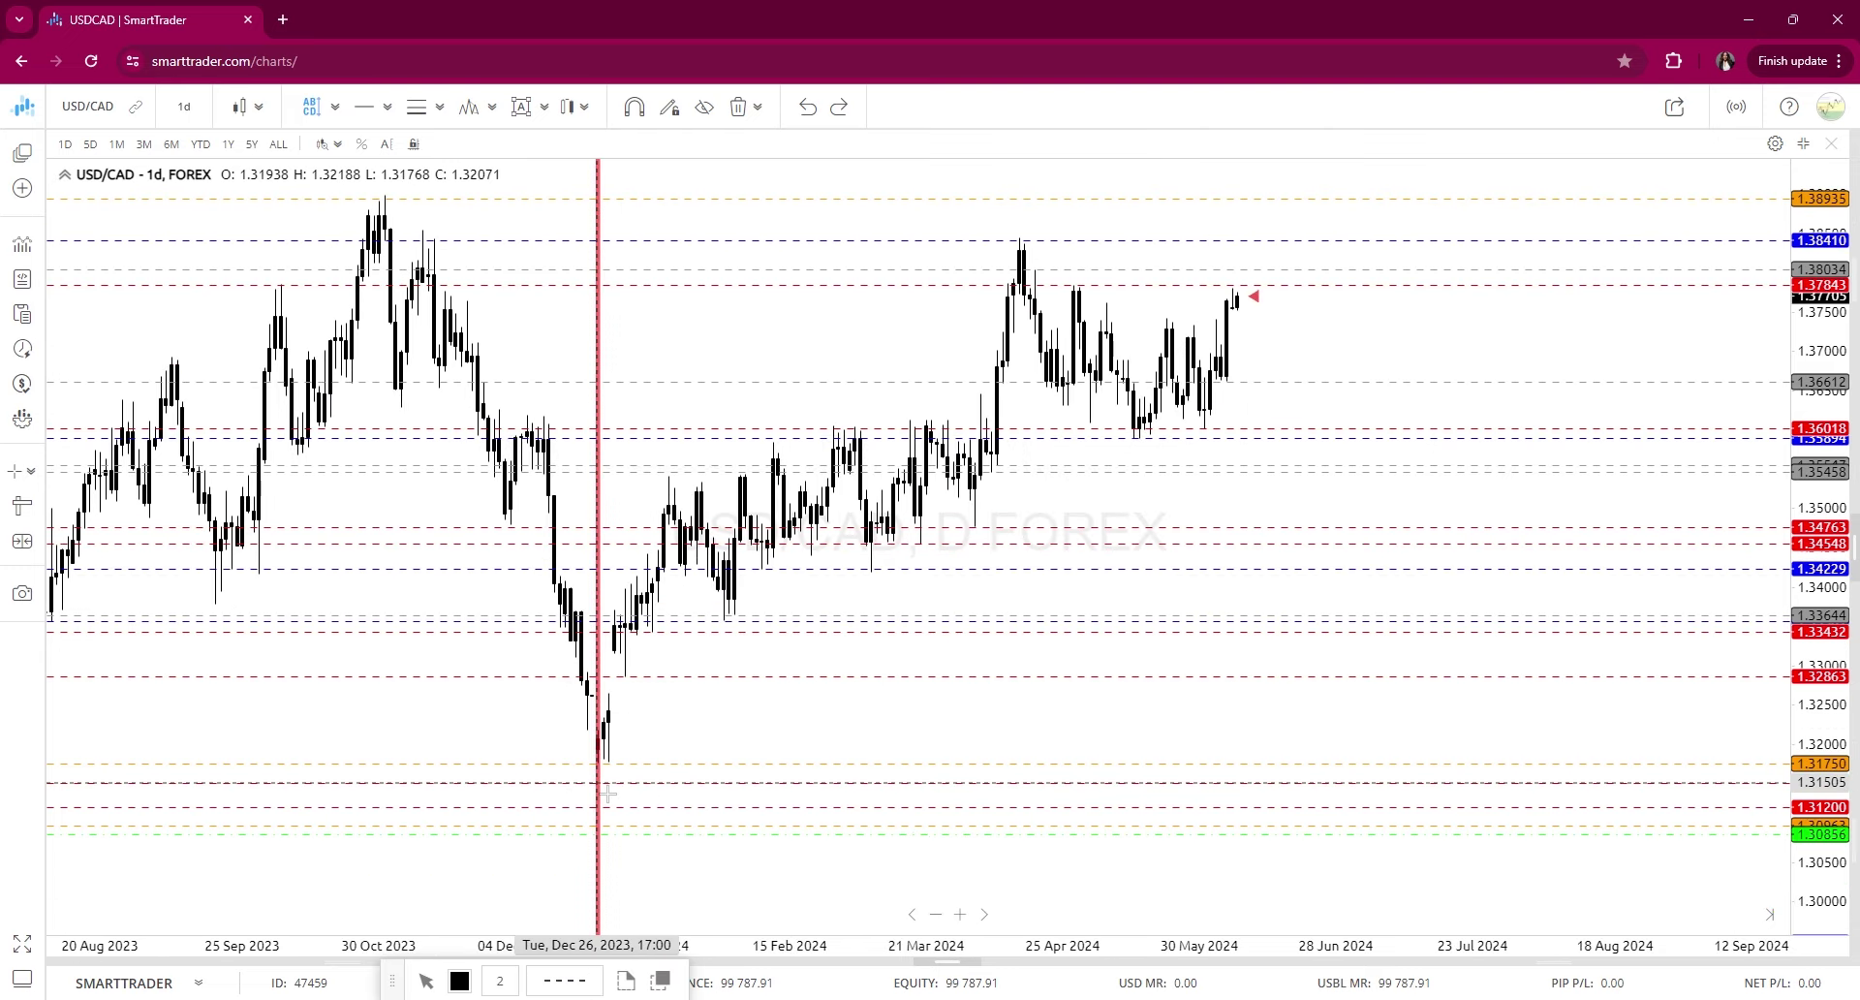
left_click(608, 794)
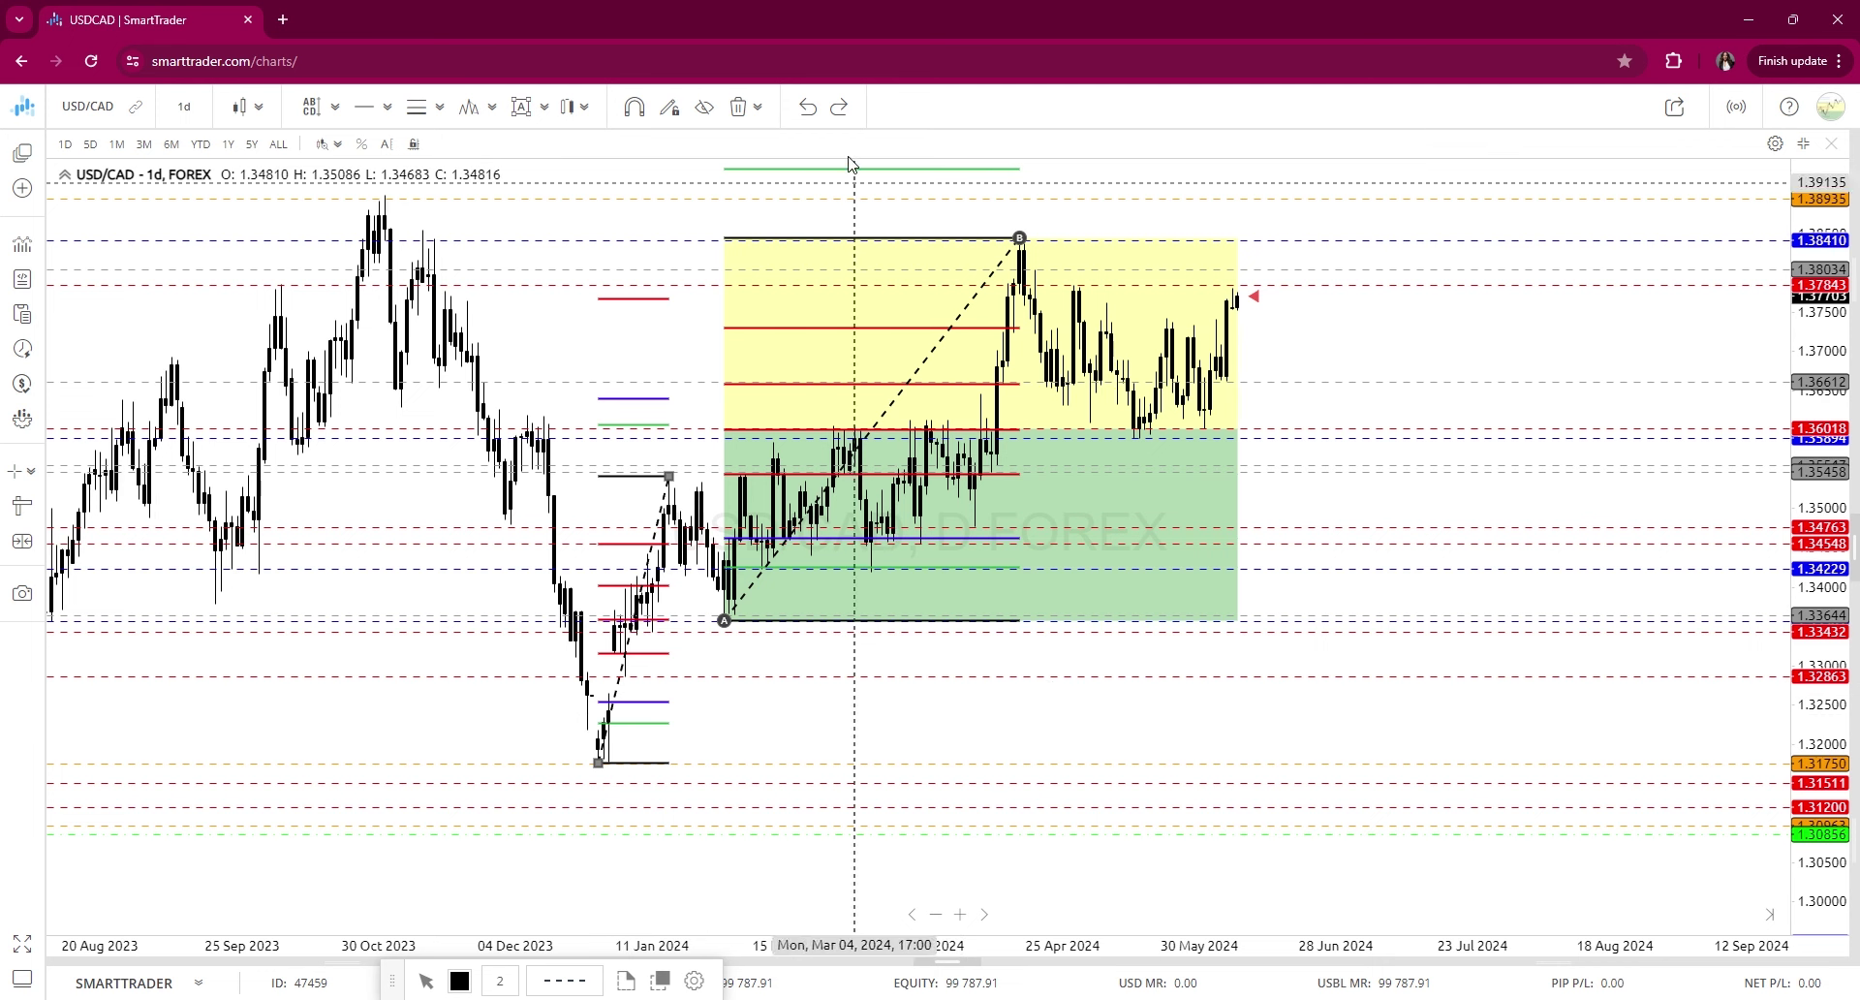
left_click(808, 108)
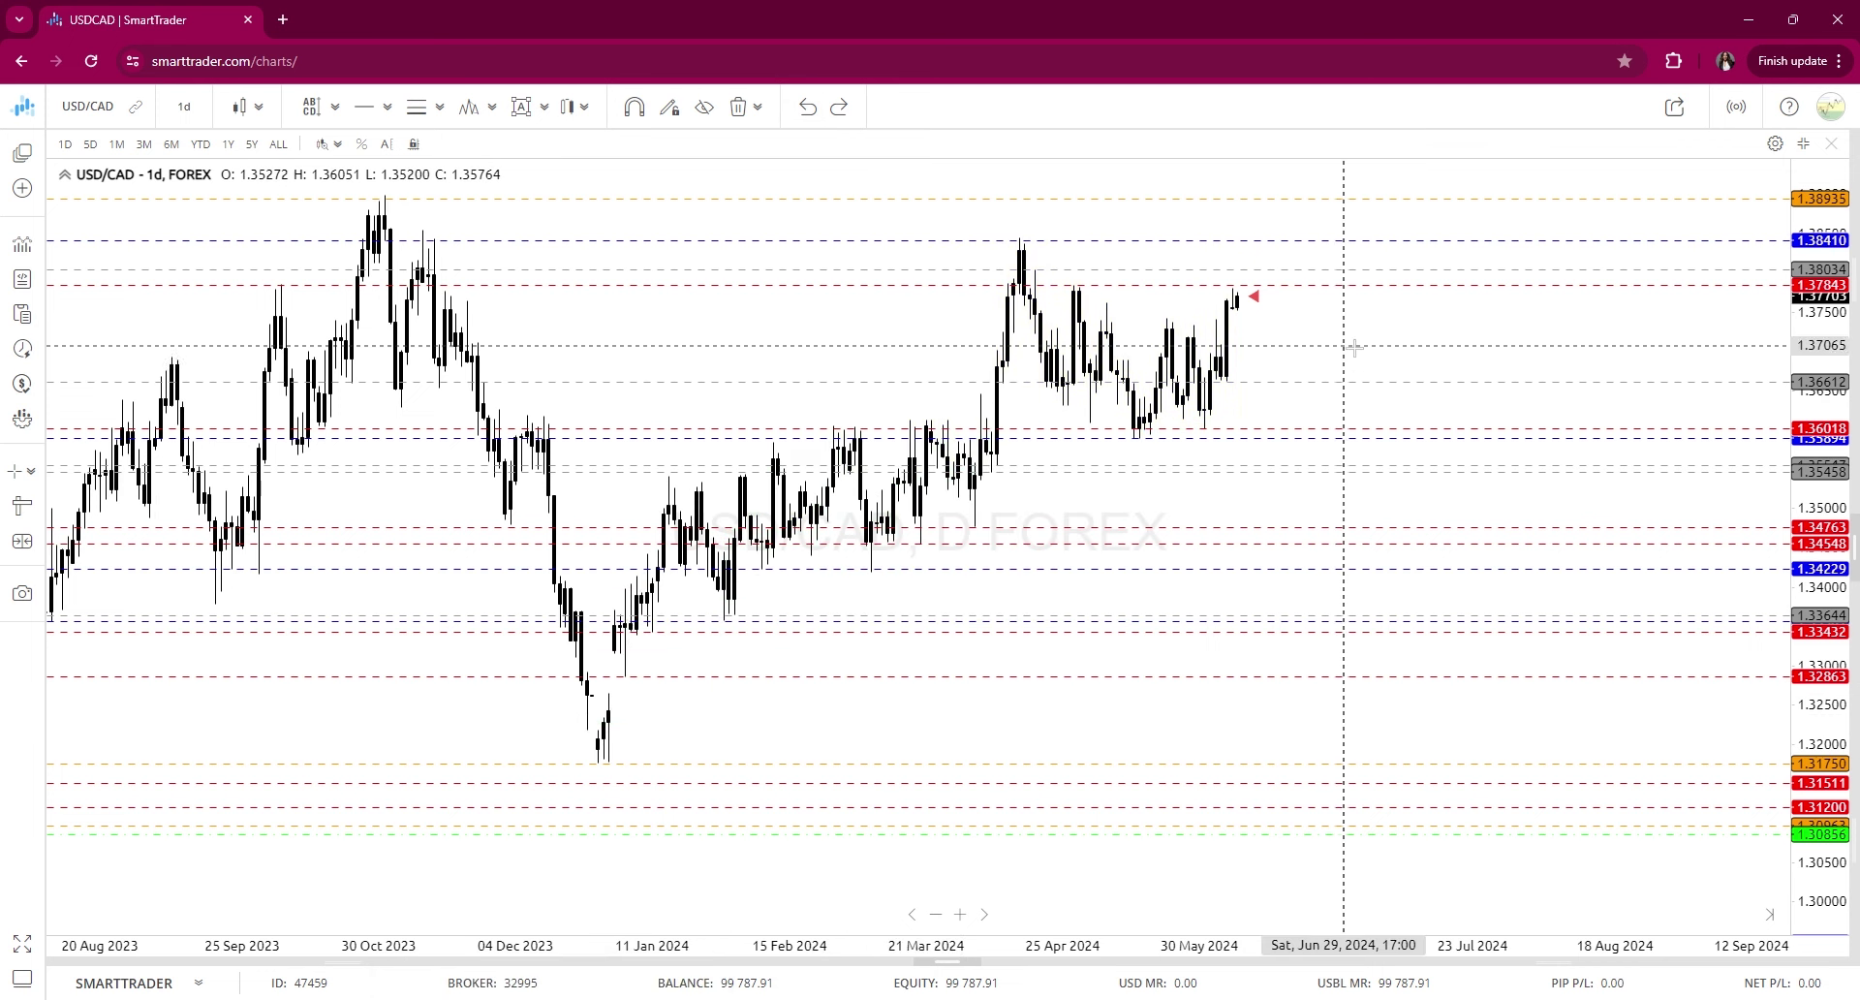
Try a sequence of ABCD waves falling from the November 2023 high to the December 2023 low, and undo them
left_click_drag(1291, 355, 1254, 411)
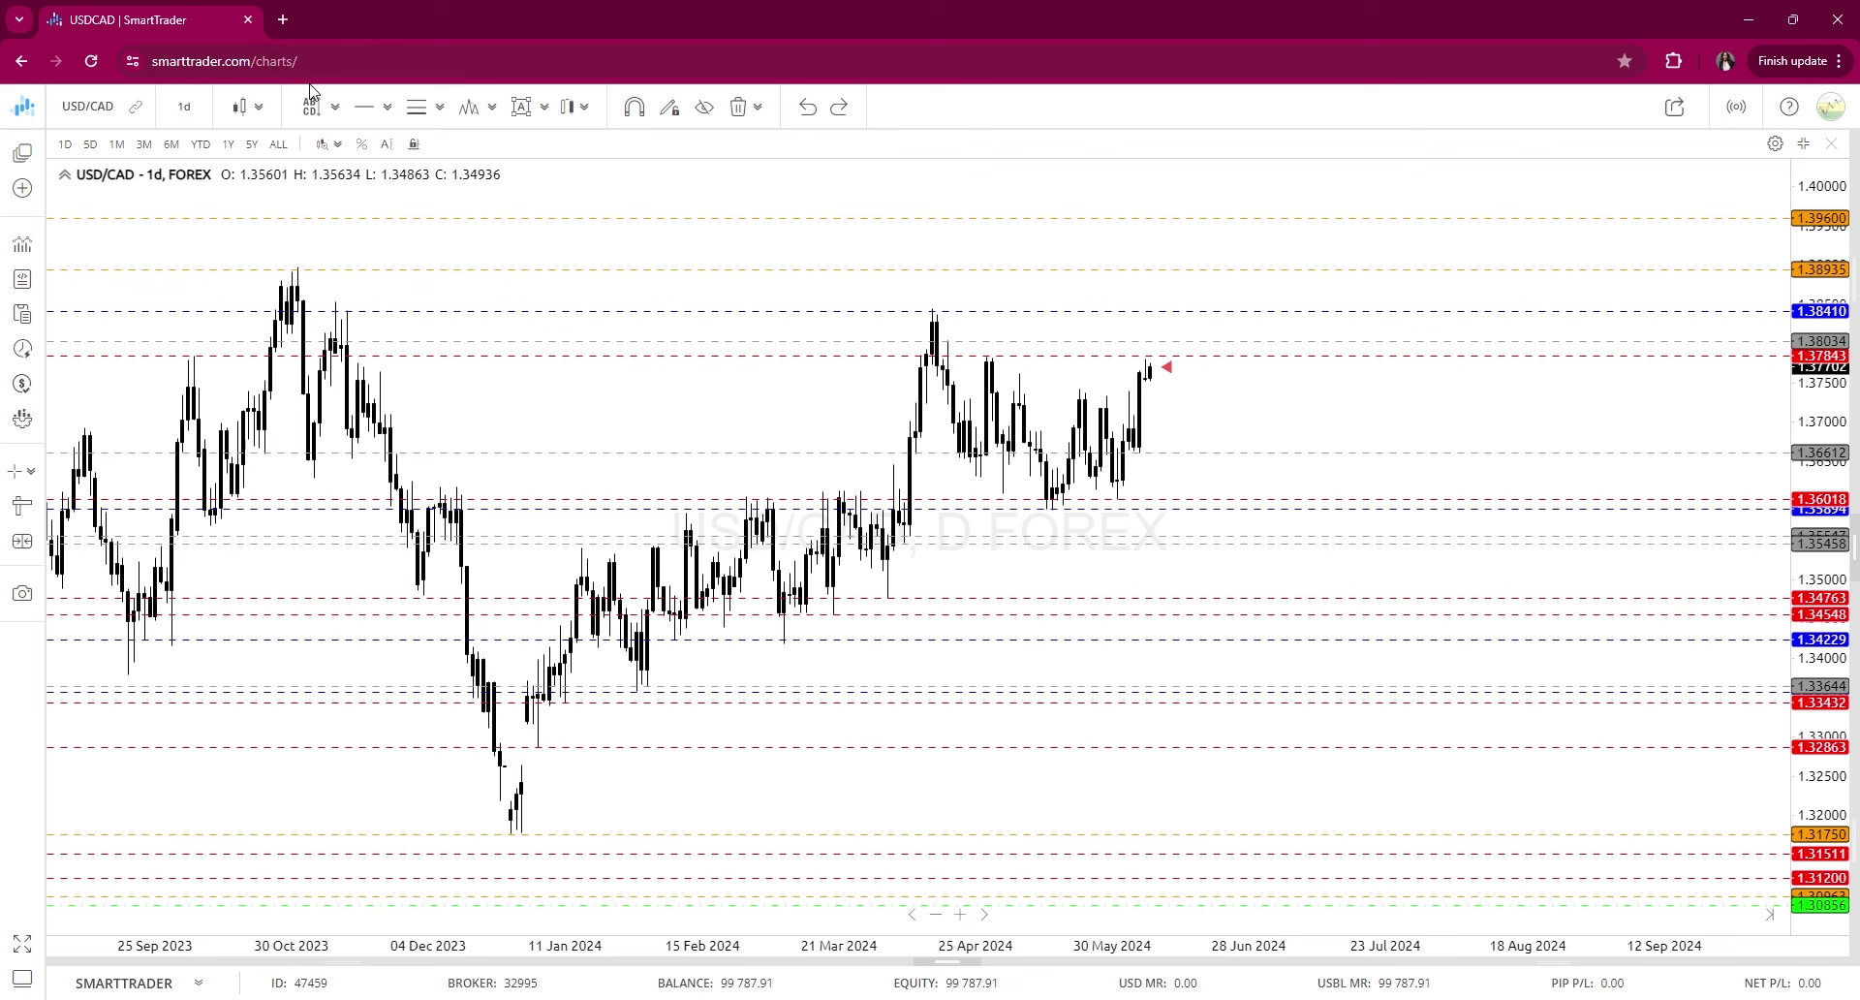
left_click(298, 248)
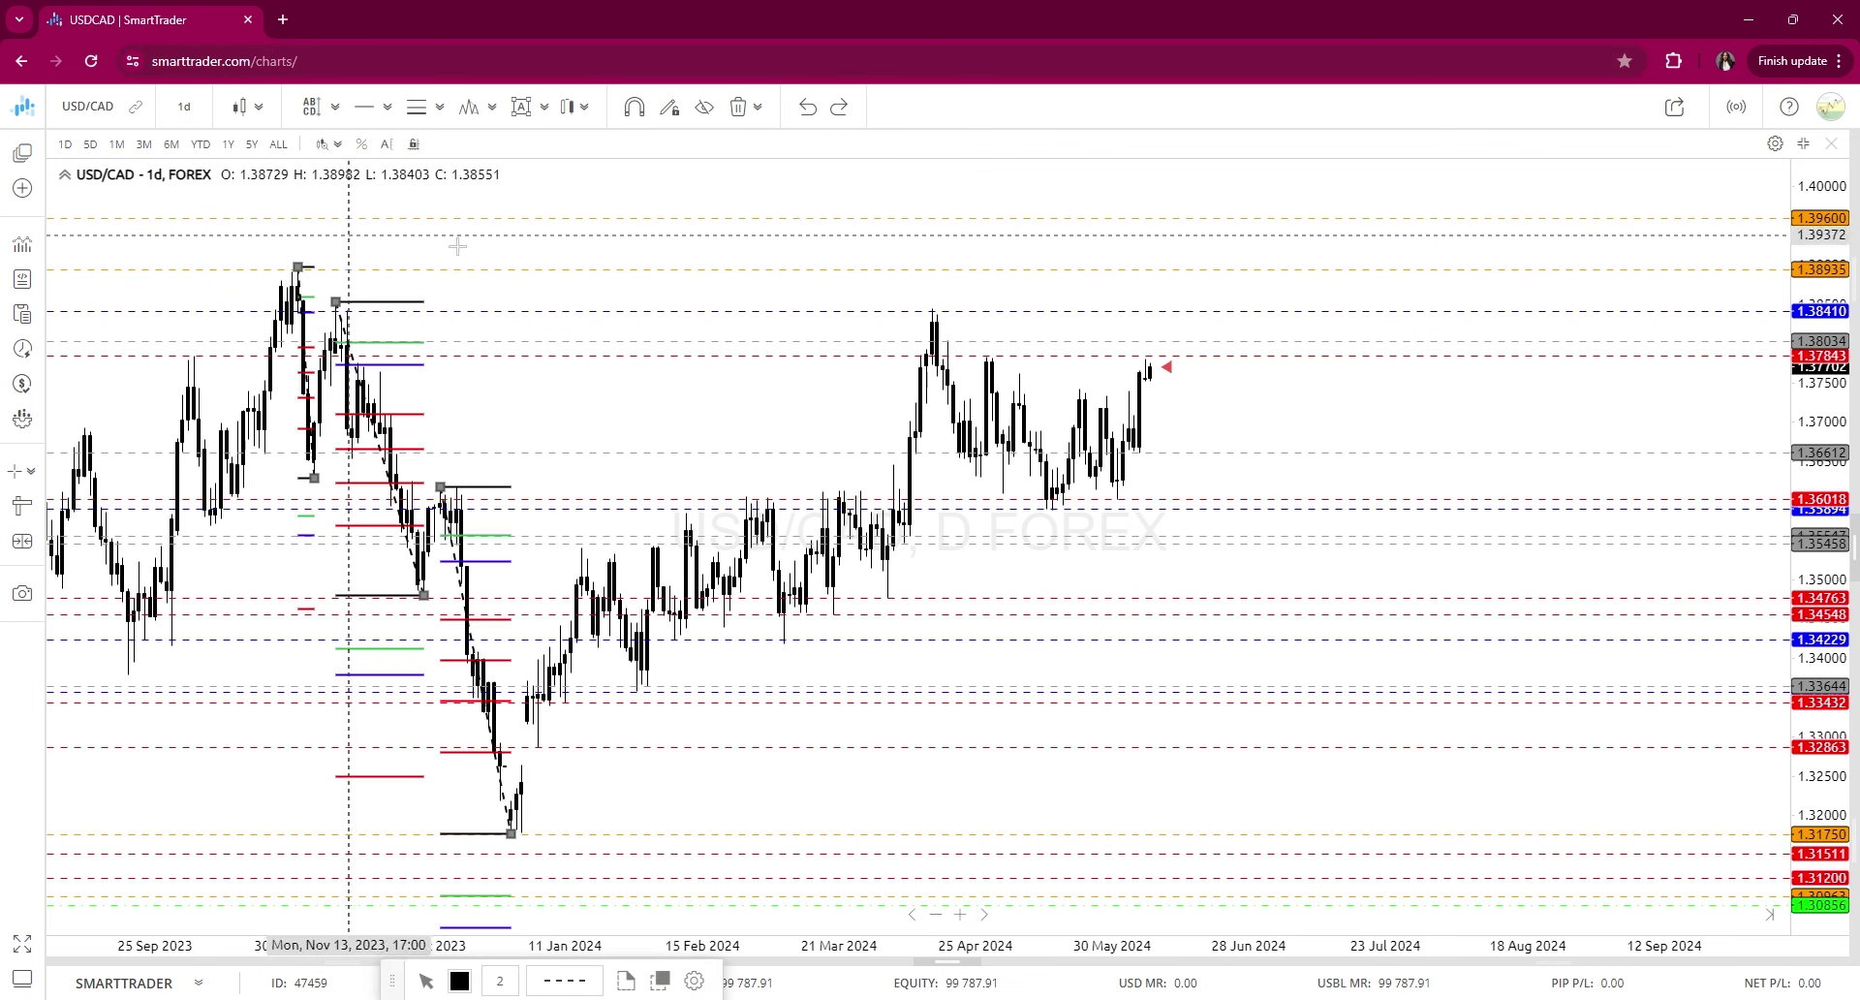
left_click(817, 107)
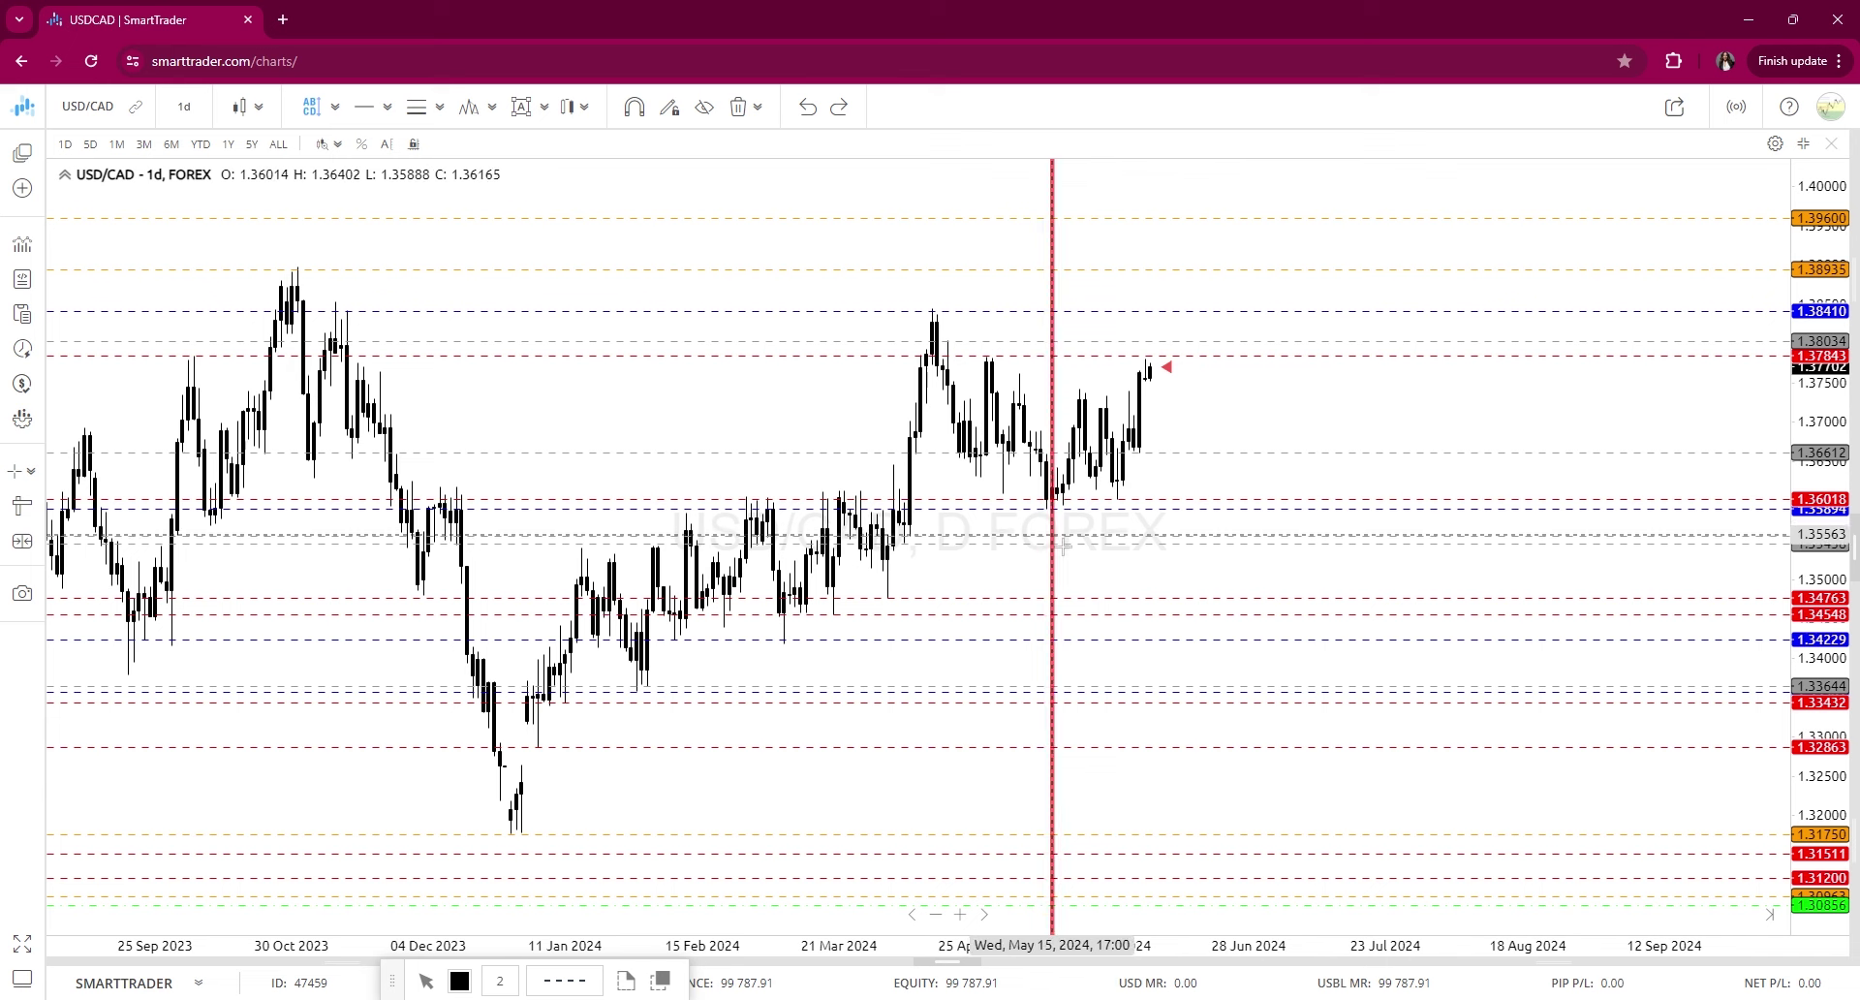
Draw an ABCD wave on the daily chart from the mid-May 2024 low up to the late-May 2024 high and inspect its levels
mouse_move(1061, 548)
left_mouse_down()
mouse_move(1088, 545)
mouse_move(1066, 548)
left_mouse_up()
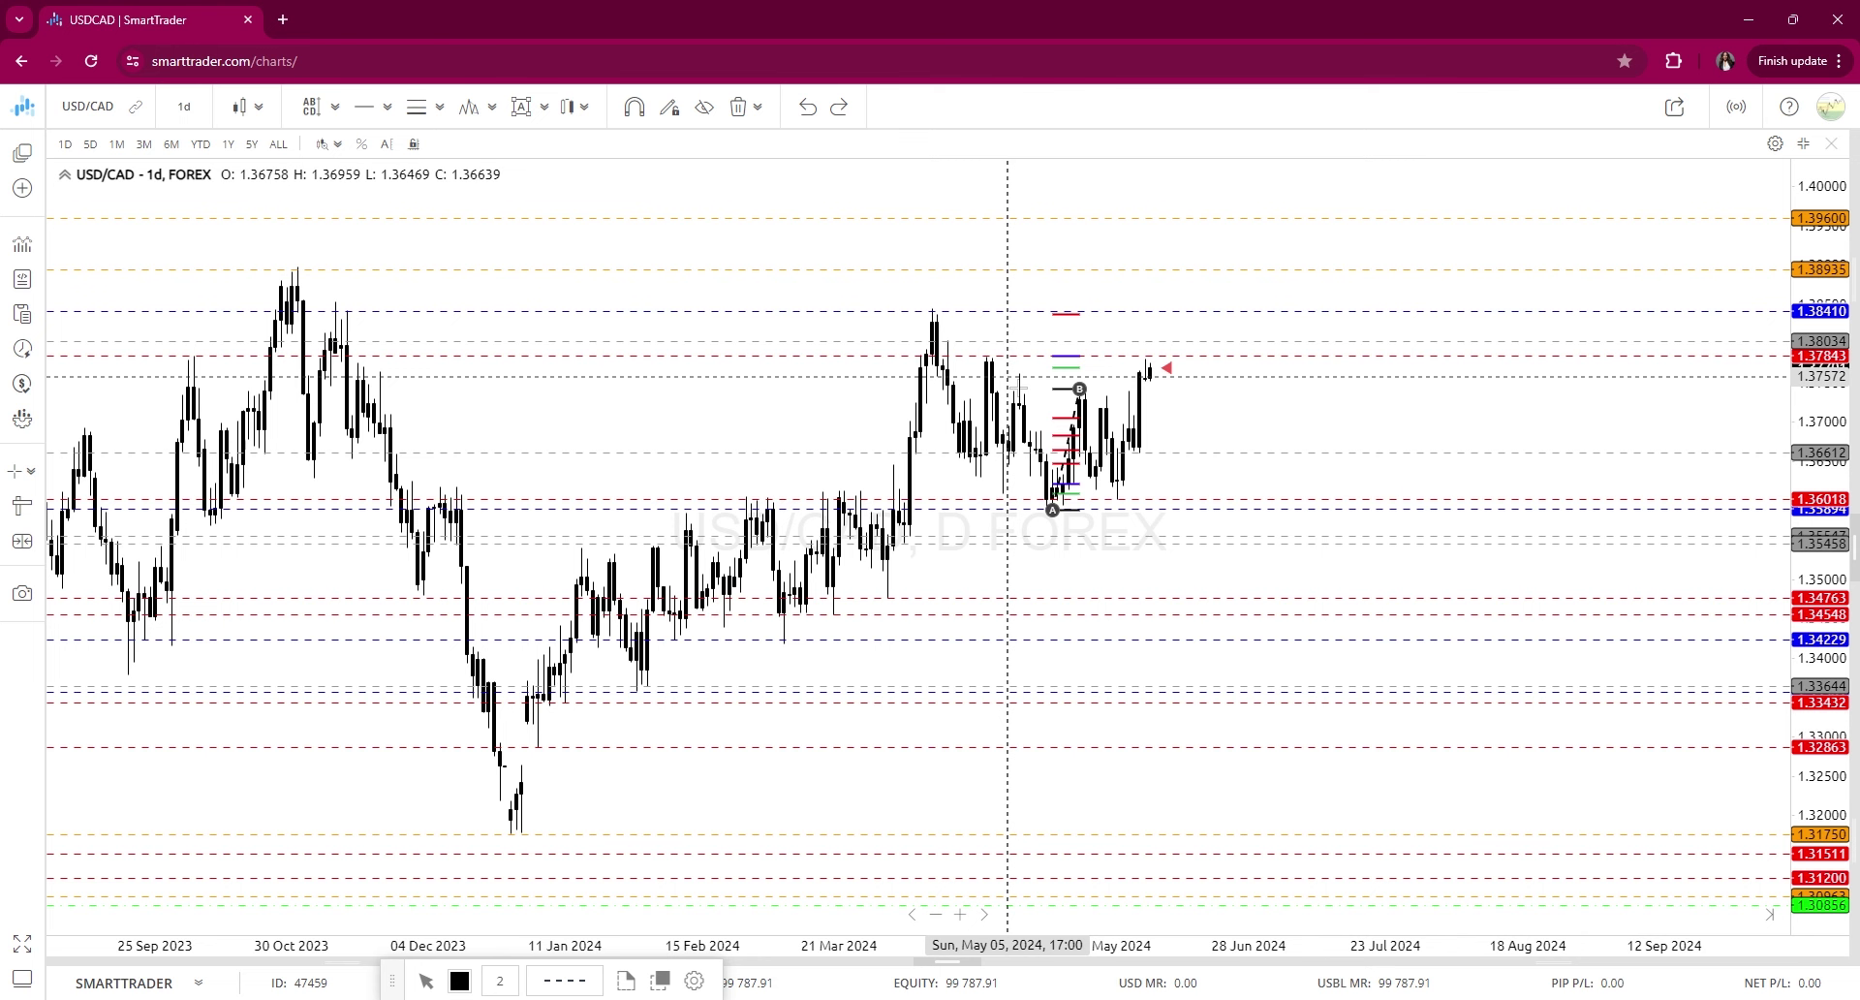
scroll(1315, 406, "up", 3)
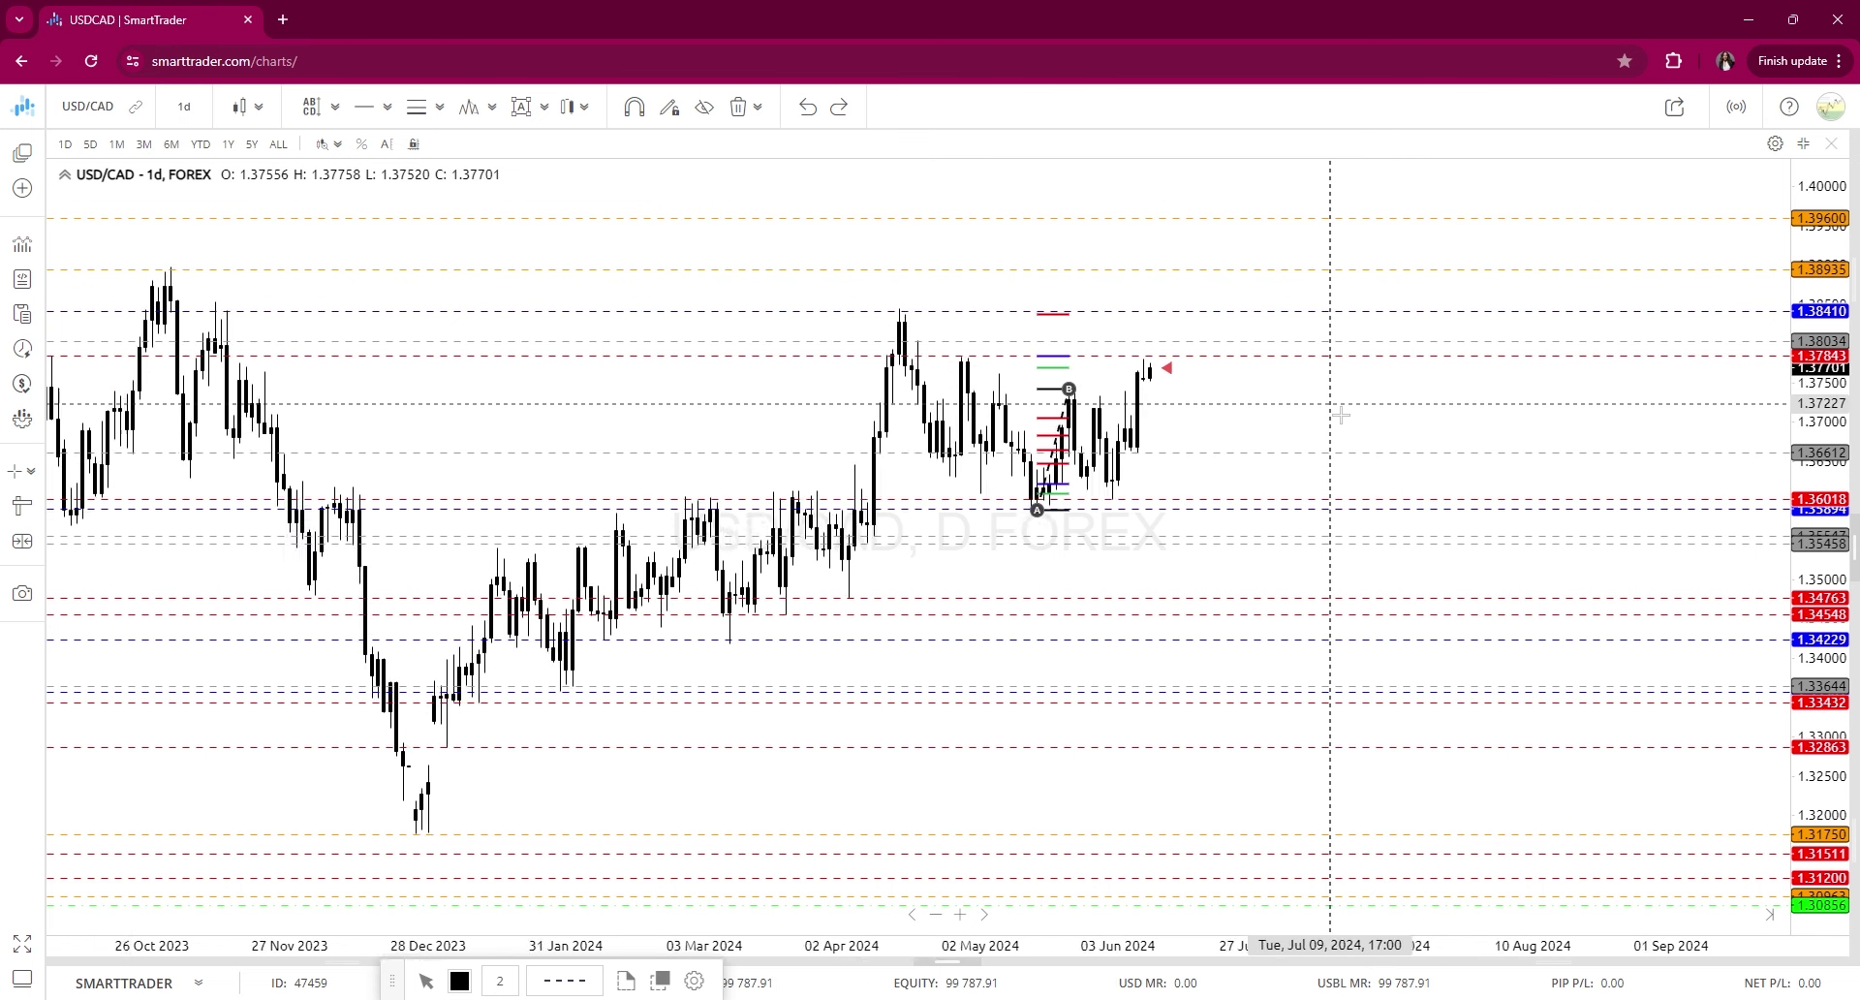
scroll(1341, 414, "up", 2)
left_click_drag(1816, 617, 1814, 340)
scroll(1368, 459, "up", 2)
scroll(1447, 405, "up", 4)
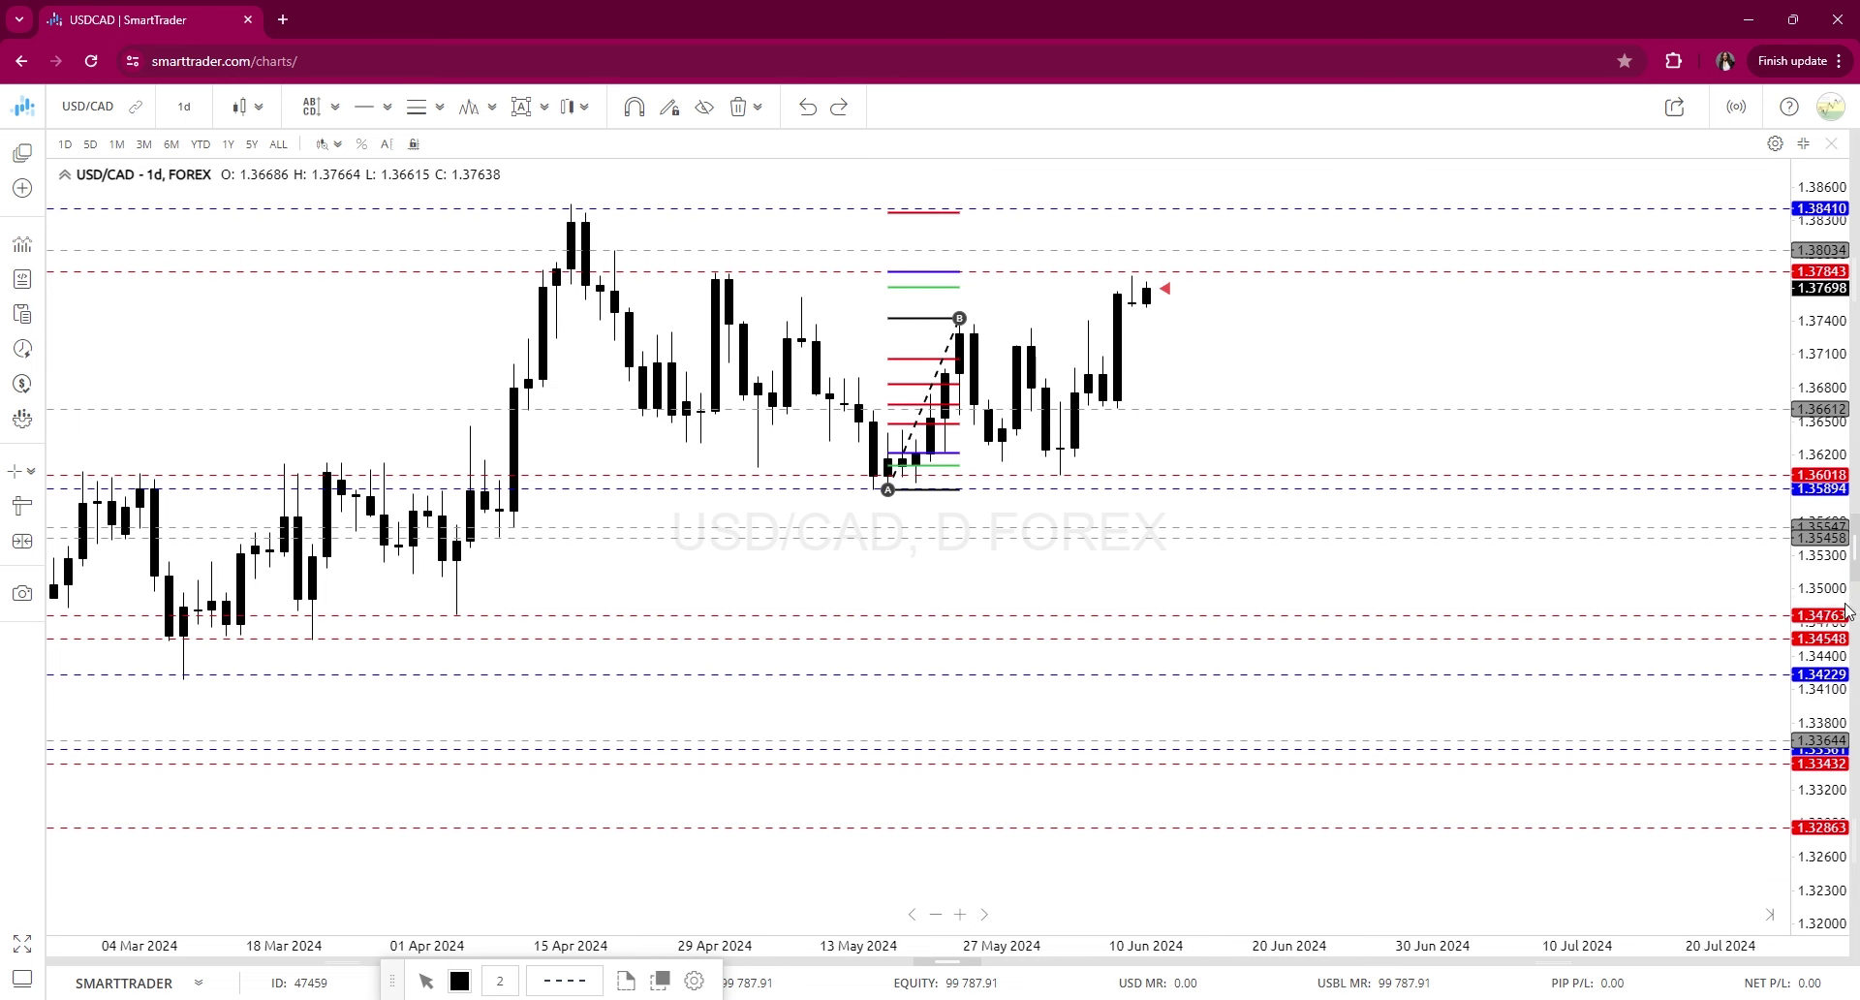
Remove the daily Smart Fib wave drawing from the chart
left_click(1854, 565)
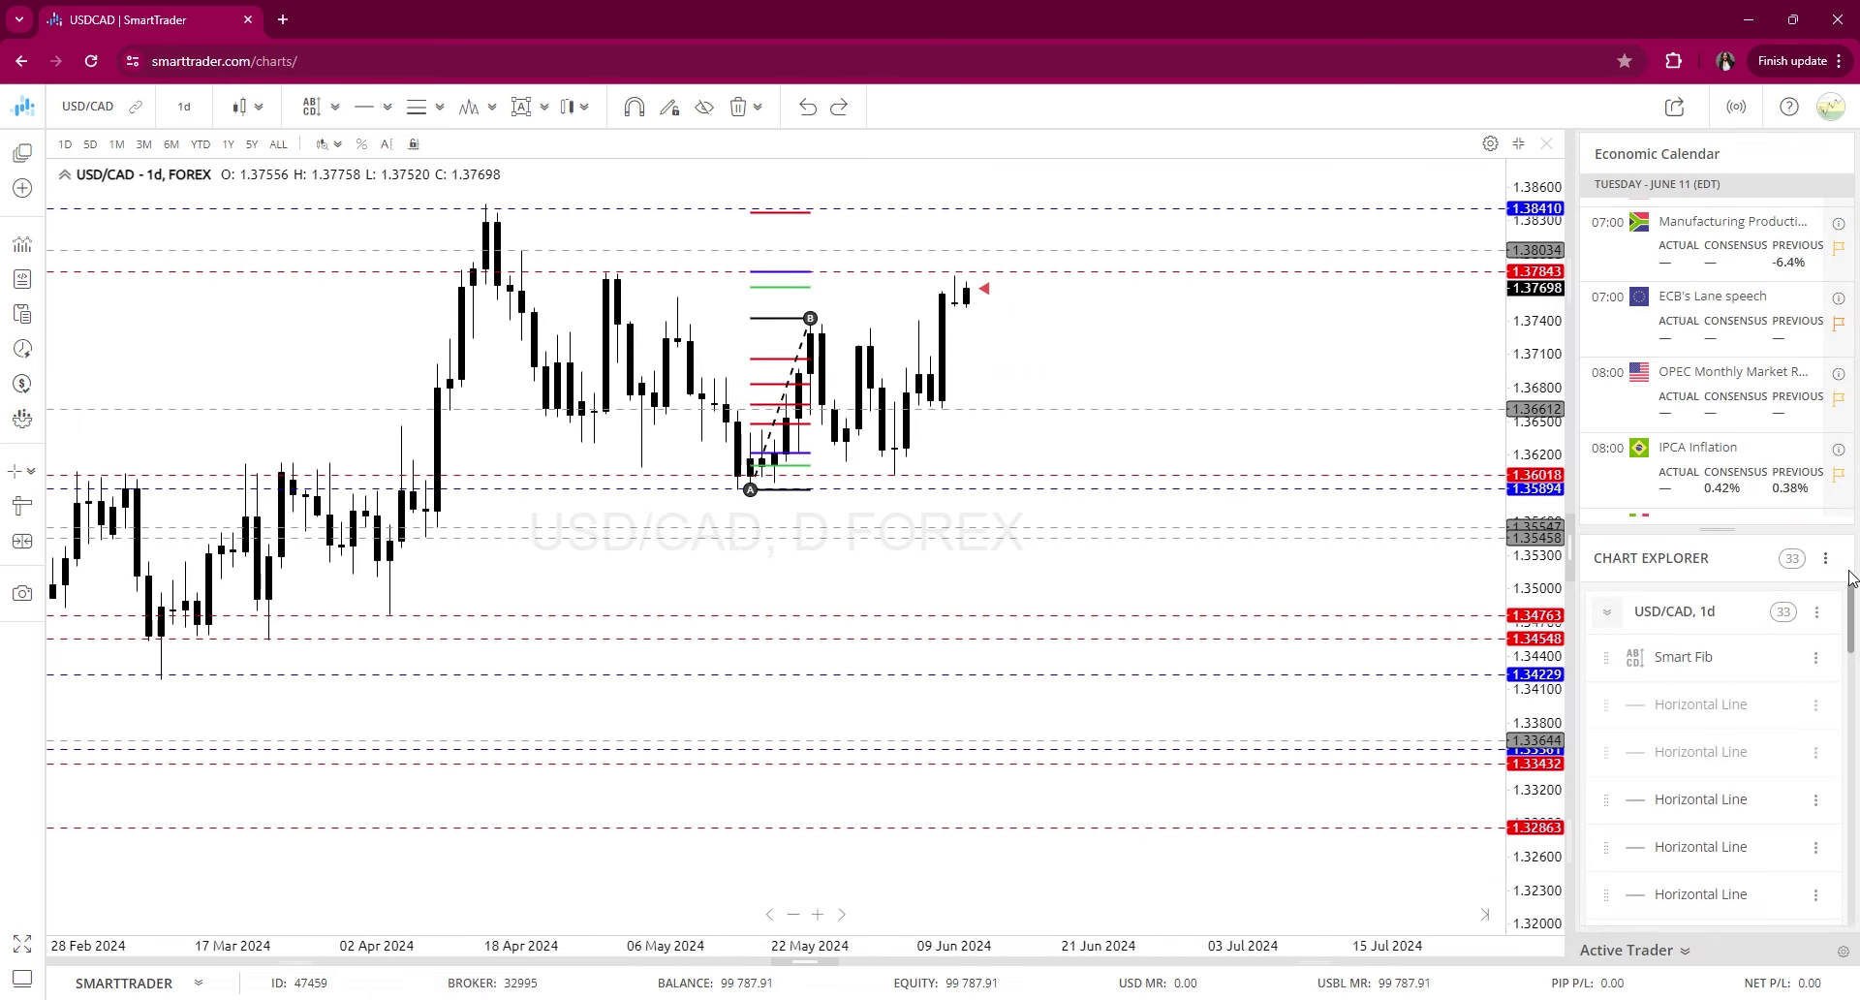
left_click(1815, 659)
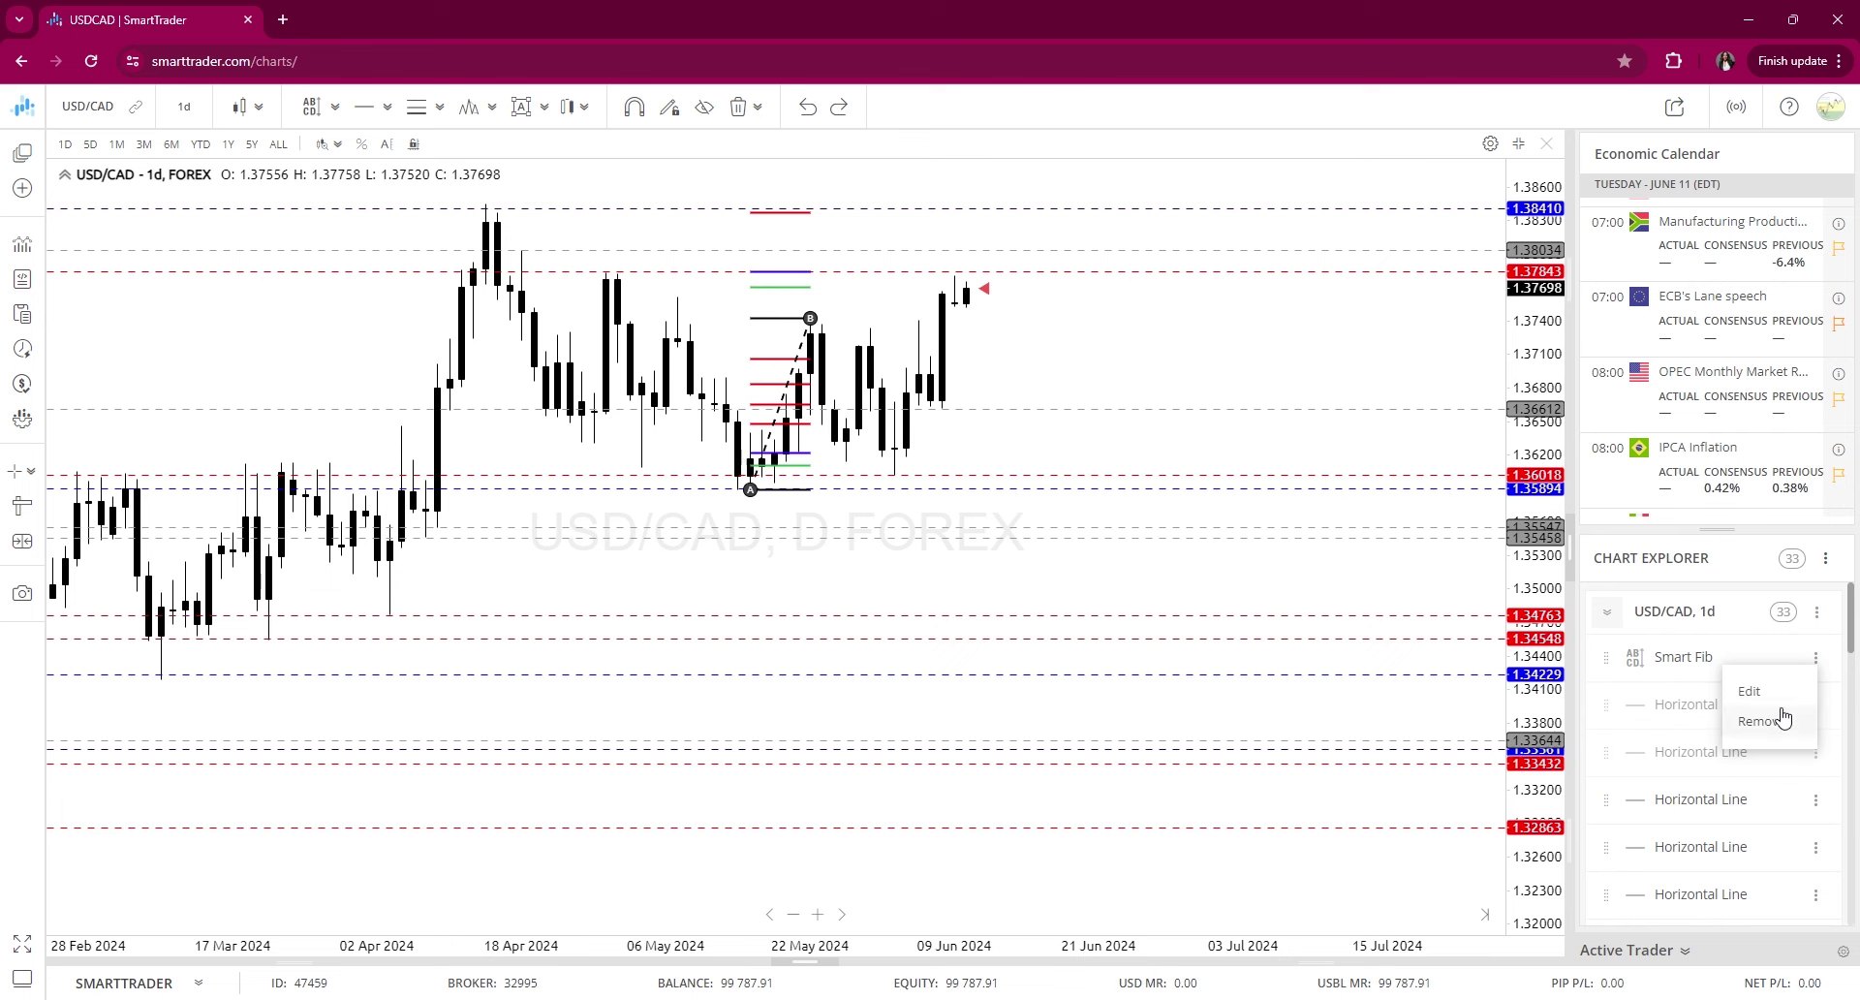
left_click(1782, 718)
left_click(1569, 548)
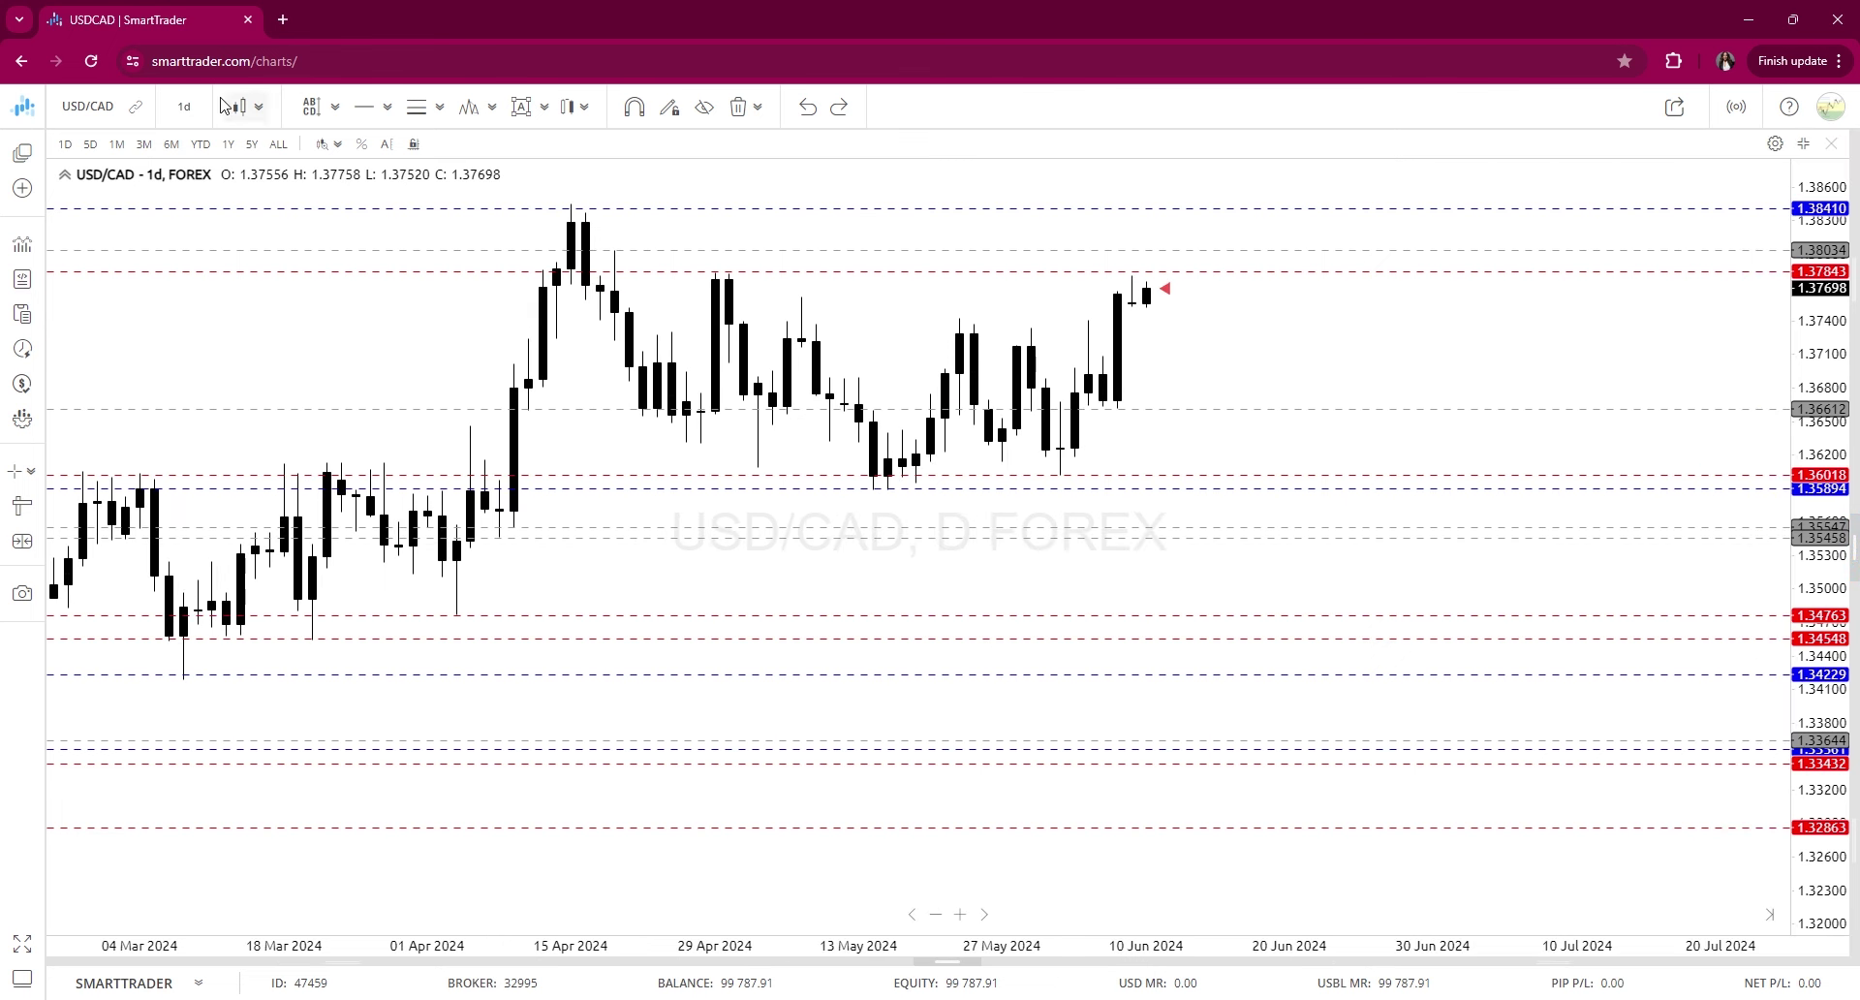
Switch to the 4 hours timeframe and add a grey dashed horizontal line at 1.37517 under the latest candle lows
left_click(185, 107)
left_click(227, 419)
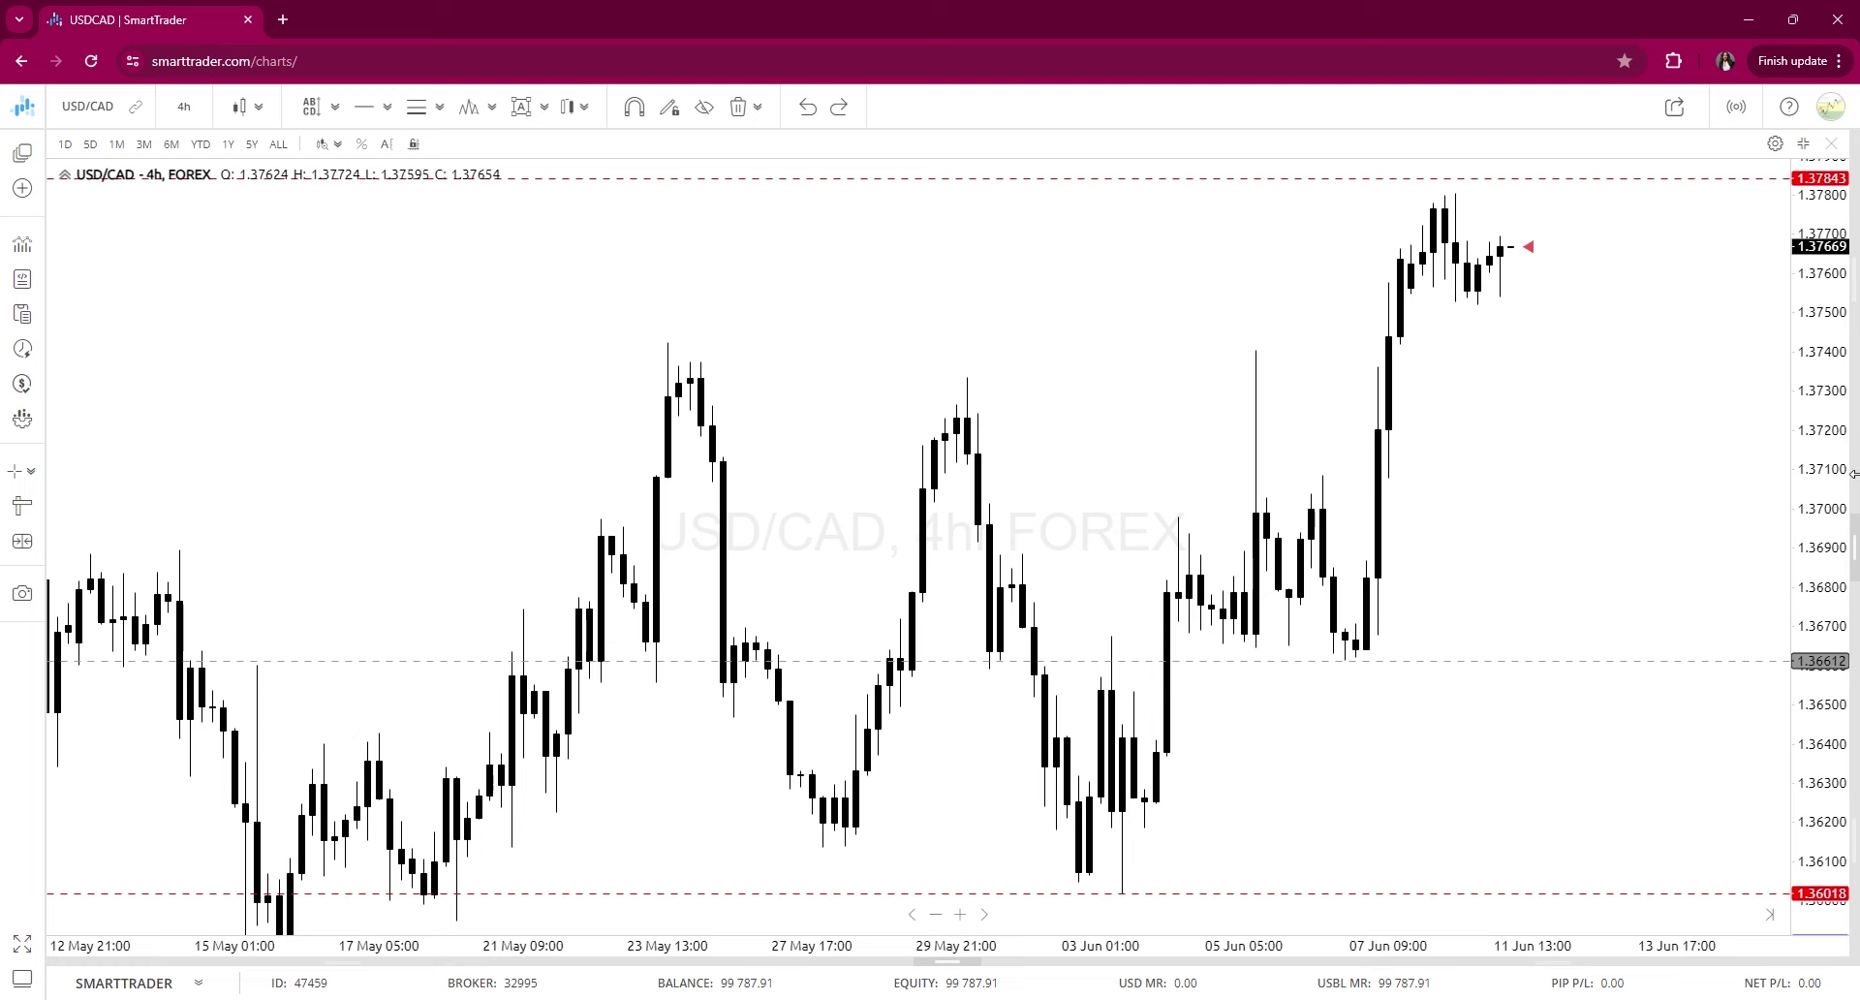
left_click(364, 106)
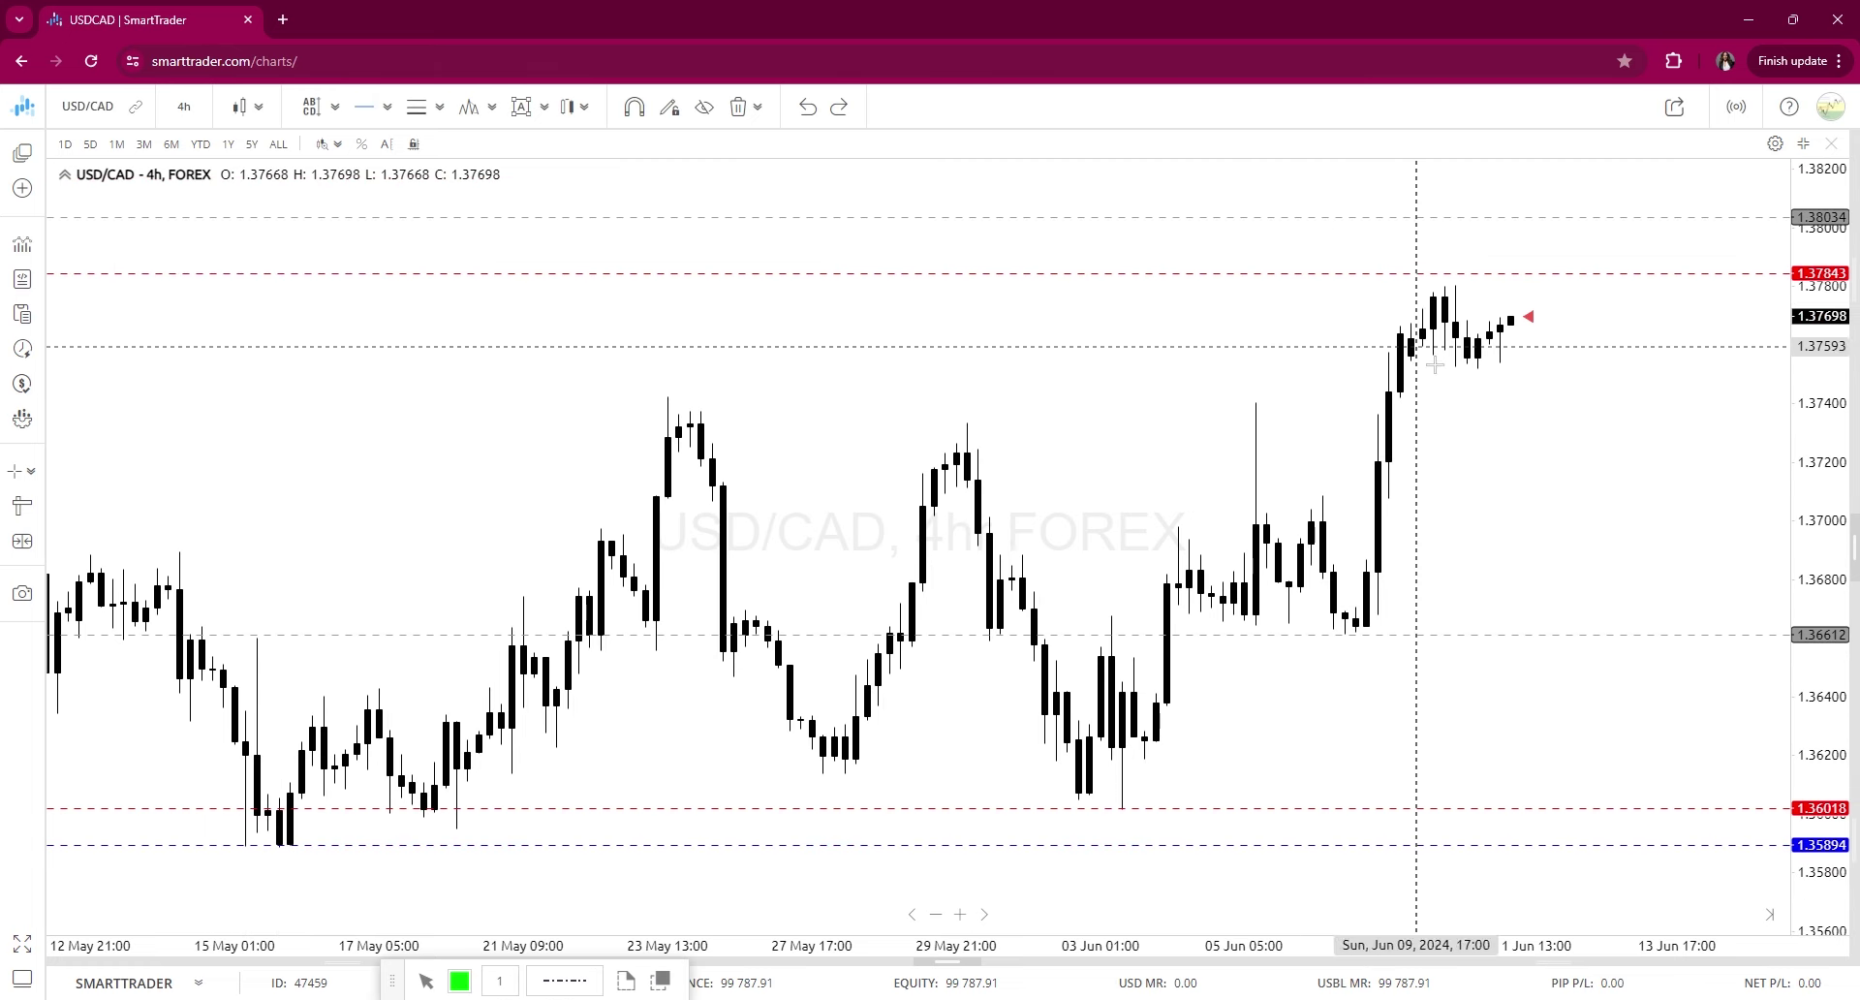
left_click(1507, 368)
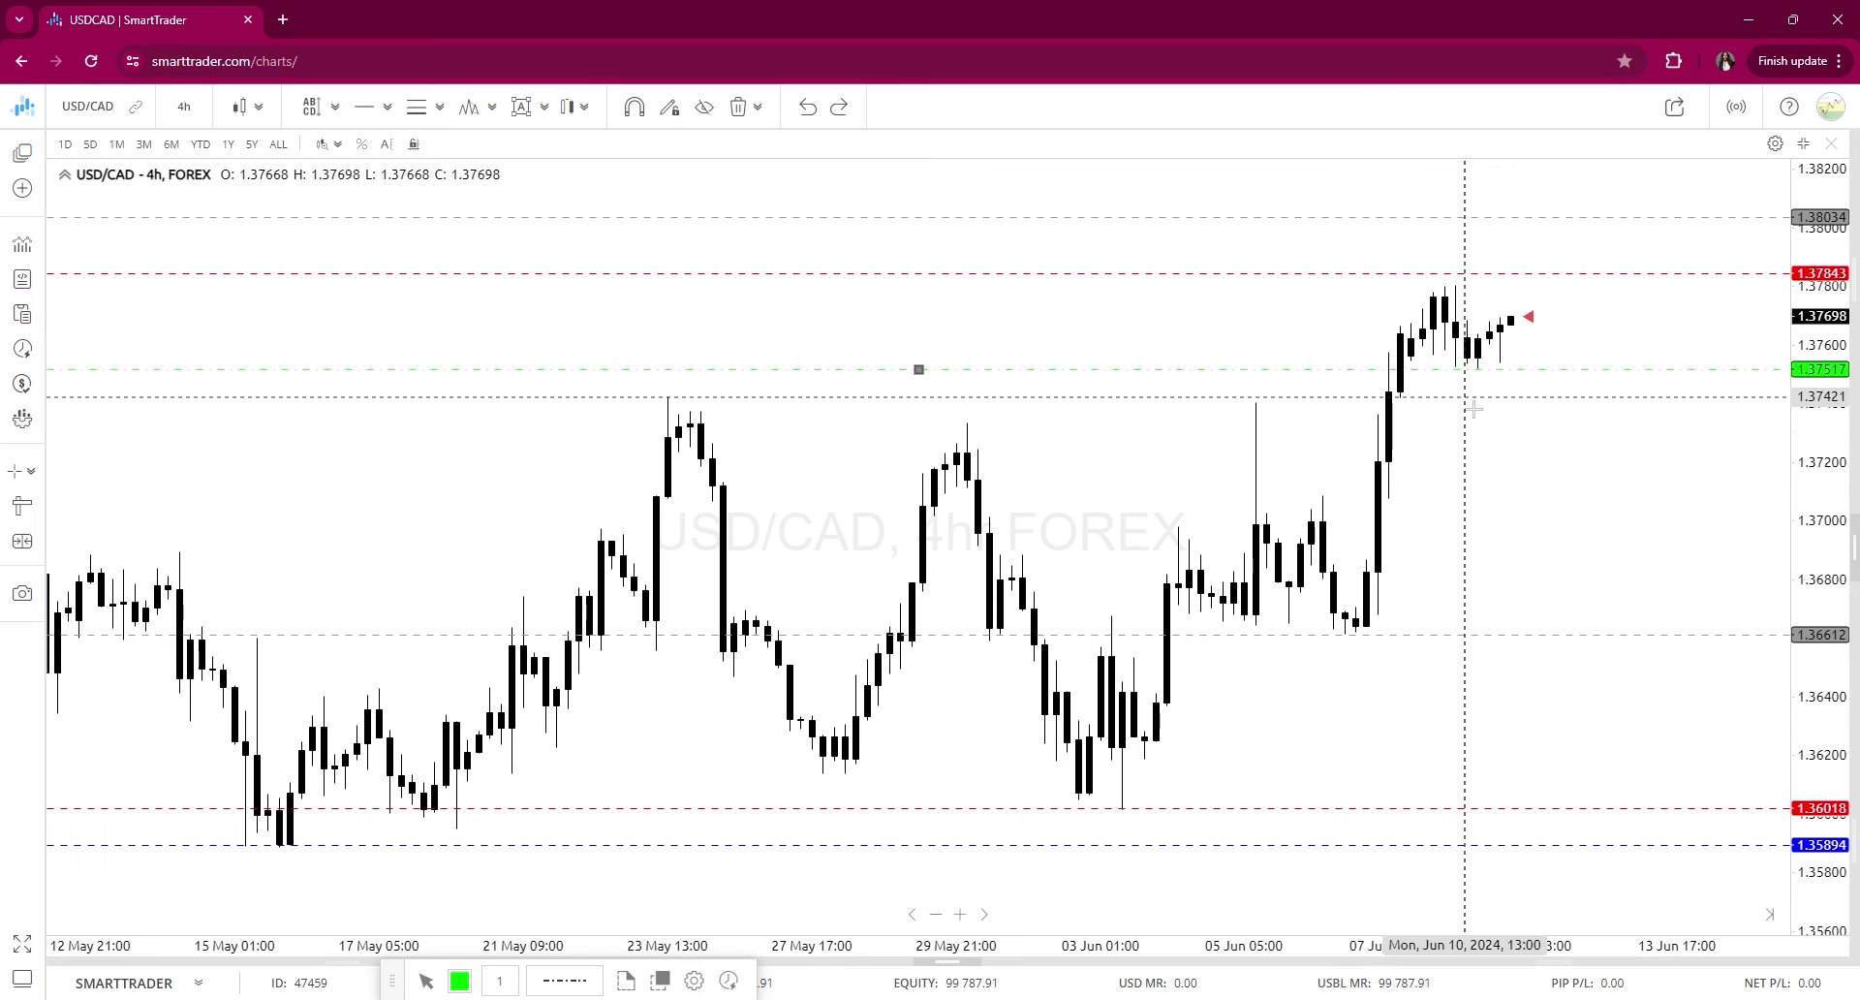
left_click(460, 981)
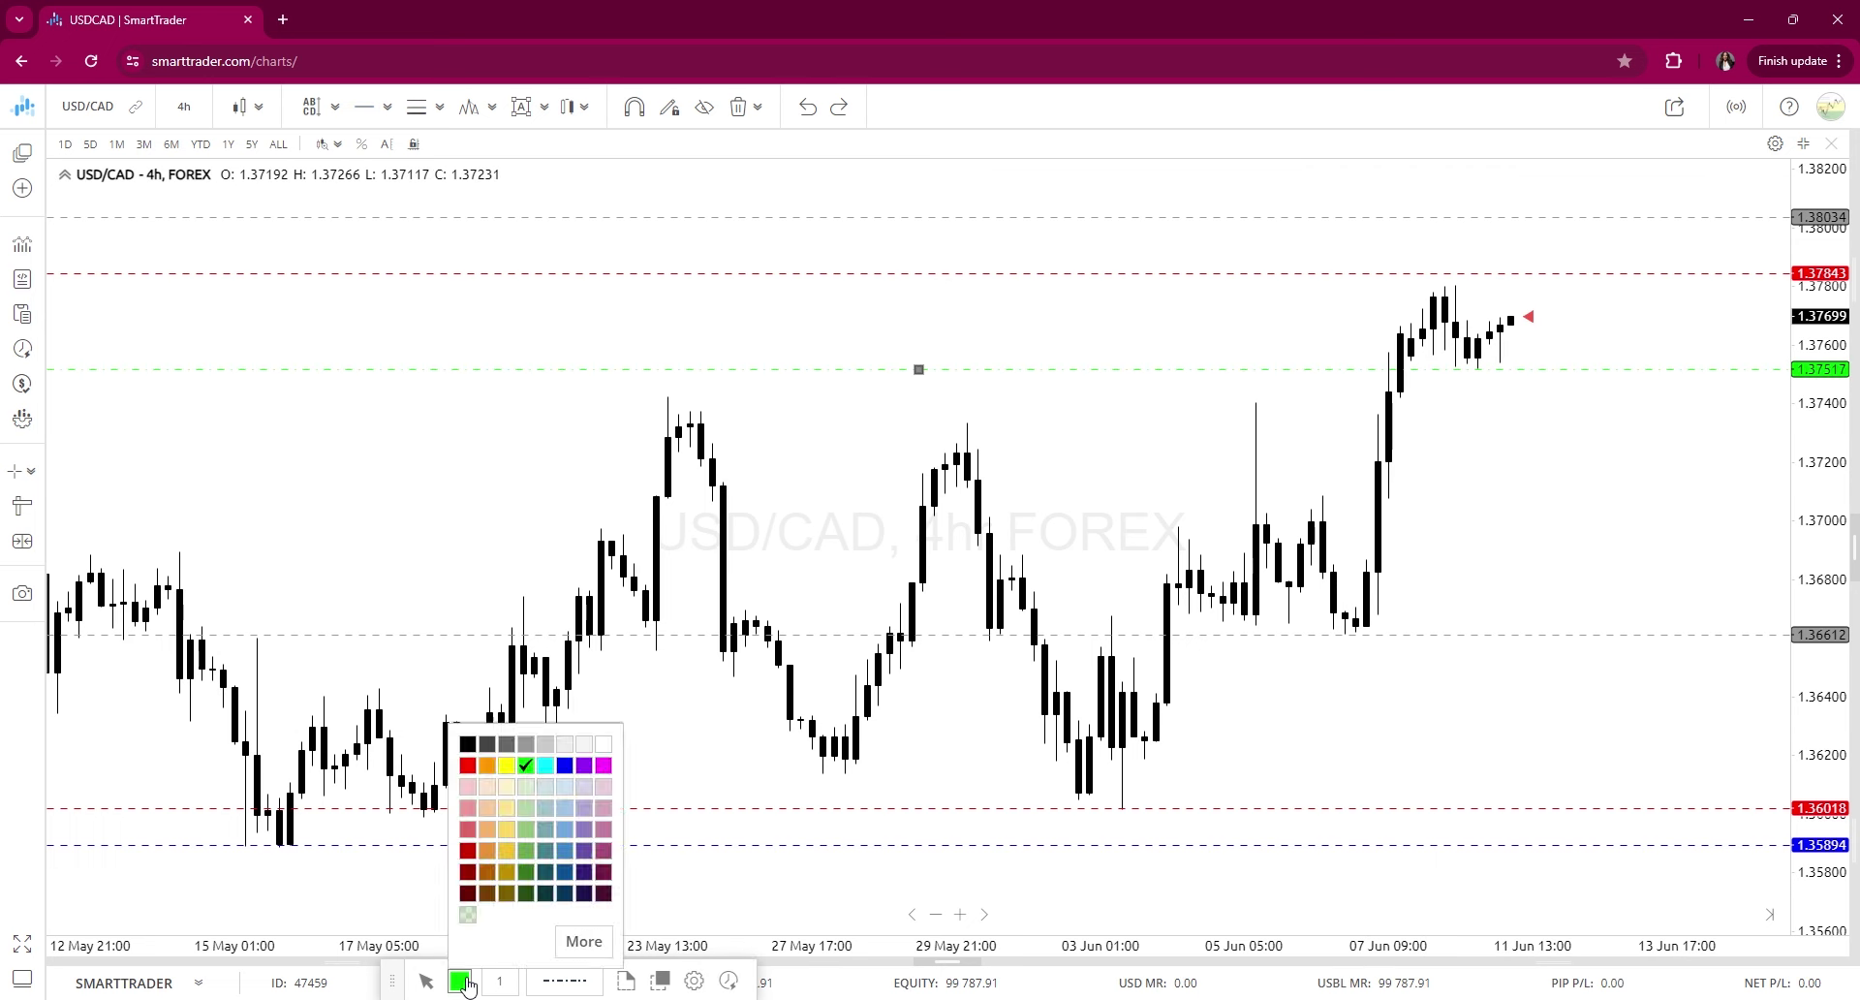
left_click(526, 743)
left_click(565, 890)
Draw ABCD waves on the 4-hour chart from the 1.36018 low to the early-June swing high and from the 1.36612 low to the latest high
scroll(1317, 775, "down", 3)
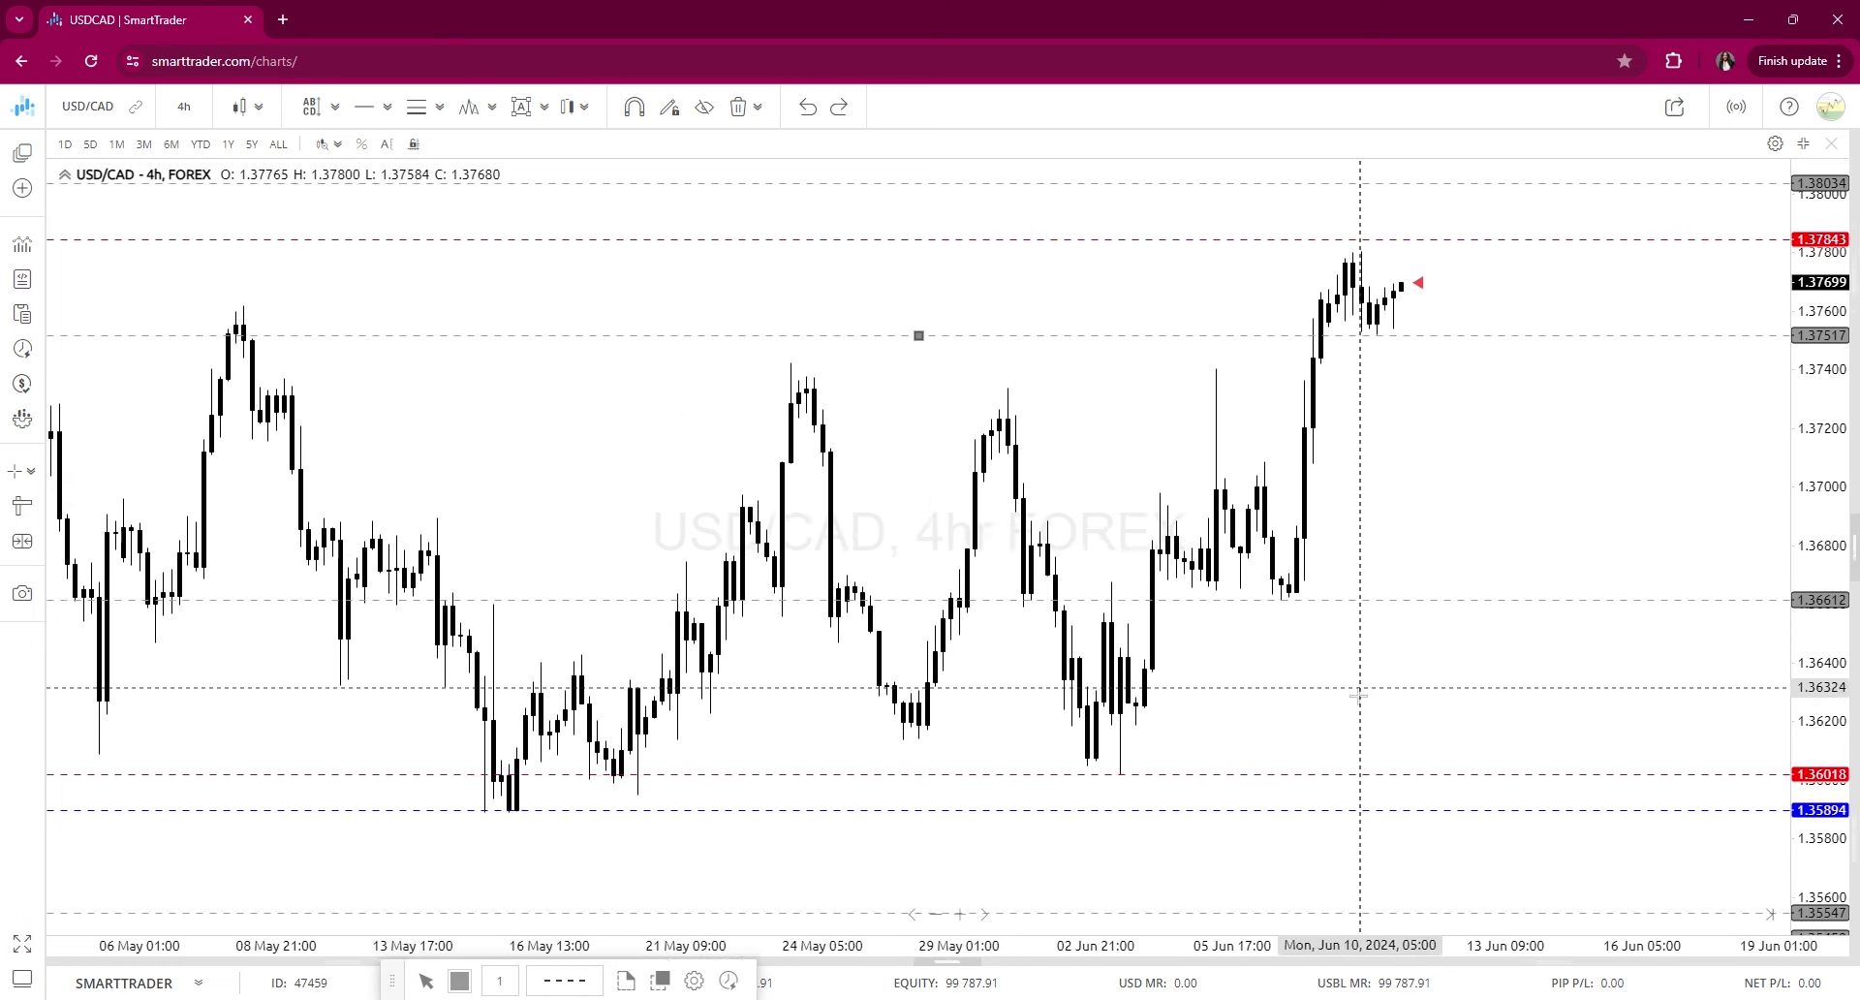
left_click_drag(1360, 696, 1313, 685)
left_click(311, 108)
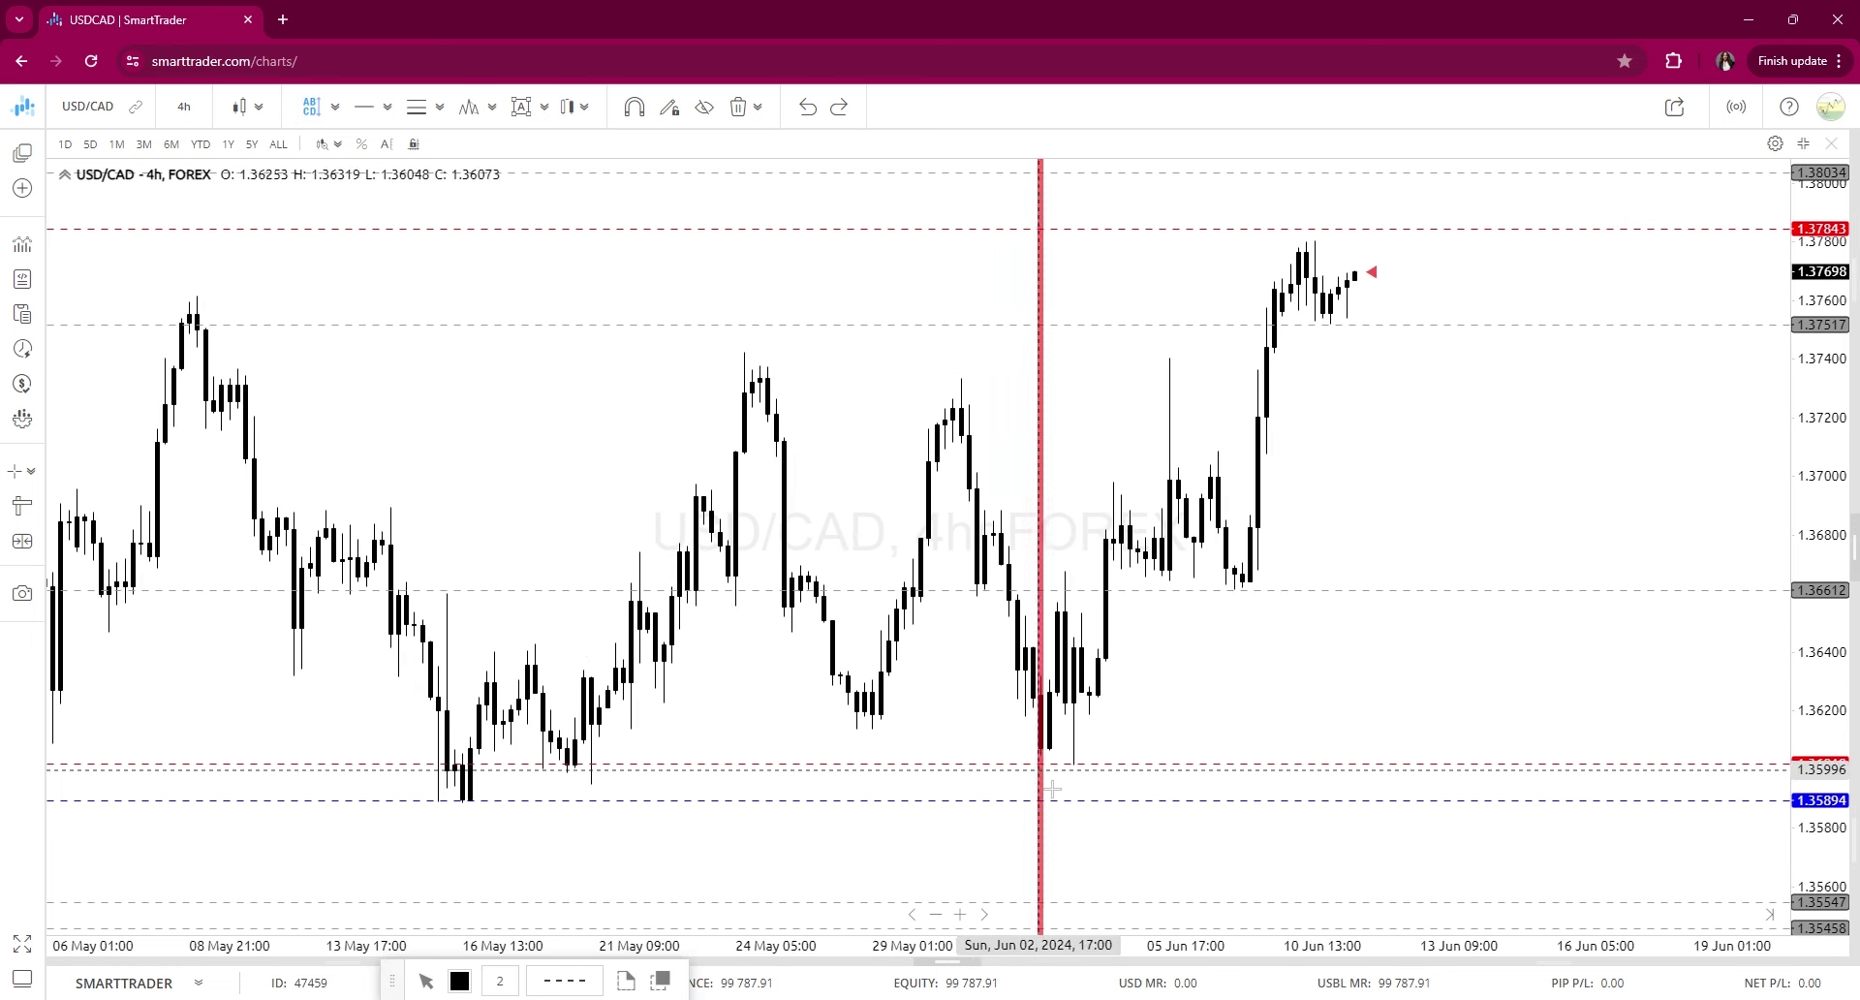
left_click(1074, 764)
left_click(1114, 481)
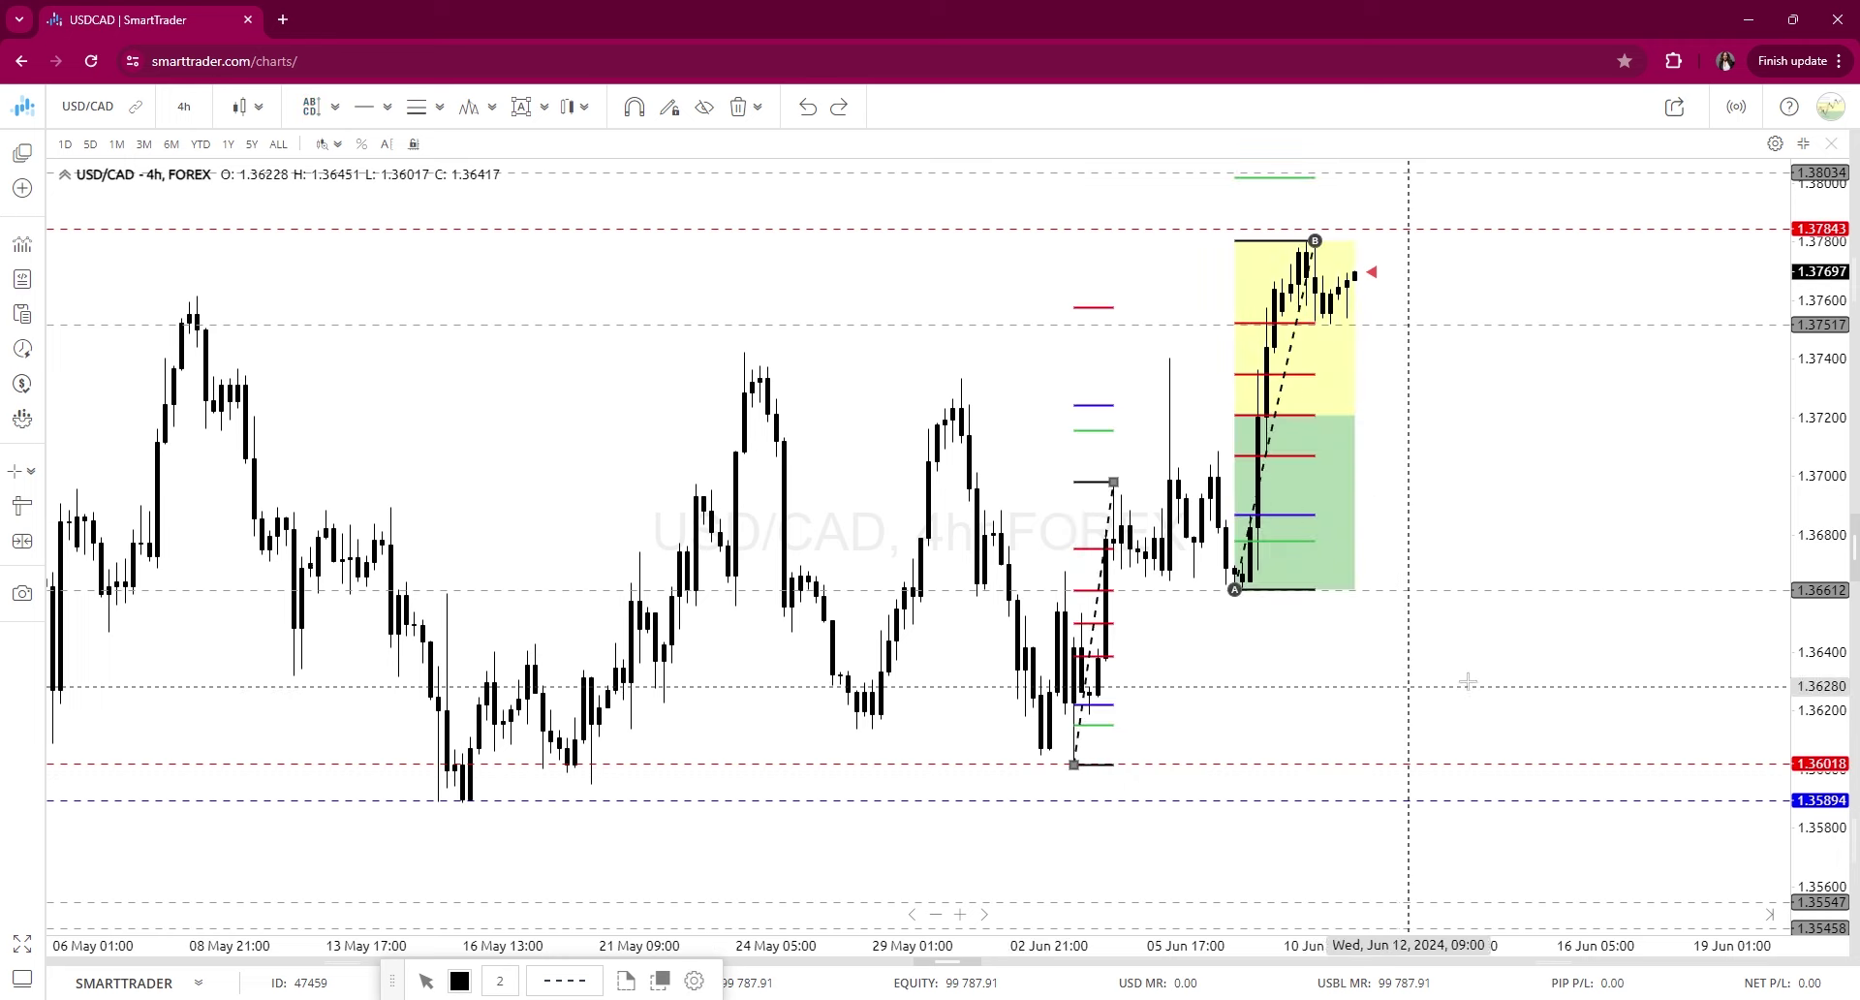
Examine the latest 4-hour wave's levels and coloured zones against the surrounding price action and marked lines
scroll(1468, 681, "up", 5)
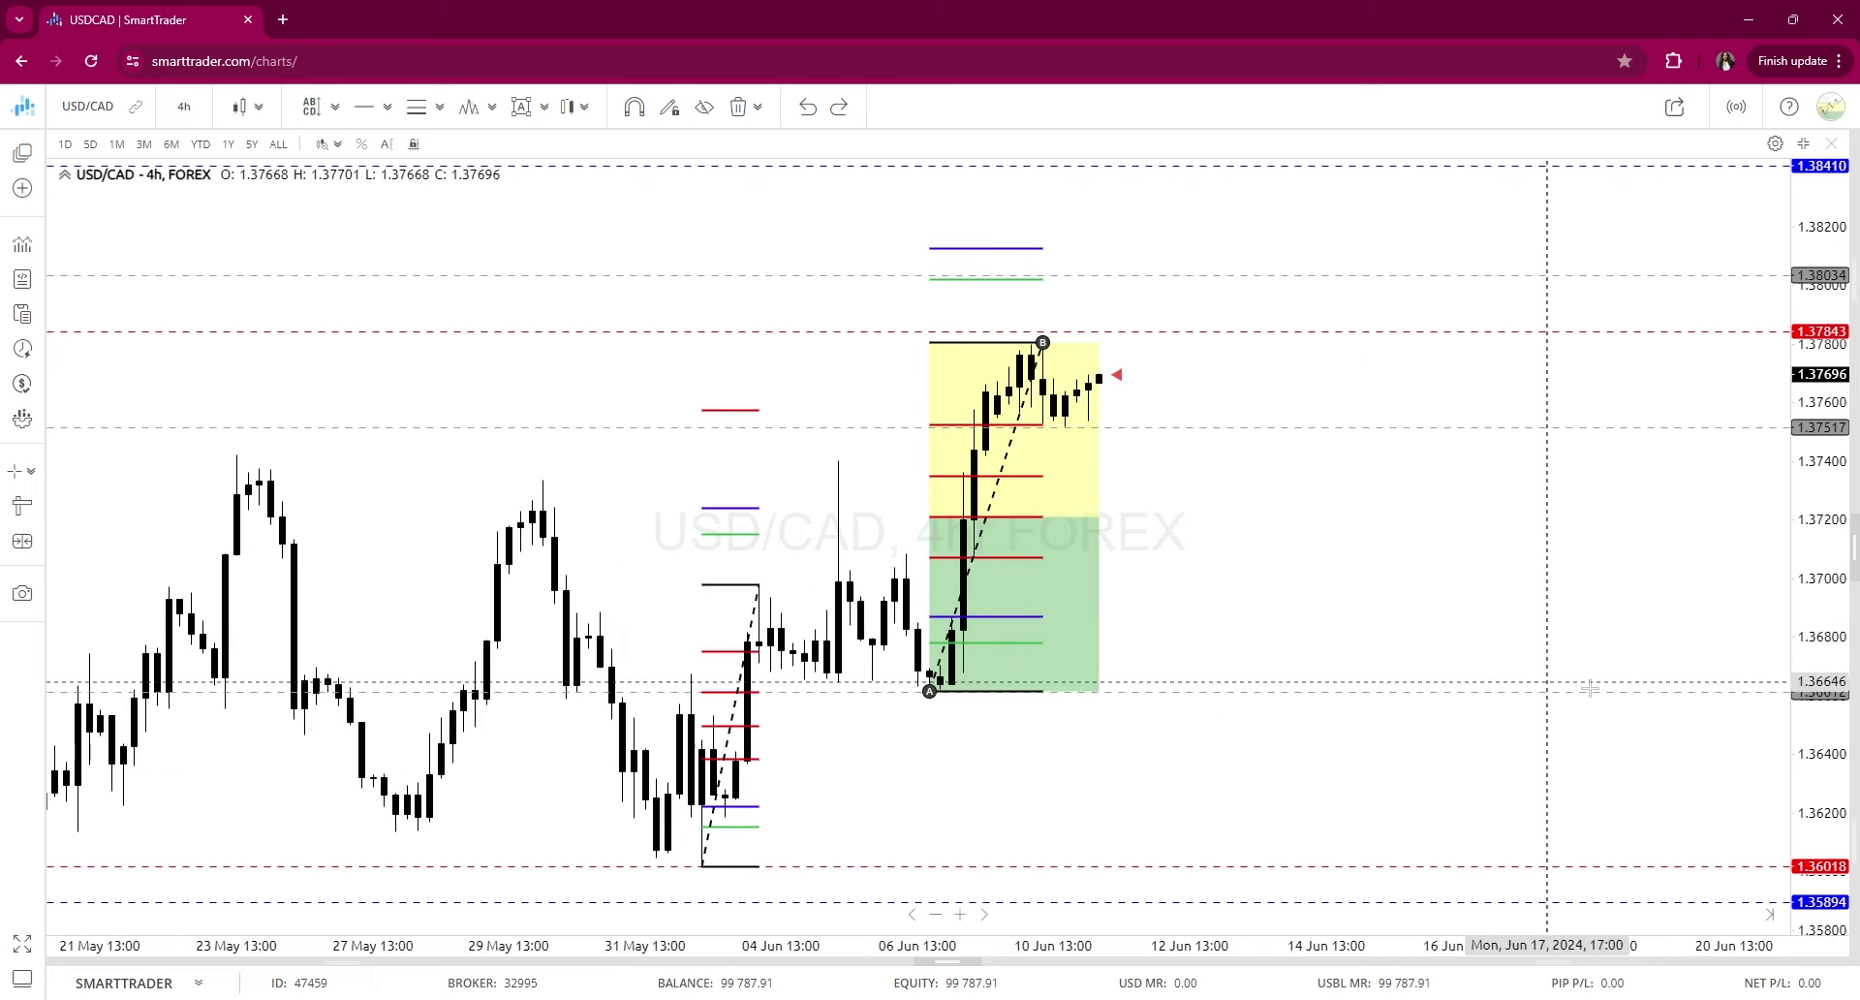
left_click_drag(1839, 755, 1832, 380)
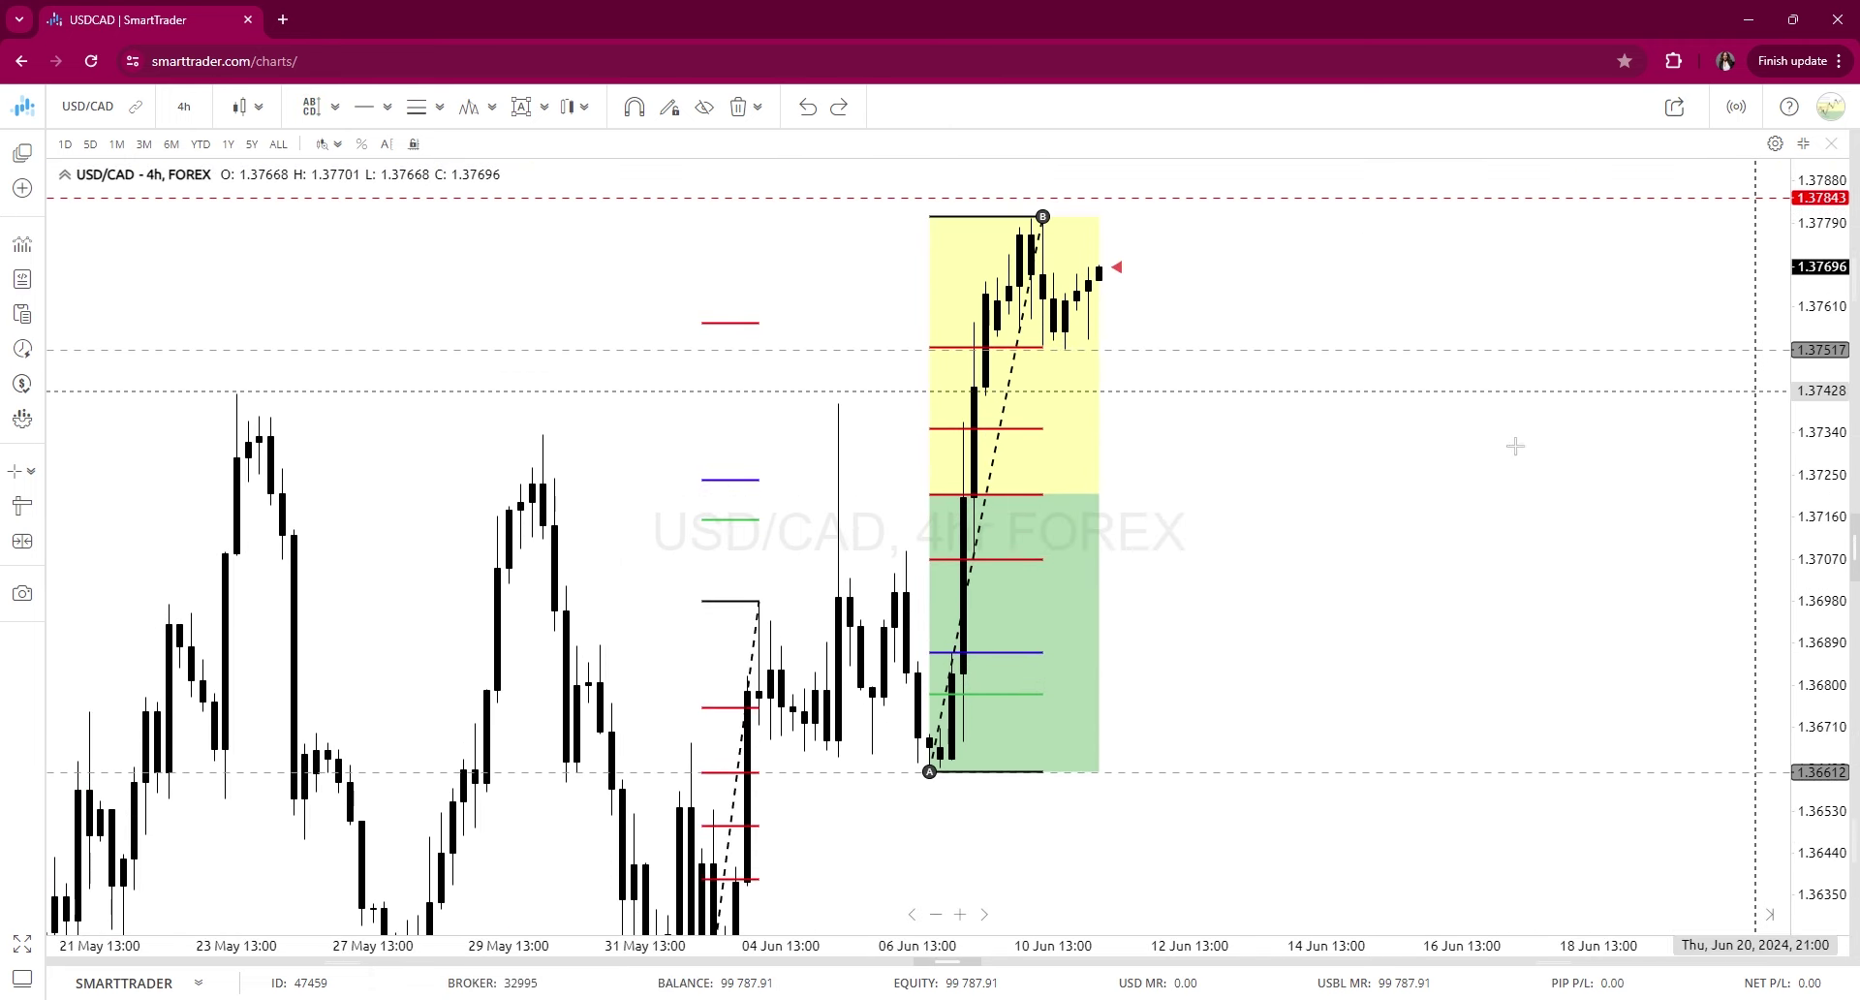
left_click_drag(1515, 455, 1517, 594)
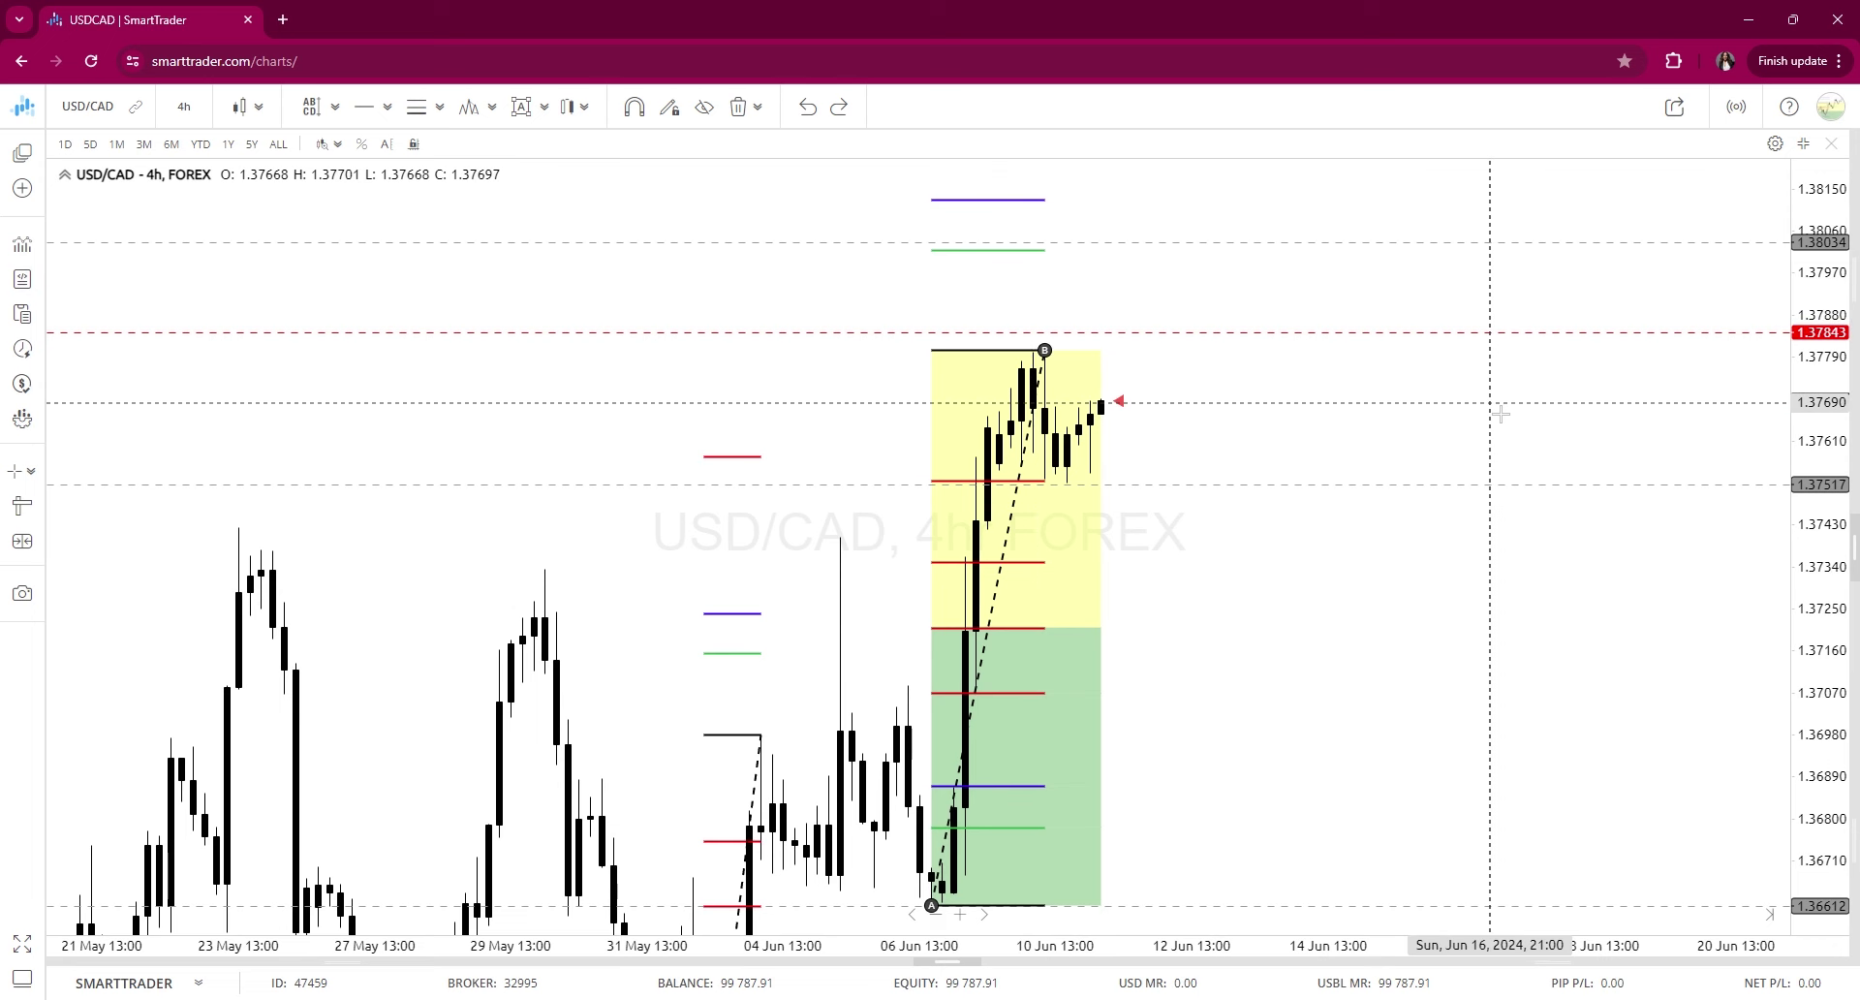
left_click_drag(1375, 556, 1208, 469)
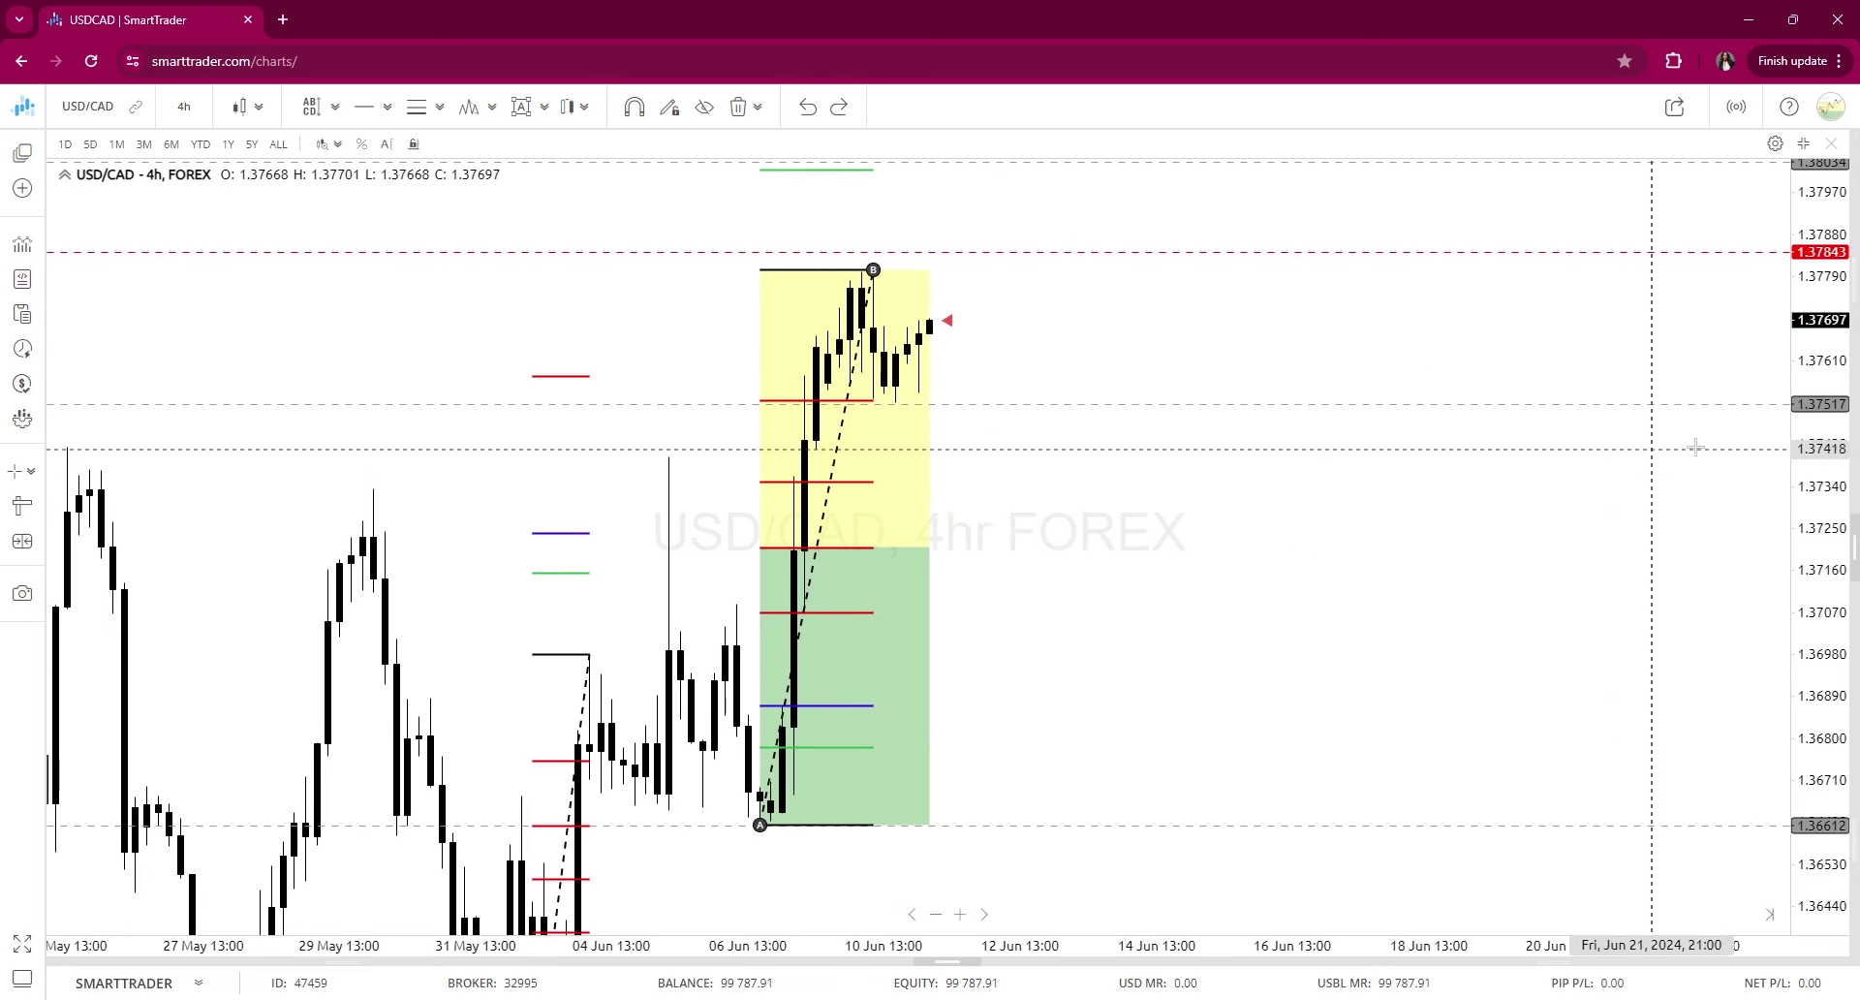
left_click_drag(1823, 411, 1800, 676)
scroll(891, 383, "down", 3)
scroll(892, 391, "down", 3)
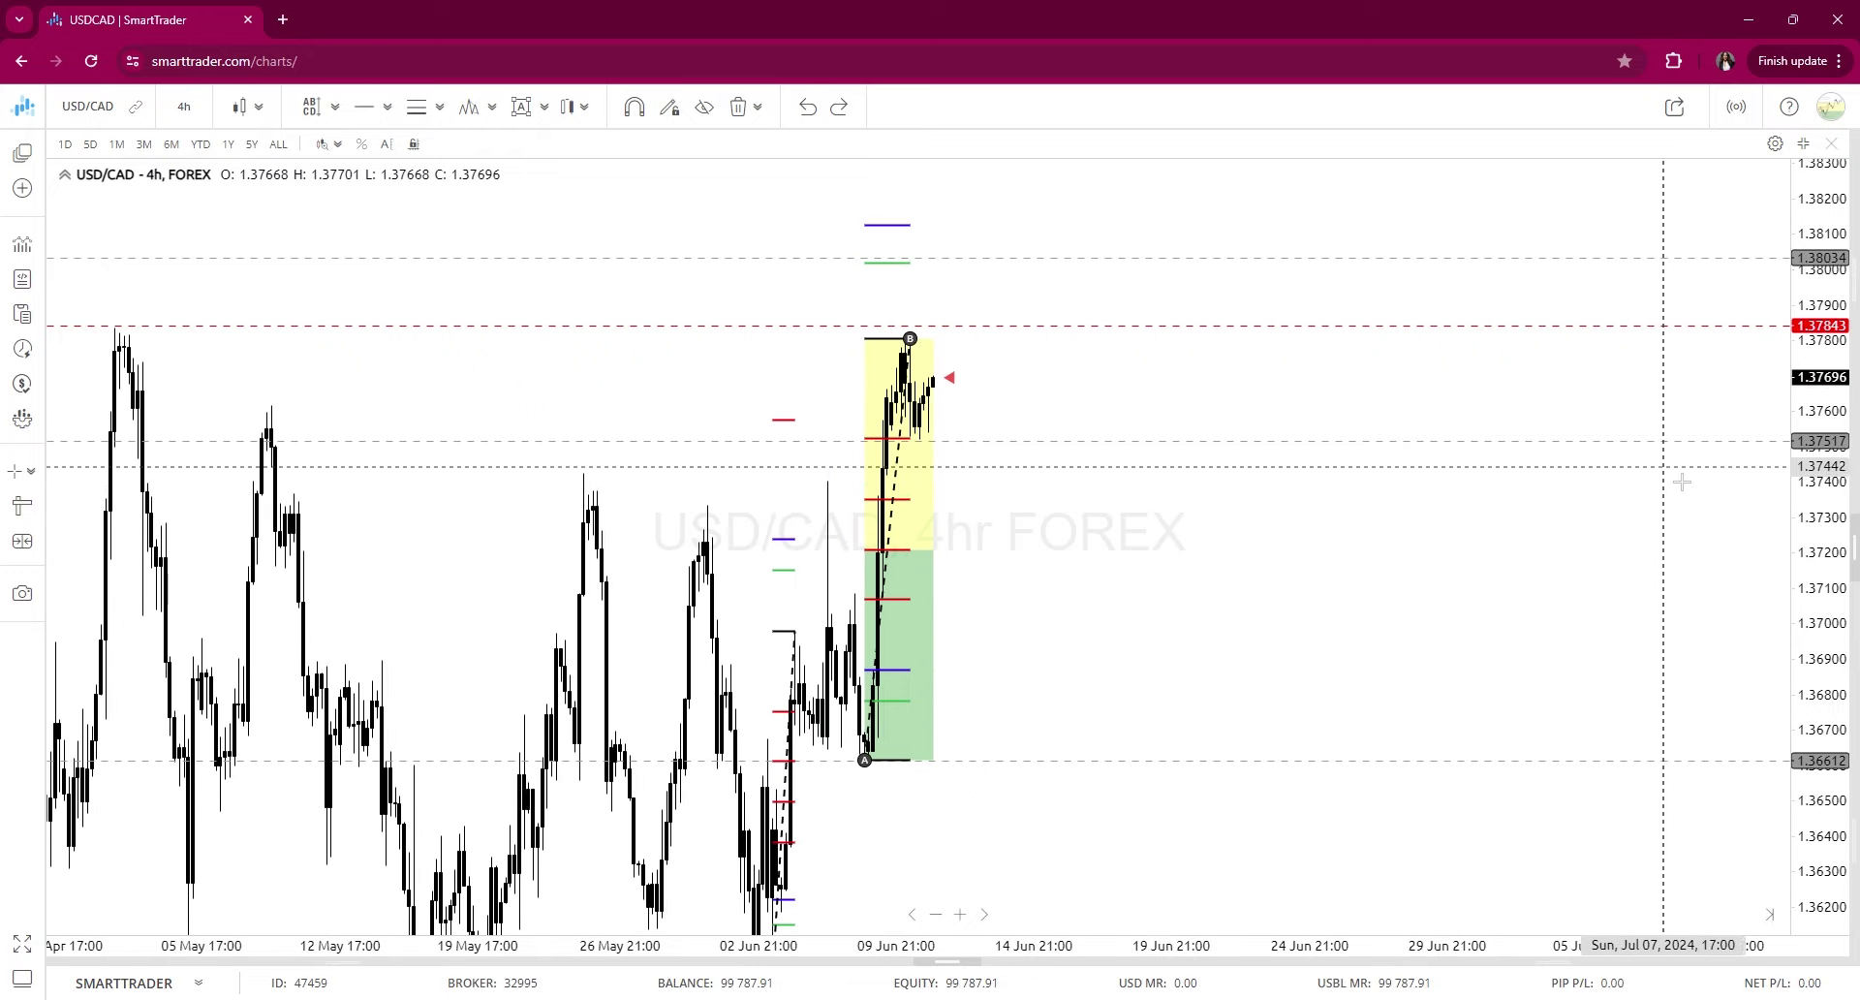
scroll(1647, 552, "up", 3)
left_click_drag(1327, 605, 1349, 519)
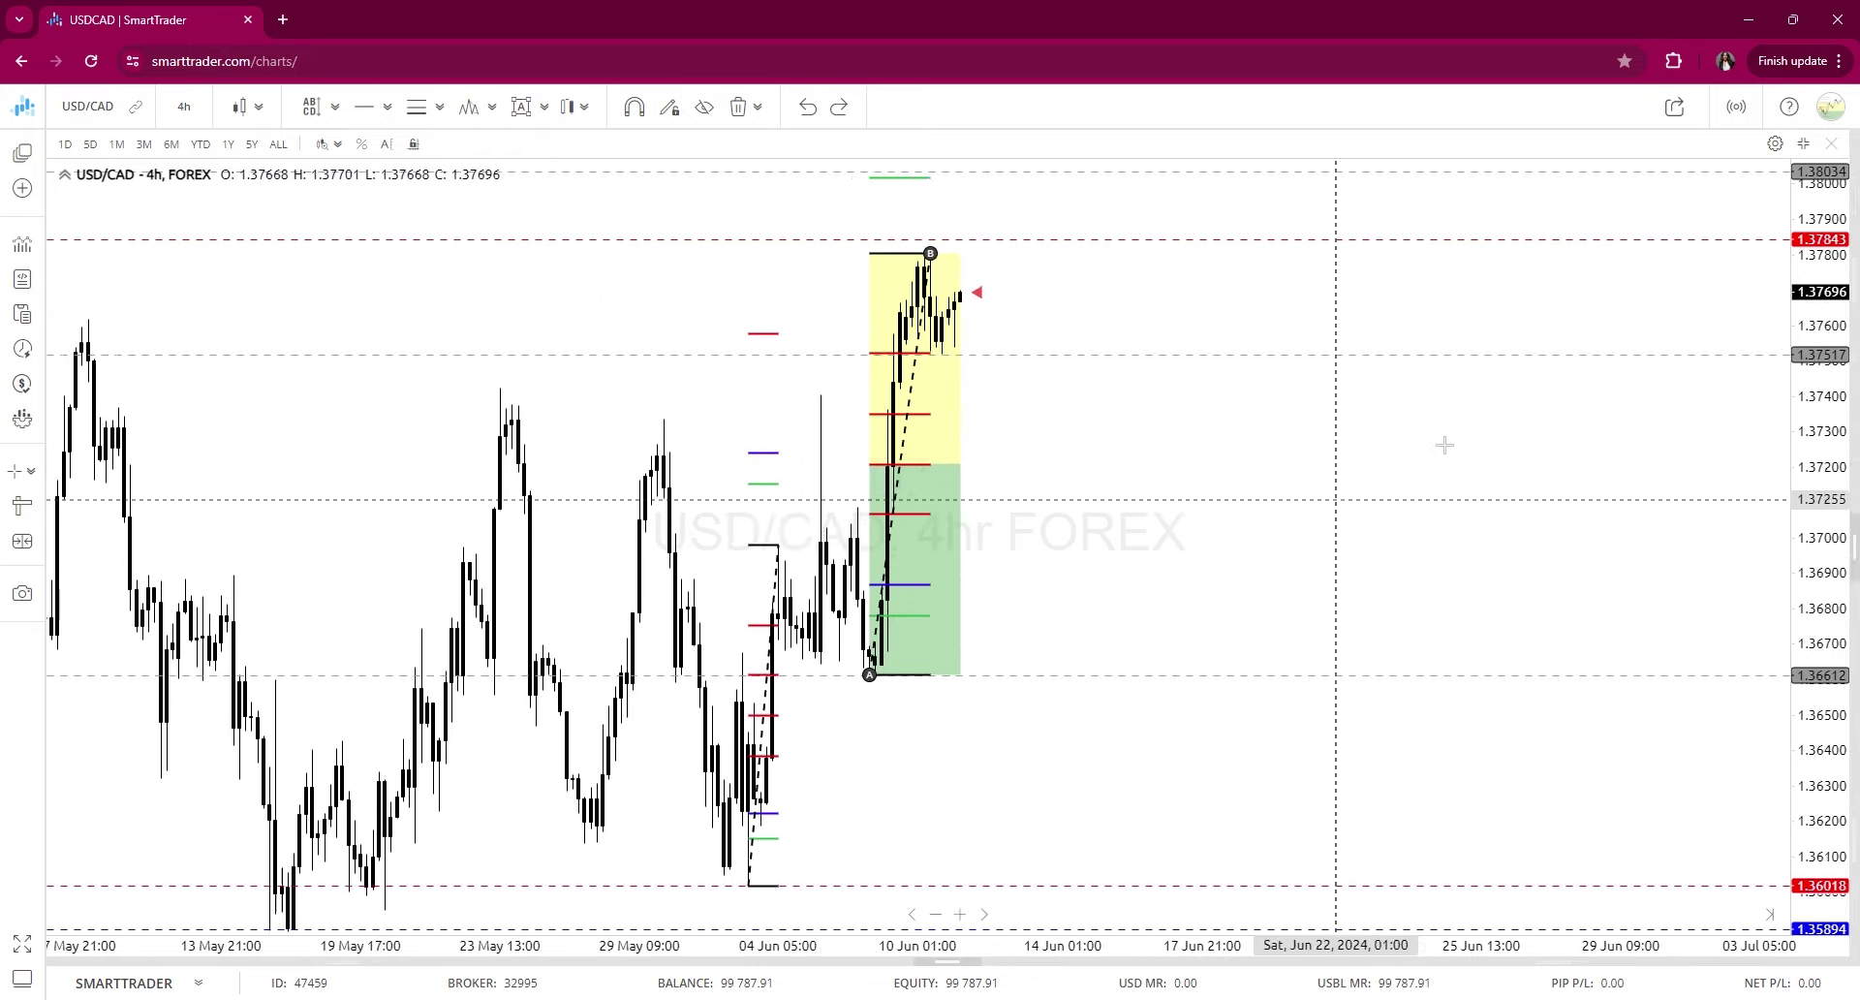
left_click_drag(1444, 445, 1442, 439)
scroll(1250, 561, "up", 2)
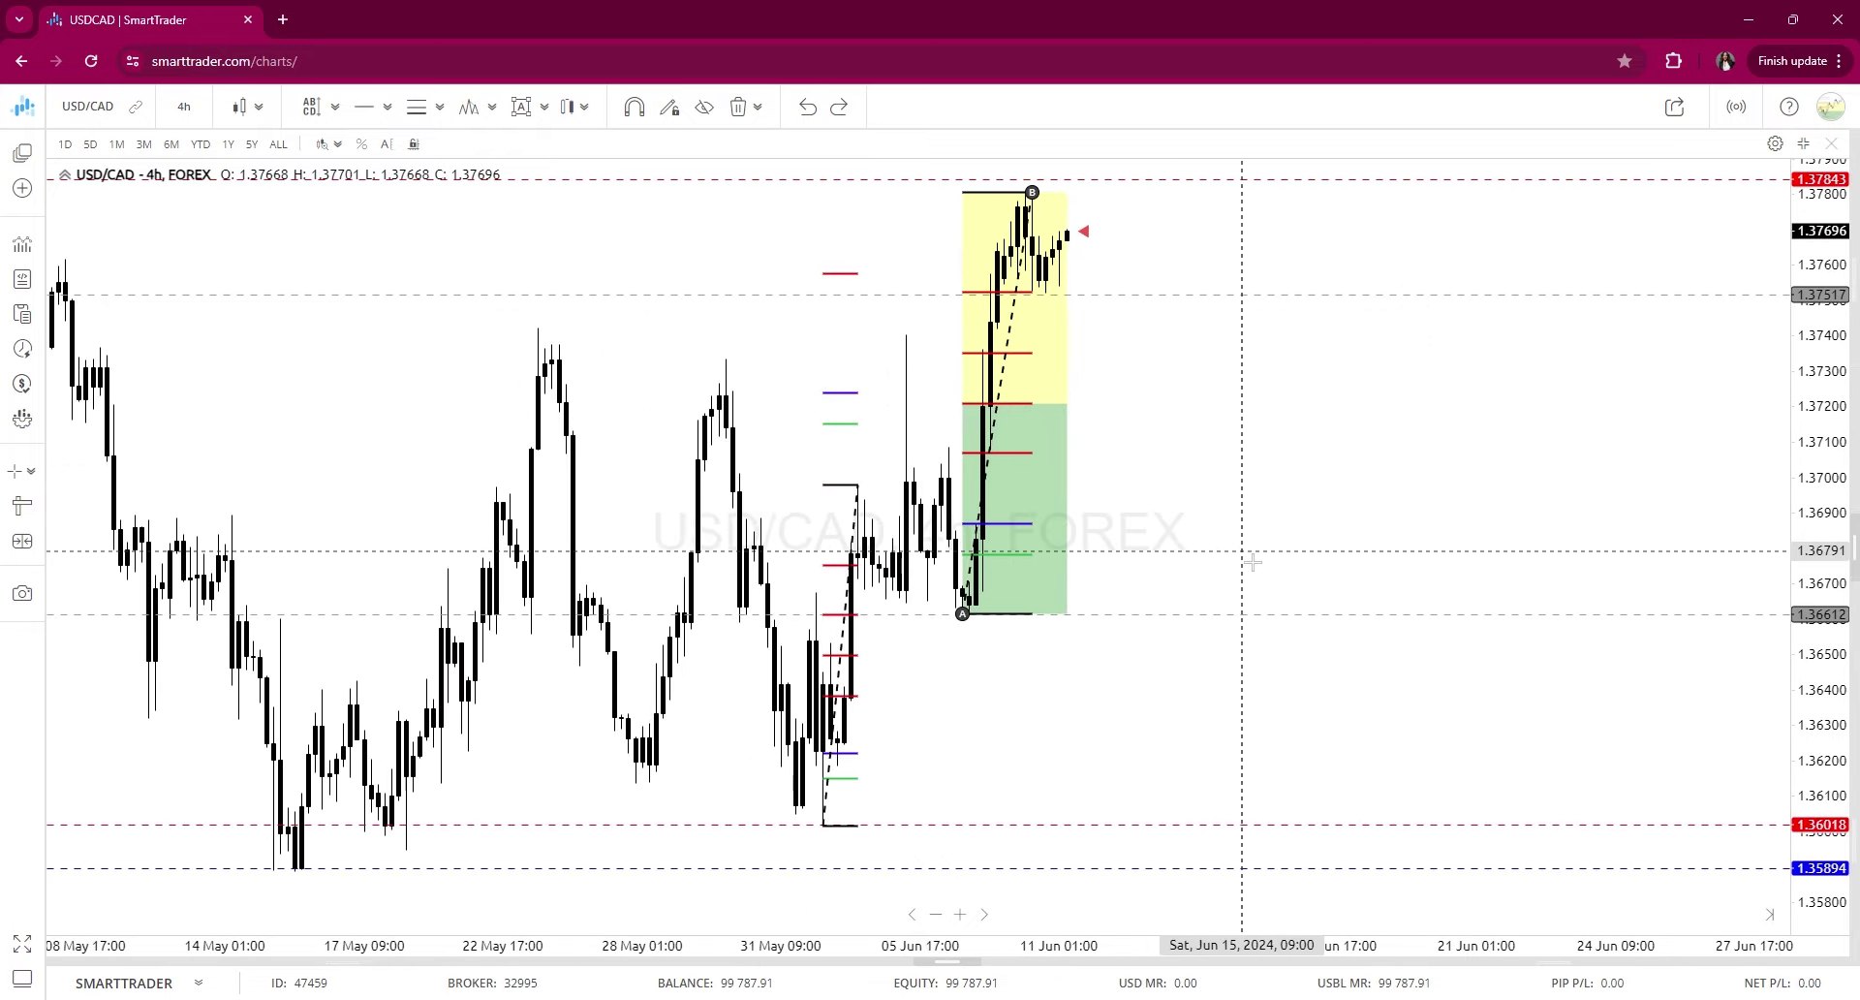
Draw a rising ray on the 4-hour chart from the 1.36018 low through the candle lows near 1.36612
left_click(387, 108)
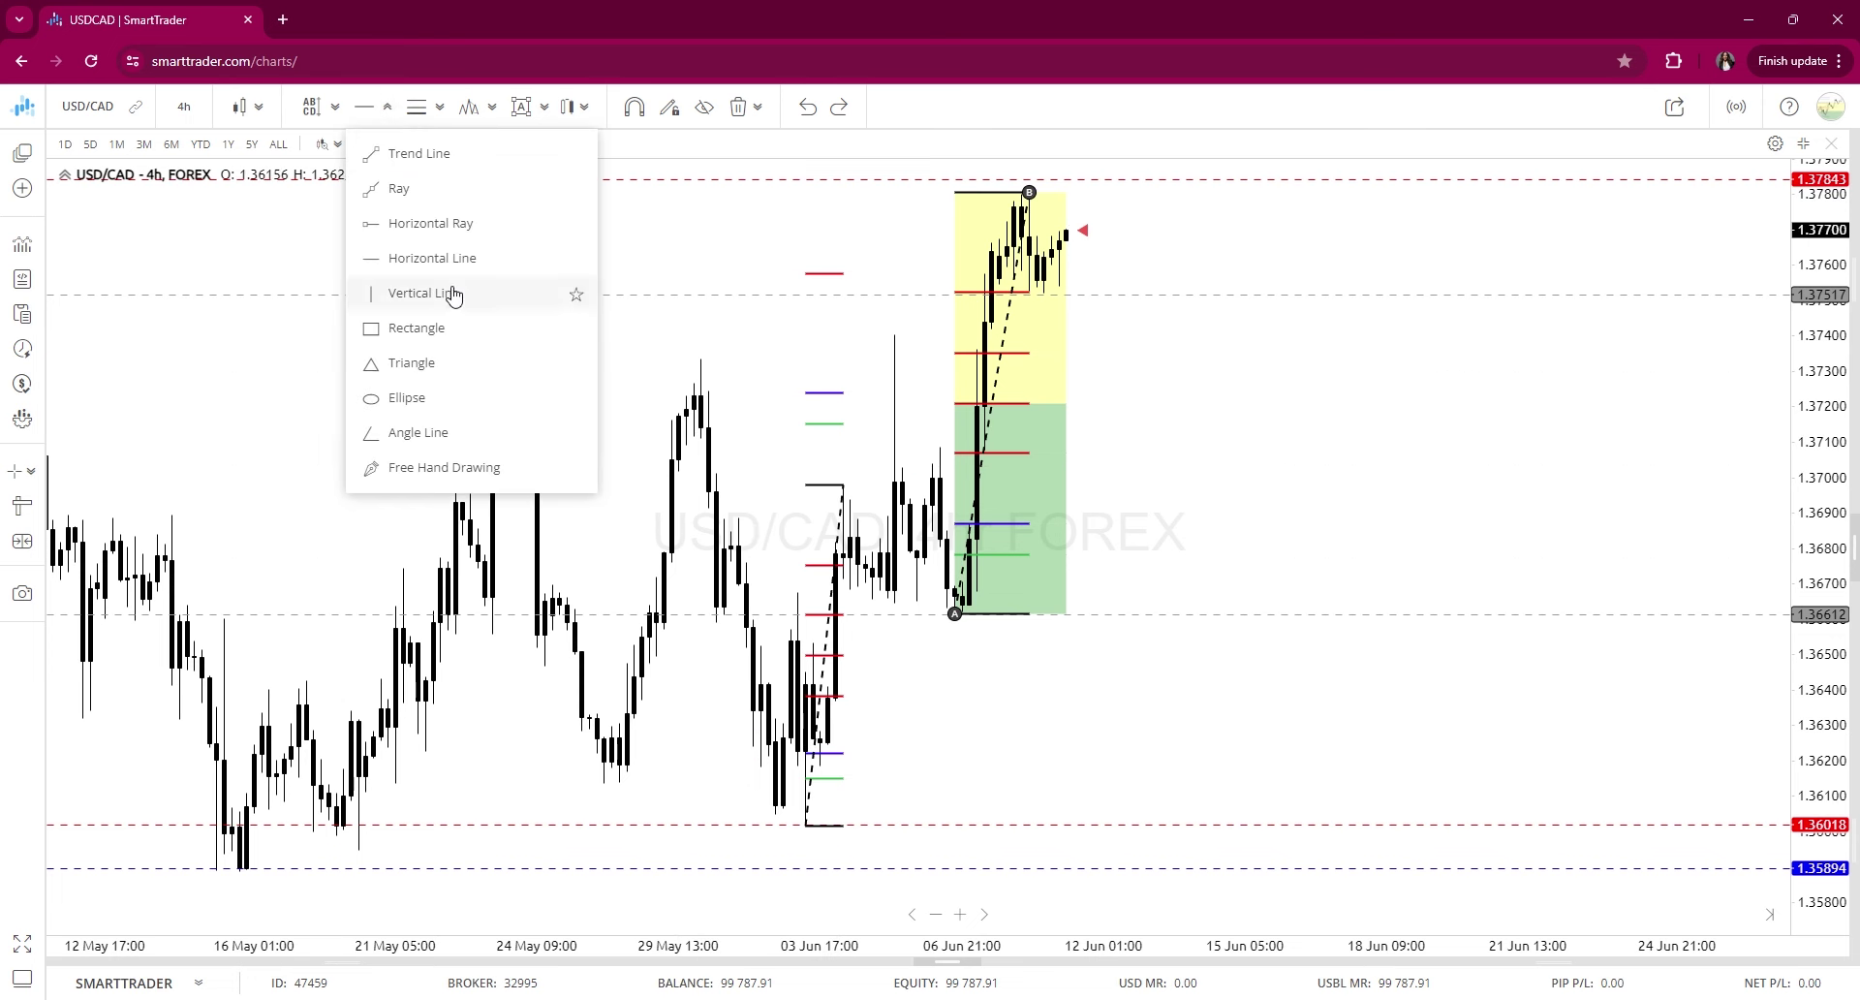
left_click(451, 187)
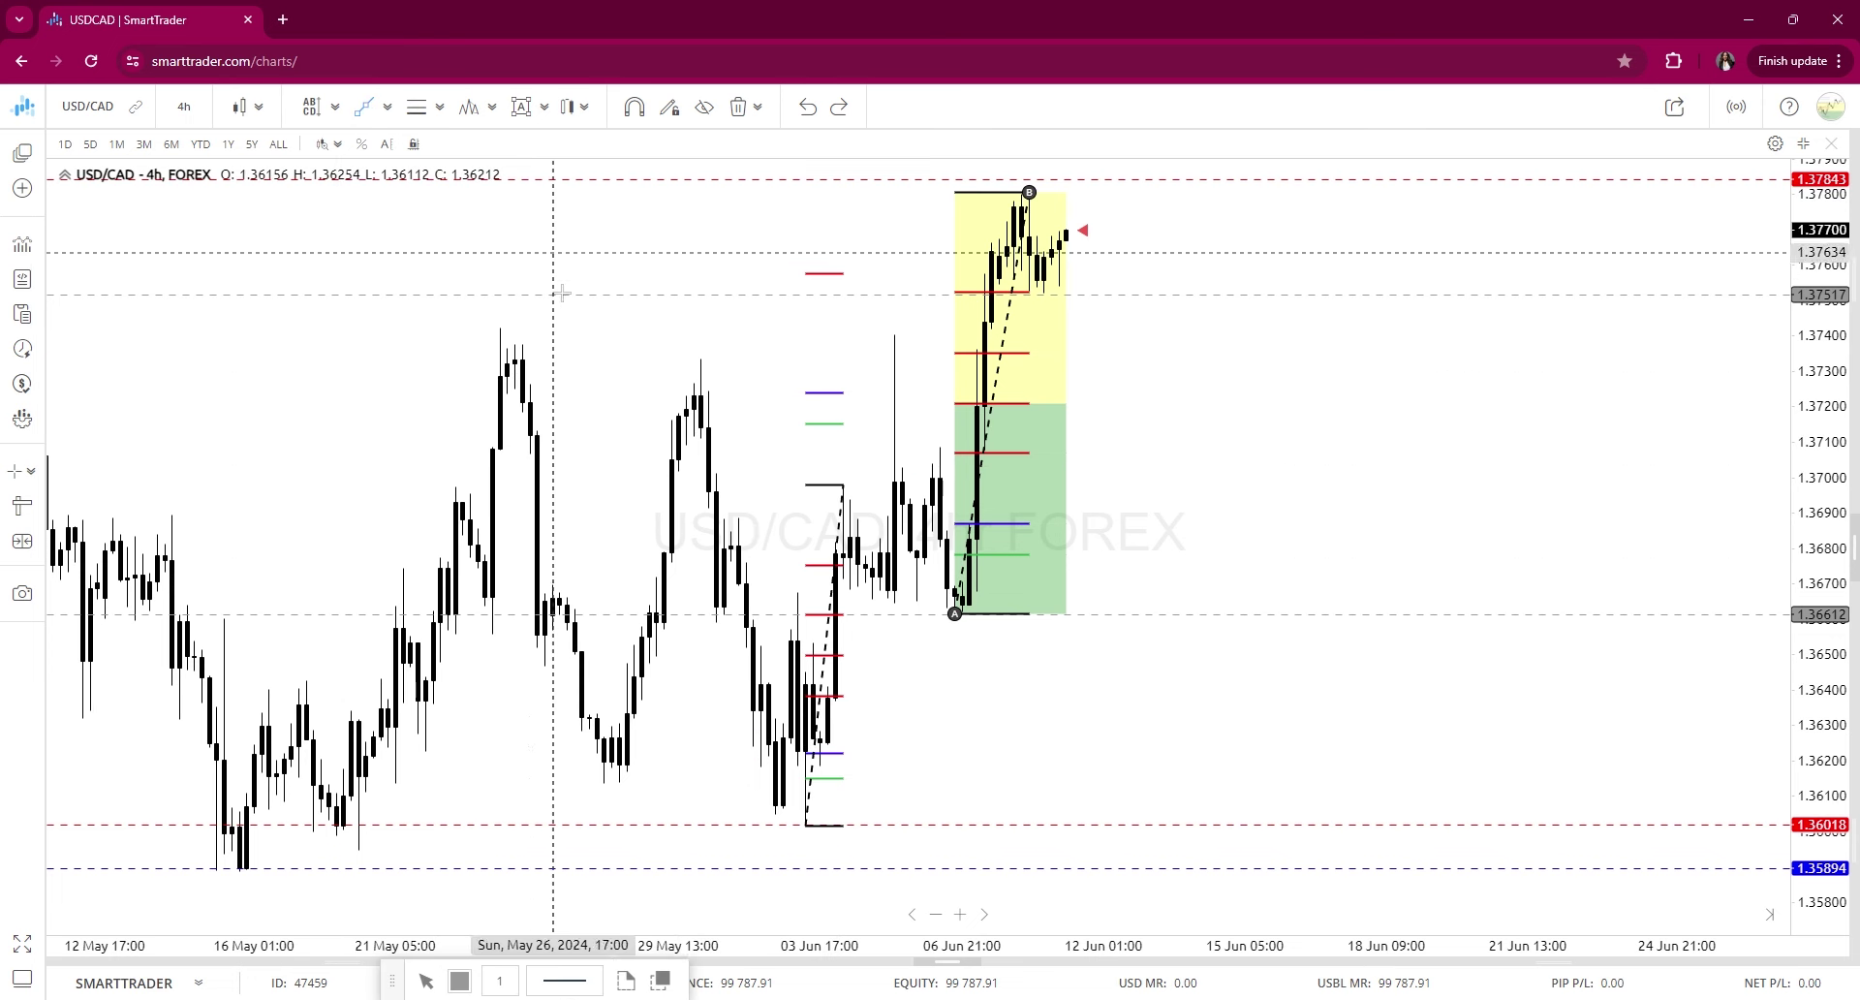
left_click(807, 823)
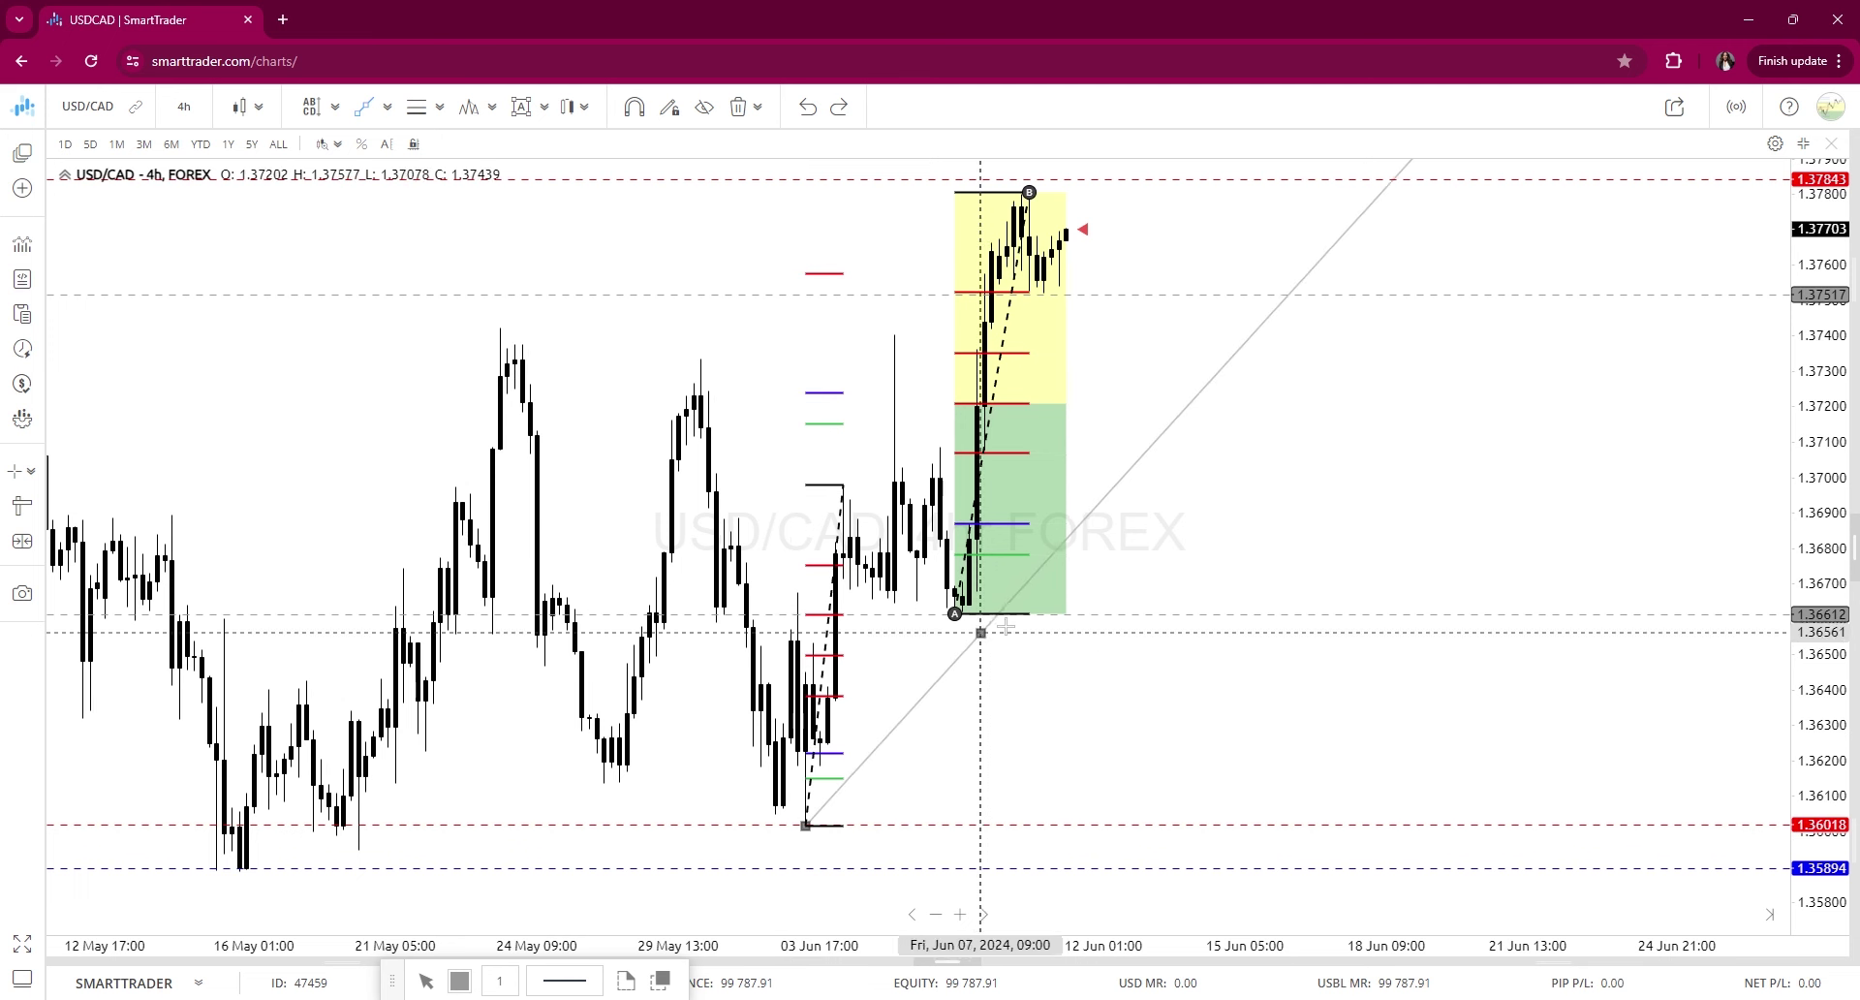
left_click(1003, 566)
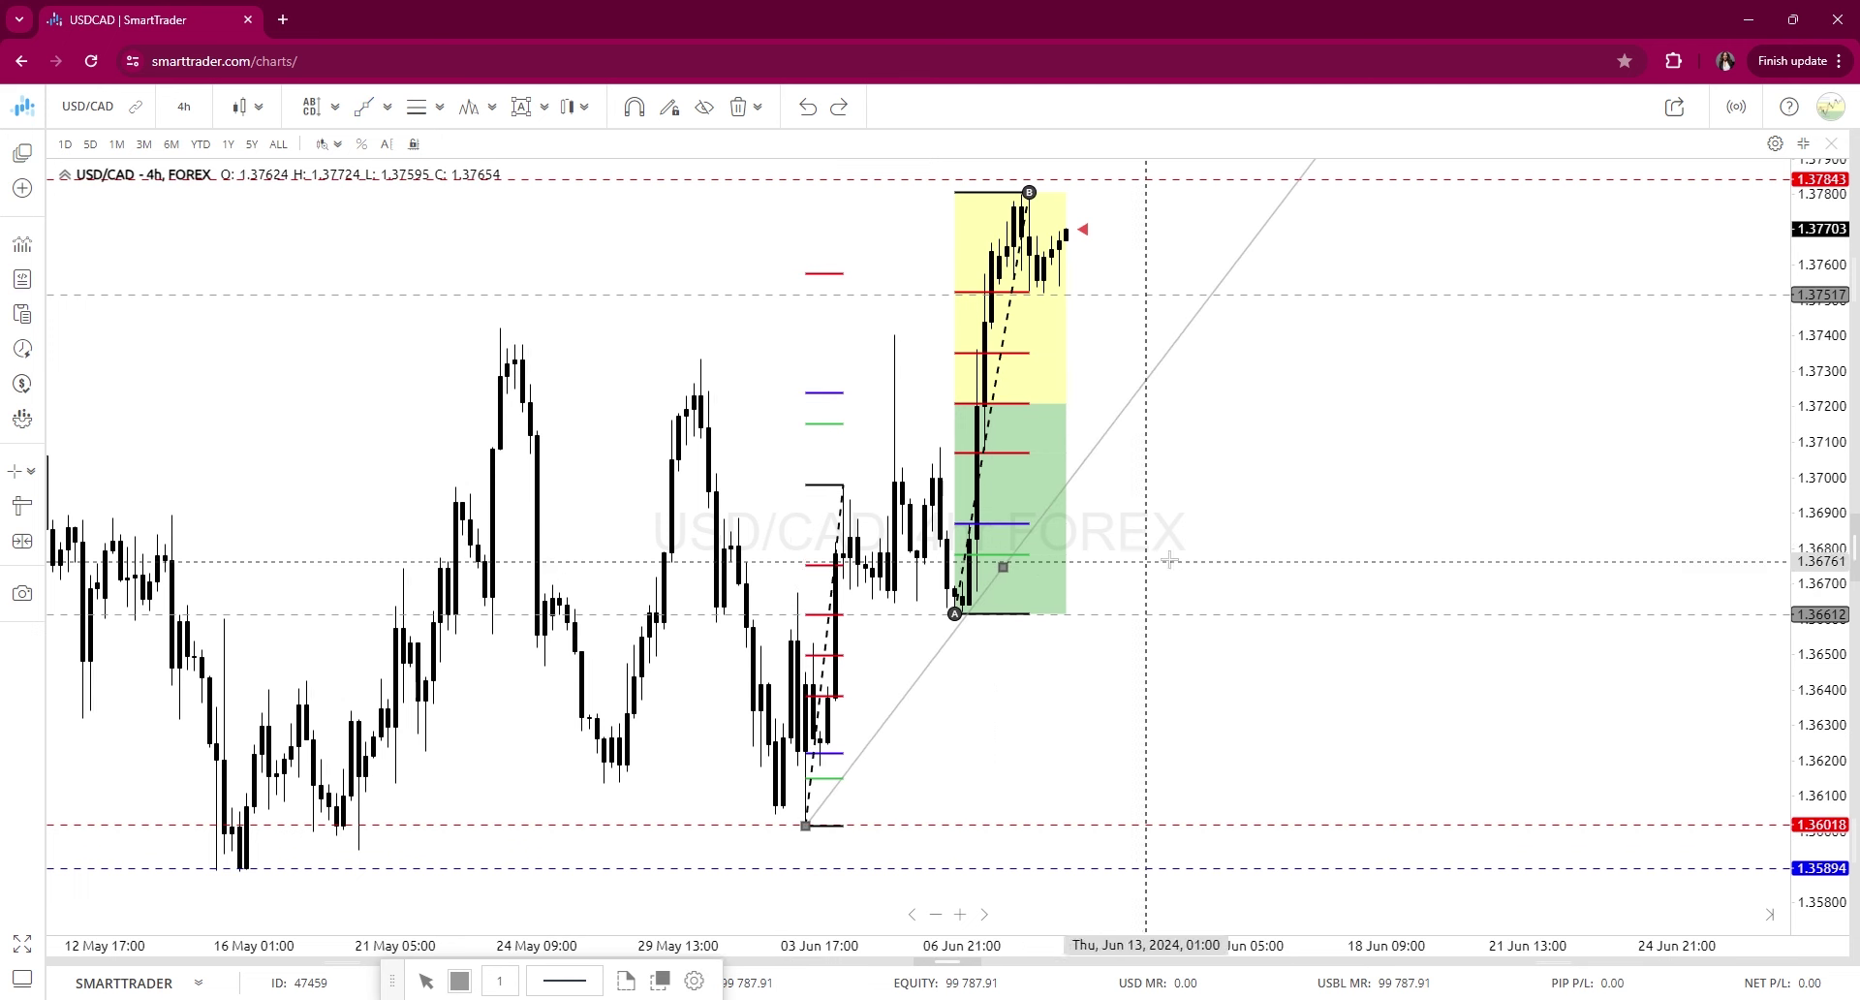
Add a second, steeper ray from the 7 June low near 1.3663 upward through about 1.3700
scroll(701, 232, "up", 3)
scroll(708, 240, "up", 1)
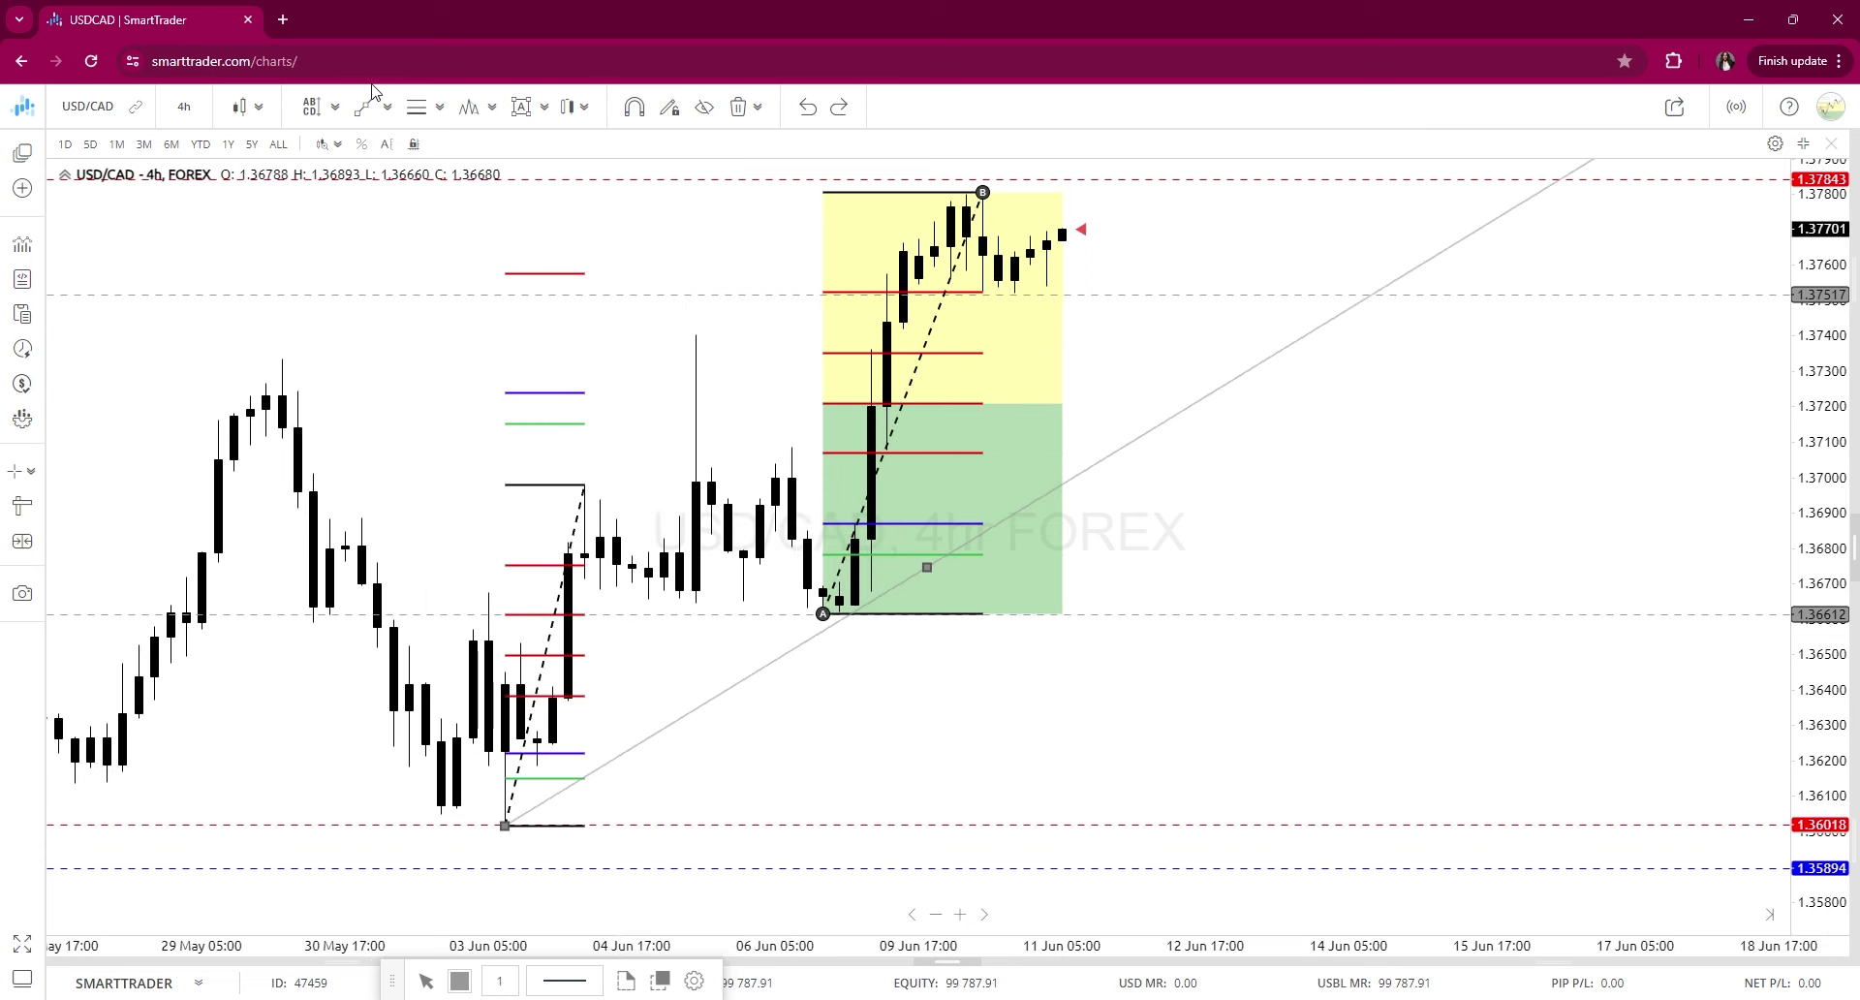
left_click(364, 107)
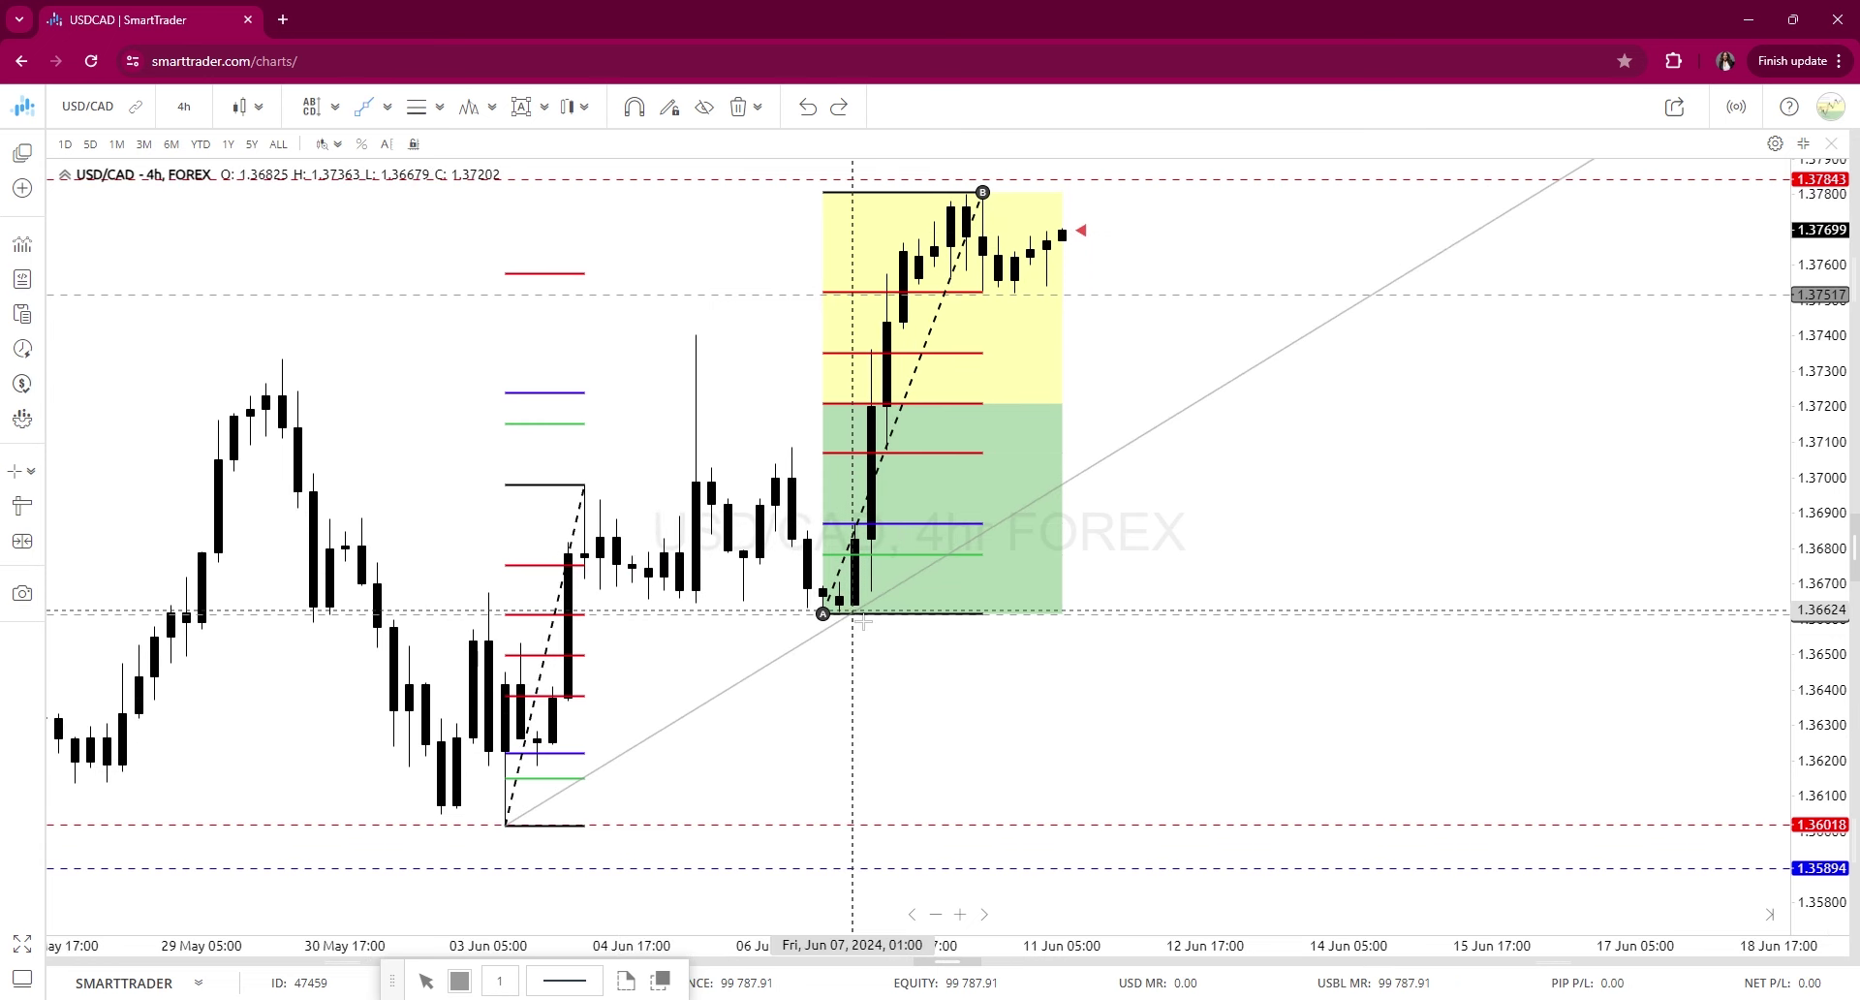
left_click(961, 485)
left_click(959, 480)
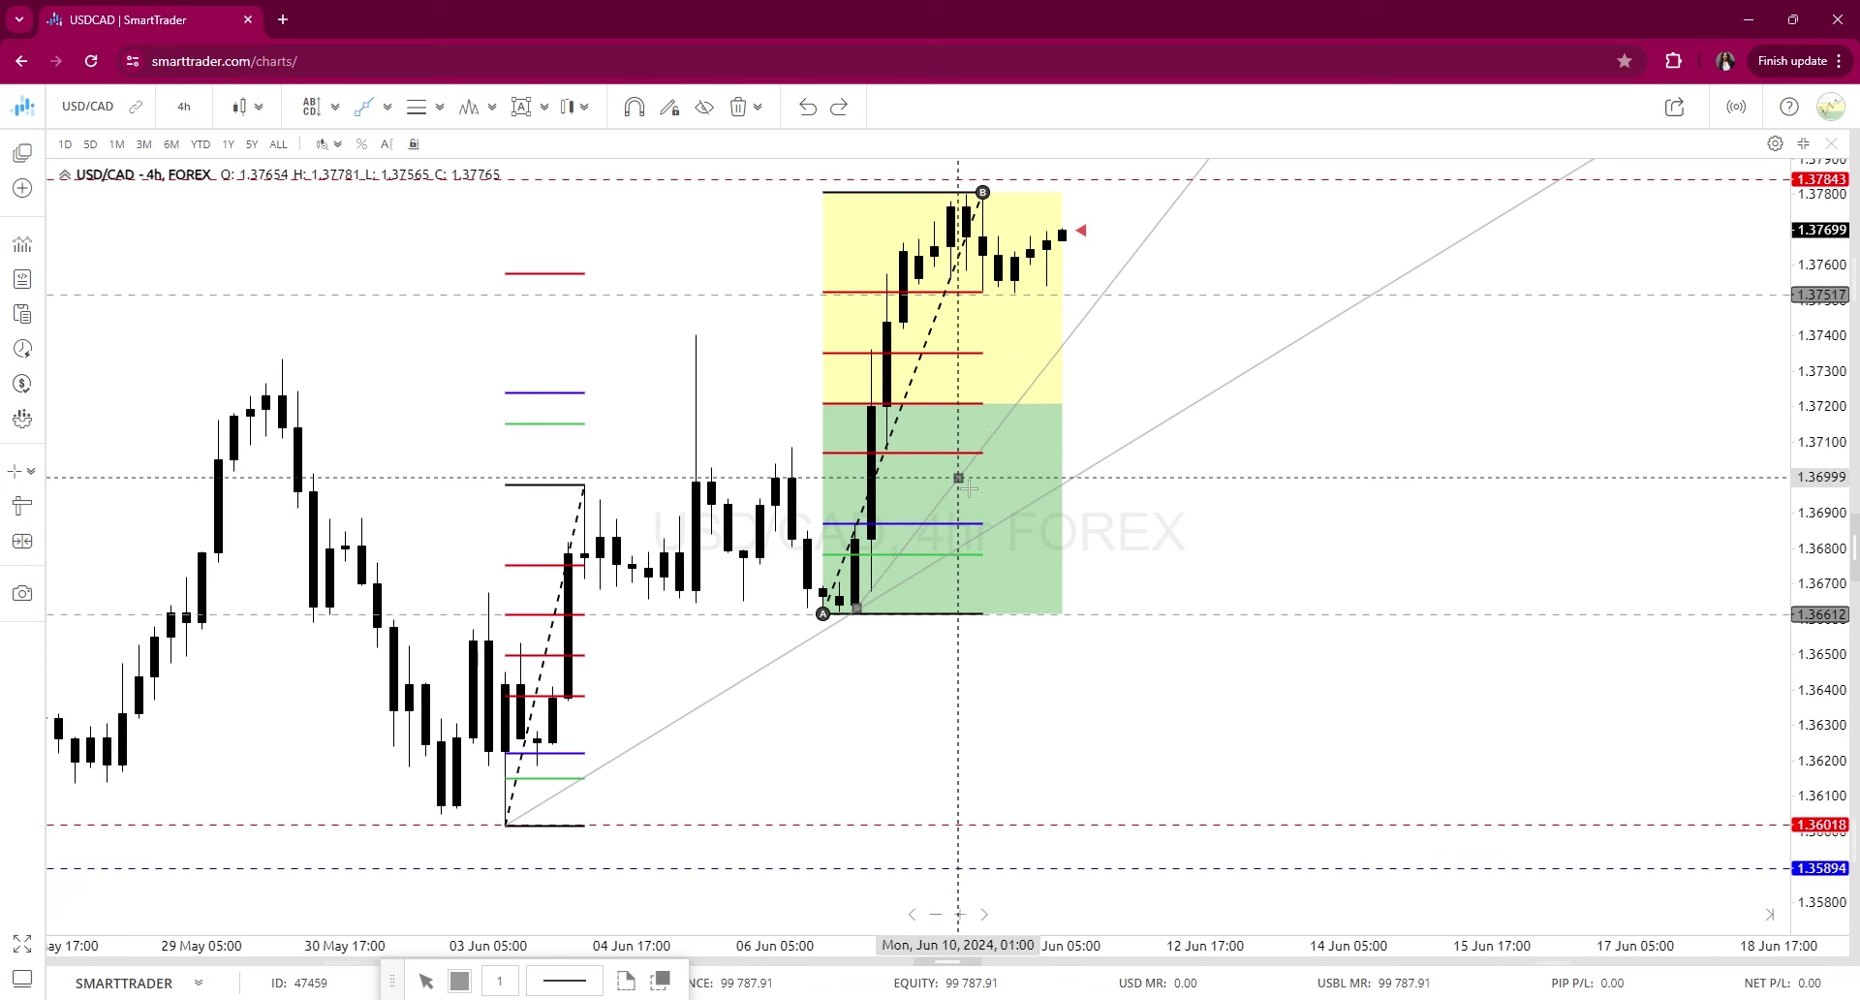
Try a Smart Trend Line from the 1.36612 low on the 4-hour chart, then undo it
left_click(339, 111)
left_click(366, 290)
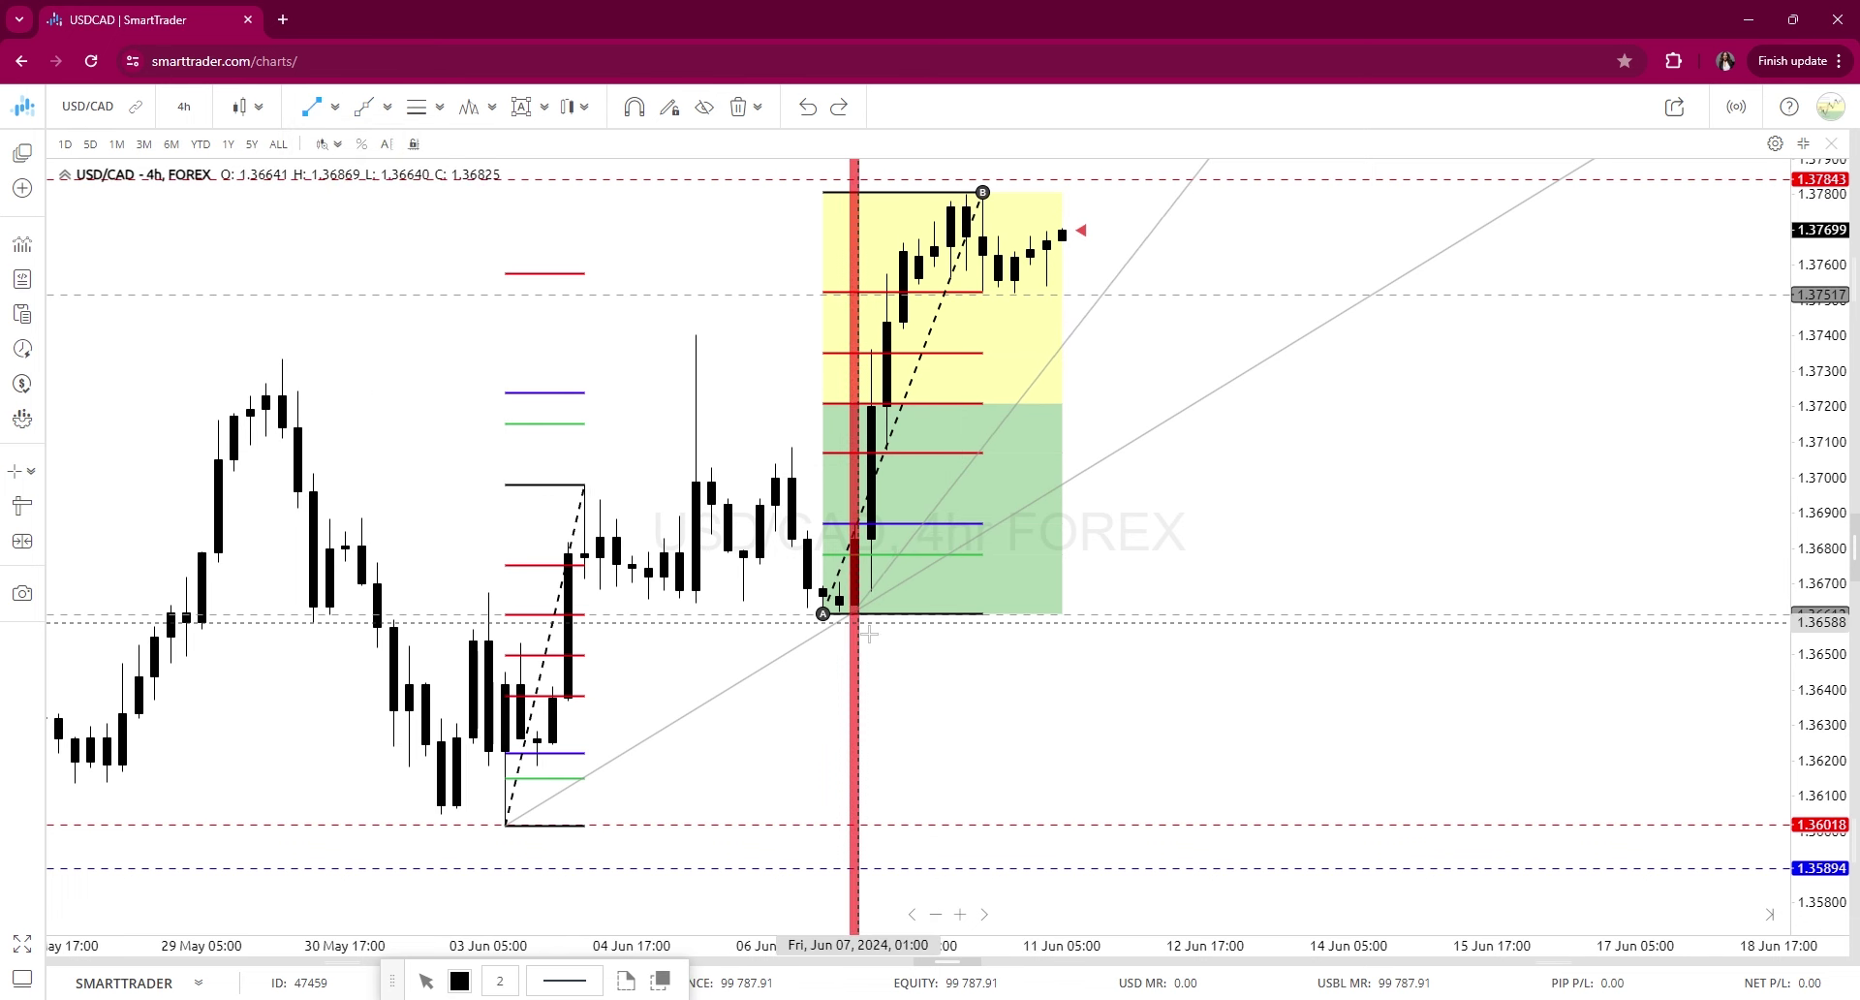
left_click_drag(822, 613, 1061, 577)
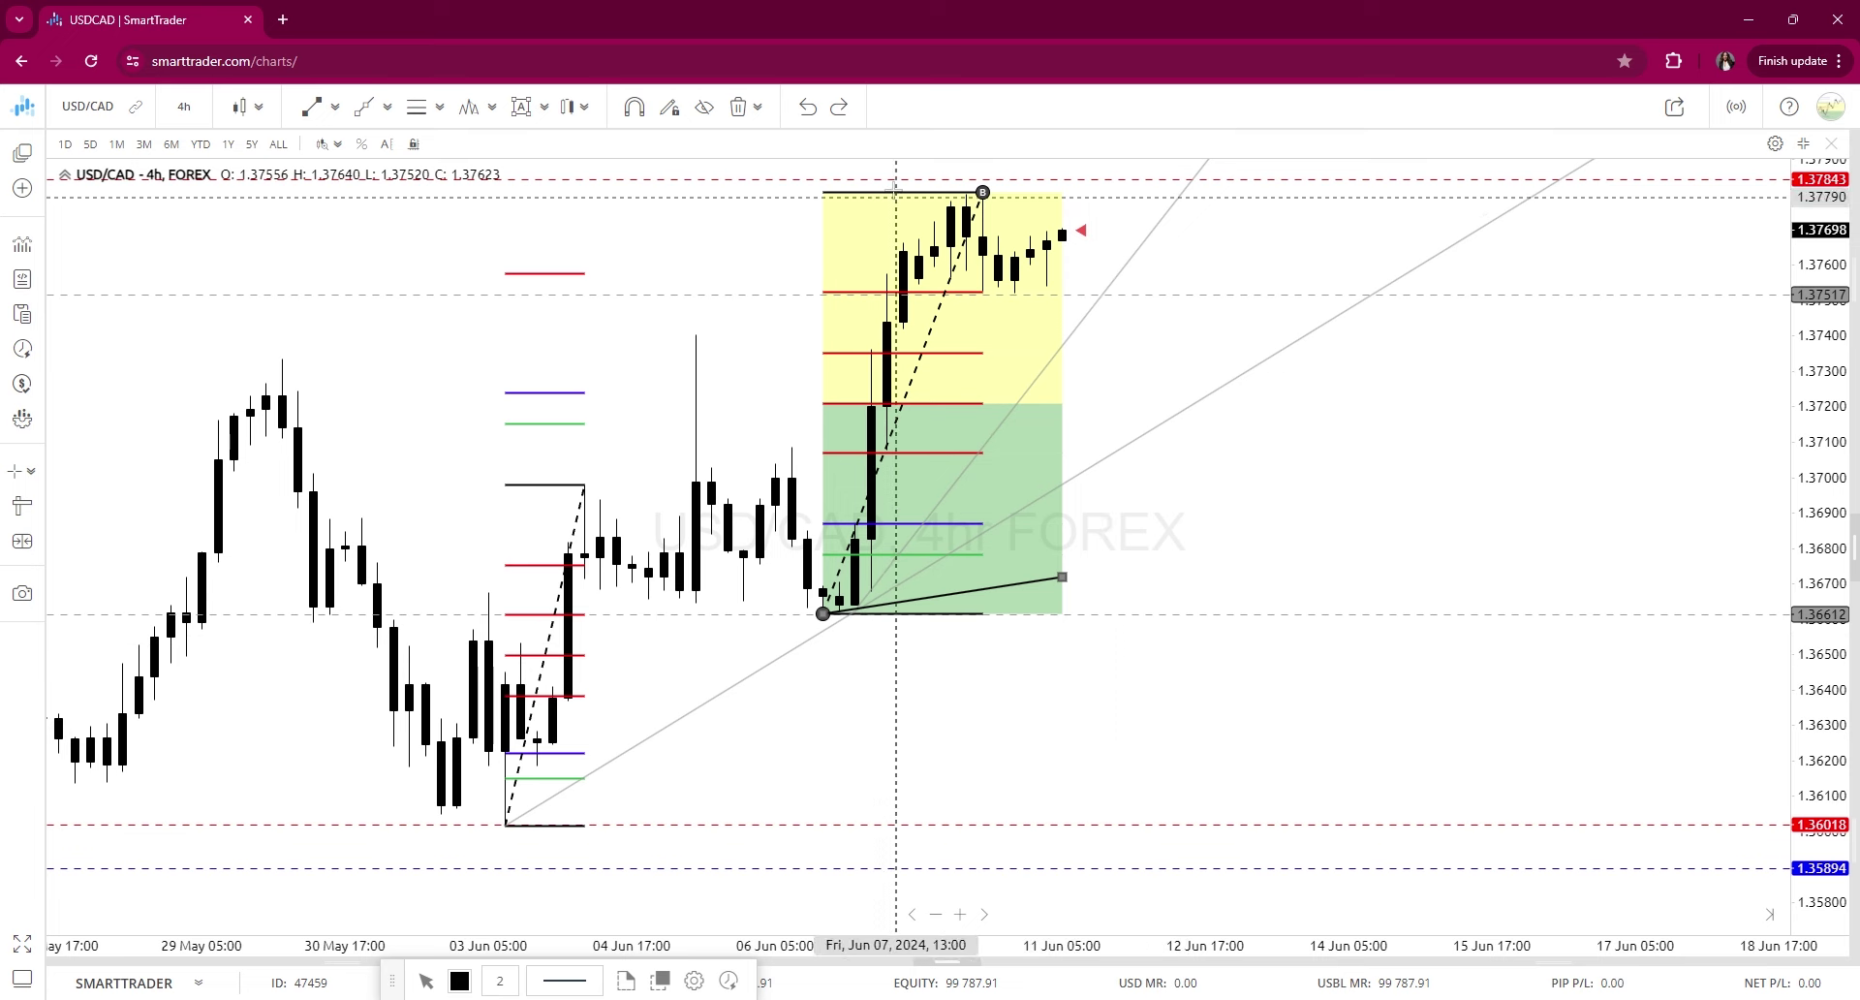
left_click(807, 107)
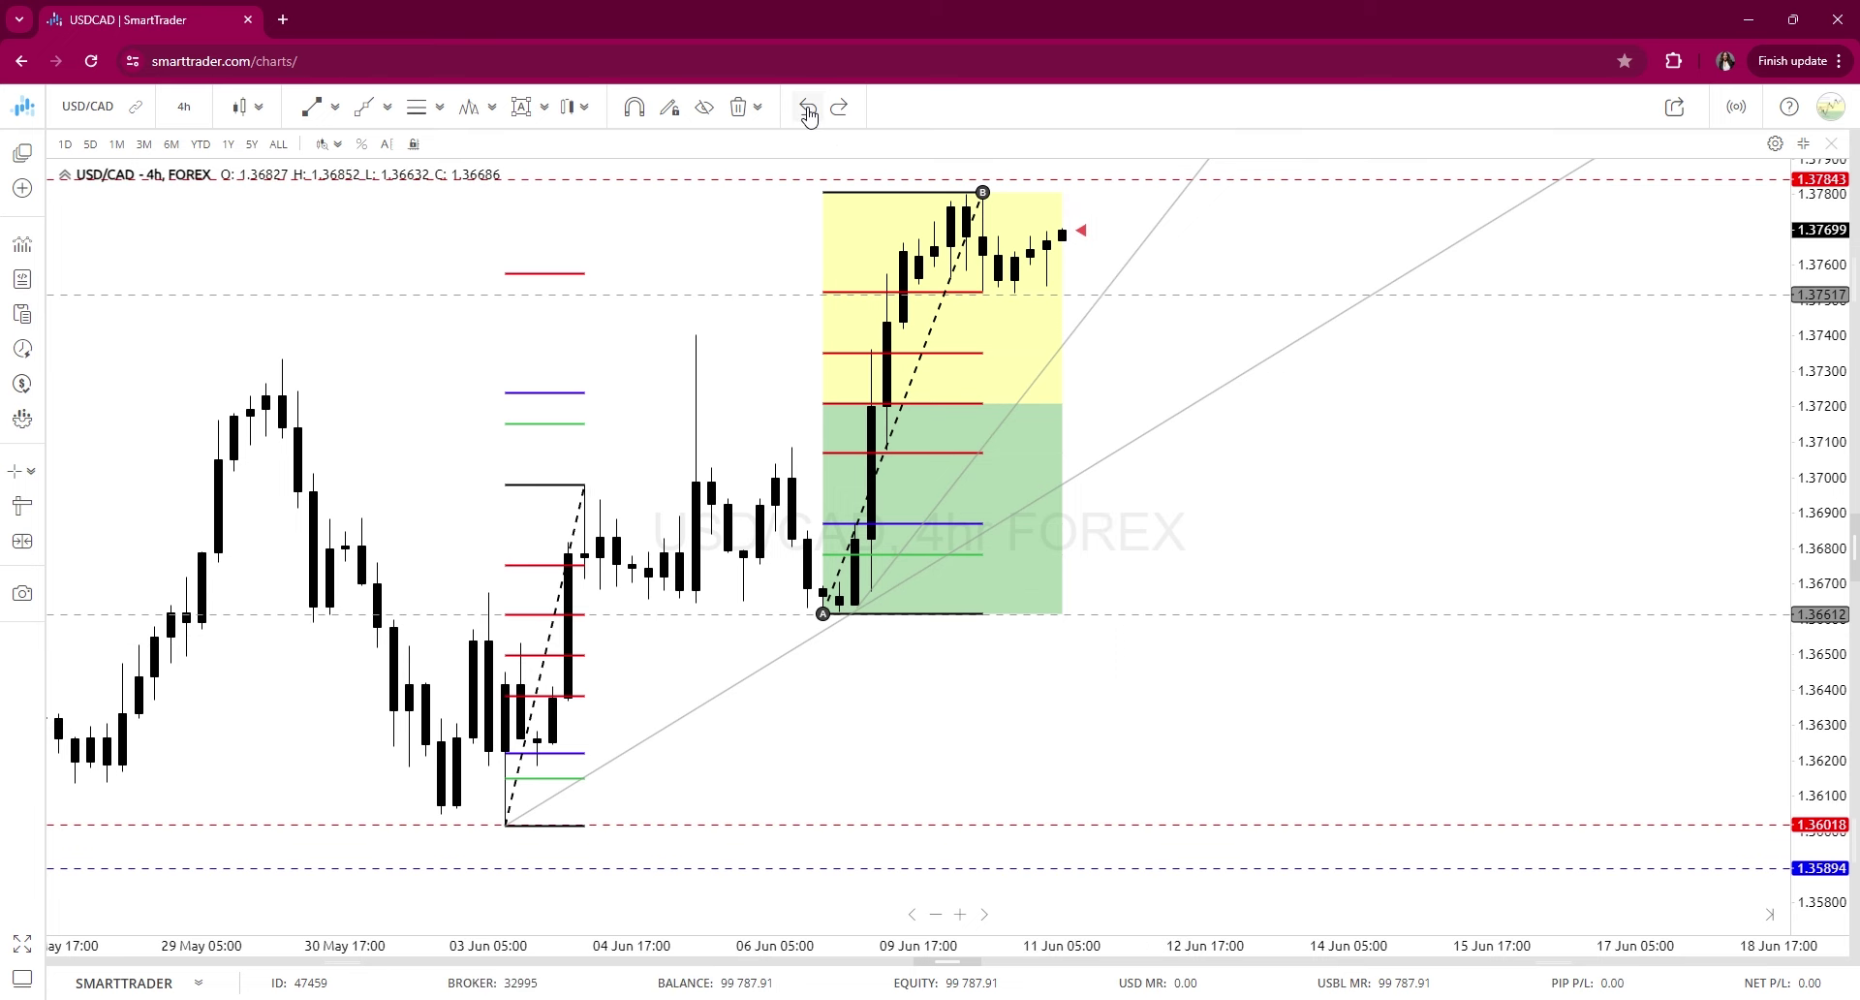
Switch to the 1-hour timeframe and move the steeper ray's start to the 7 June low at about 1.3667
left_click(190, 106)
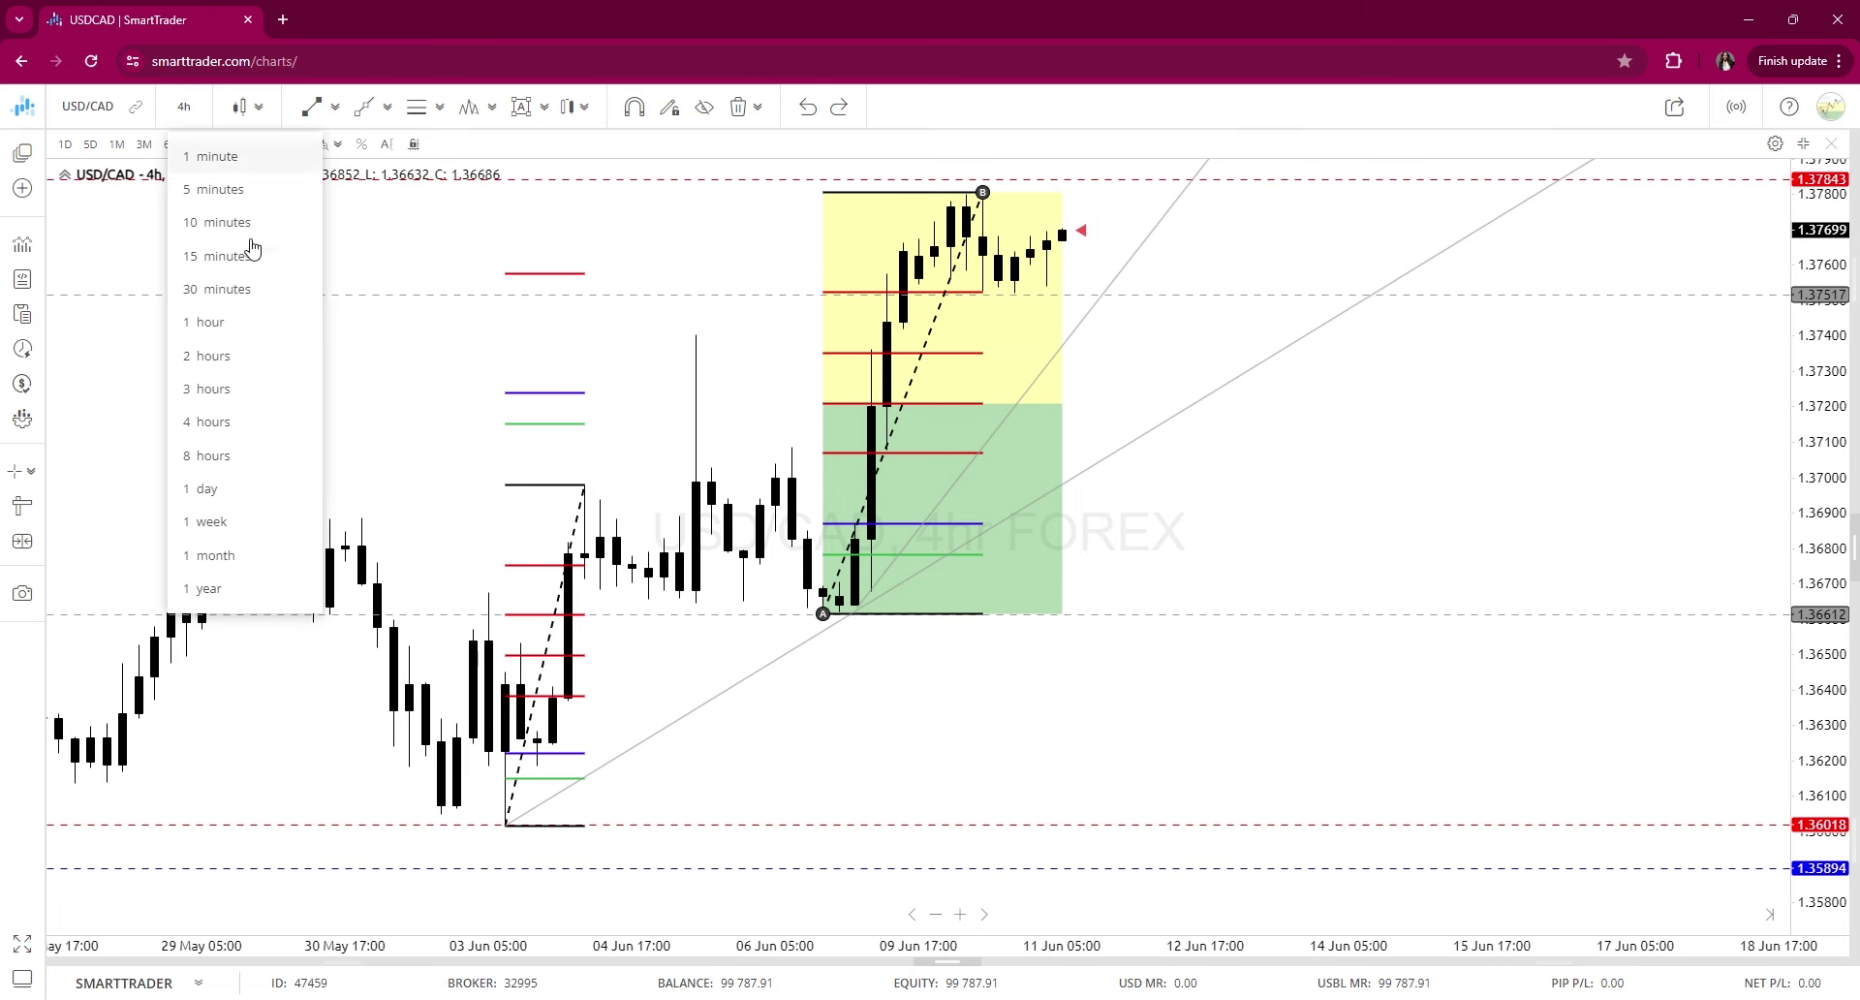
left_click(229, 340)
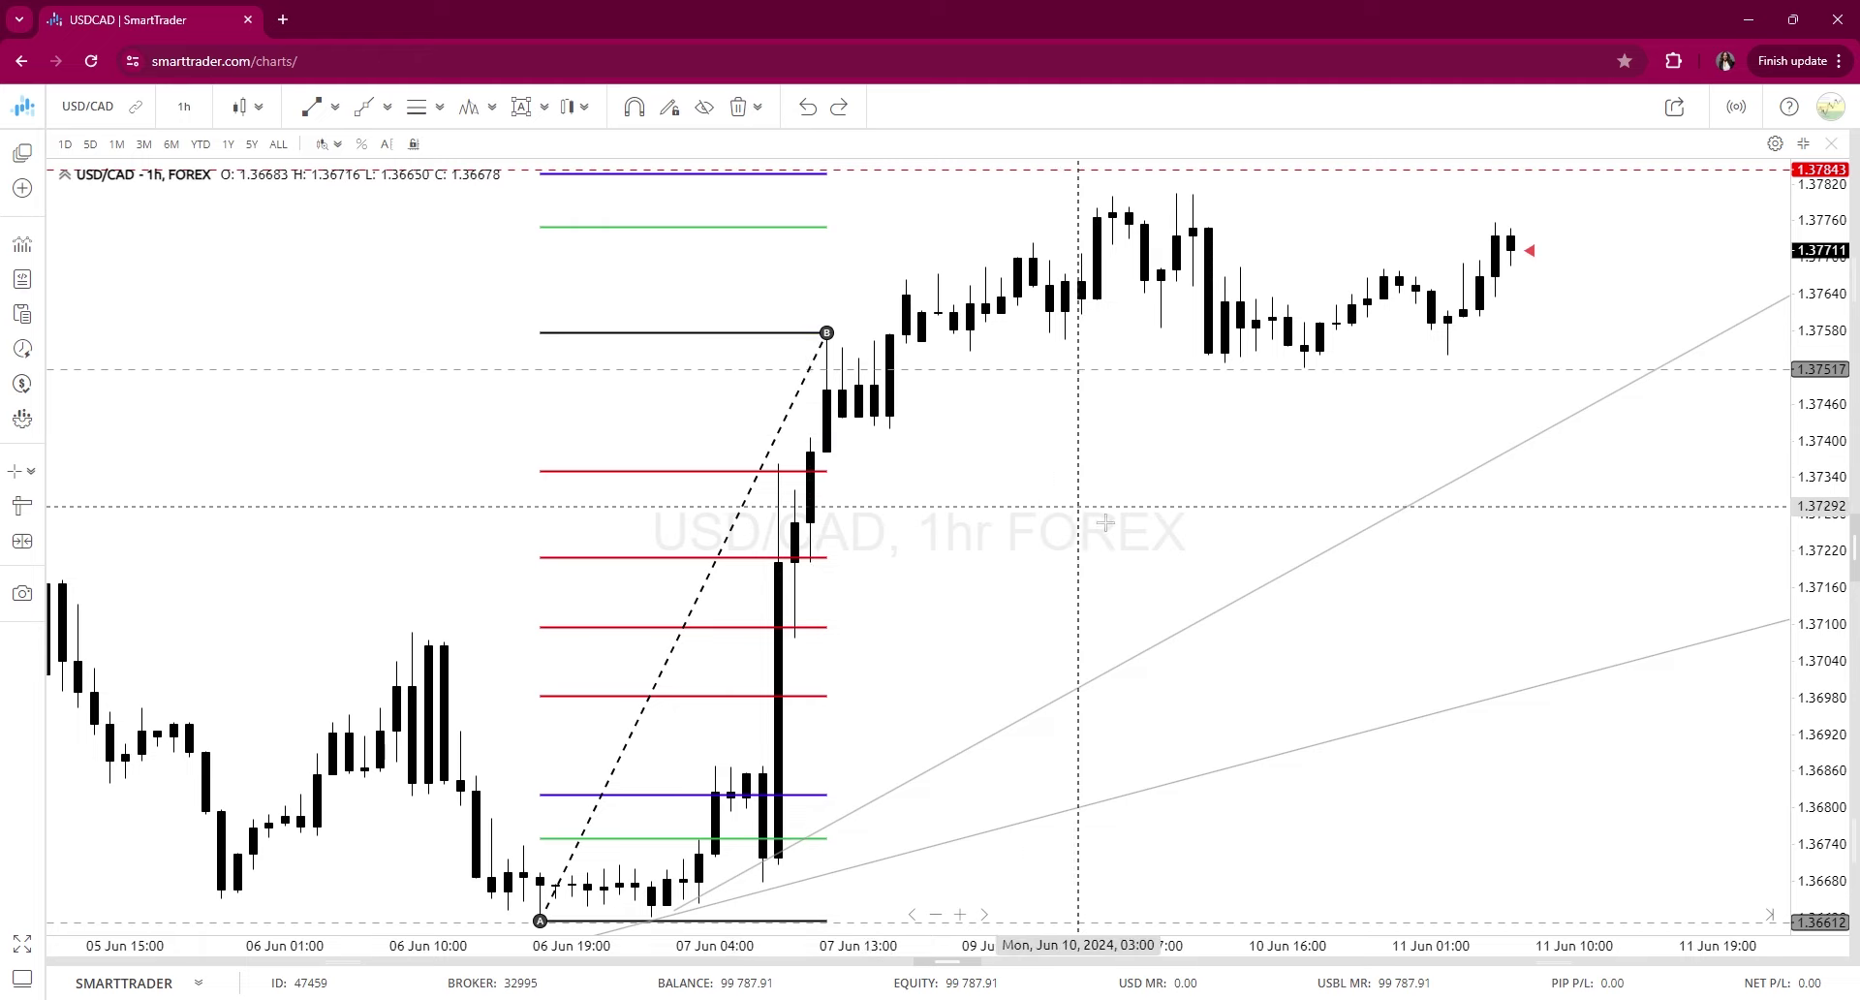
left_click_drag(1602, 835, 1121, 614)
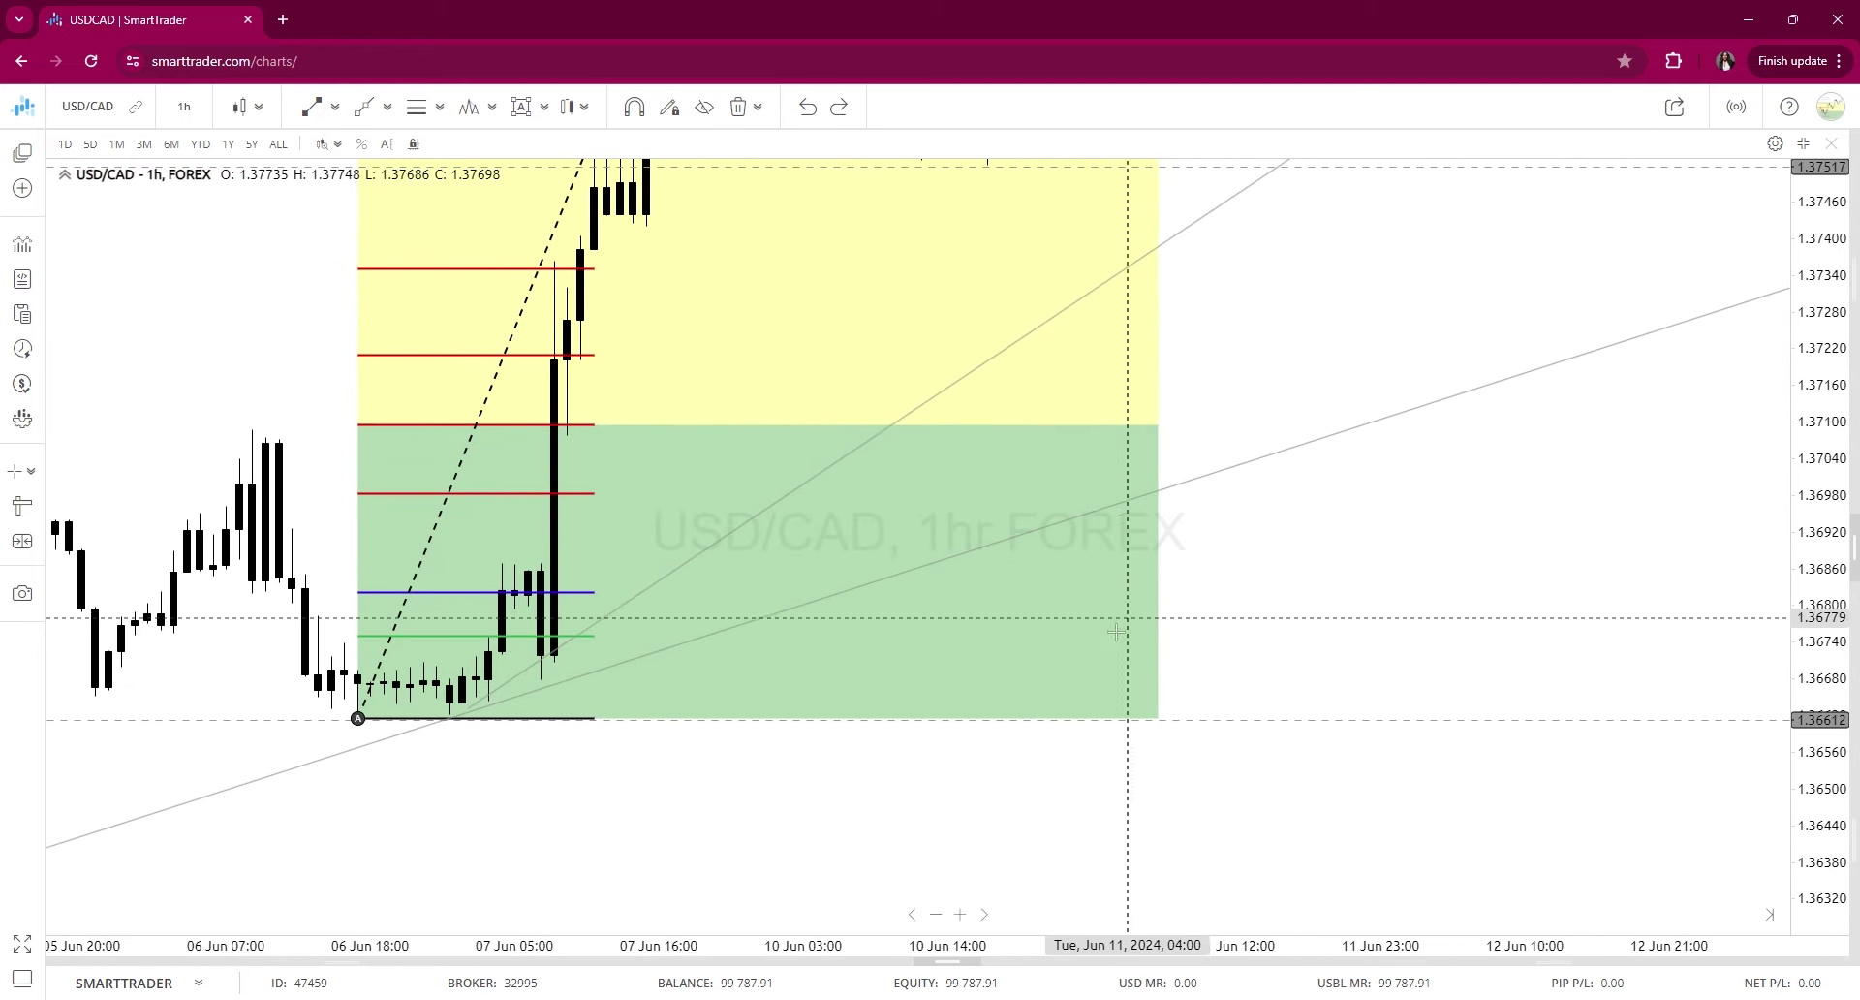
left_click(612, 610)
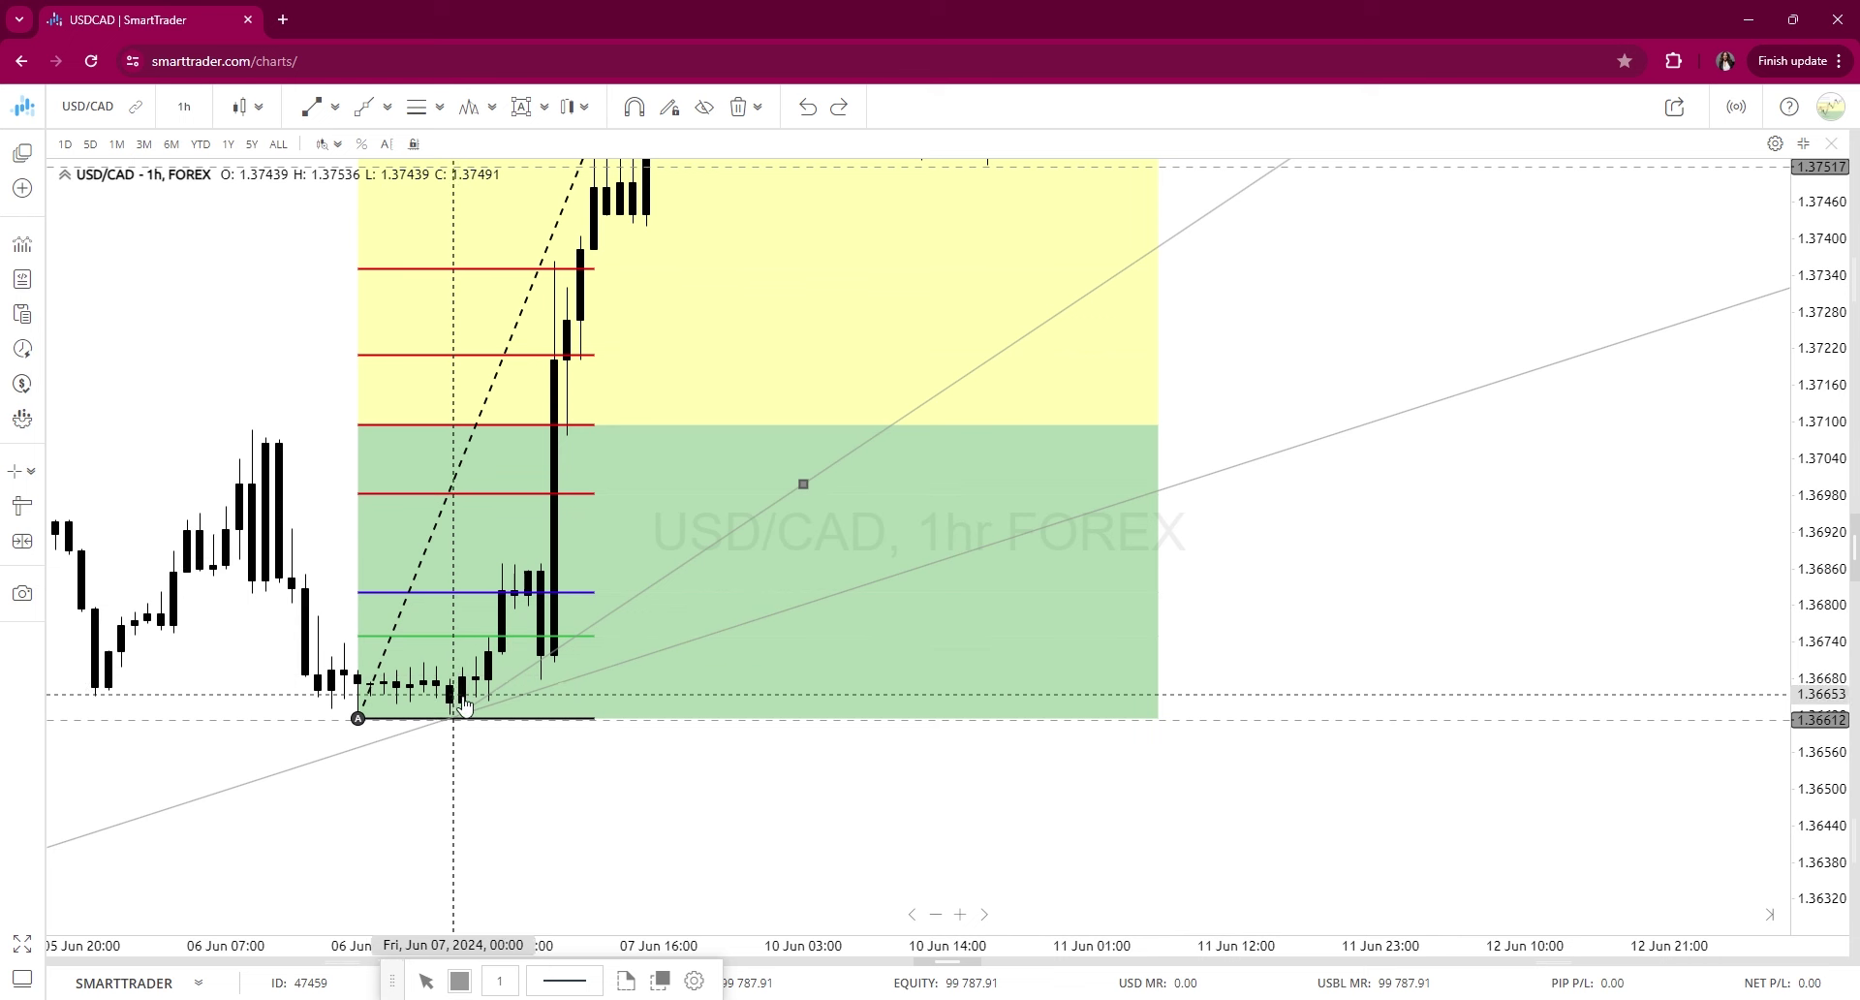
left_click_drag(473, 712, 552, 699)
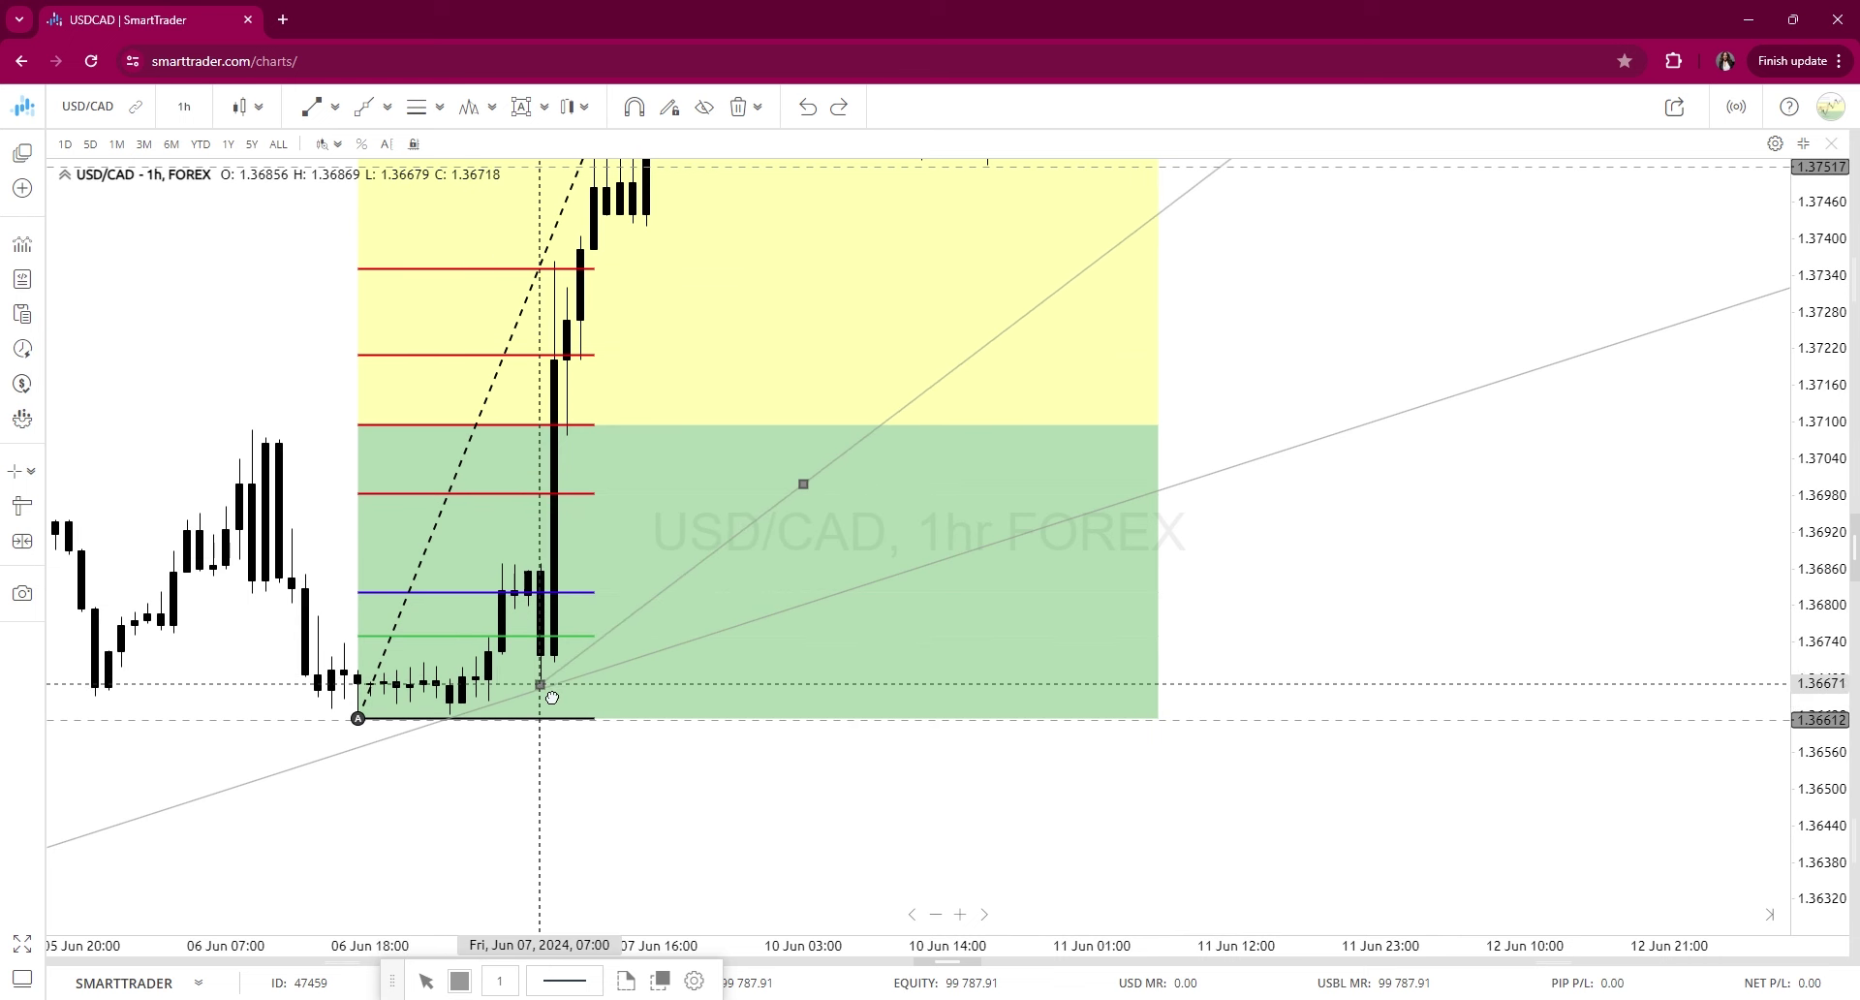
Try a Smart Trend Line on the 1-hour chart from the low near 1.36612, then undo it
left_click(312, 111)
left_click(550, 718)
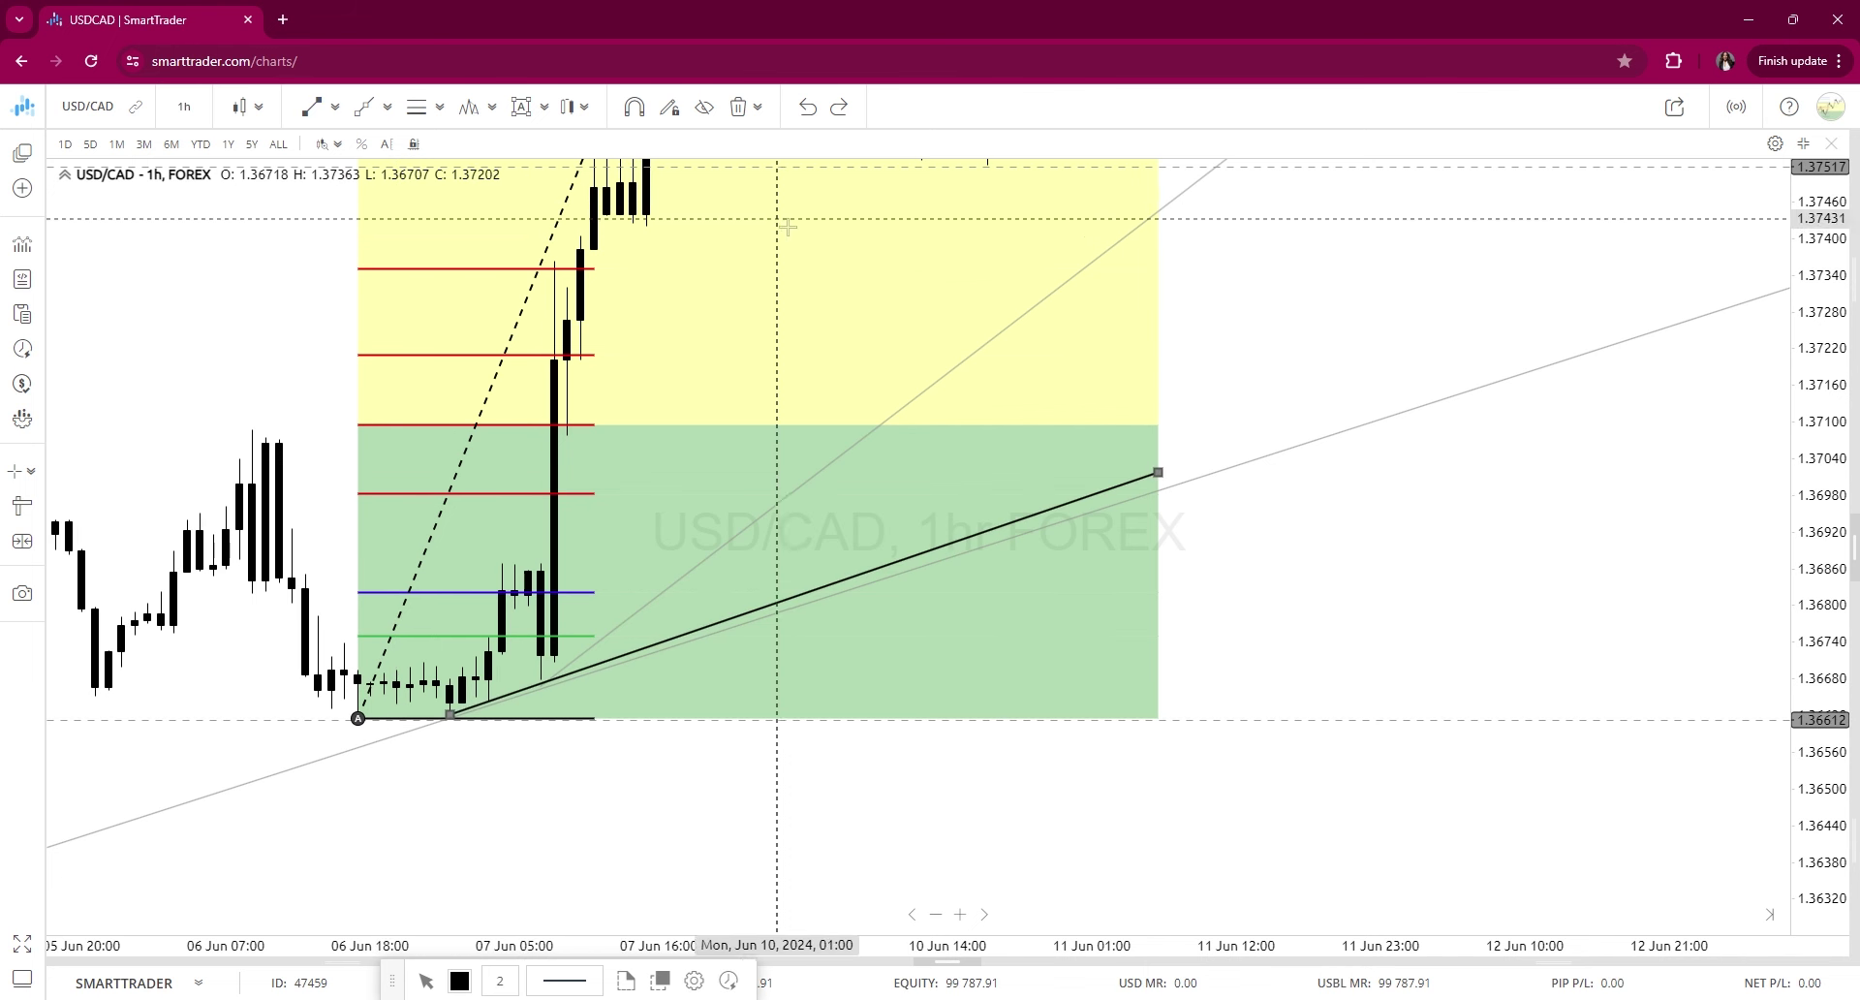
left_click(807, 106)
Examine the 1-hour price action around the latest wave, its coloured zones, the two rays and the nearby horizontal levels
scroll(847, 549, "down", 5)
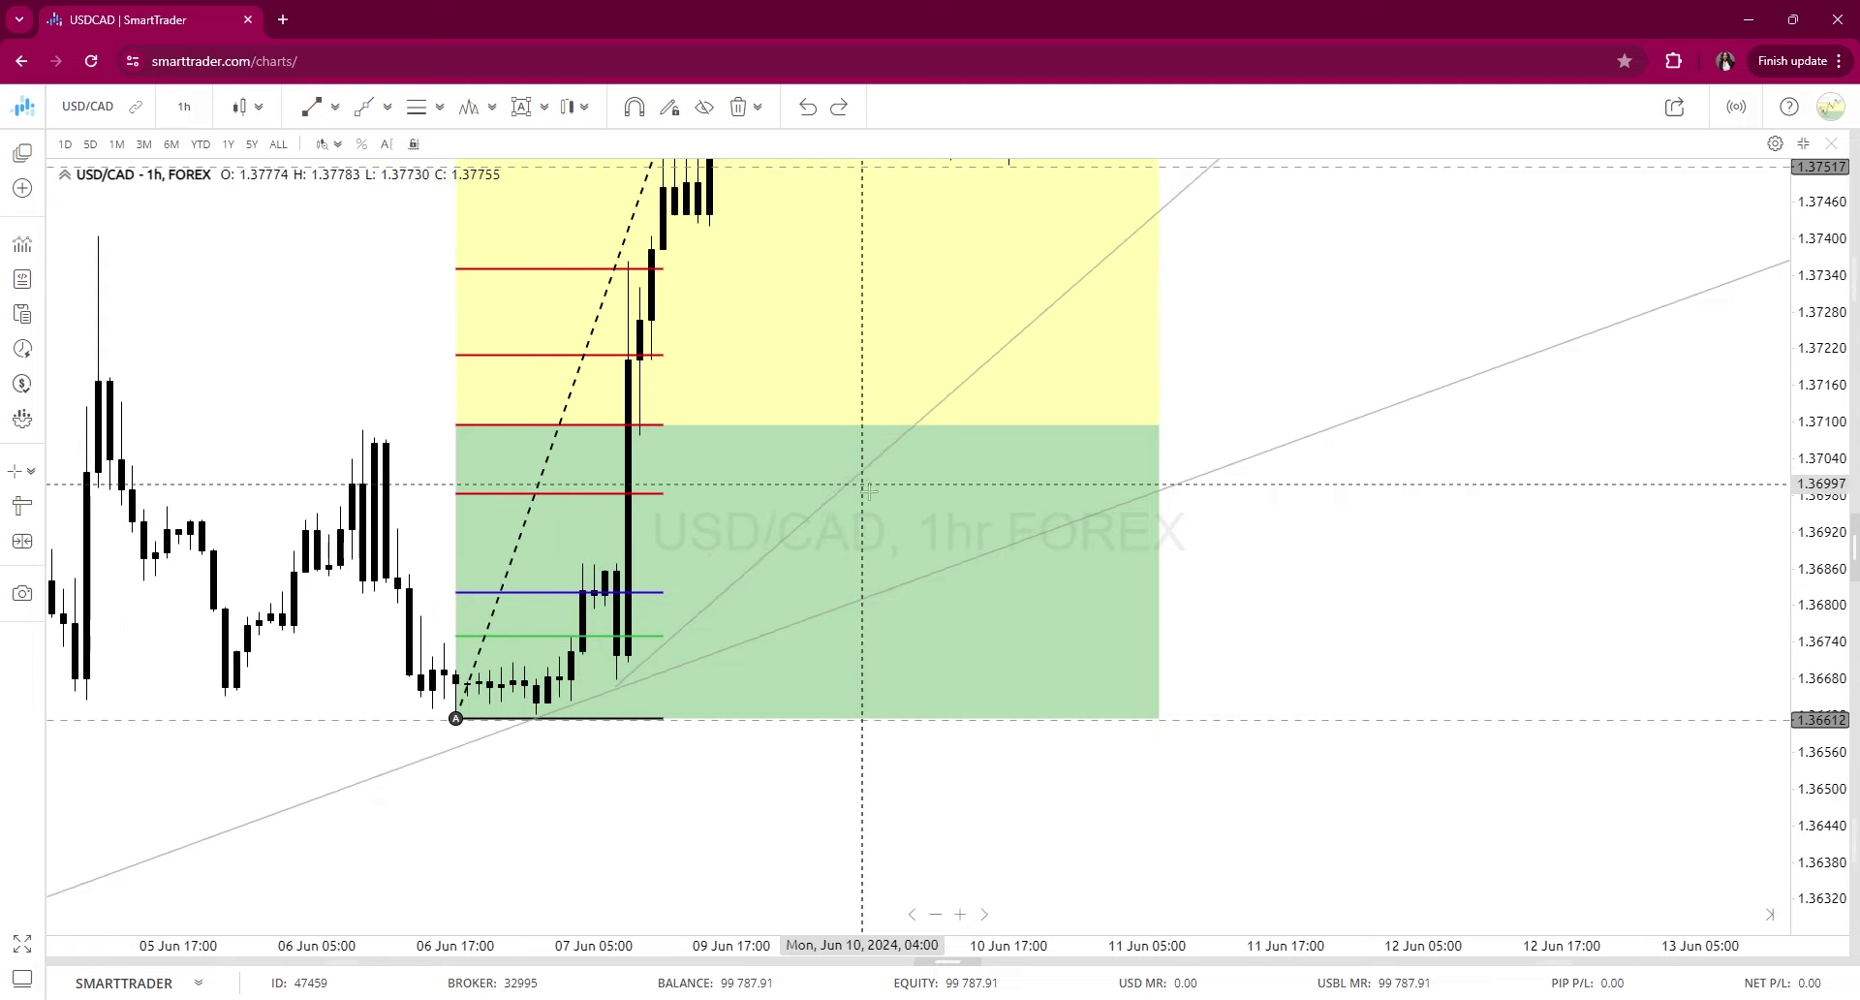
scroll(870, 483, "down", 2)
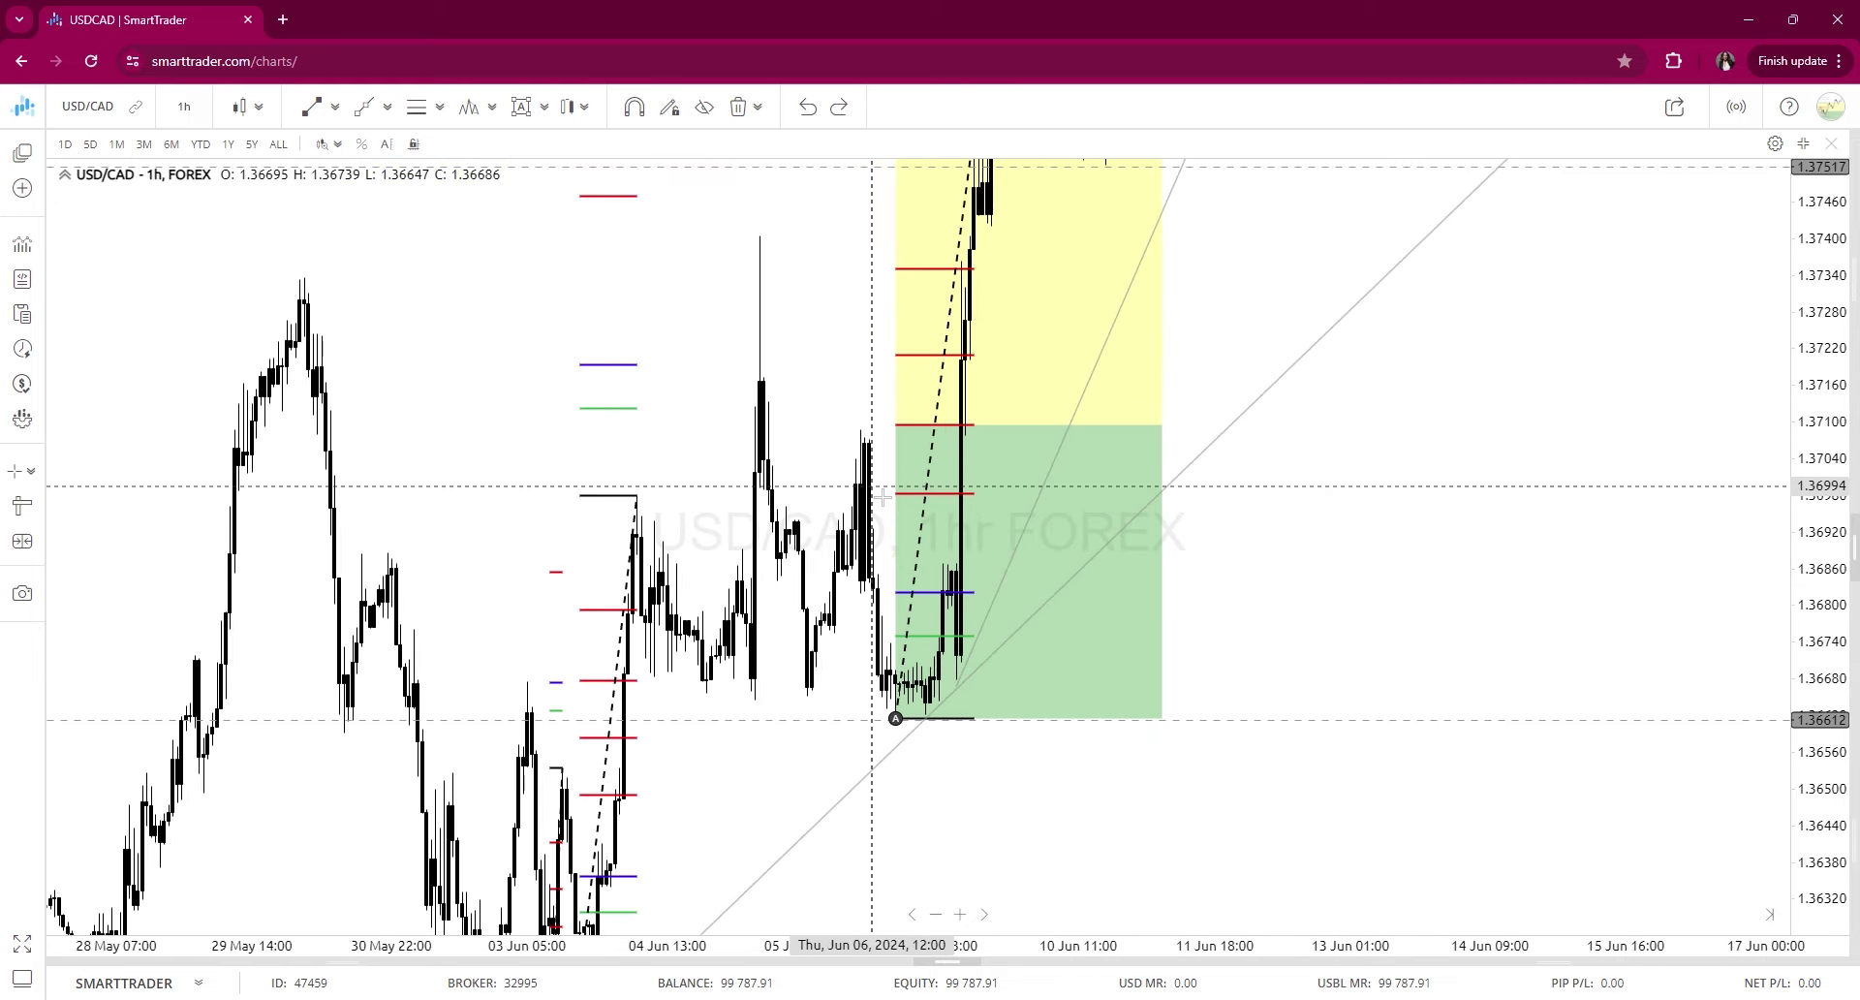
left_click(1046, 501)
left_click_drag(1053, 491, 996, 570)
left_click_drag(1157, 409, 1130, 577)
scroll(1259, 598, "up", 3)
scroll(1368, 630, "down", 2)
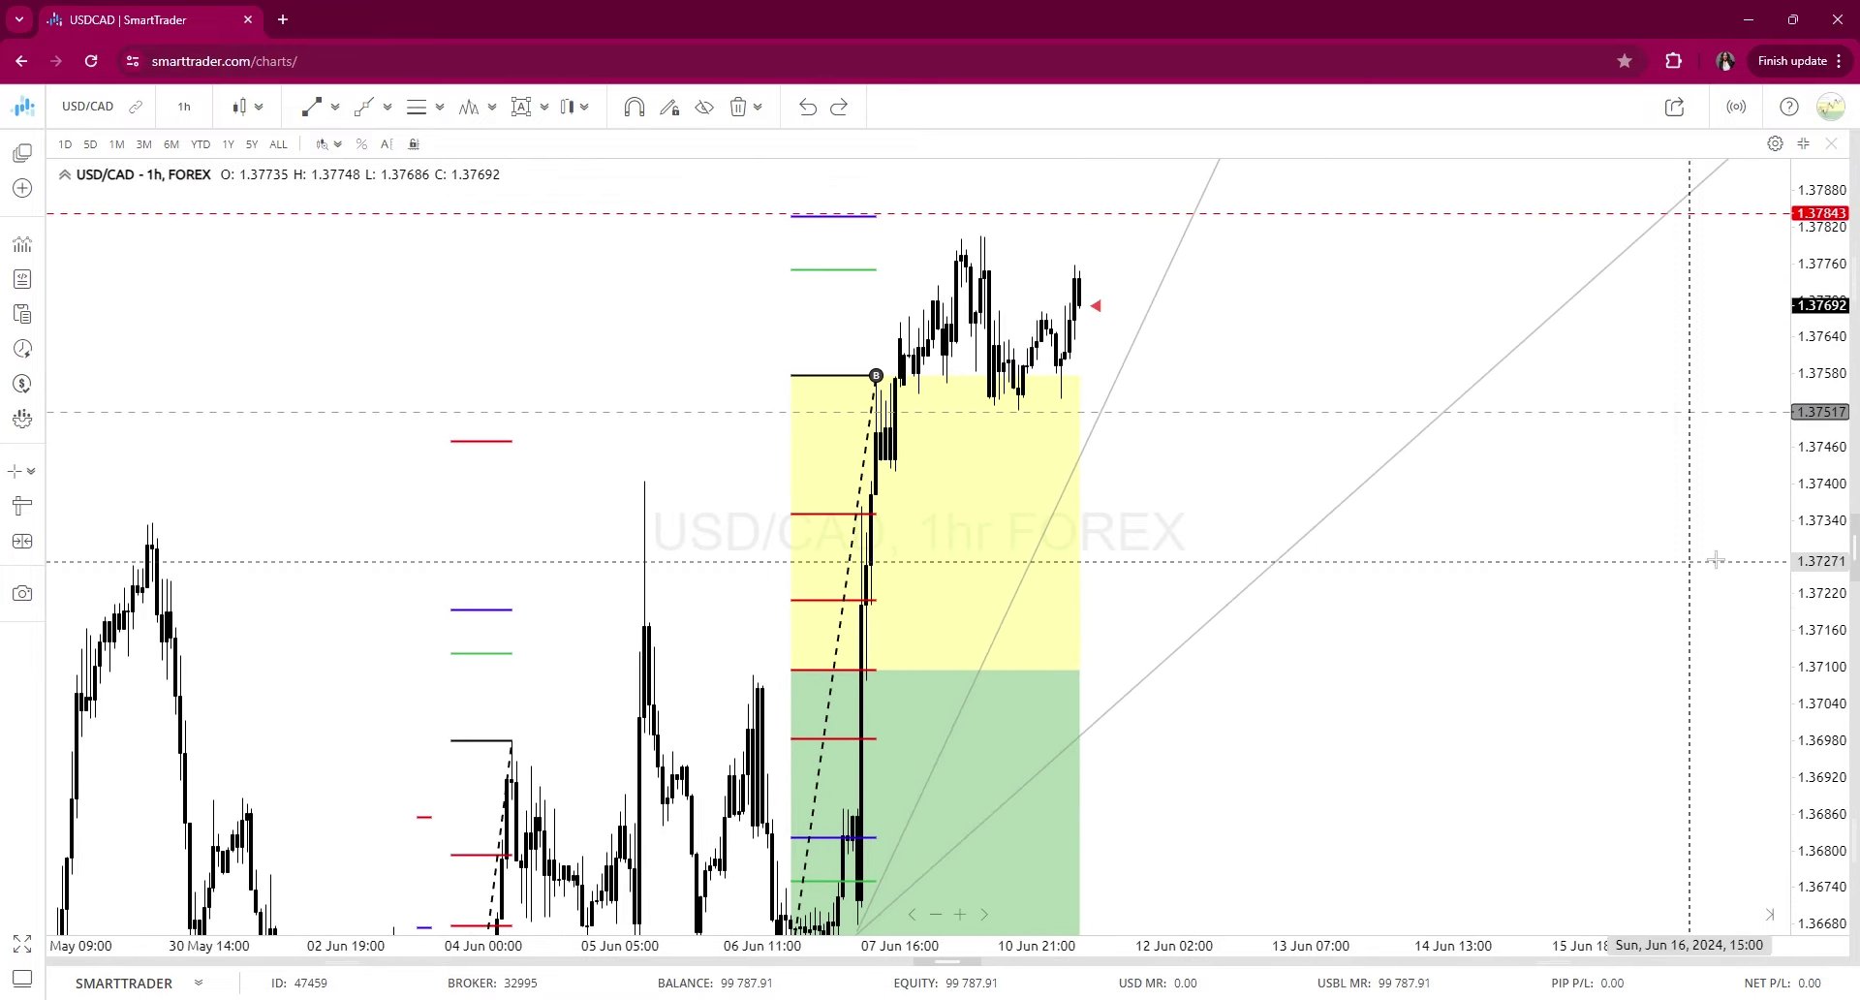
left_click_drag(1808, 524, 1830, 845)
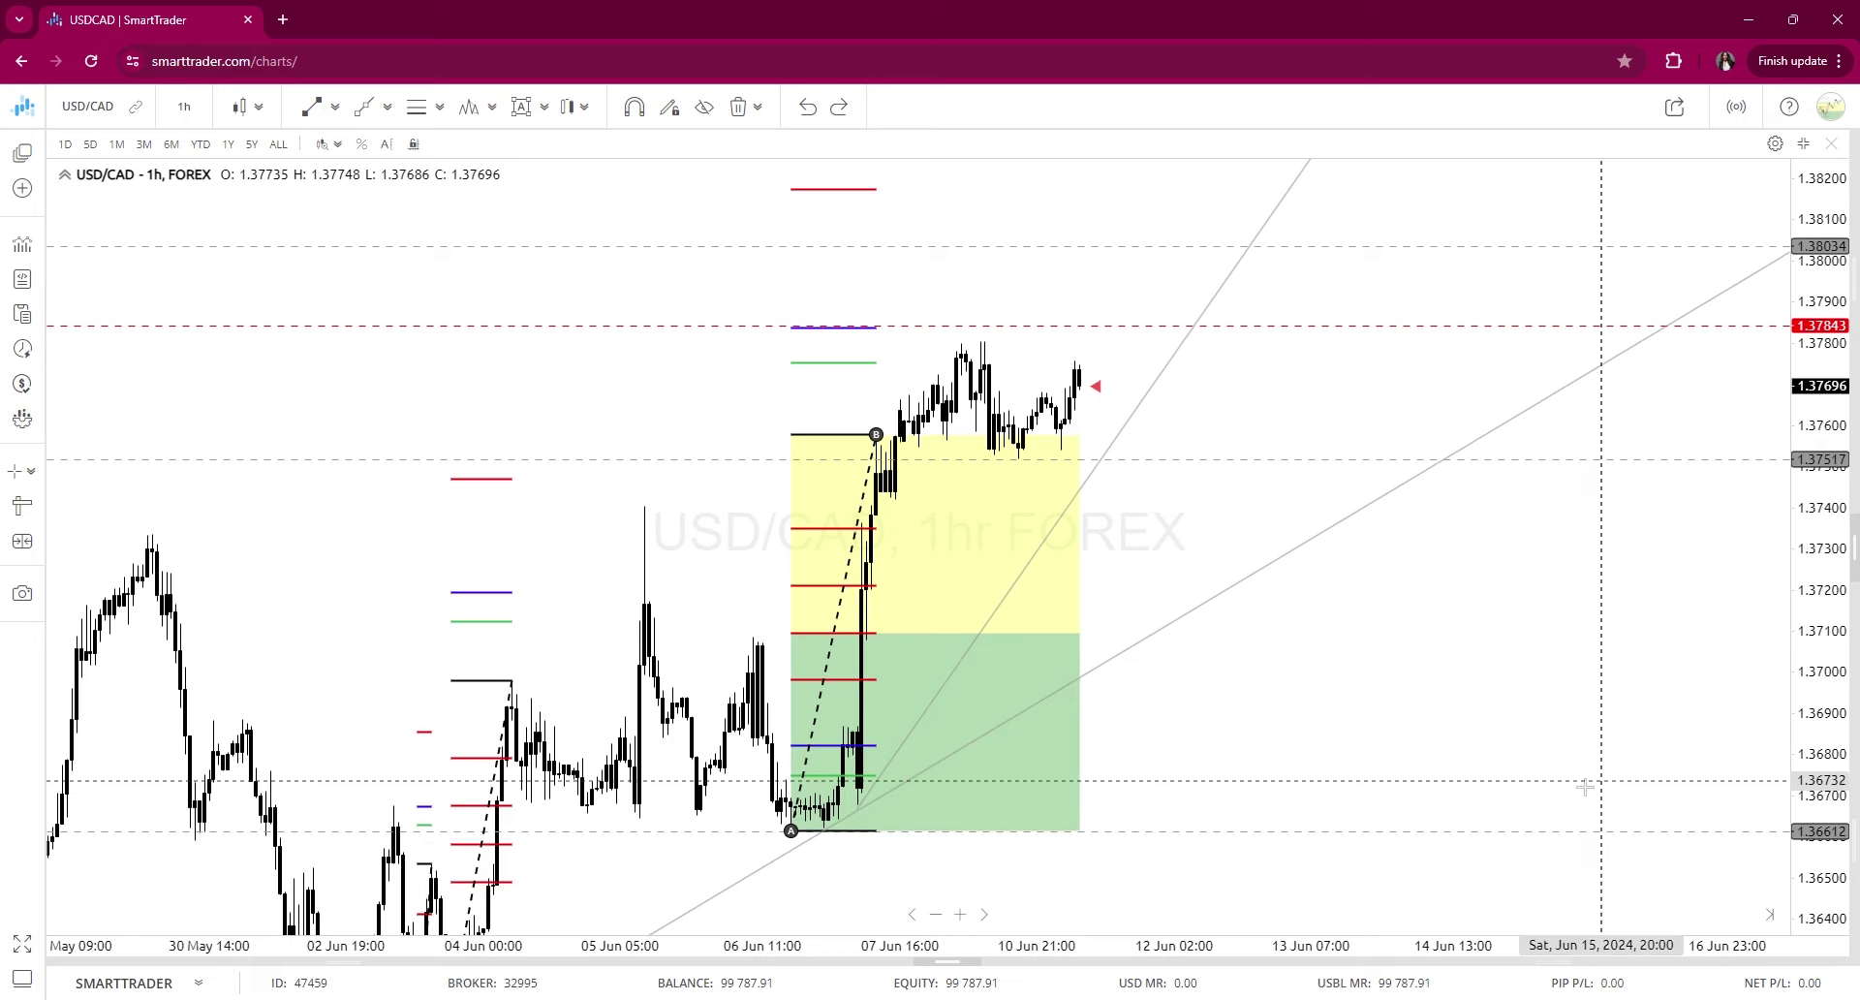
left_click_drag(1627, 780, 1482, 668)
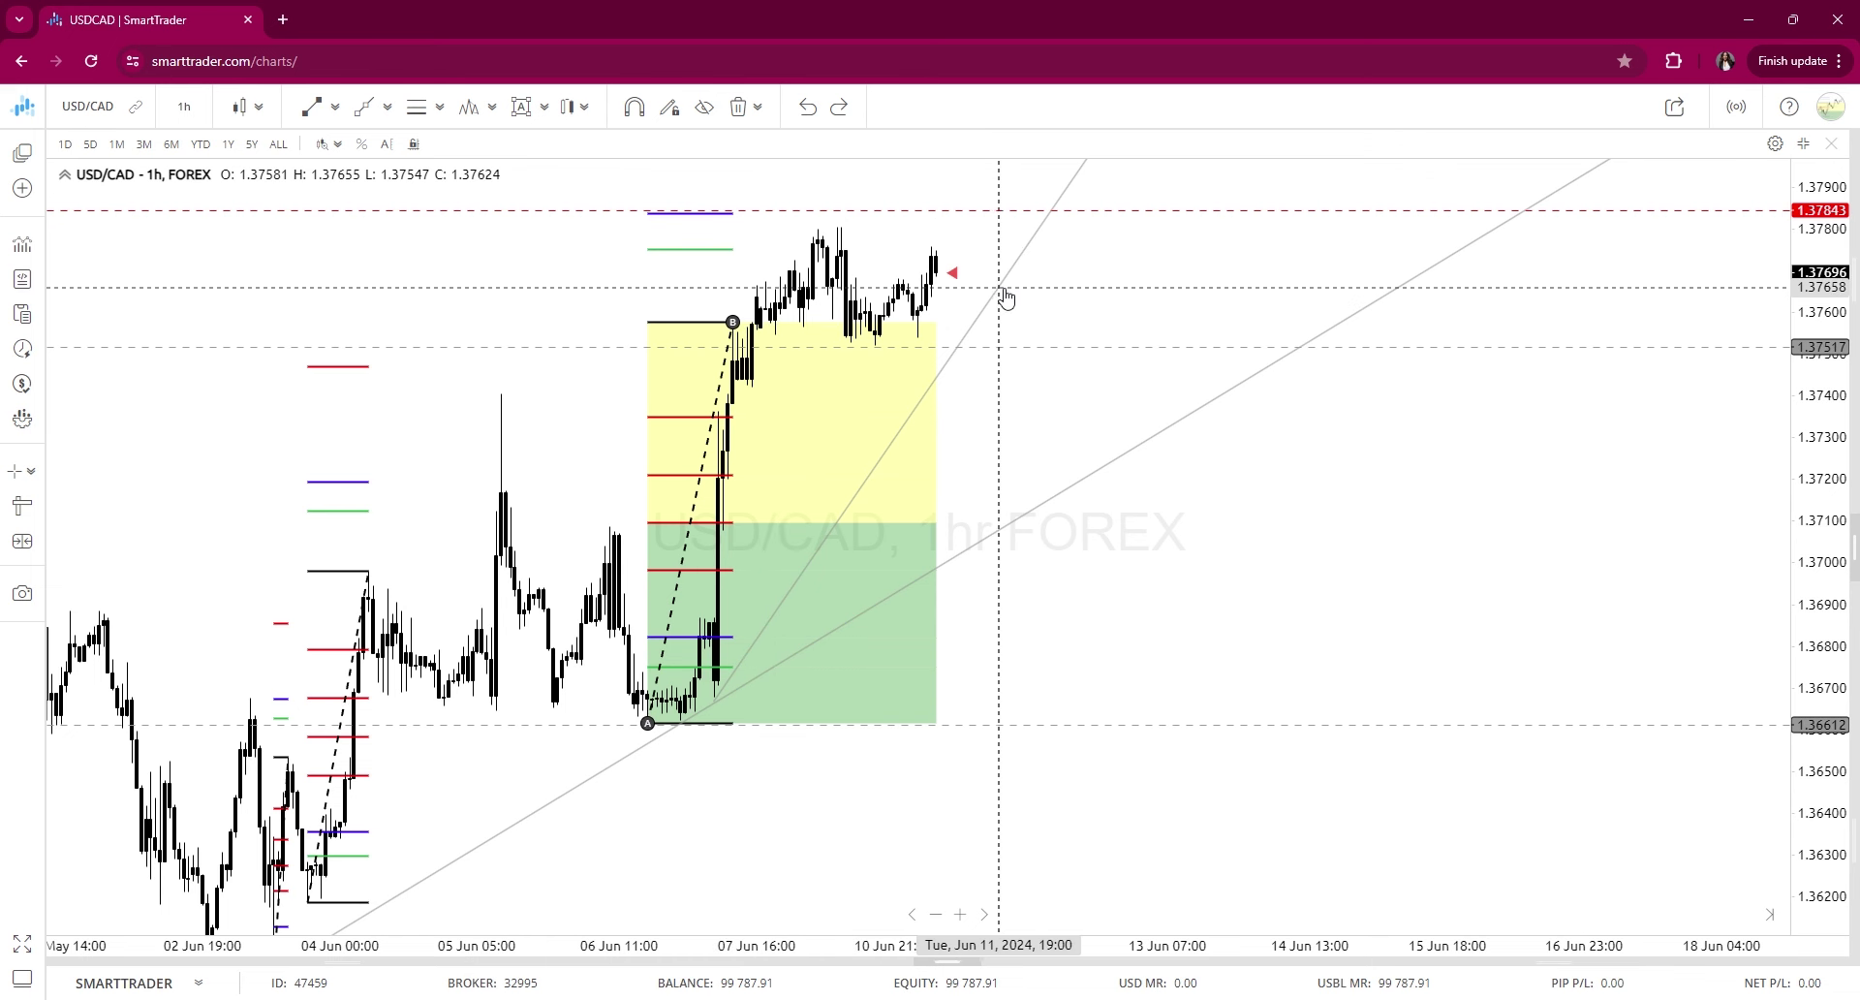
Return to the 4-hour timeframe and draw a short orange trend line from the current price down to the 1.37517 level
left_click(183, 113)
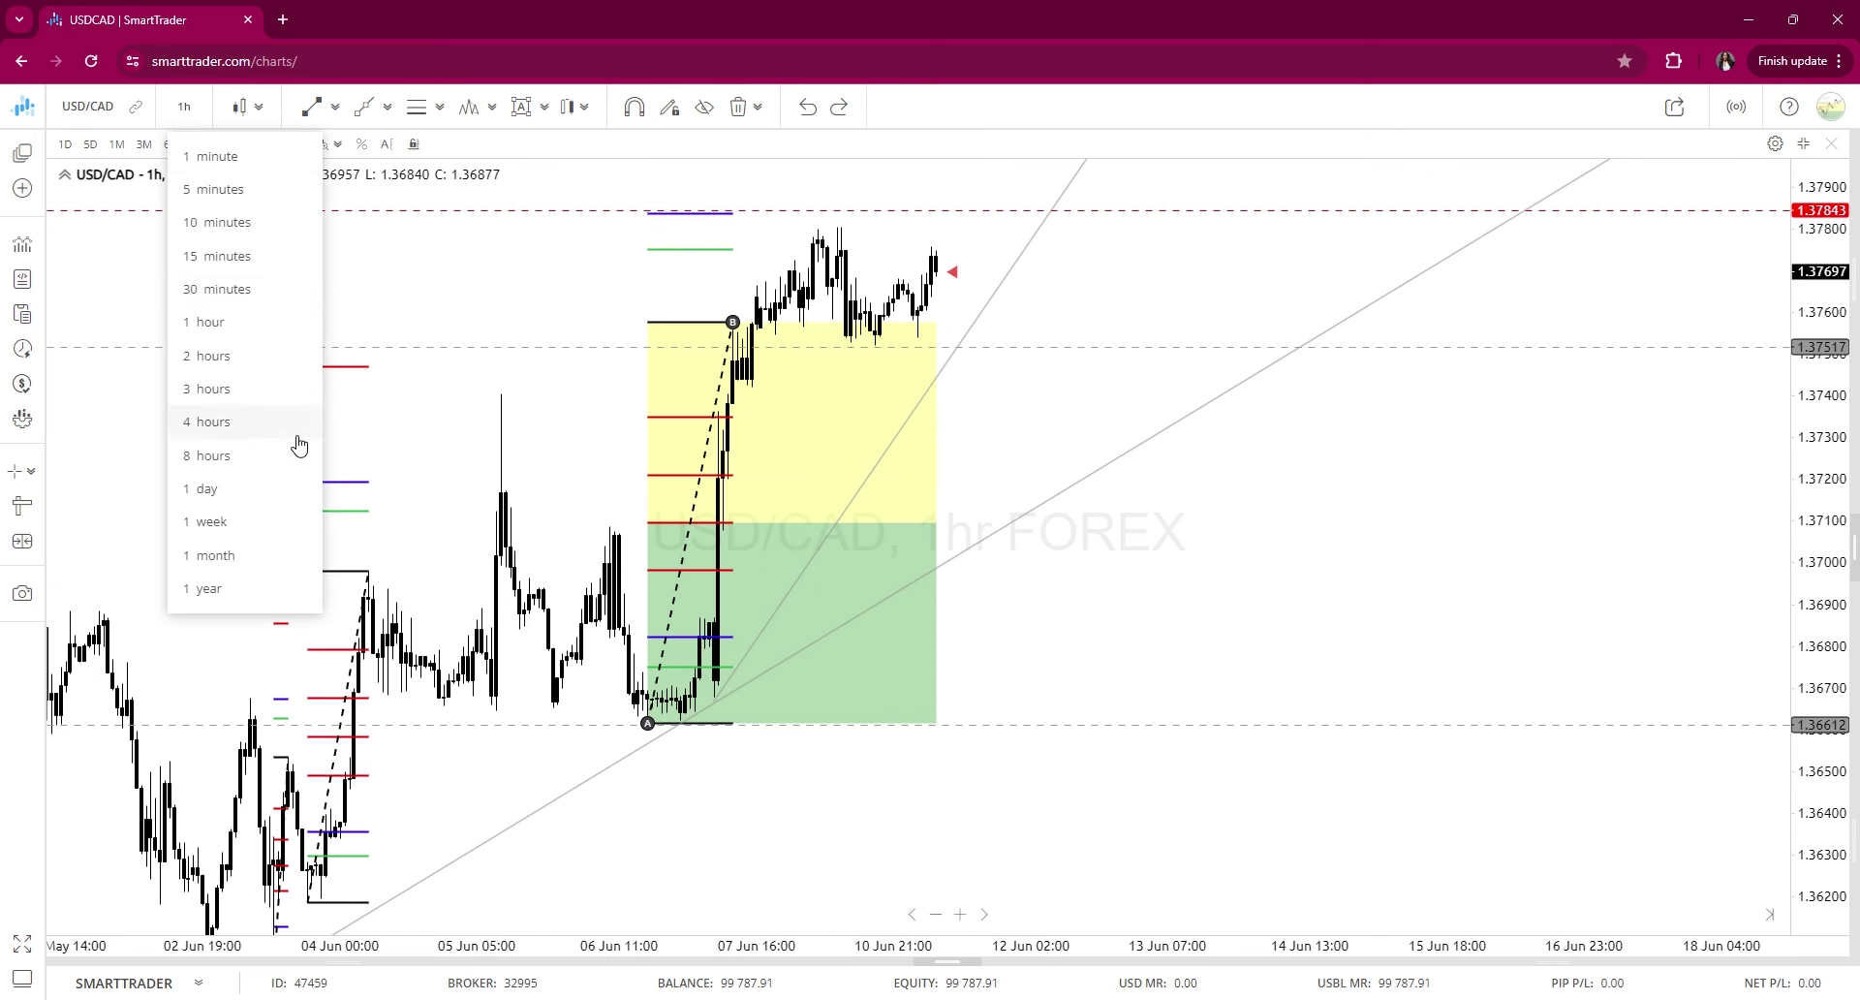
left_click(287, 430)
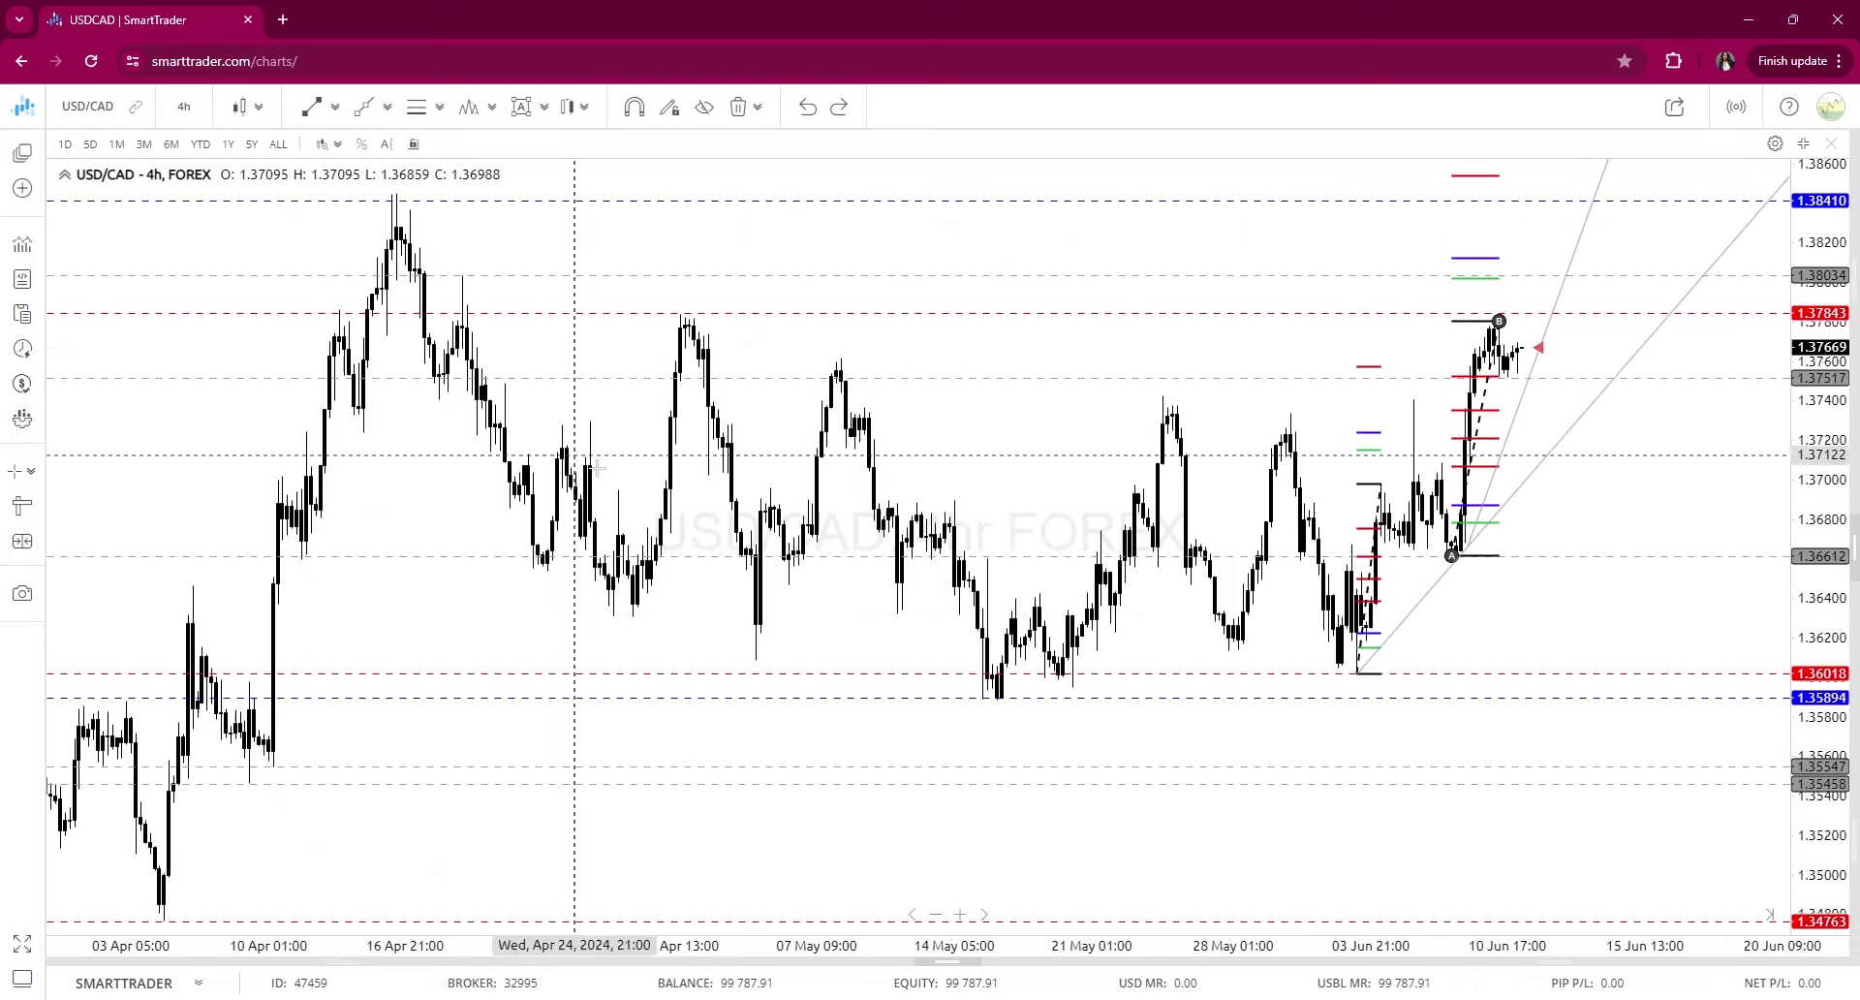
left_click_drag(1671, 557, 1268, 715)
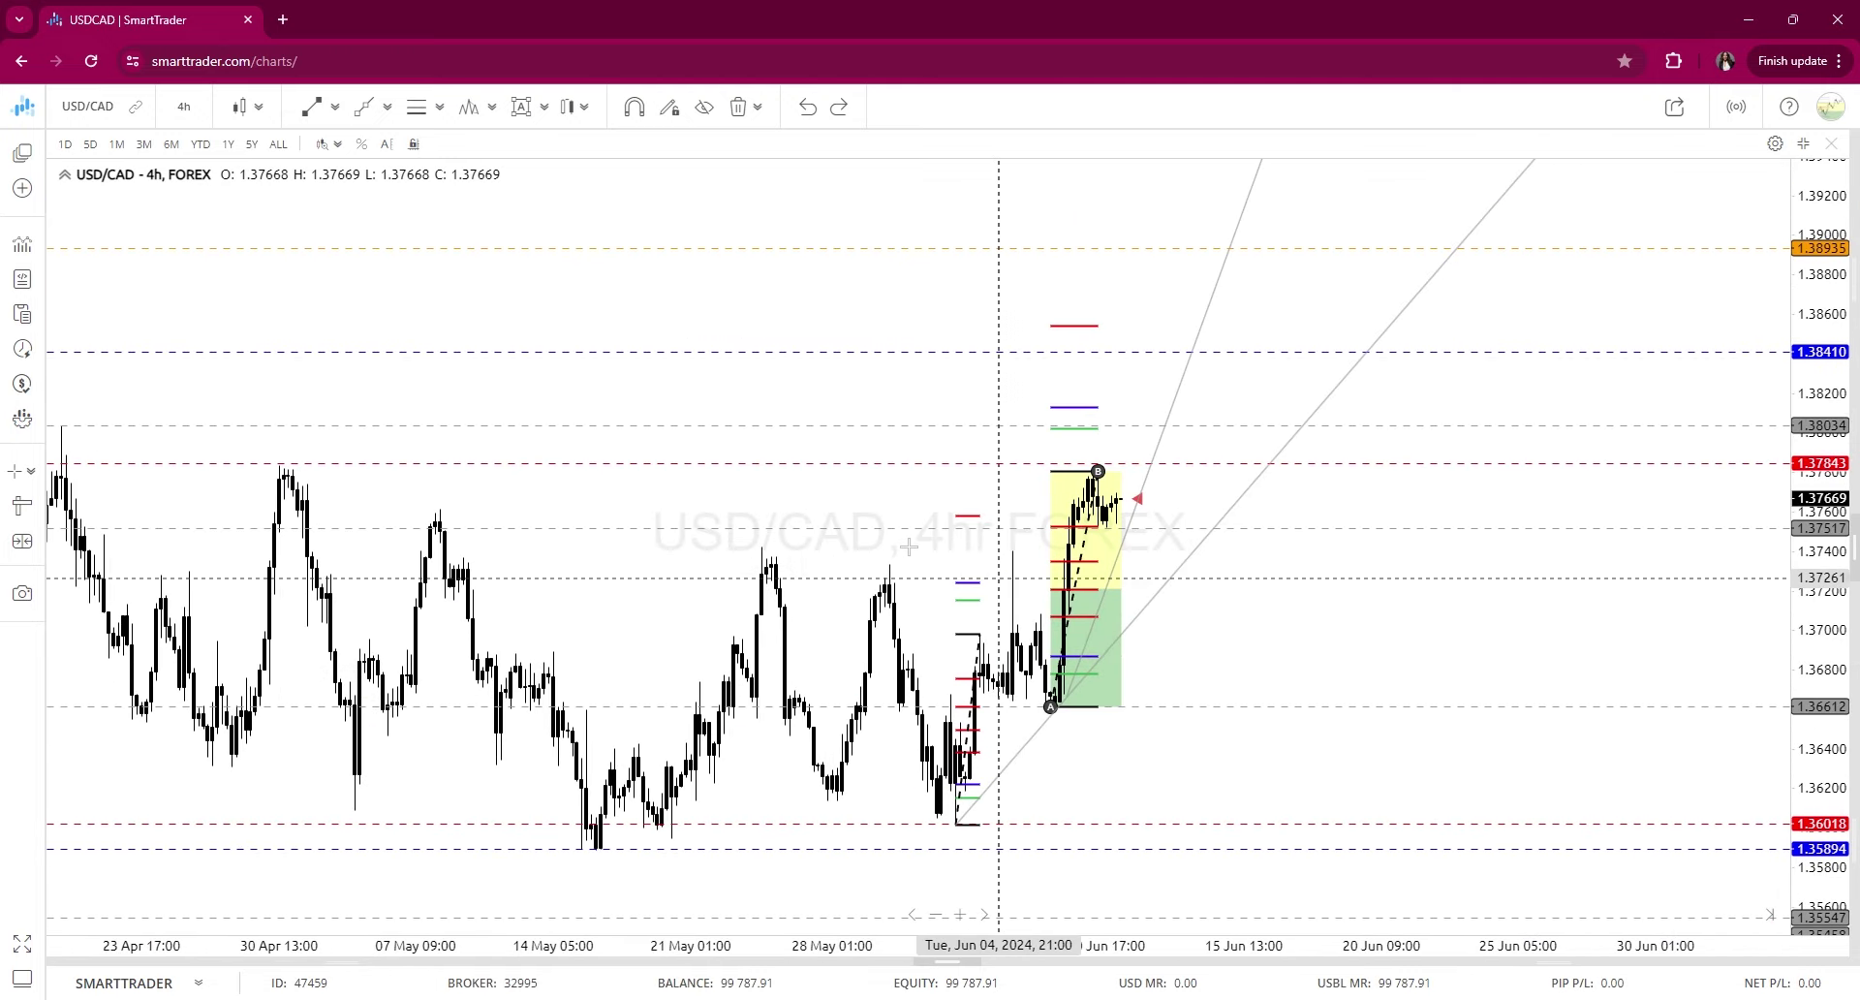
left_click(335, 108)
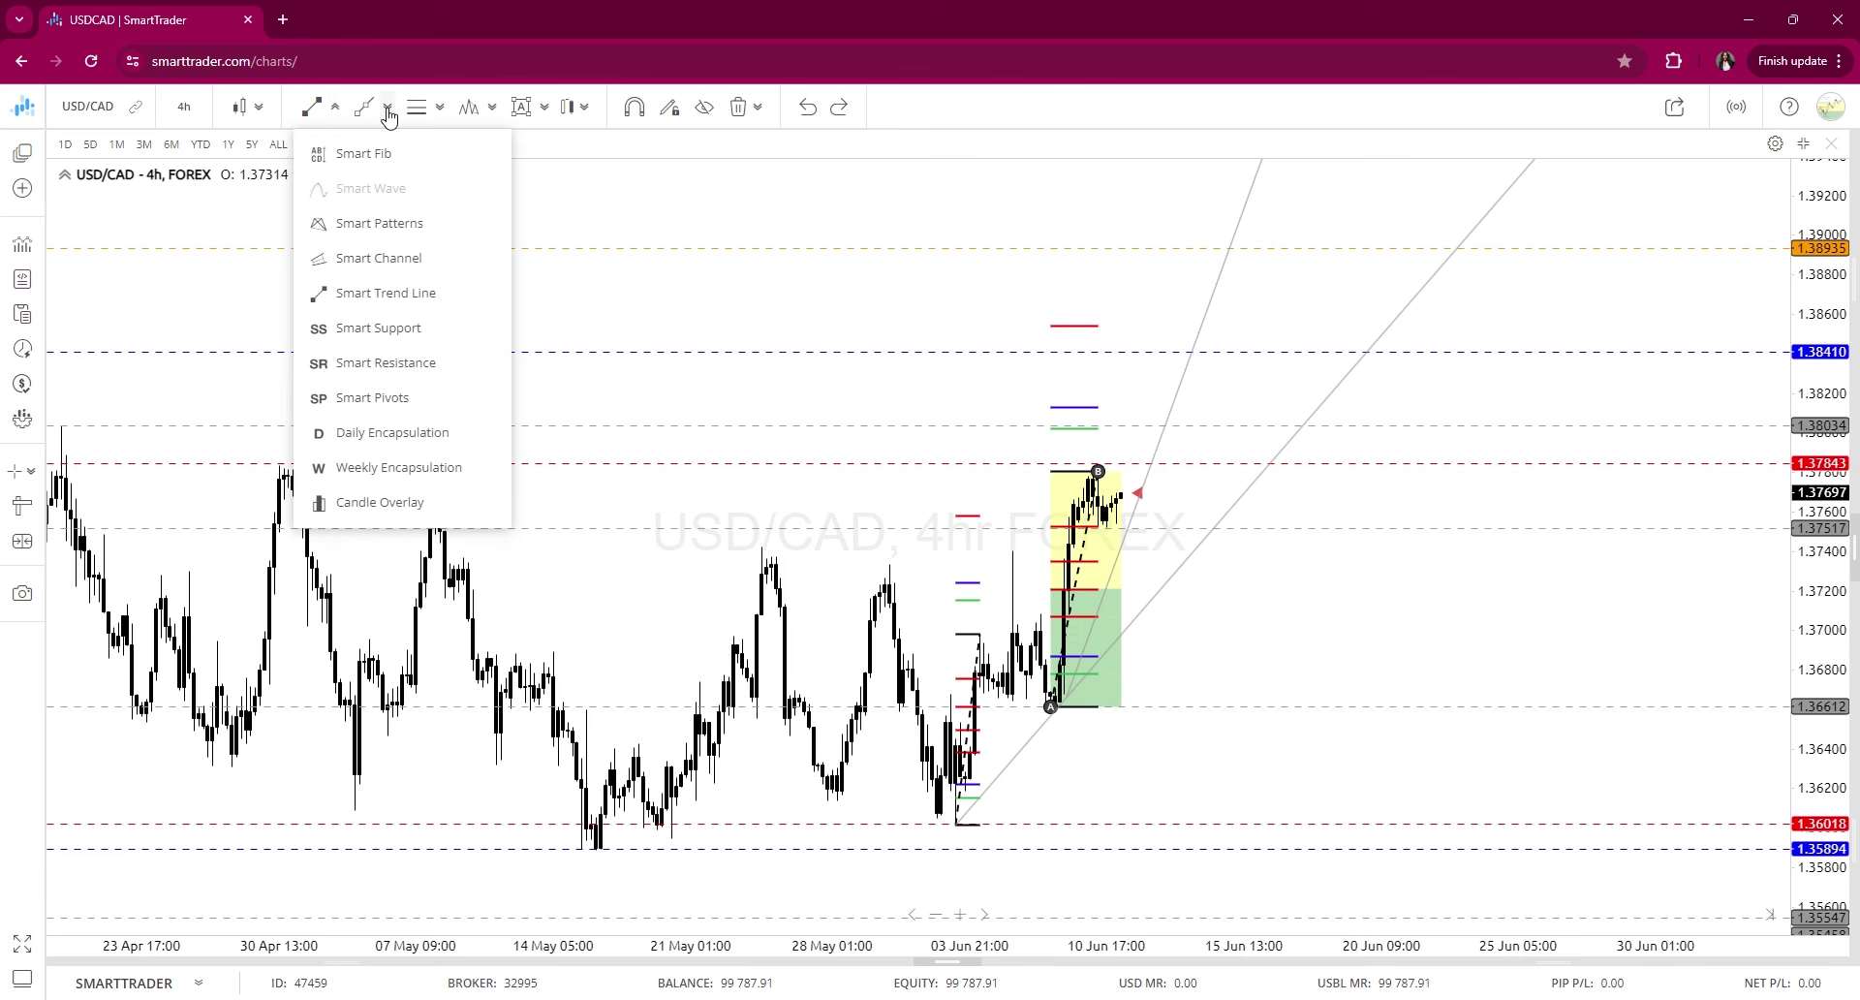
left_click(388, 109)
left_click(412, 155)
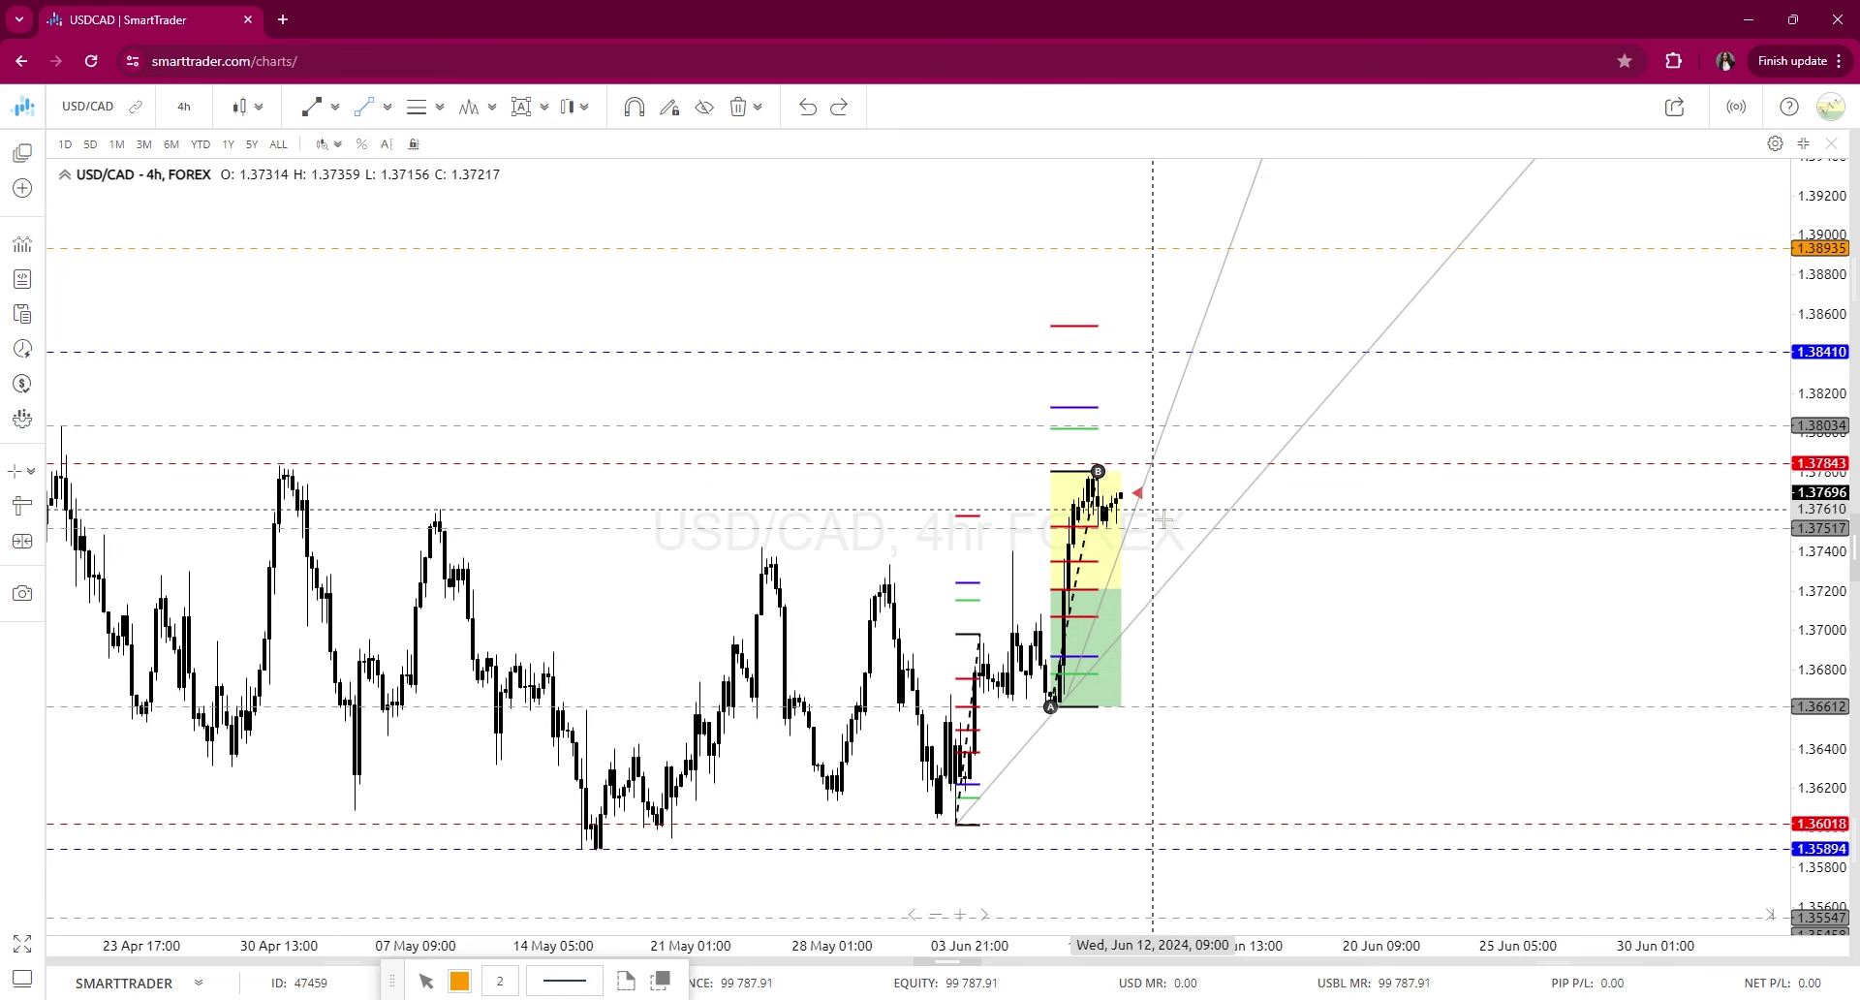
left_click(1139, 510)
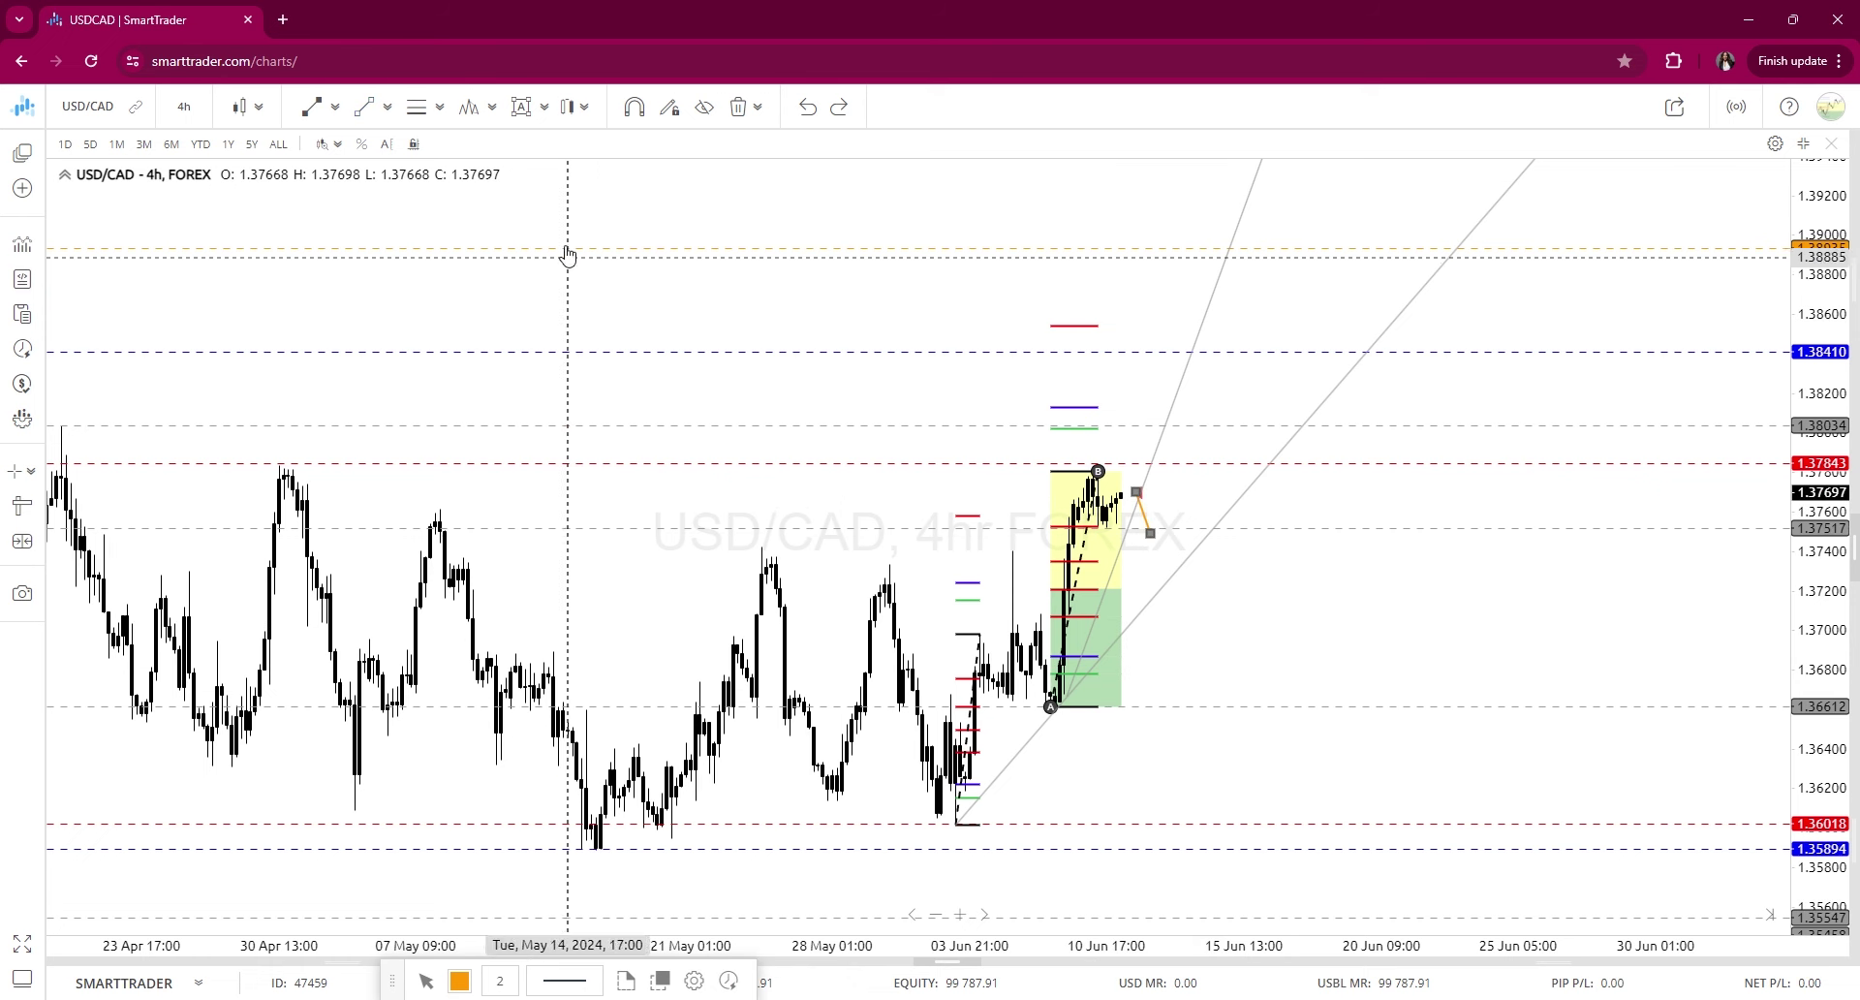
Extend the orange path with trend lines from 1.37517 up to about 1.3840 and down to just below 1.35894
left_click(366, 111)
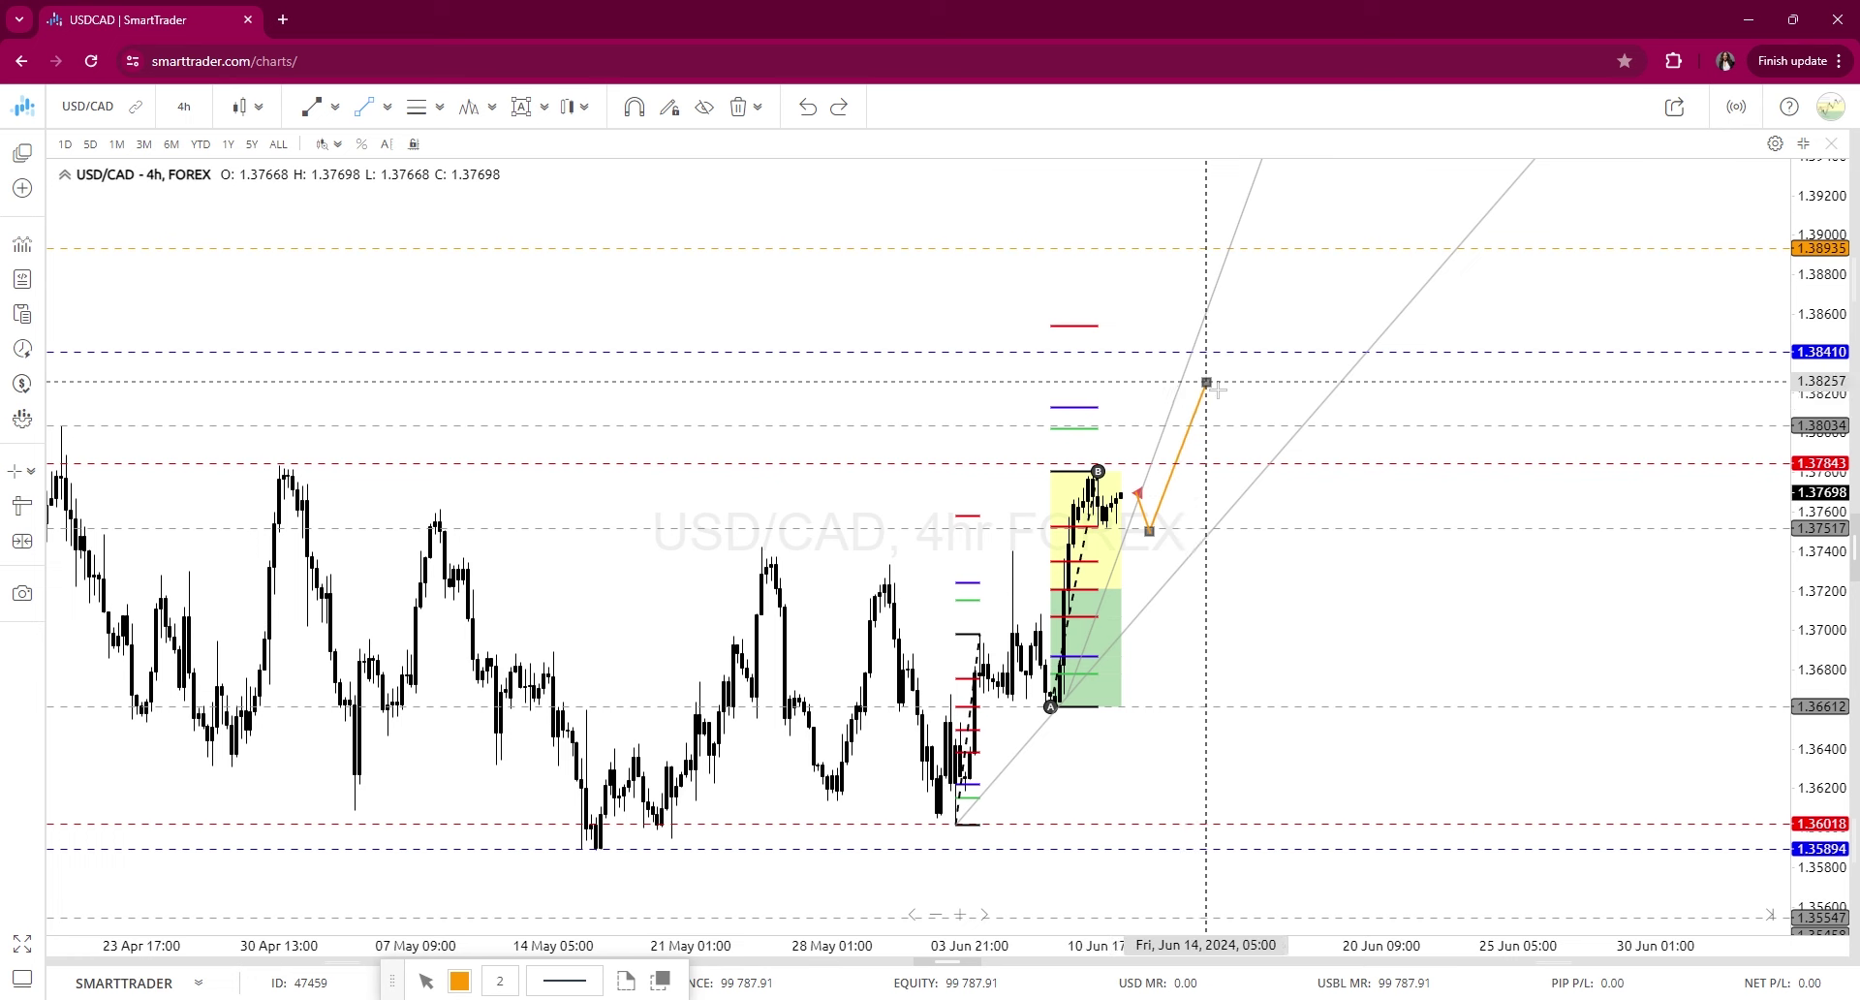
left_click(1217, 361)
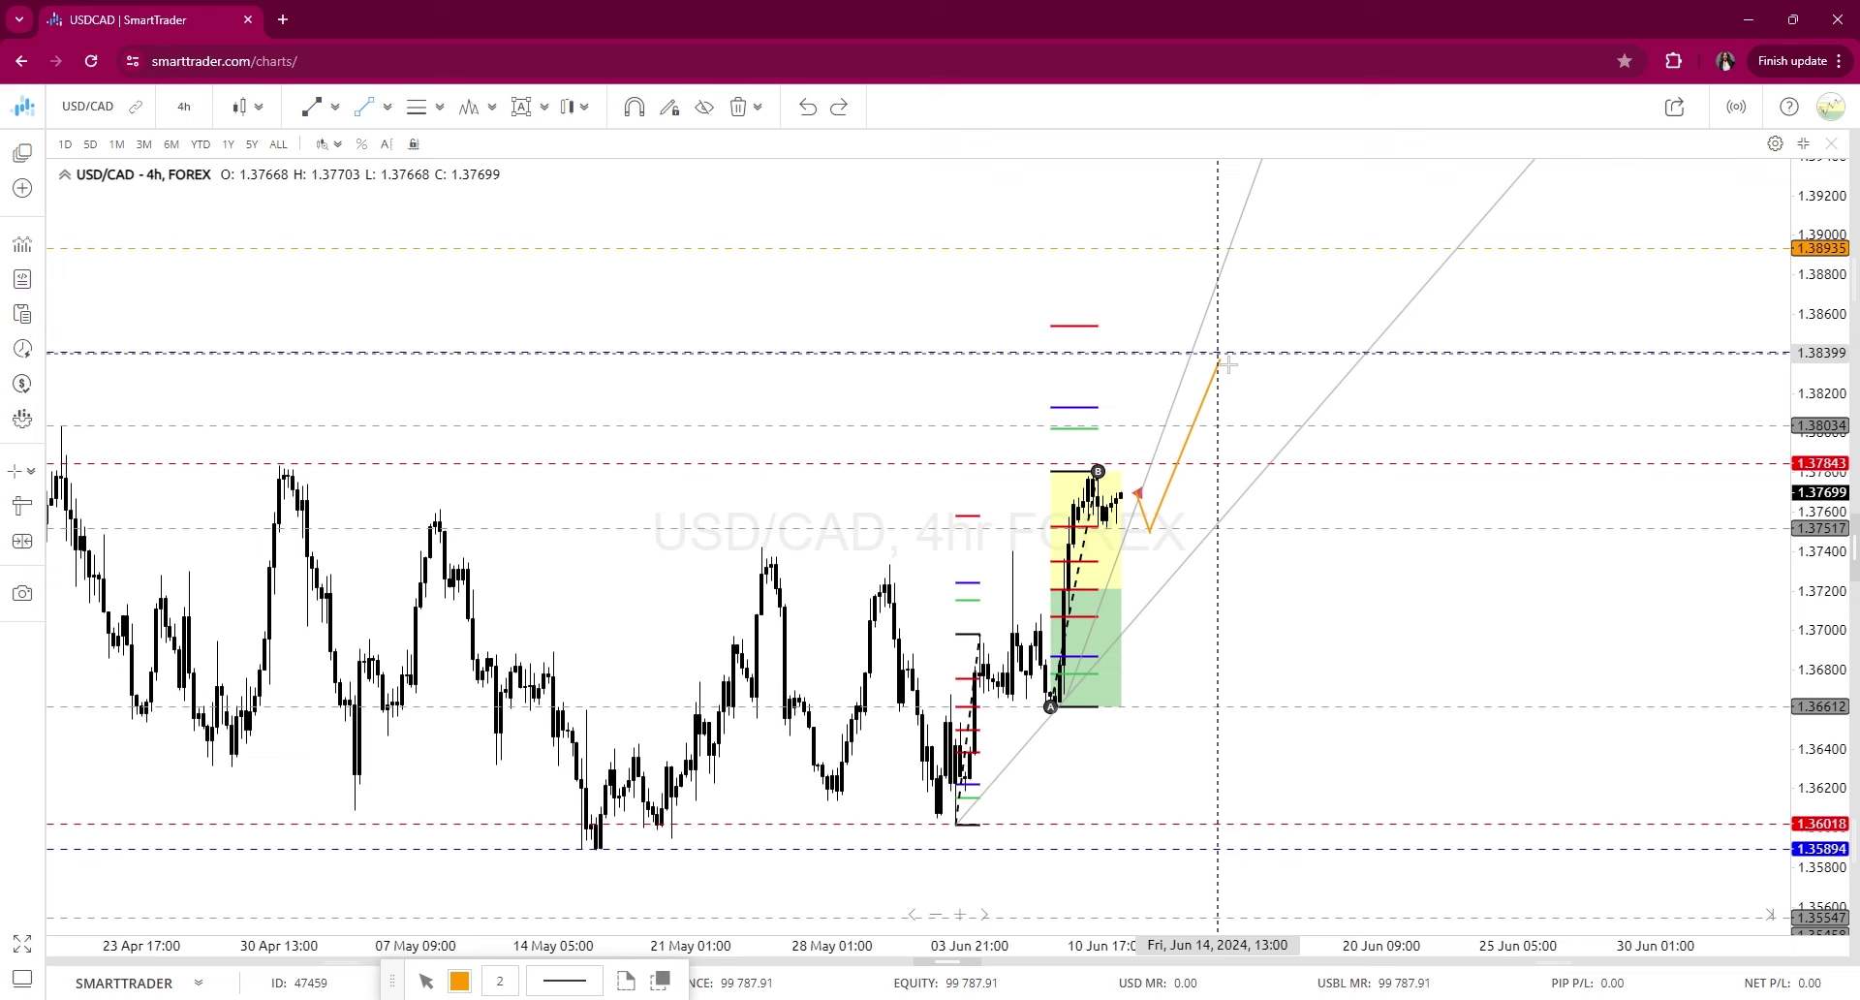
left_click(1221, 357)
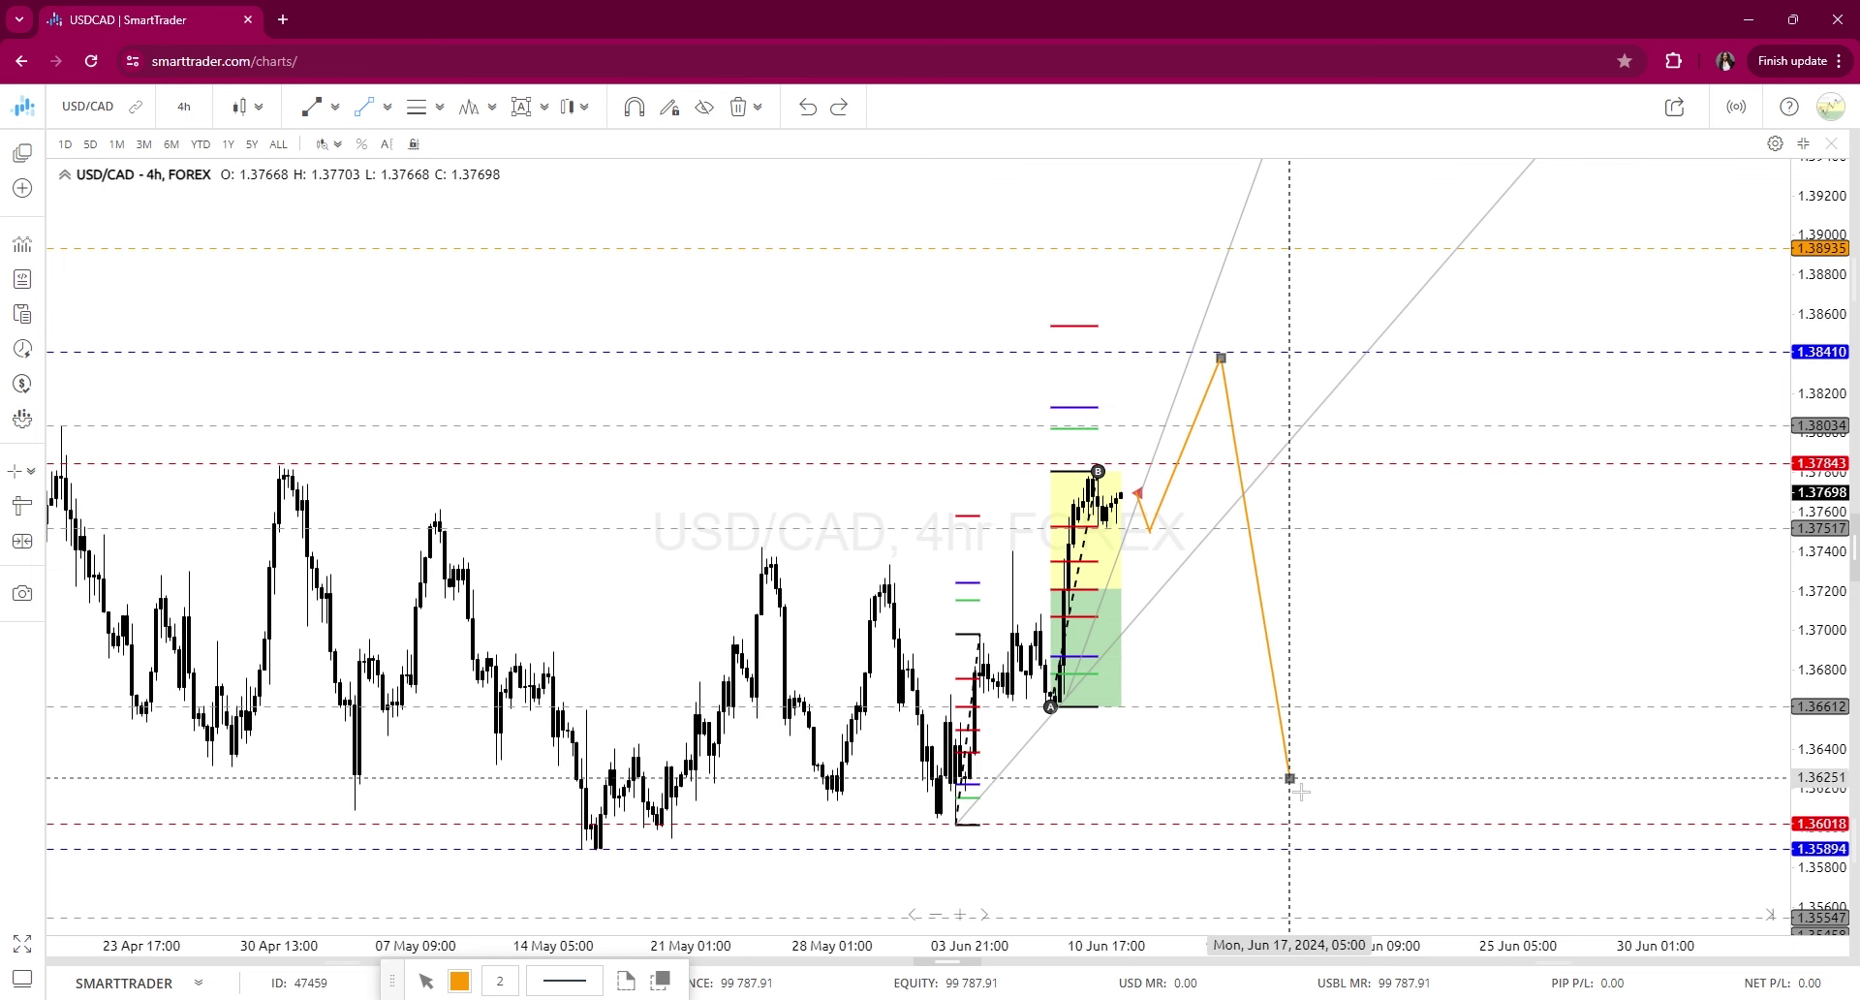
left_click(1314, 857)
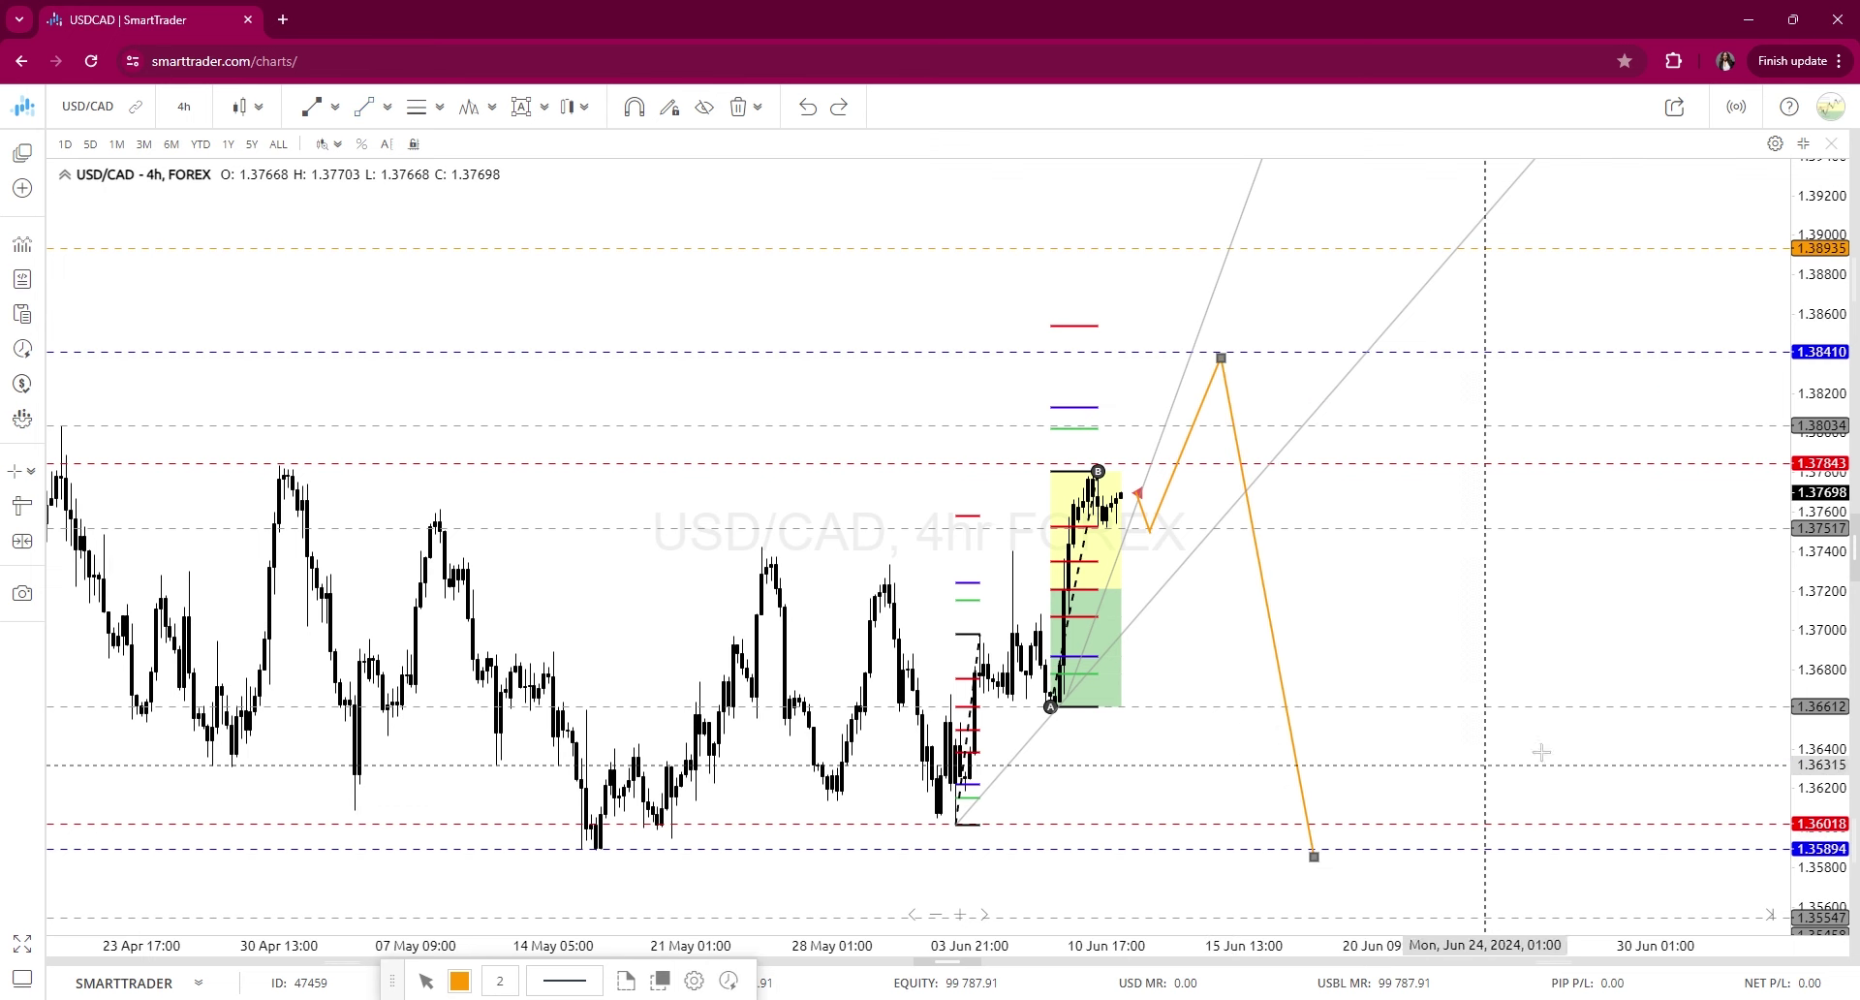
Draw a green rectangle from the 1.38410 line down to just above 1.38034, spanning the late-May candles into the empty area ahead
left_click_drag(1827, 519, 1825, 721)
left_click(1378, 571)
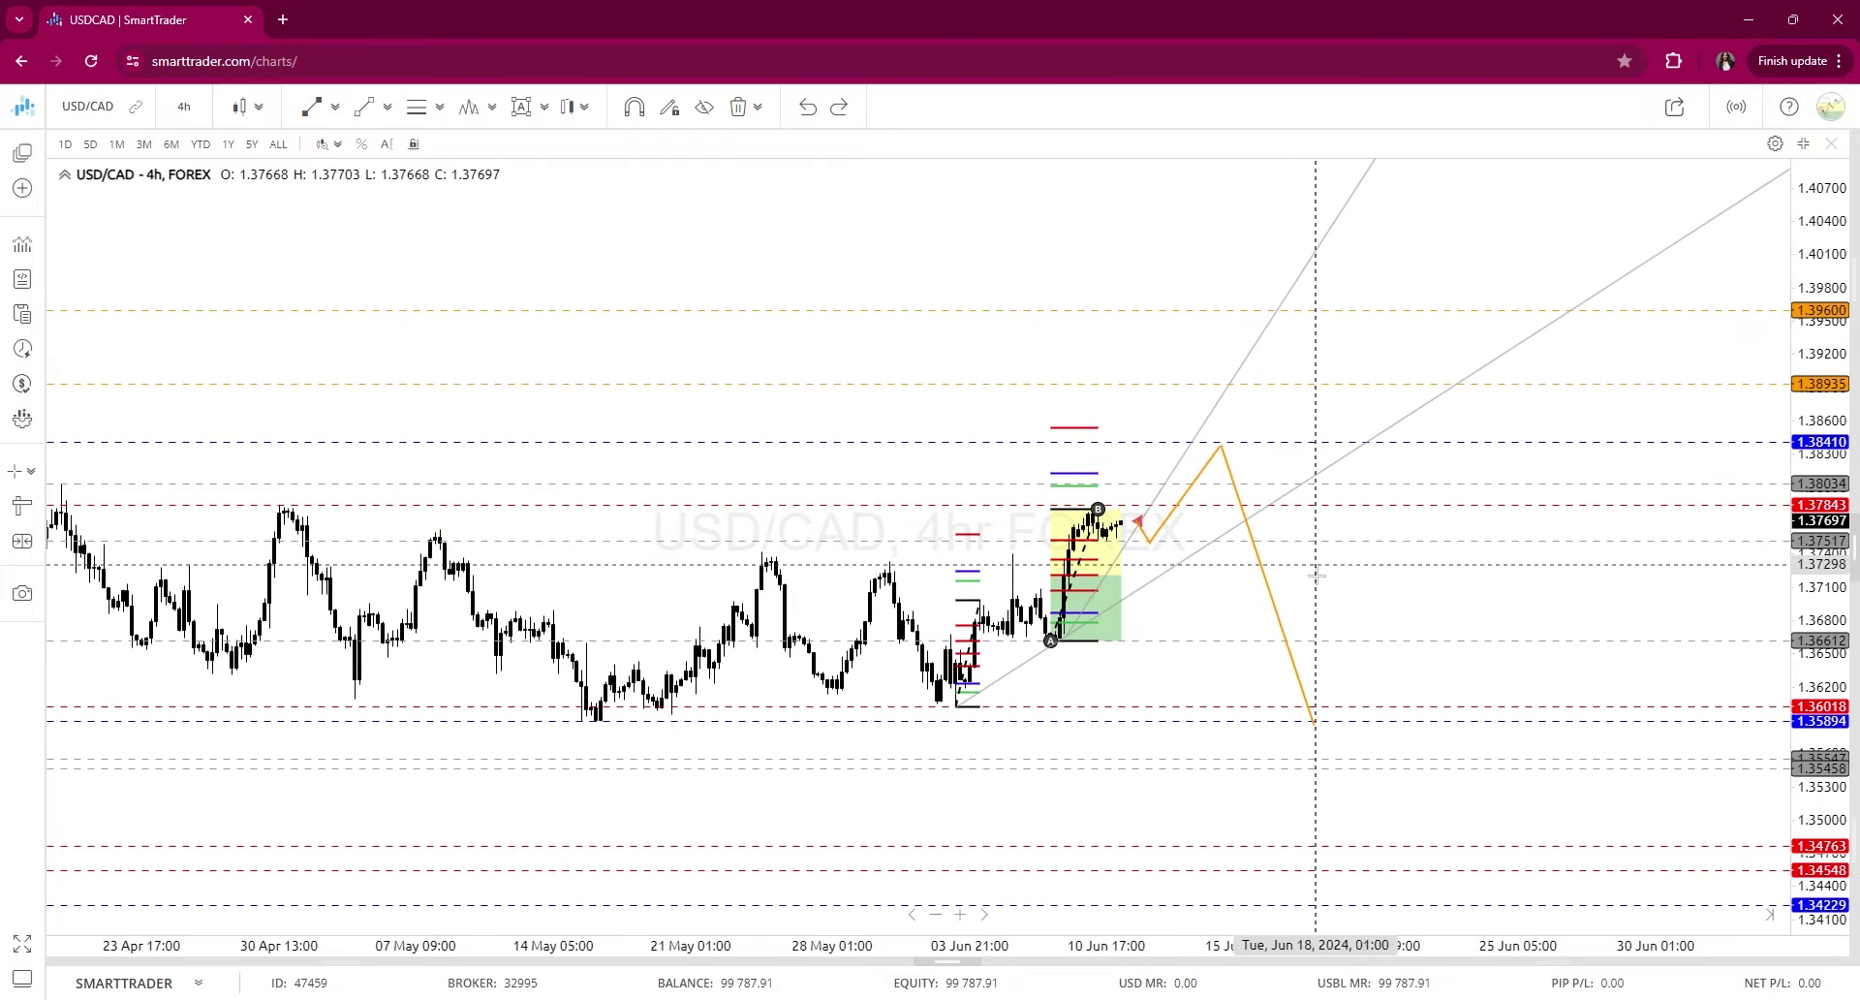
left_click(392, 106)
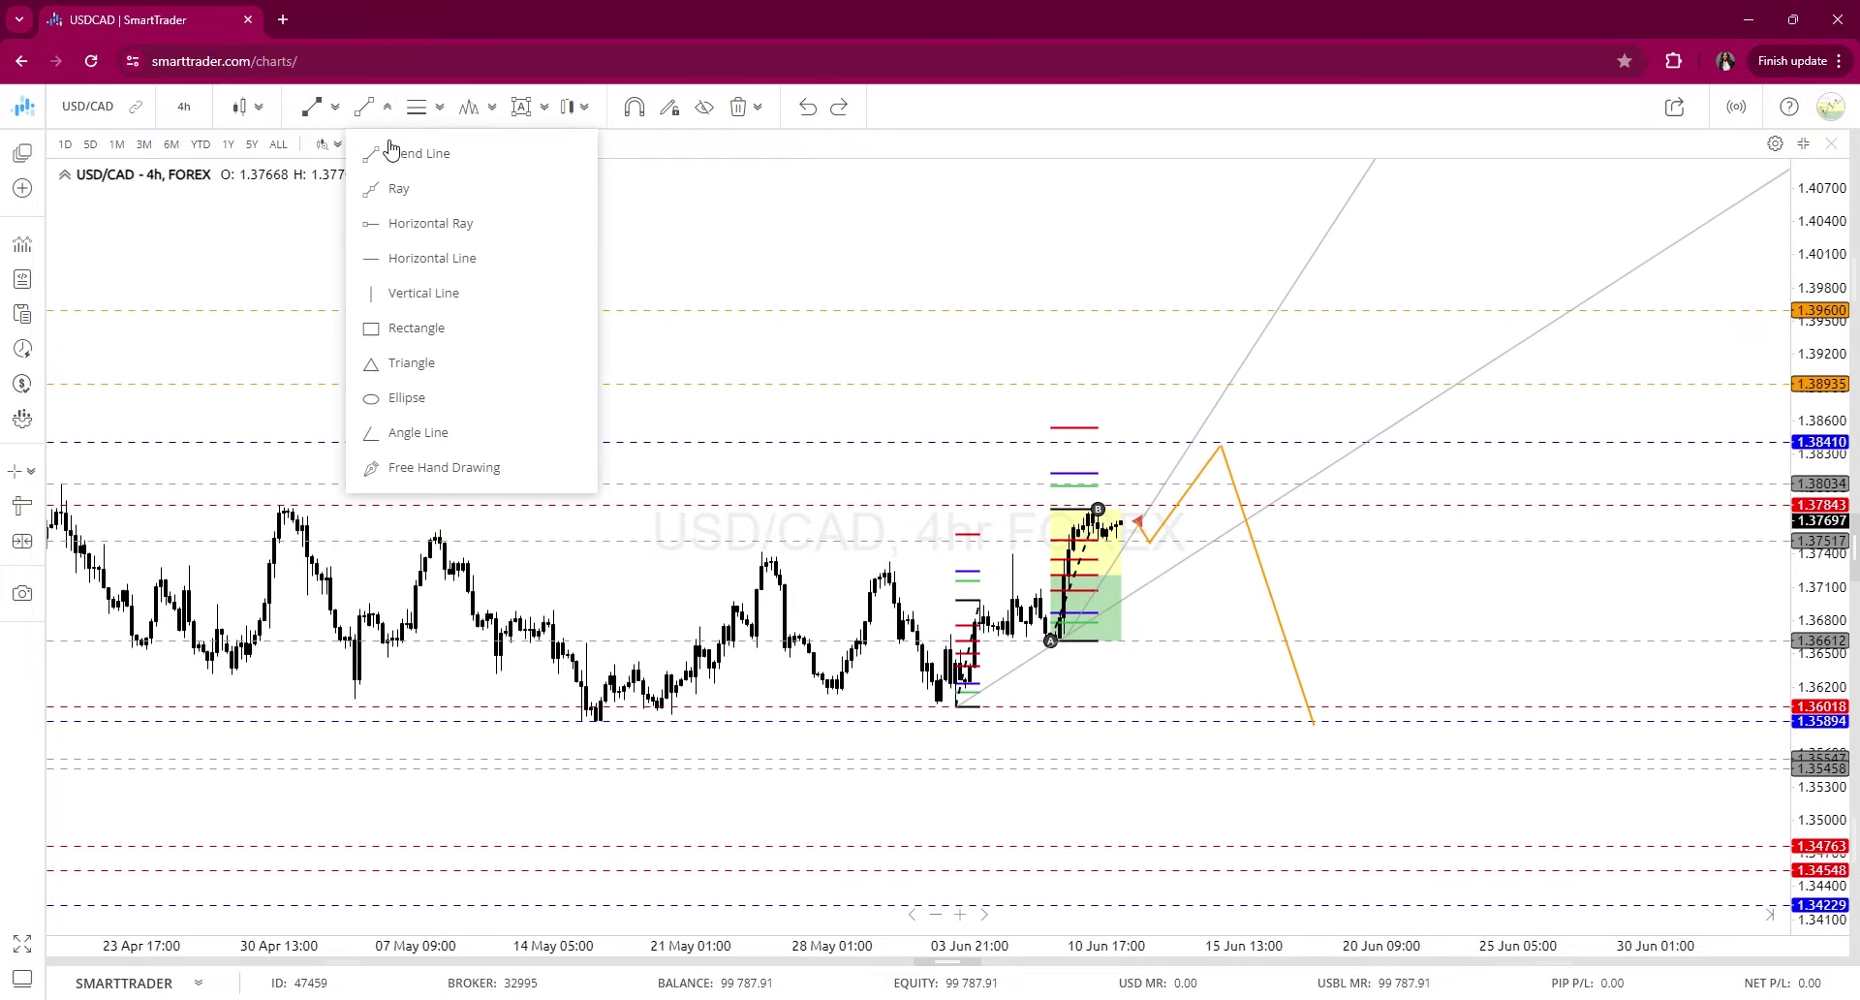
left_click(416, 324)
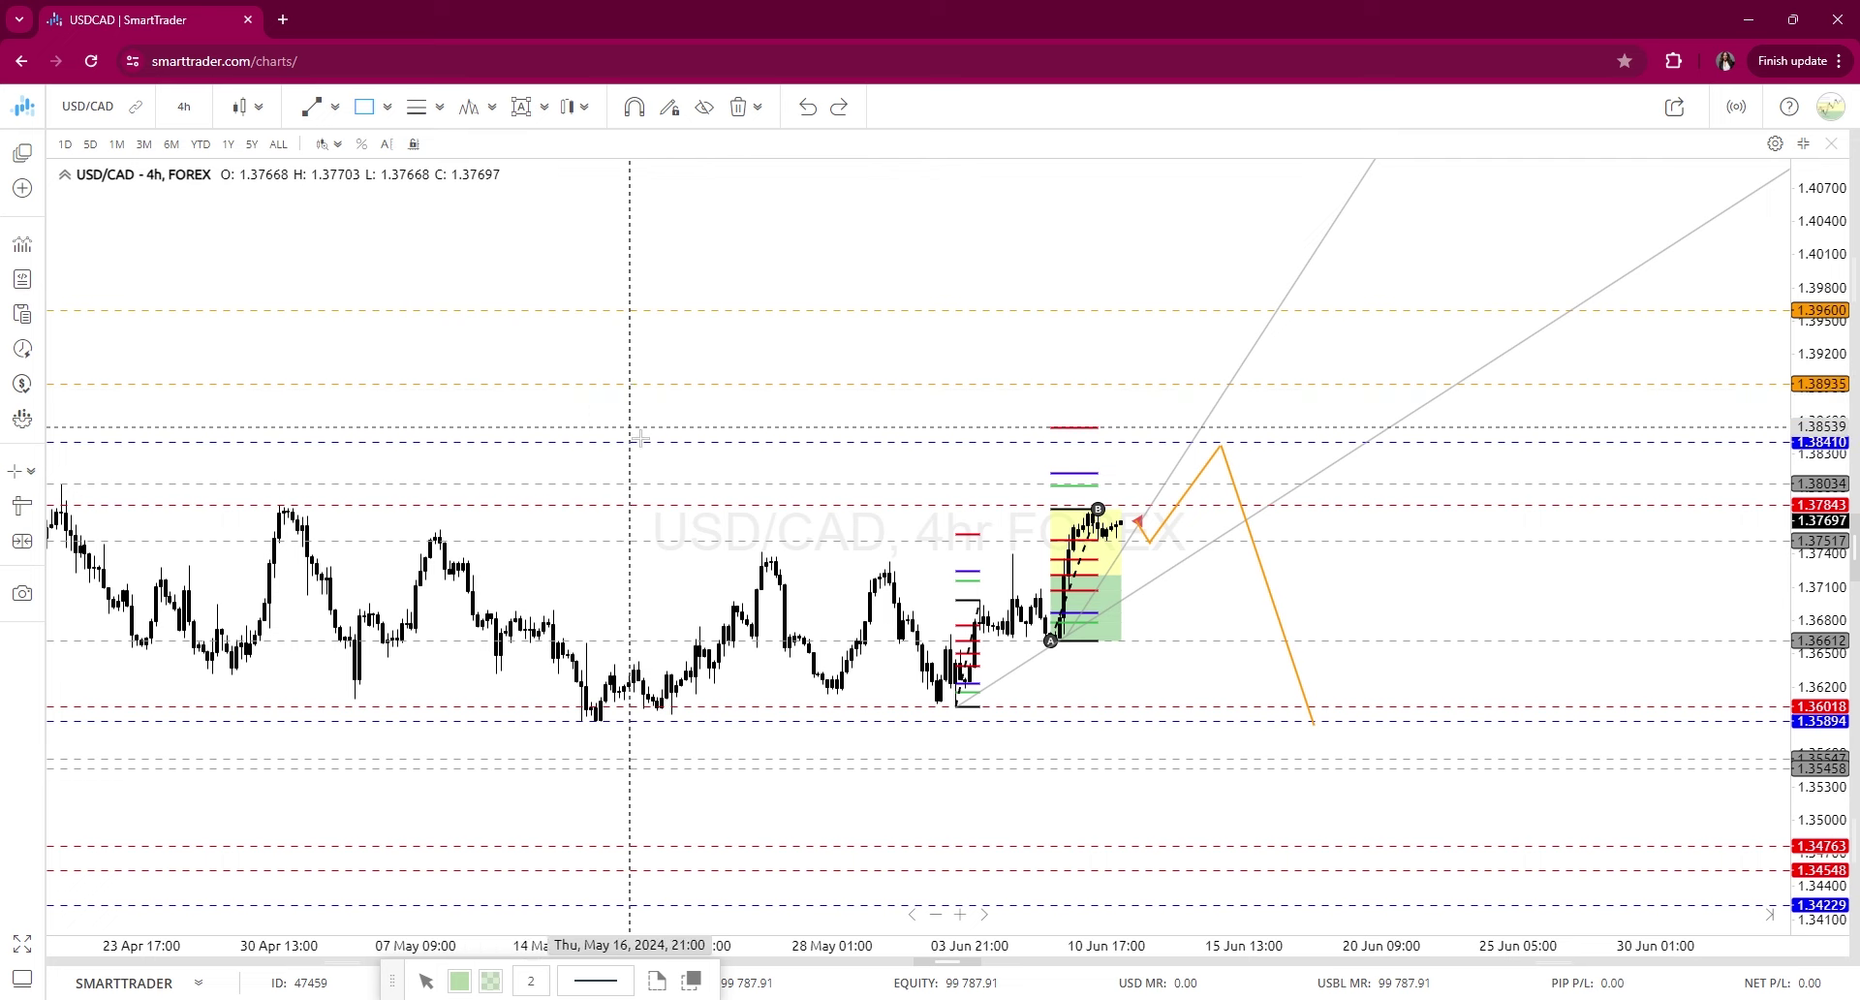
mouse_move(524, 440)
left_mouse_down()
mouse_move(1055, 499)
mouse_move(1661, 459)
mouse_move(1753, 481)
left_mouse_up()
left_click(1486, 690)
scroll(1483, 690, "down", 5)
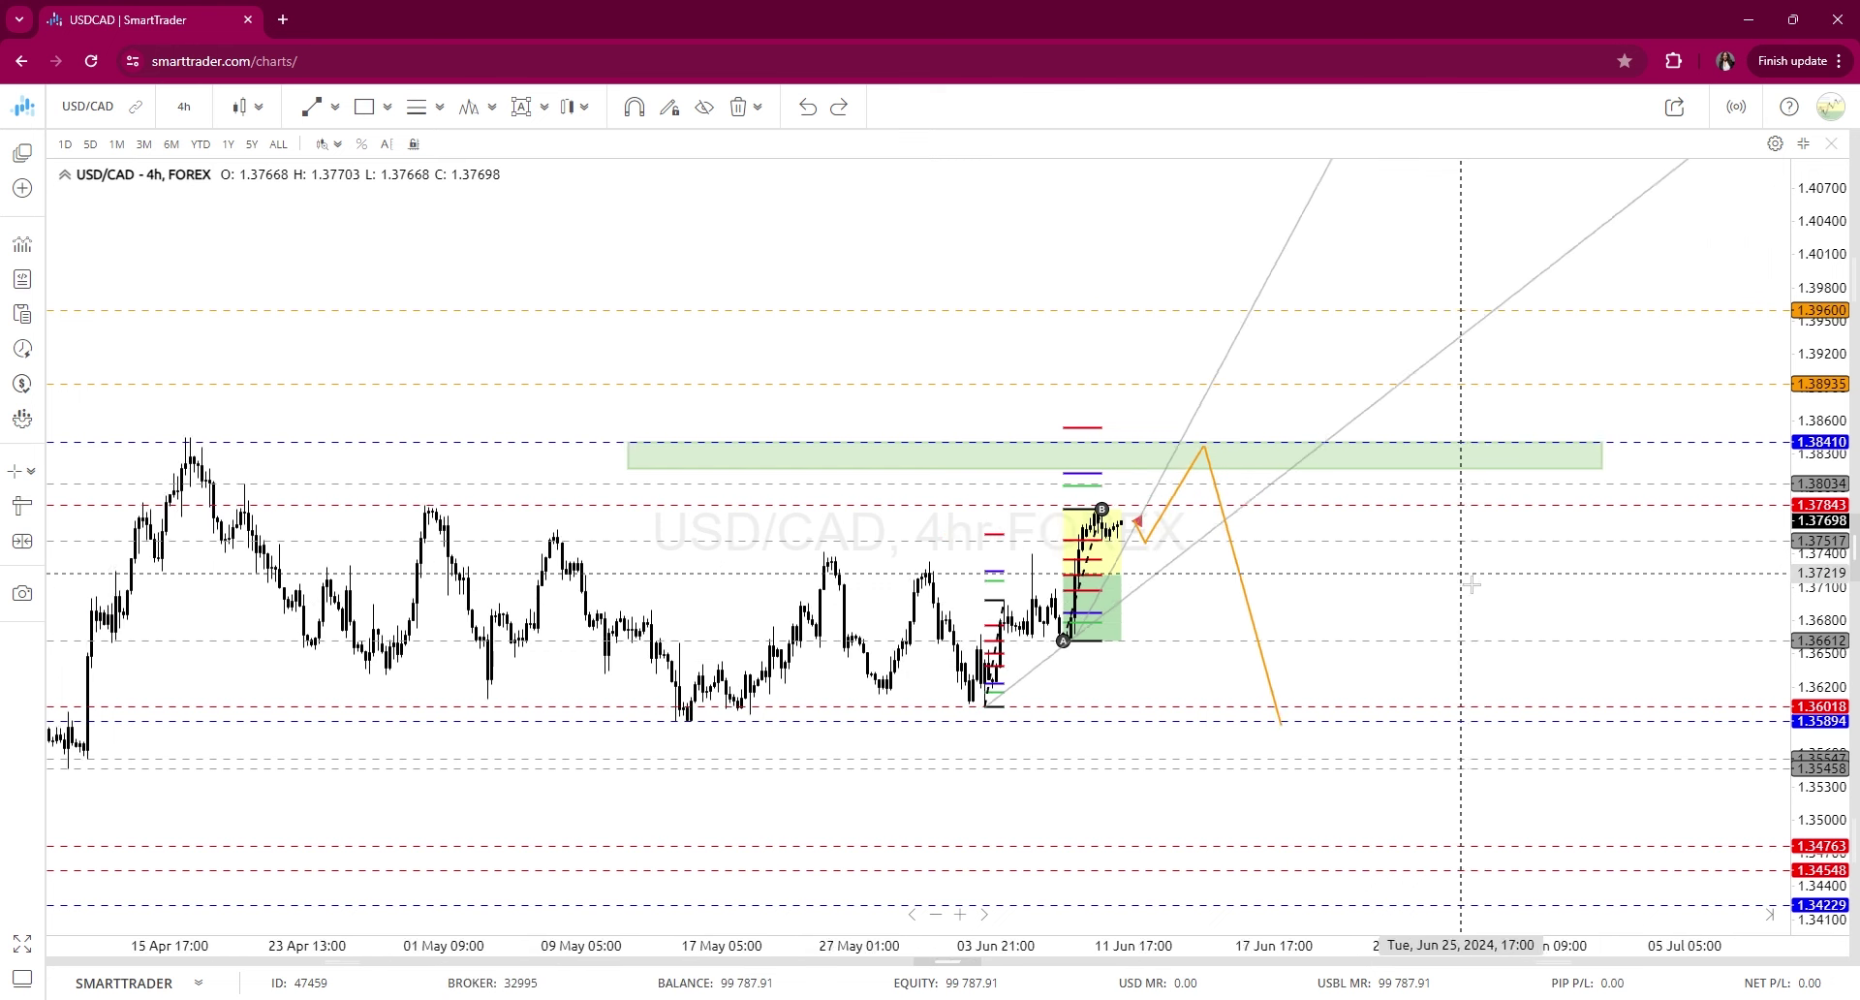
Switch the chart to the daily timeframe and remove the two existing gray rays
left_click_drag(1814, 352, 1803, 586)
scroll(1368, 608, "down", 4)
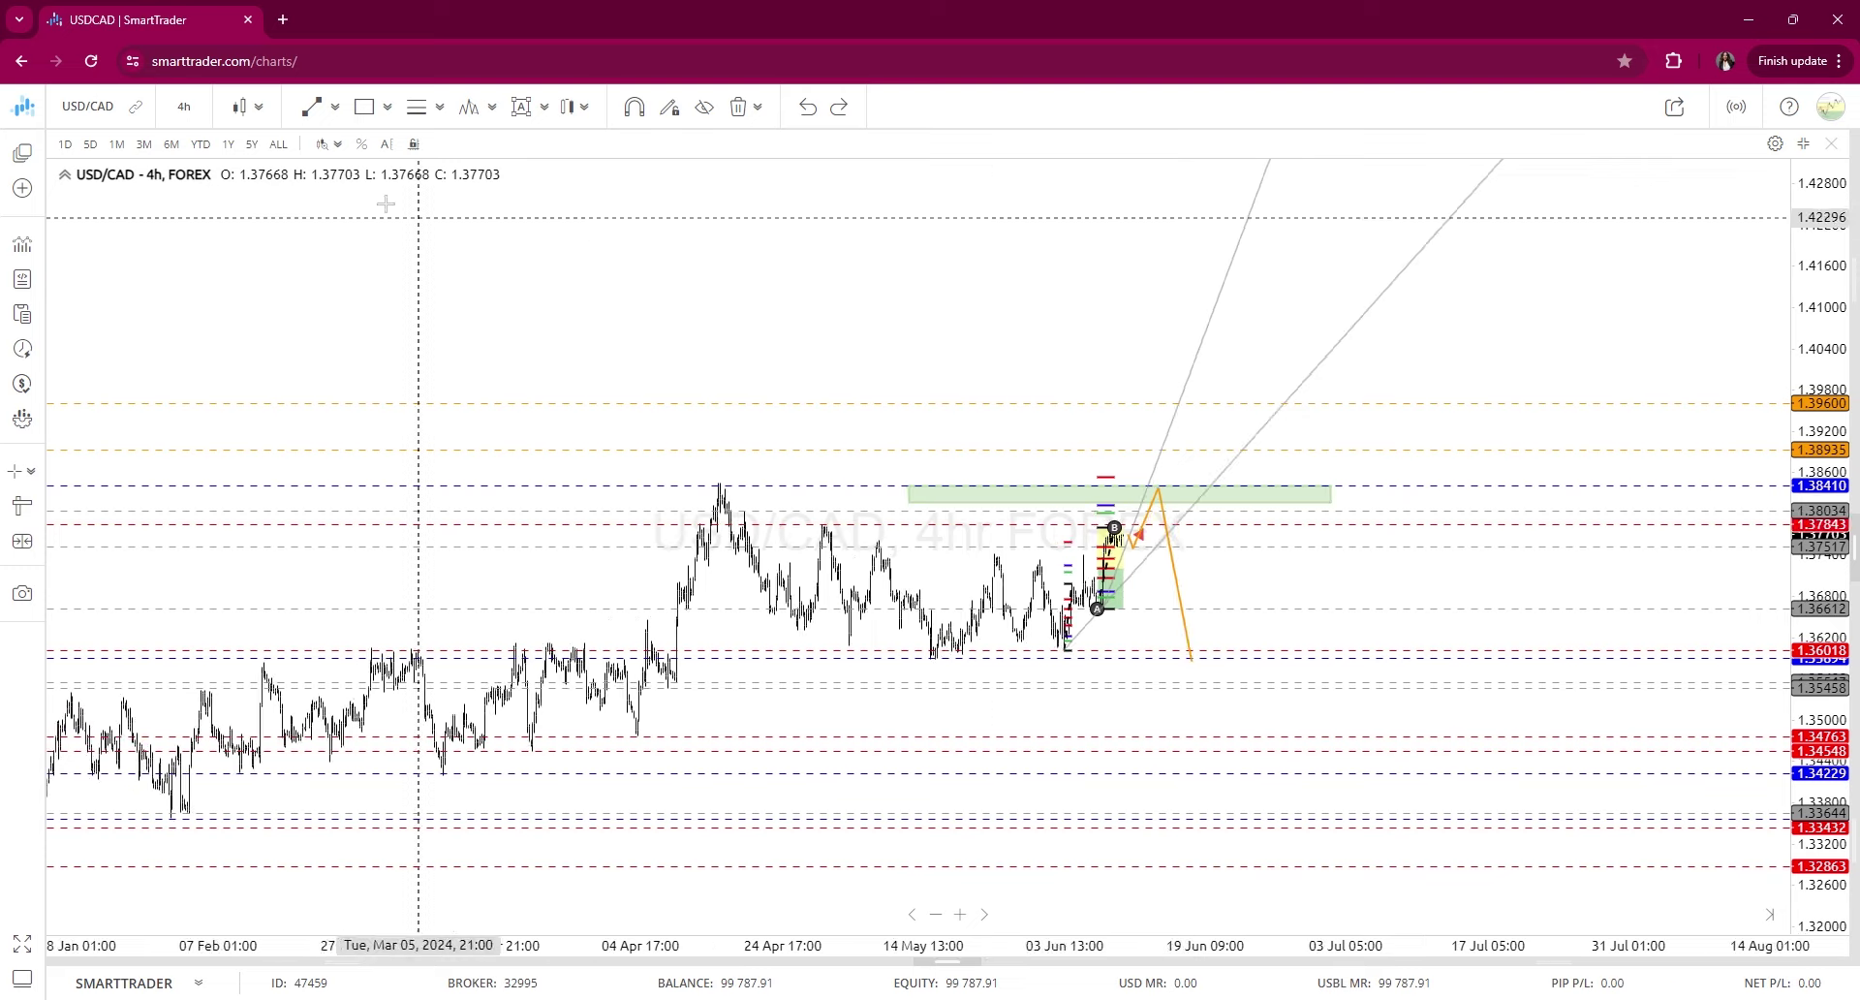
left_click(184, 107)
left_click(306, 481)
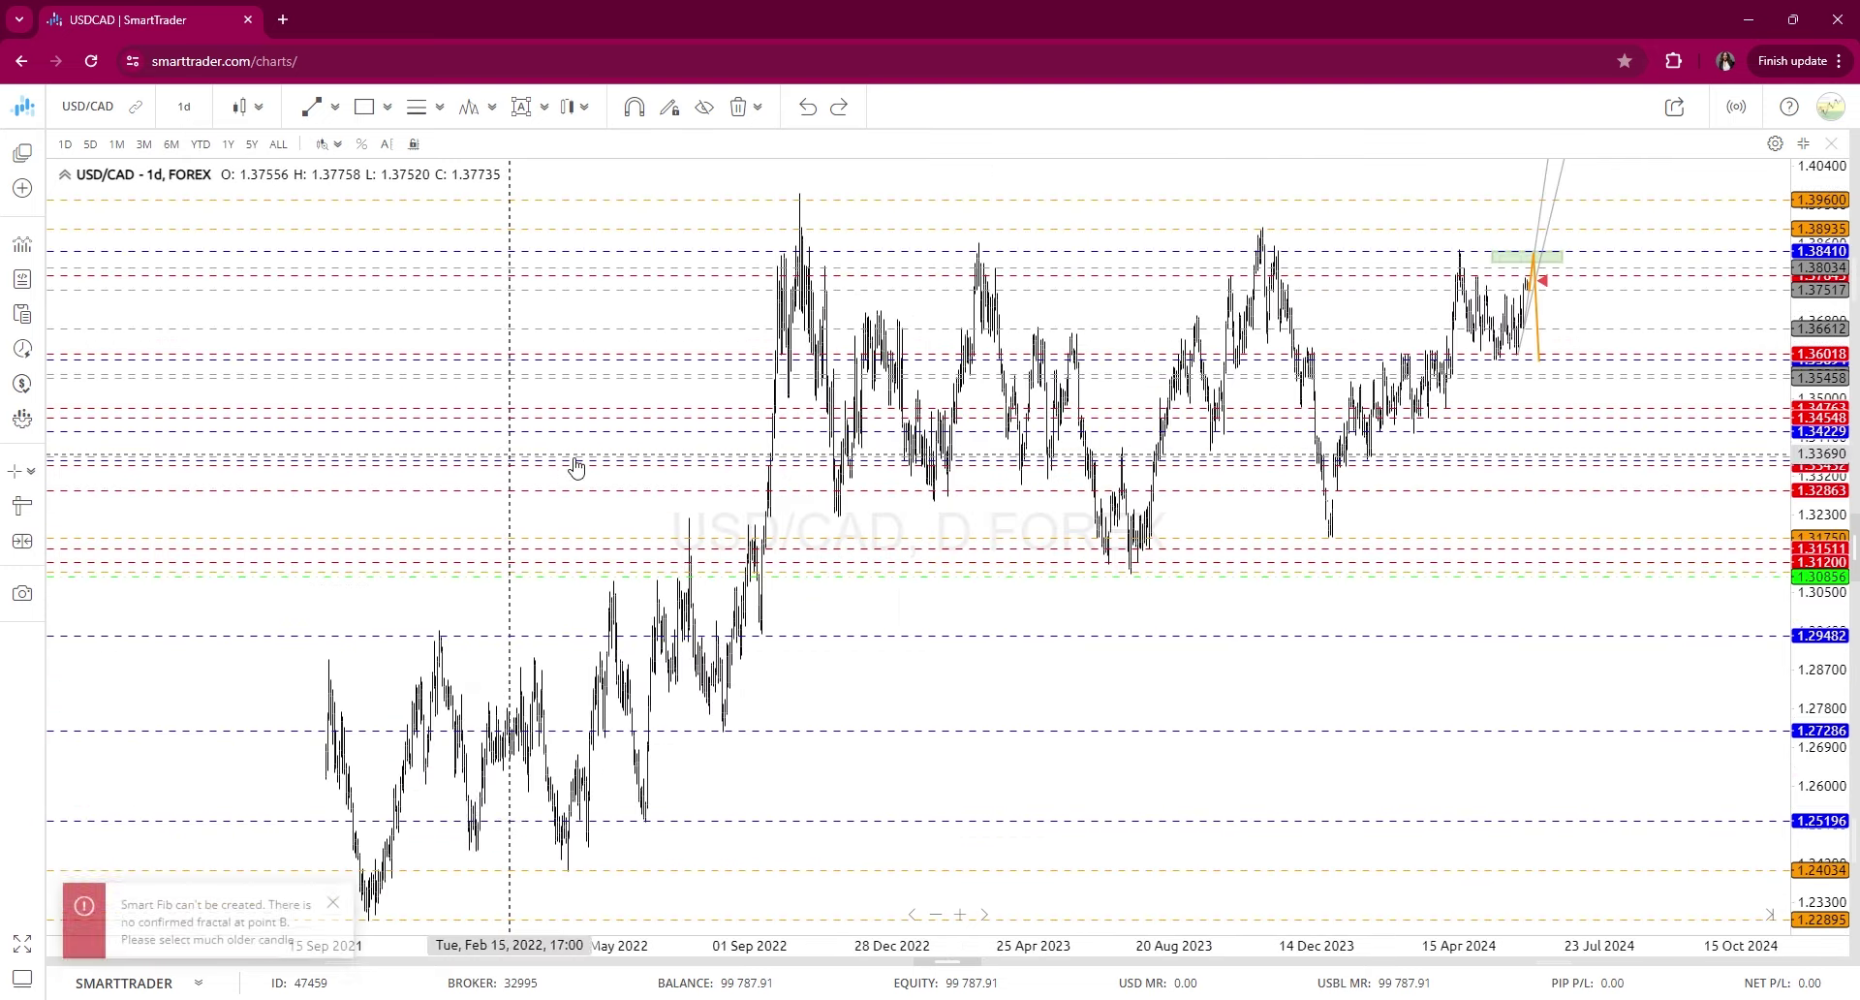
scroll(859, 581, "down", 1)
scroll(1299, 643, "up", 3)
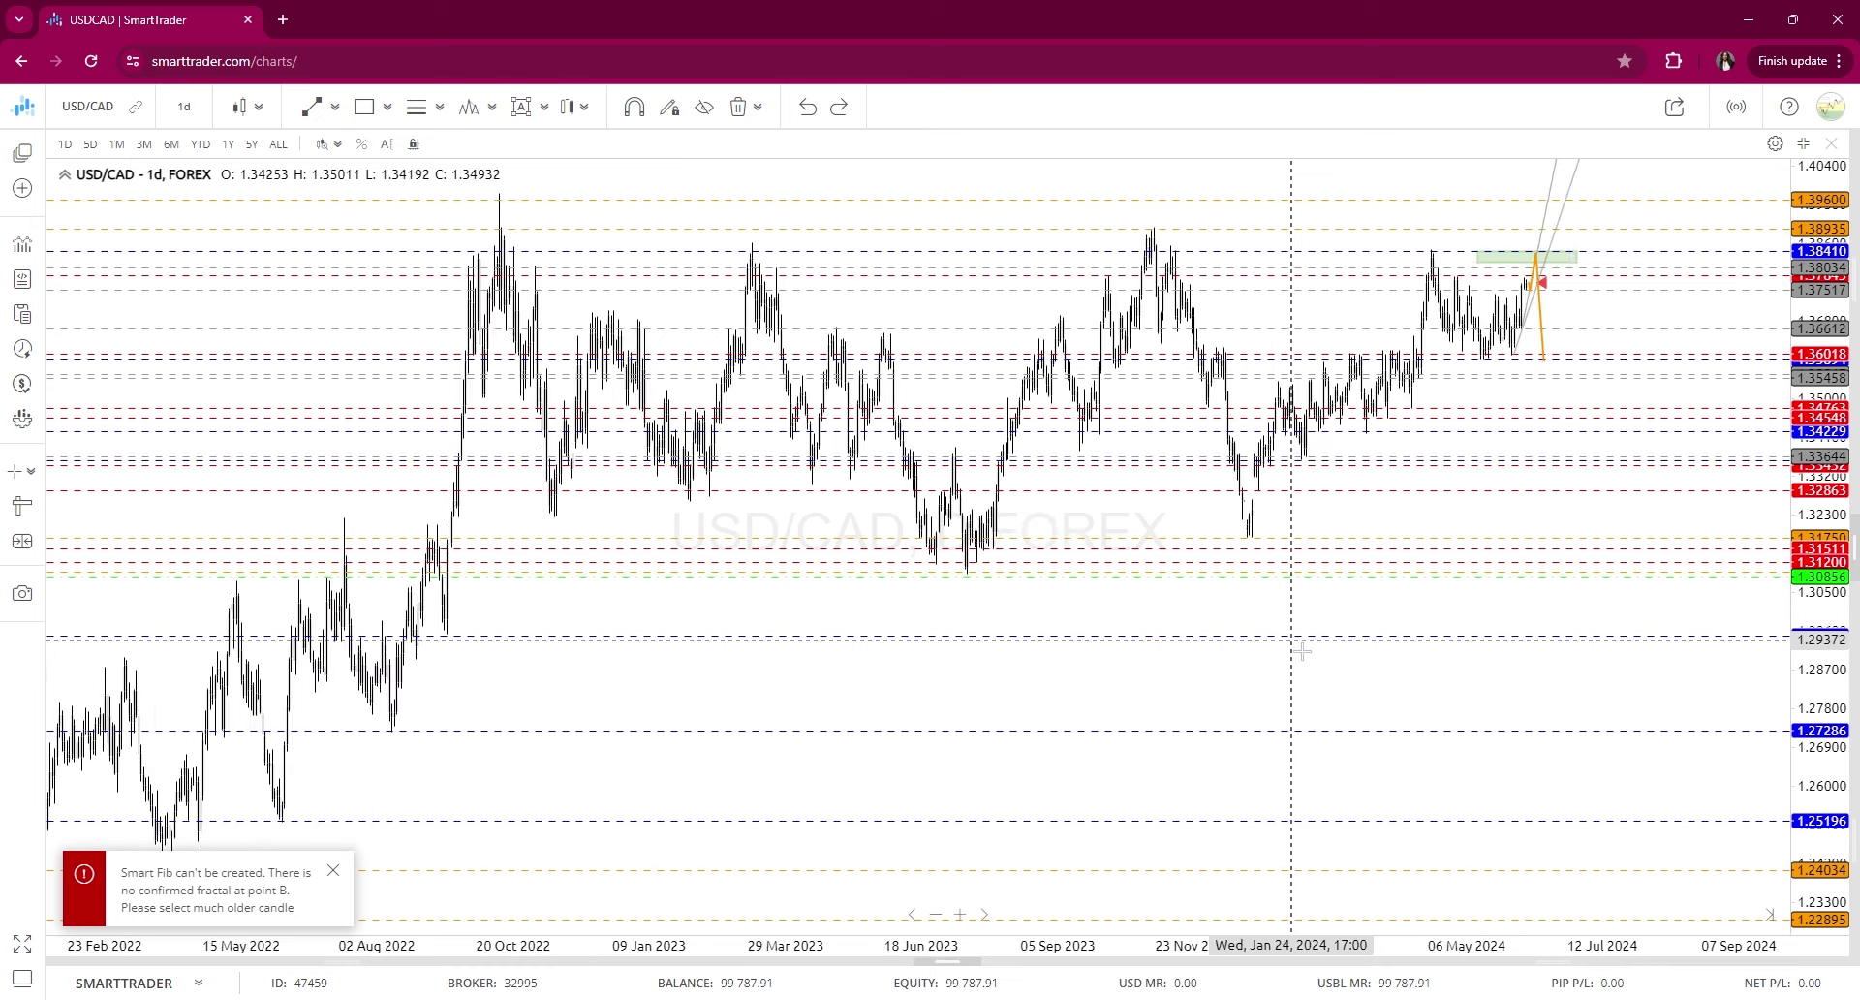
scroll(1356, 324, "up", 1)
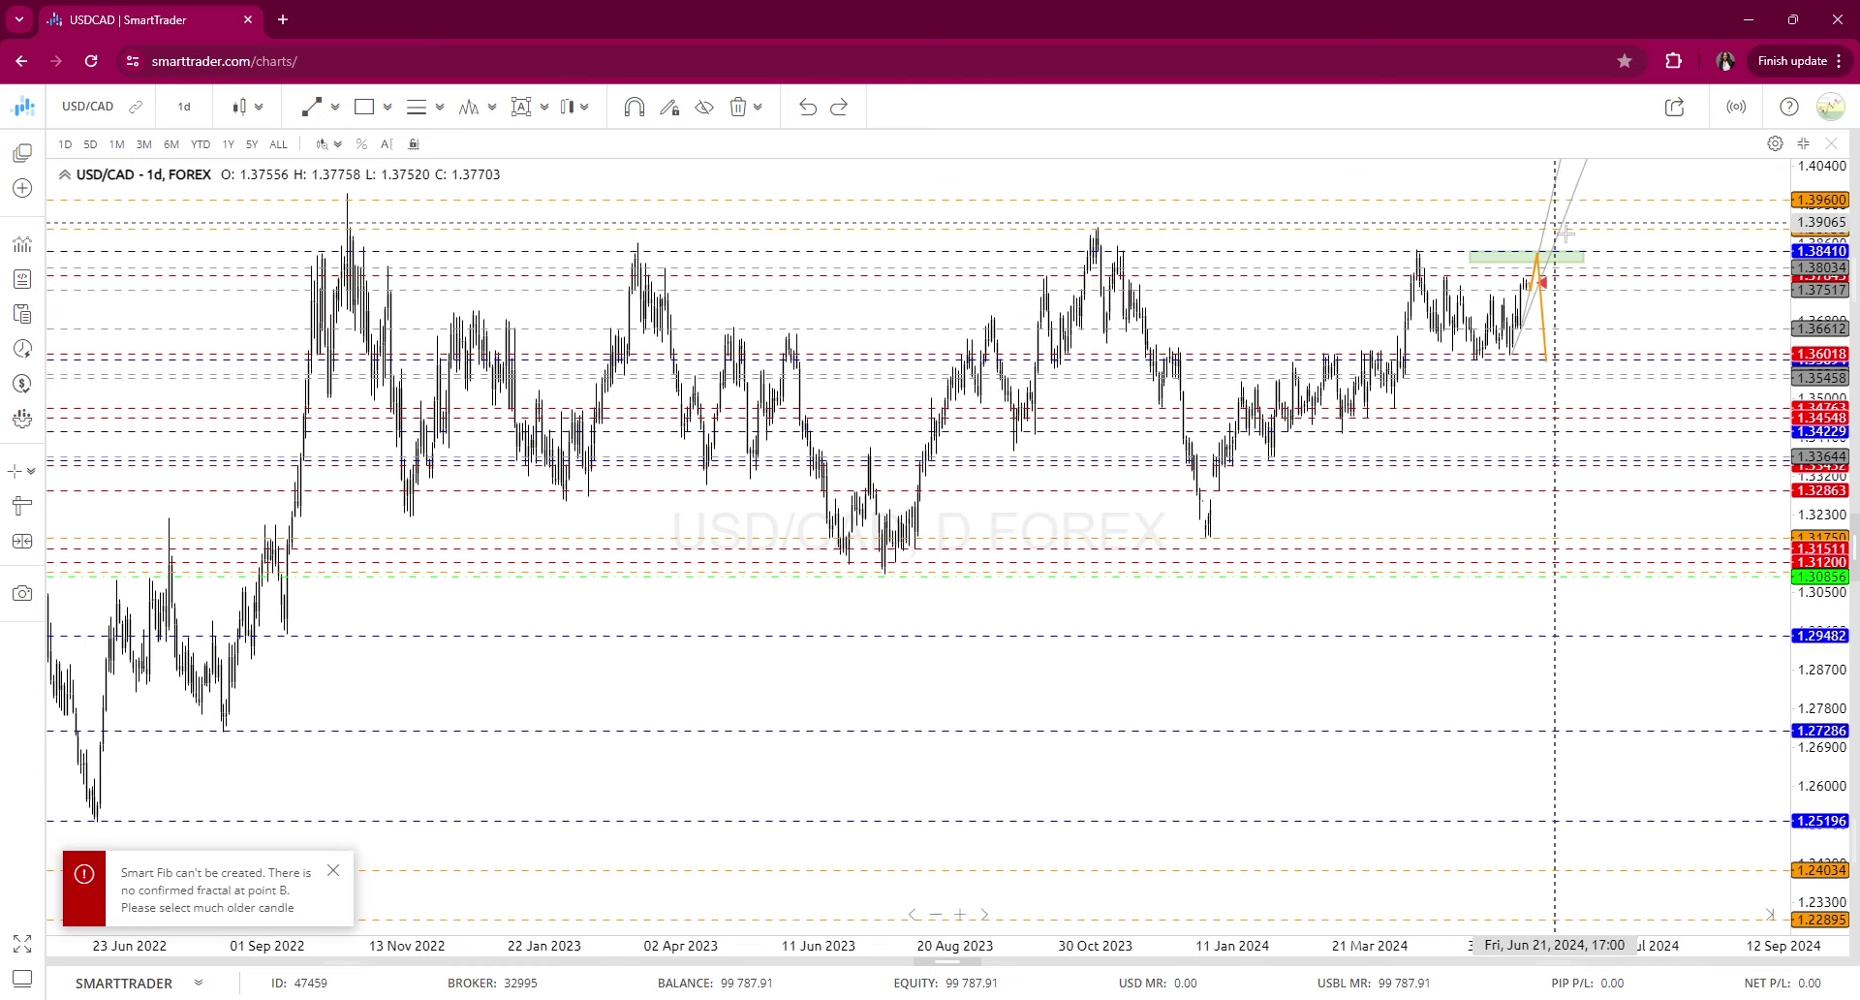
scroll(1561, 231, "up", 1)
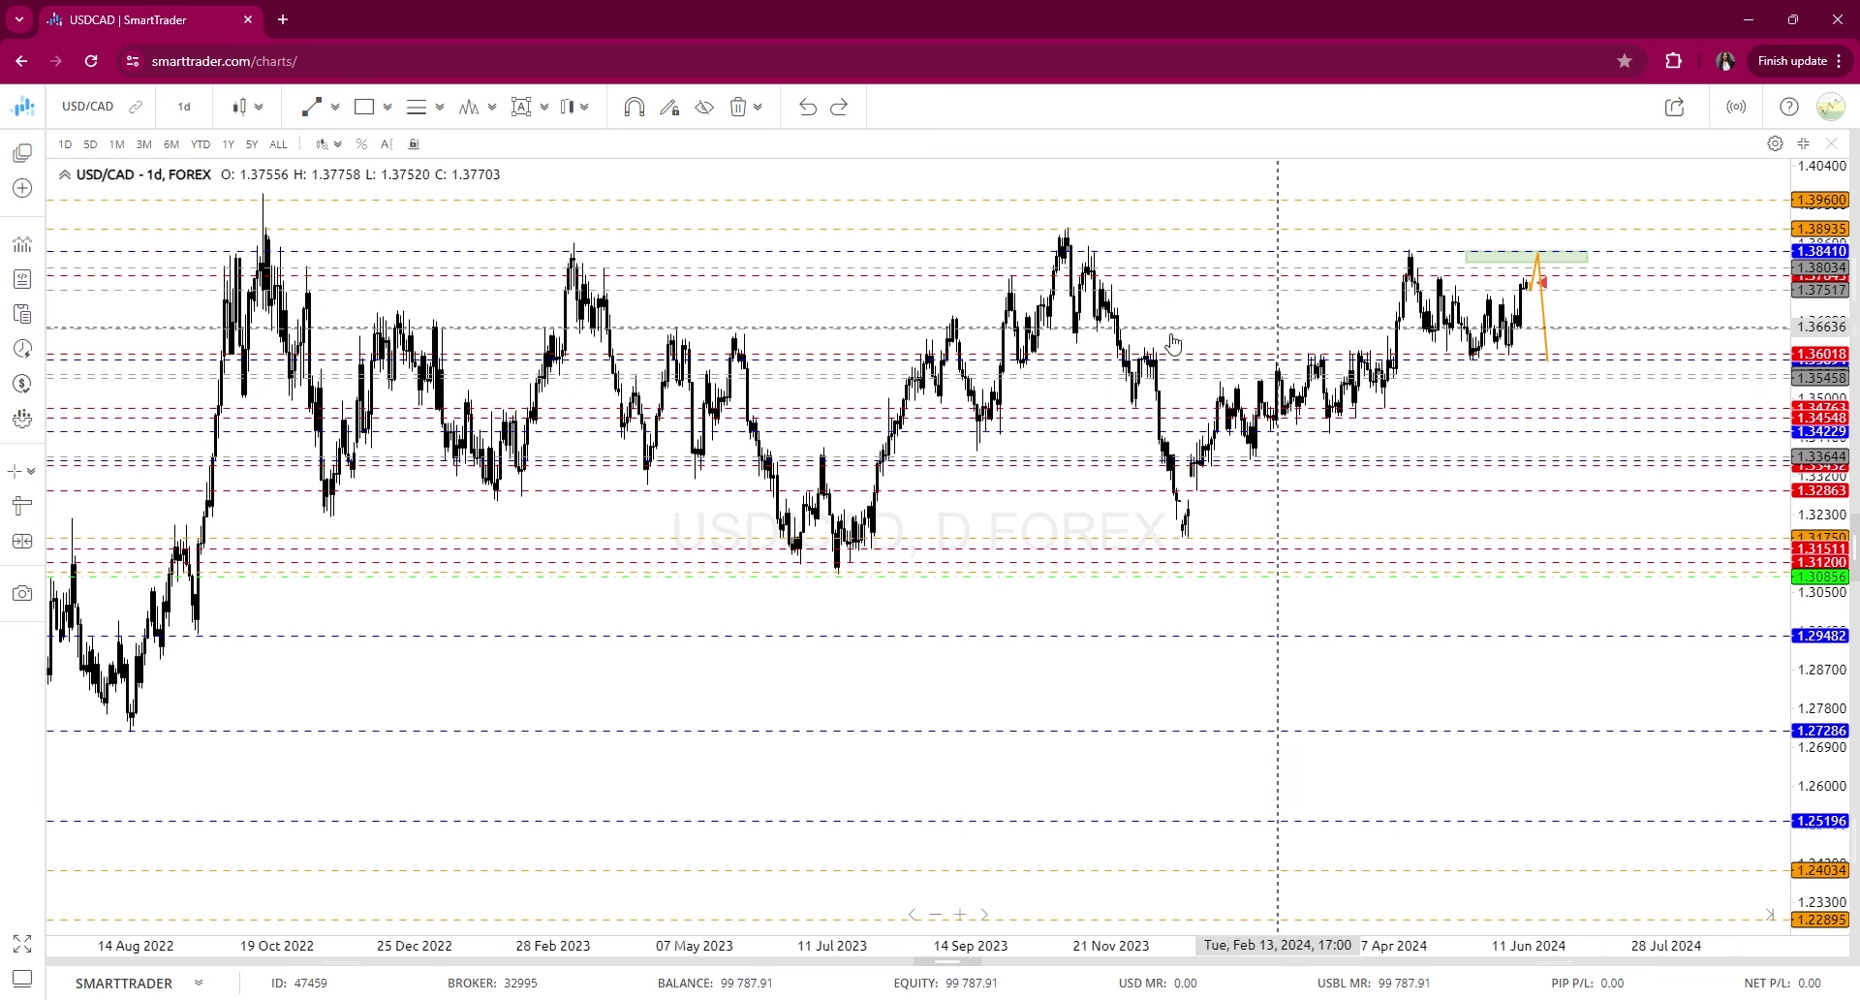
Draw a rising ray from the late-December 2023 low at about 1.3175 through about 1.3529 in early May 2024
left_click(362, 103)
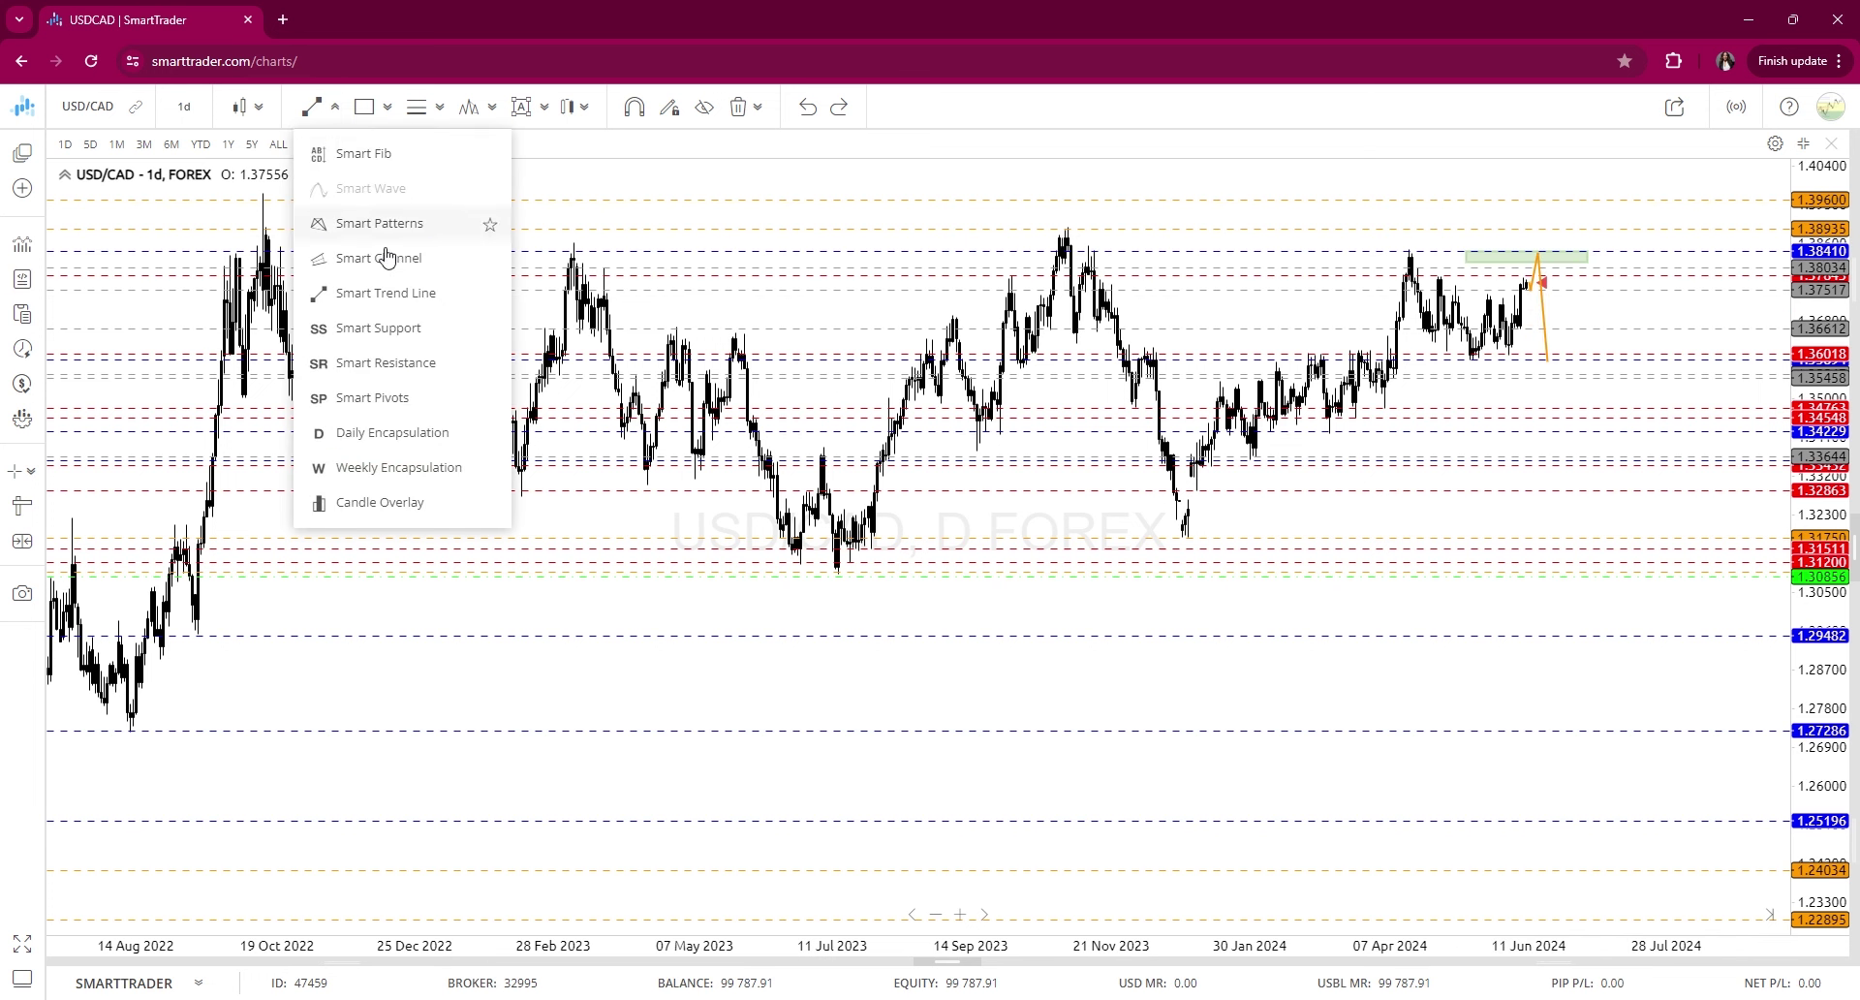
left_click(389, 109)
left_click(448, 188)
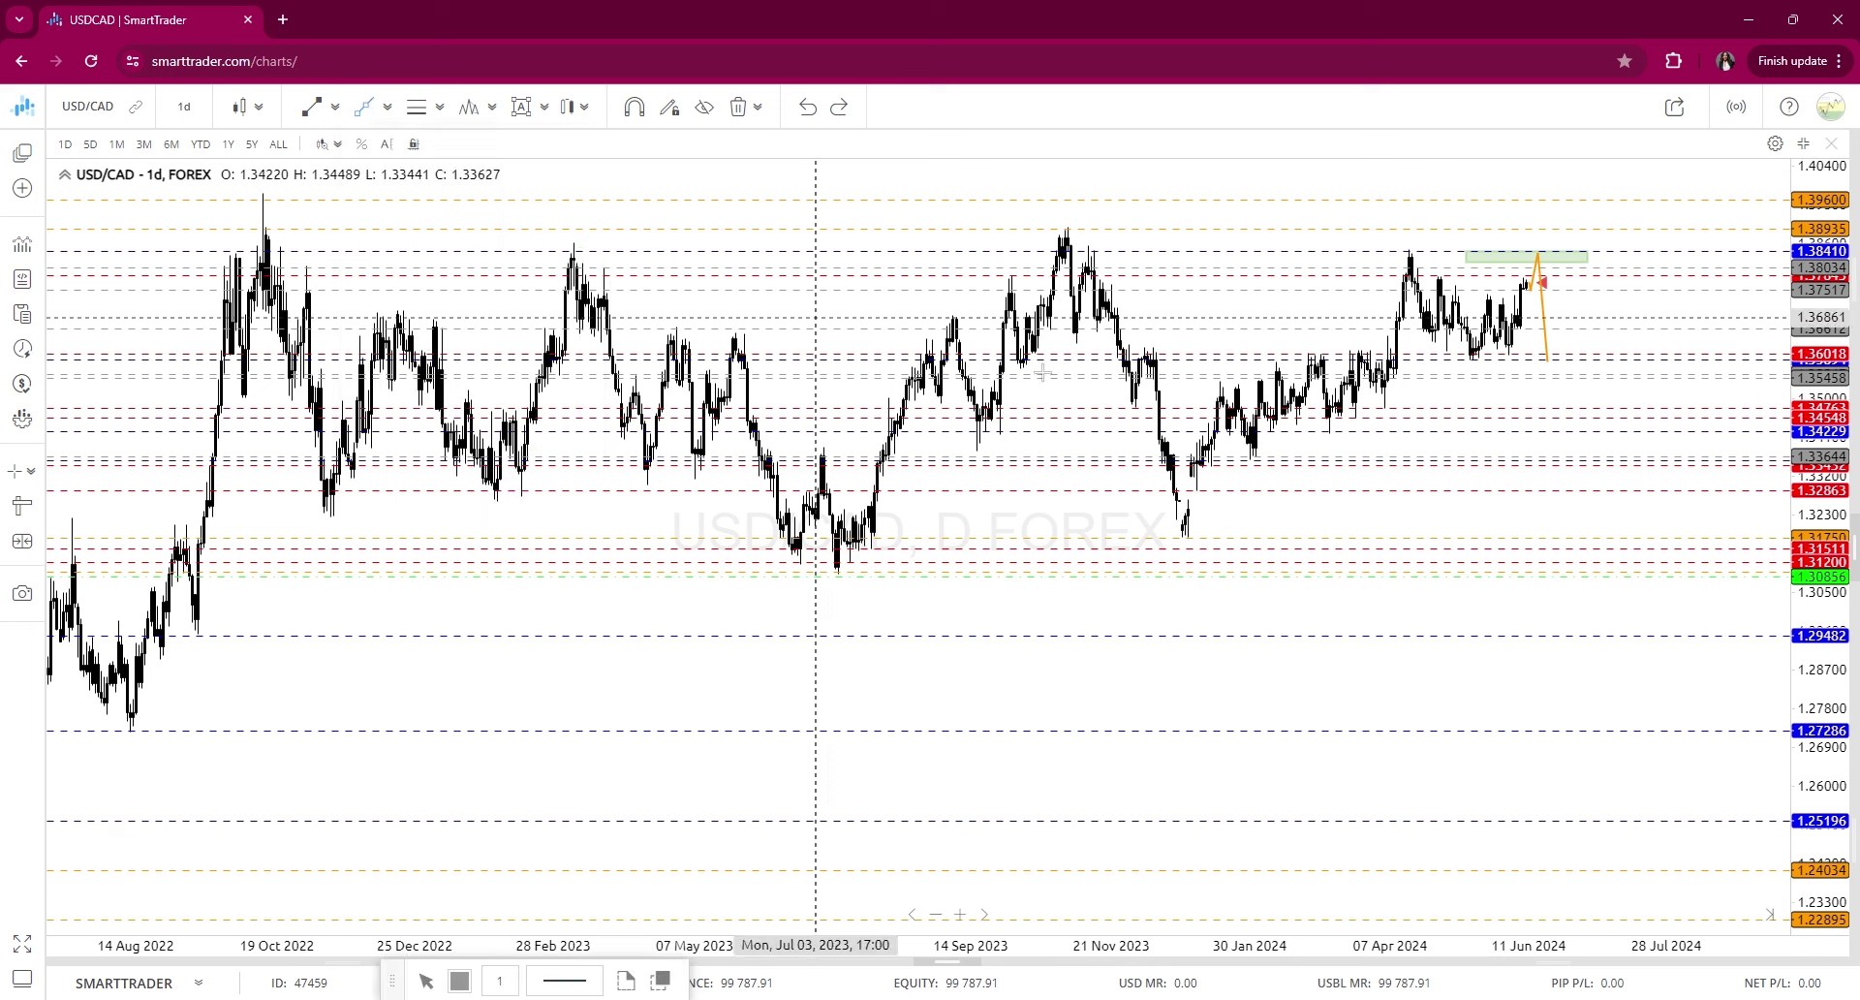
left_click(1188, 534)
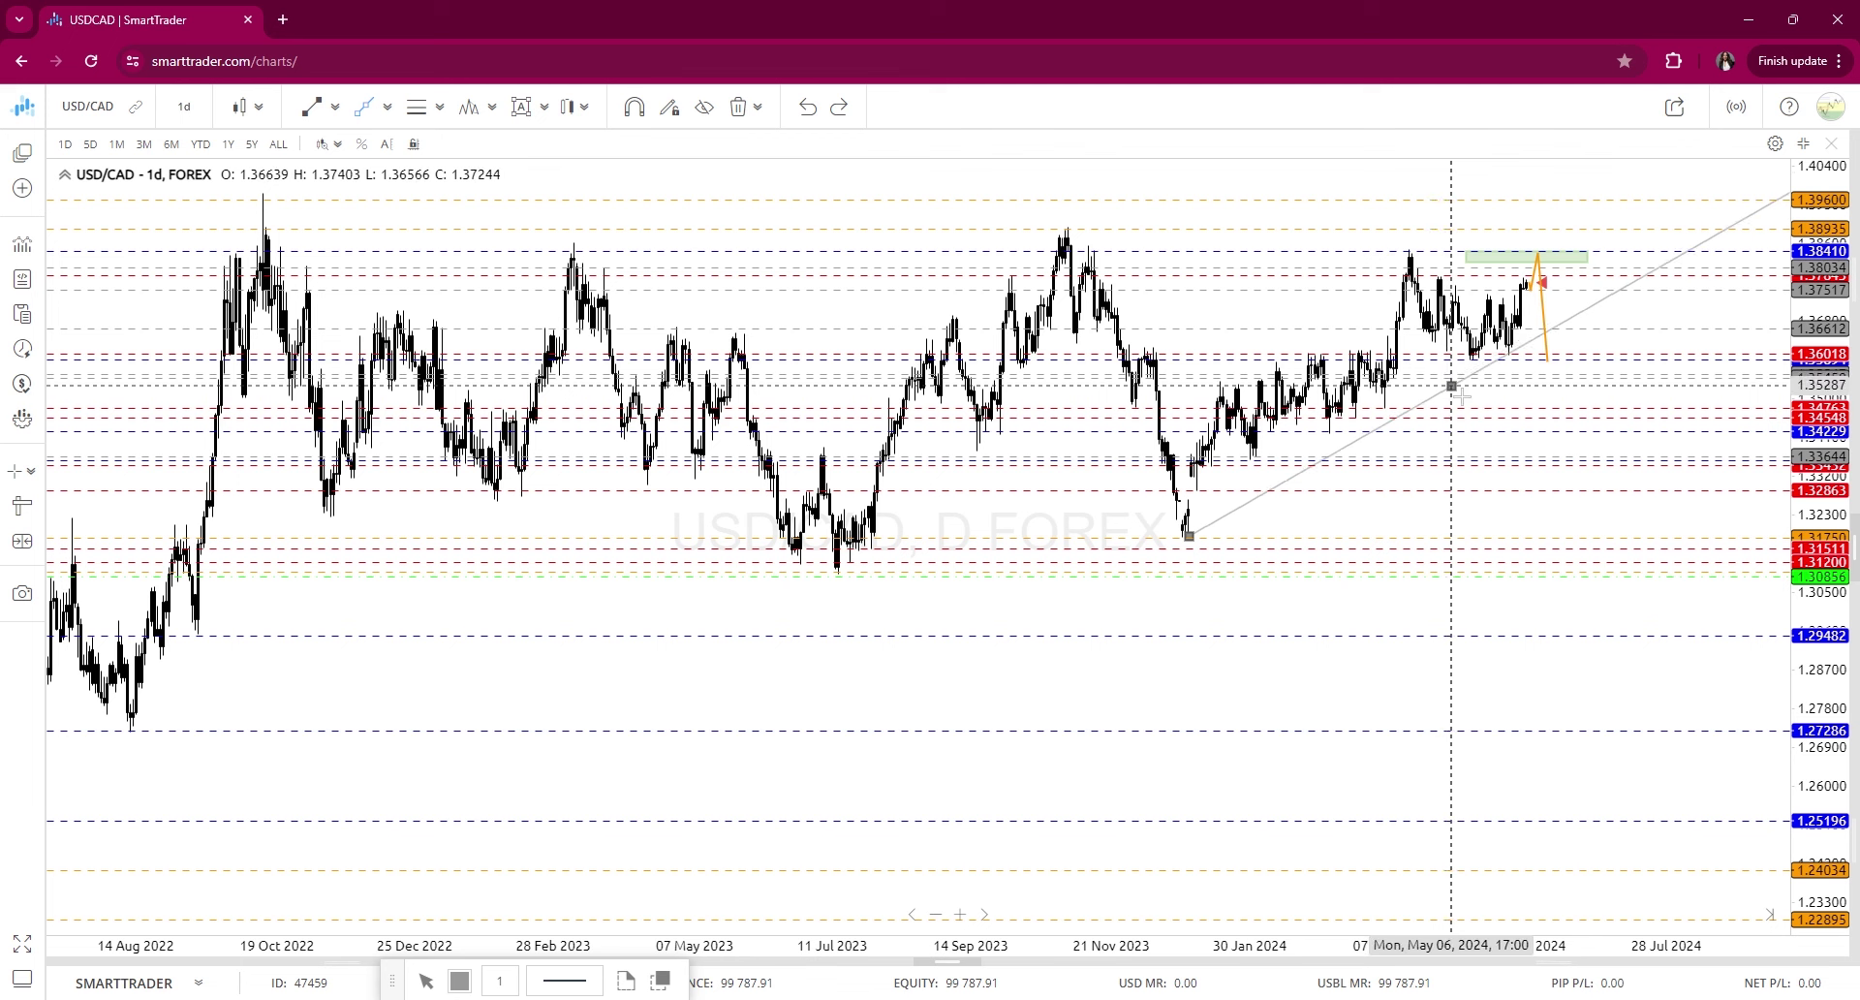
left_click(1451, 386)
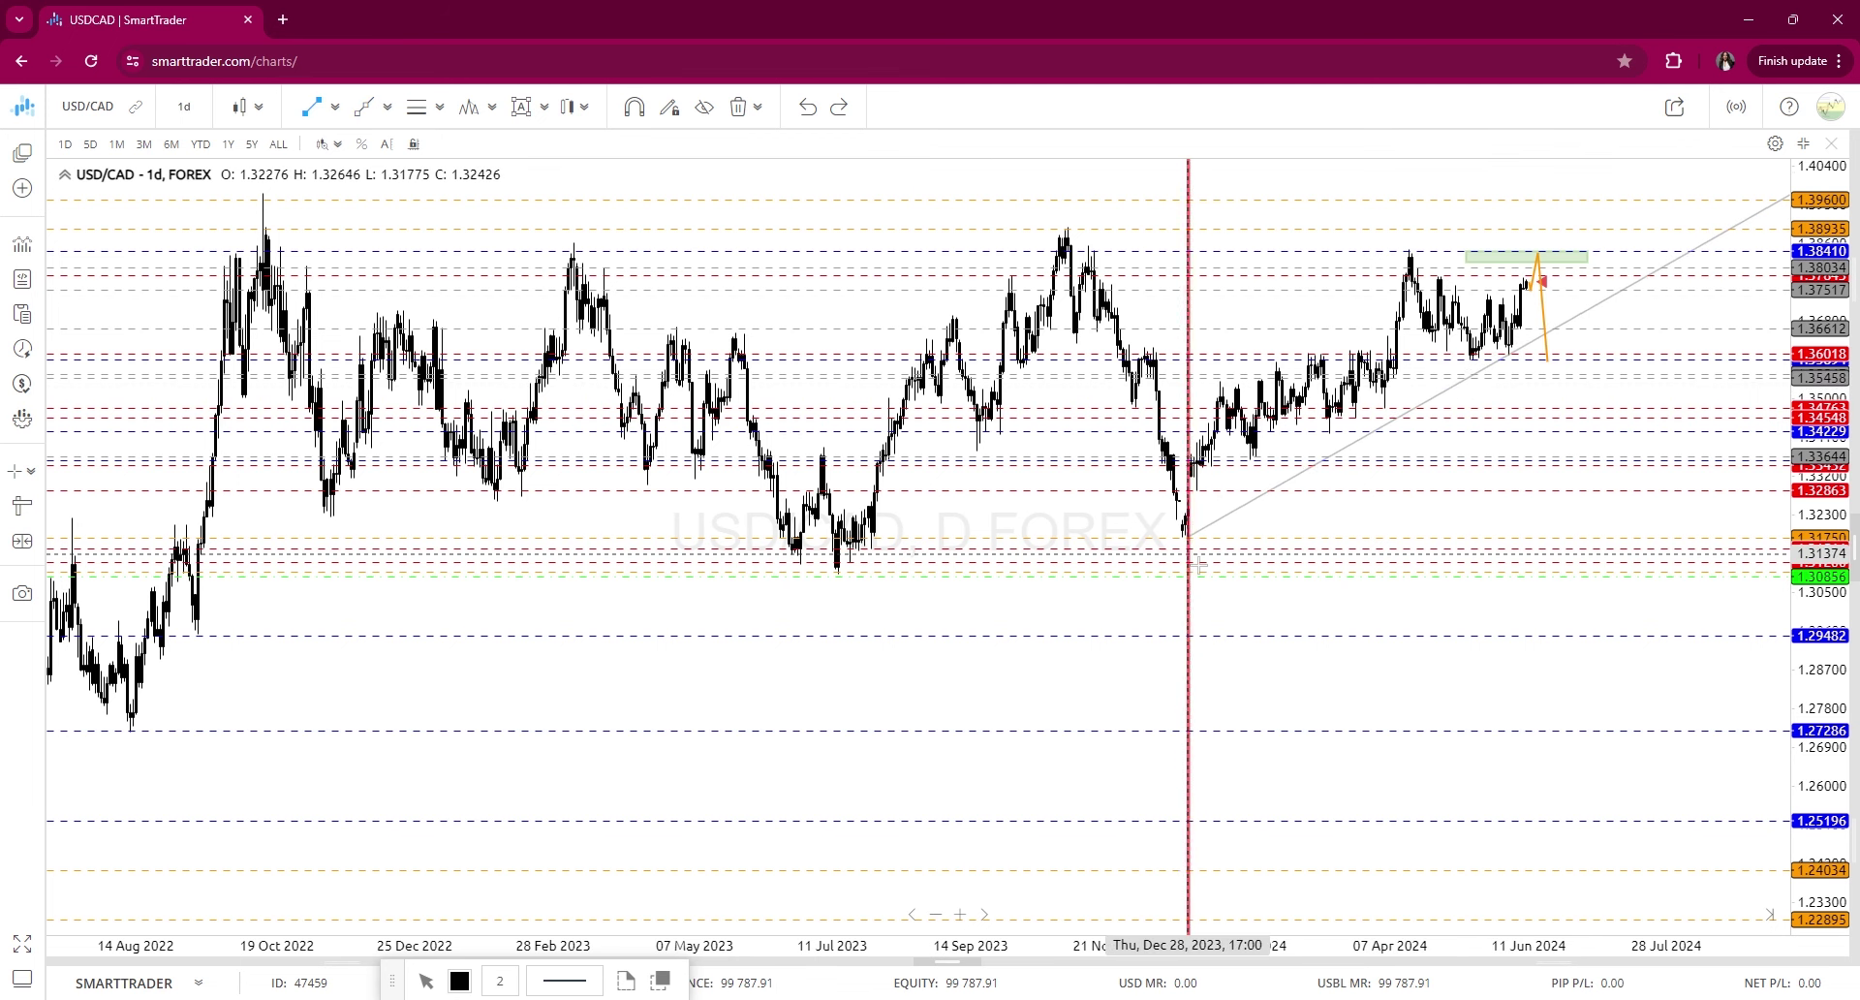
Try a Smart Trend Line from the late-December 2023 low on the daily chart
left_click(1190, 556)
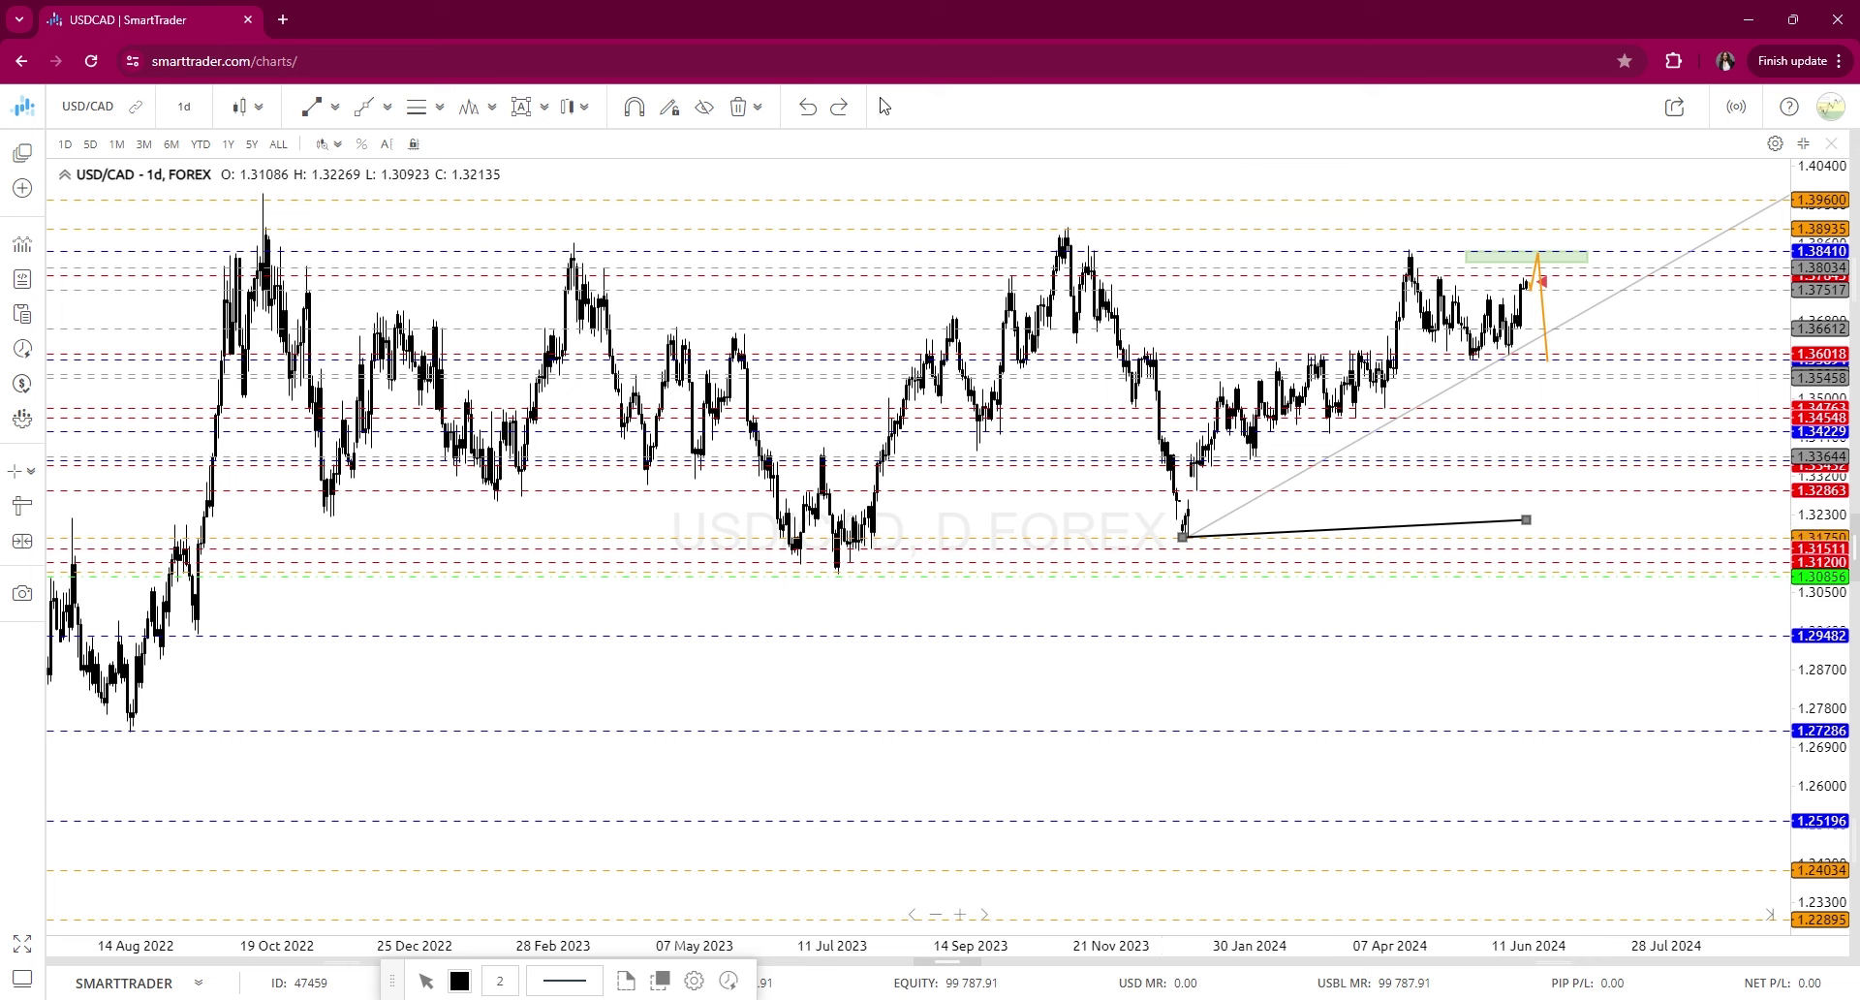
left_click(818, 108)
Return to the 4-hour timeframe and move the rising ray's second point to about 1.3545 in mid-May 2024
left_click(204, 117)
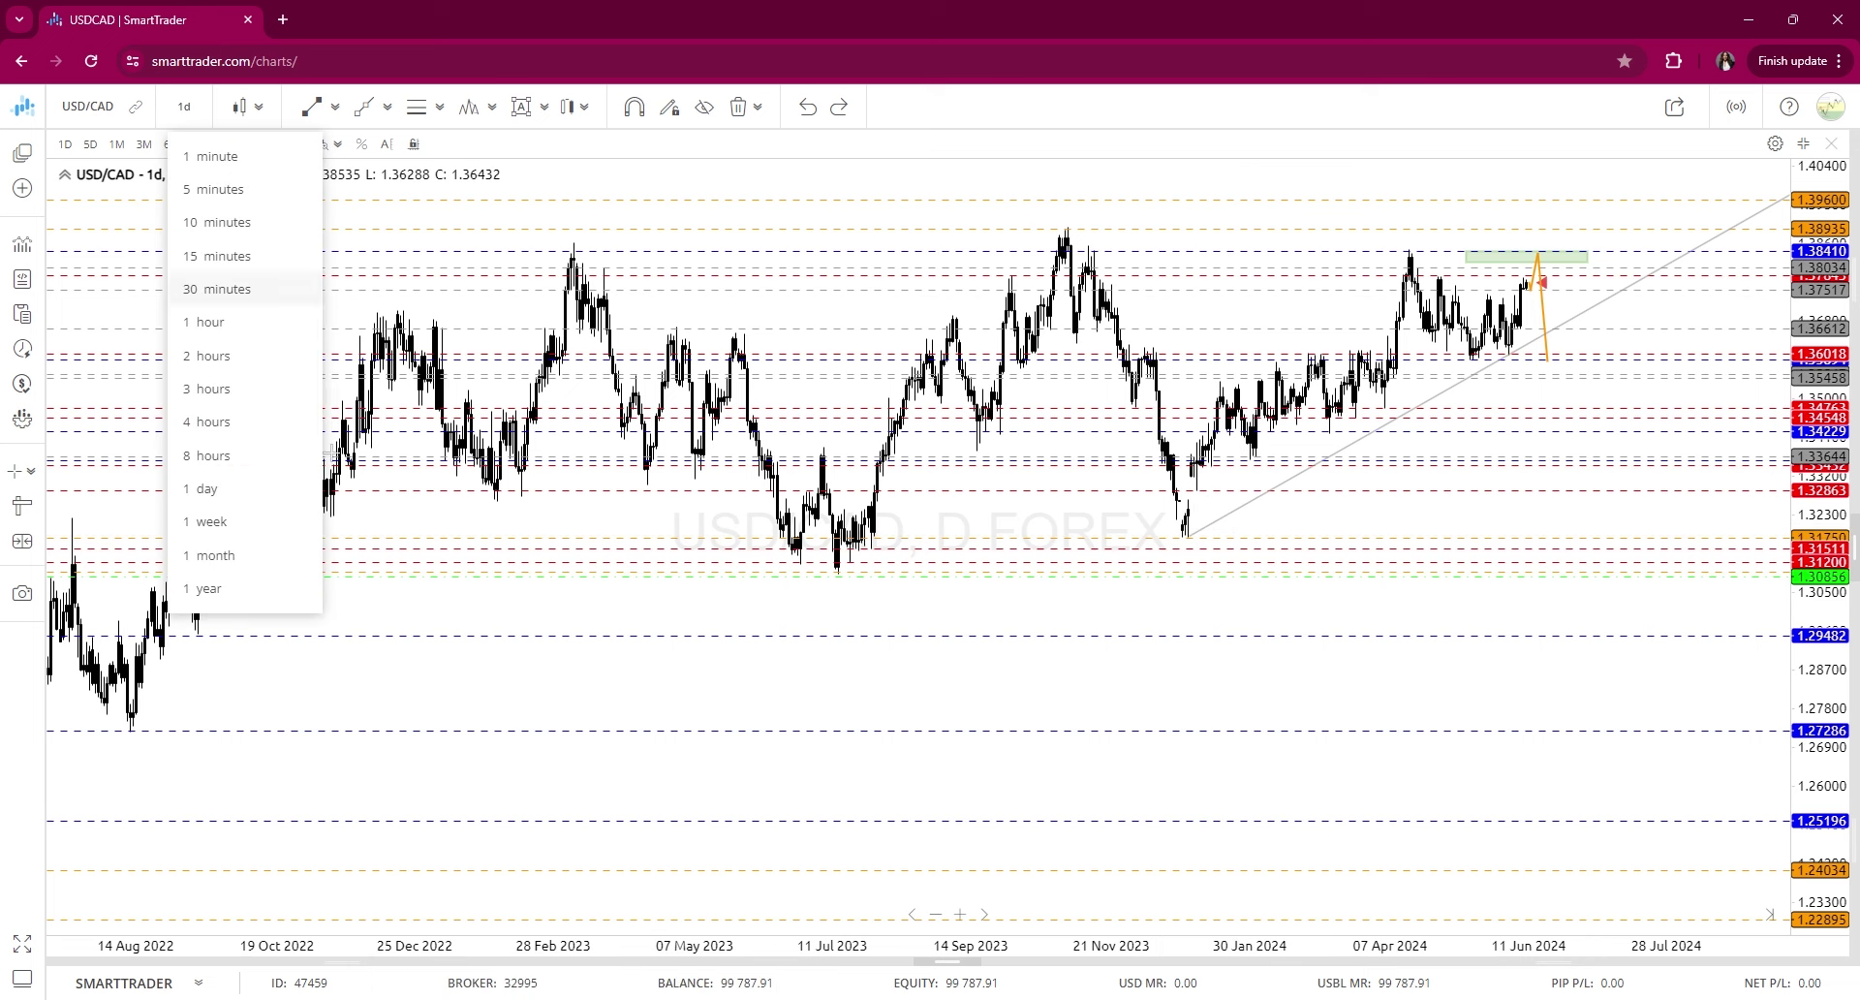
left_click(249, 421)
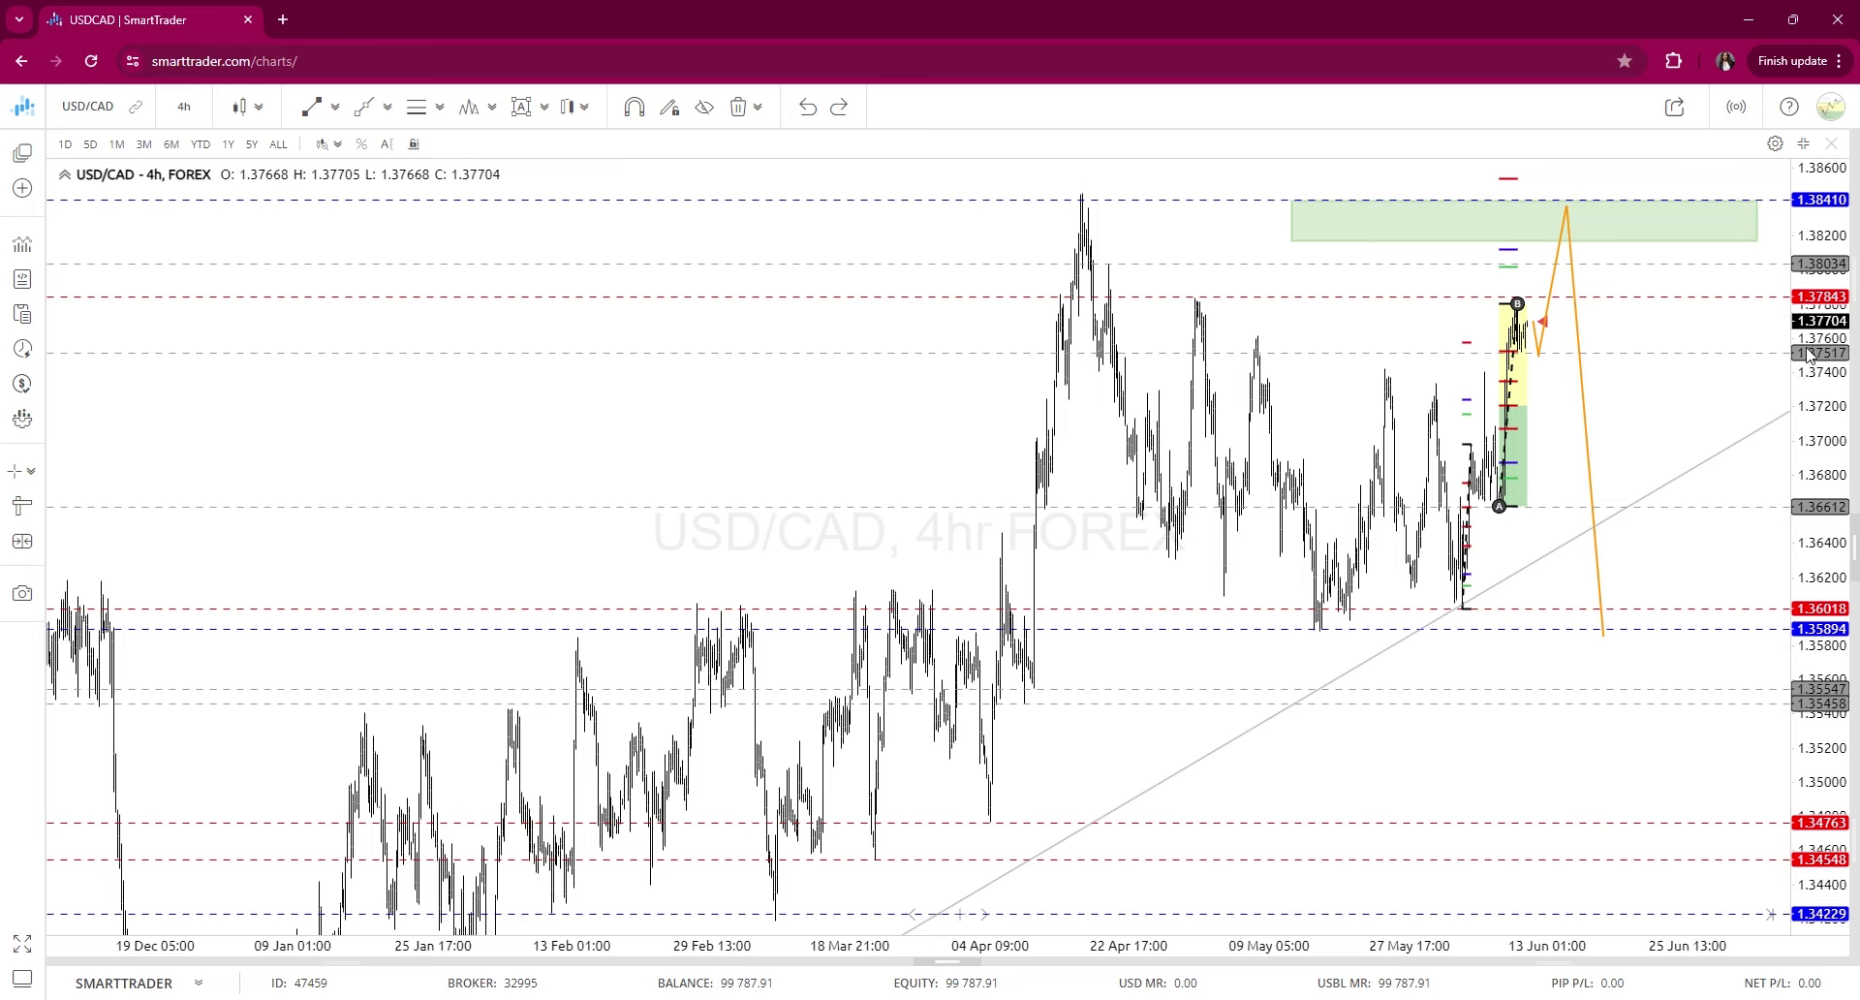
left_click_drag(1821, 353, 1661, 843)
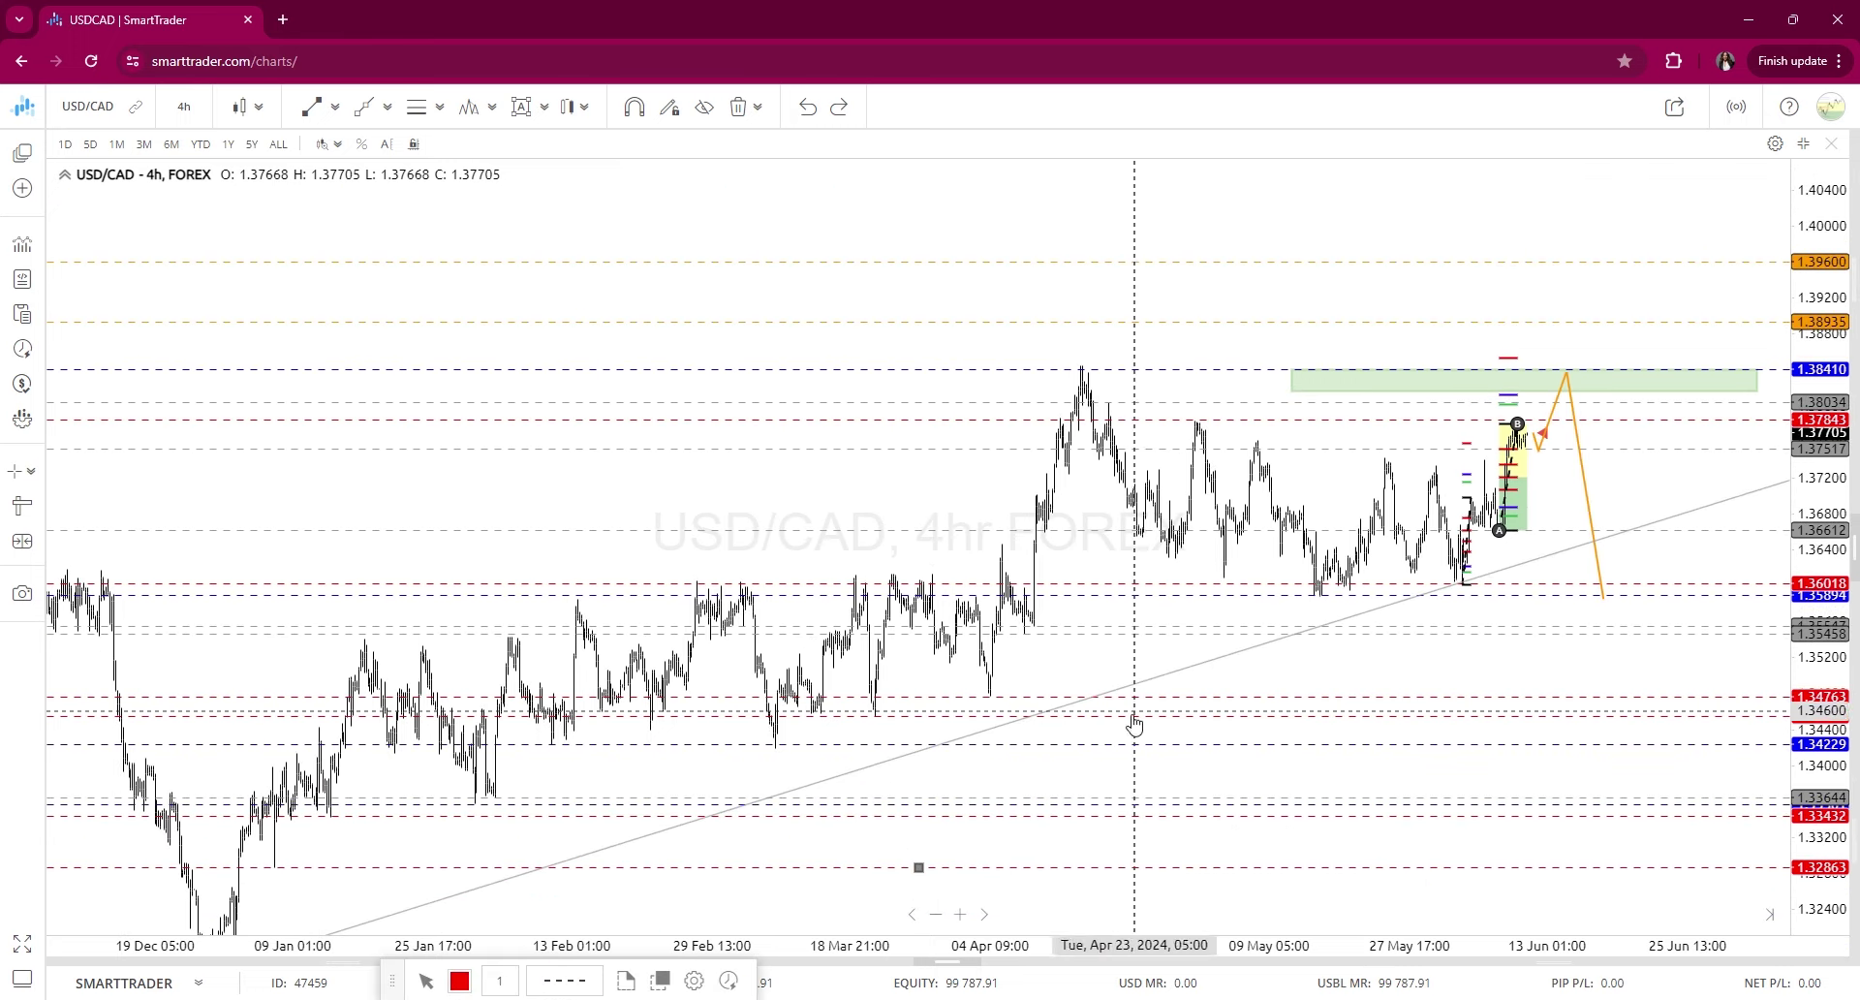
left_click_drag(1091, 790, 1244, 612)
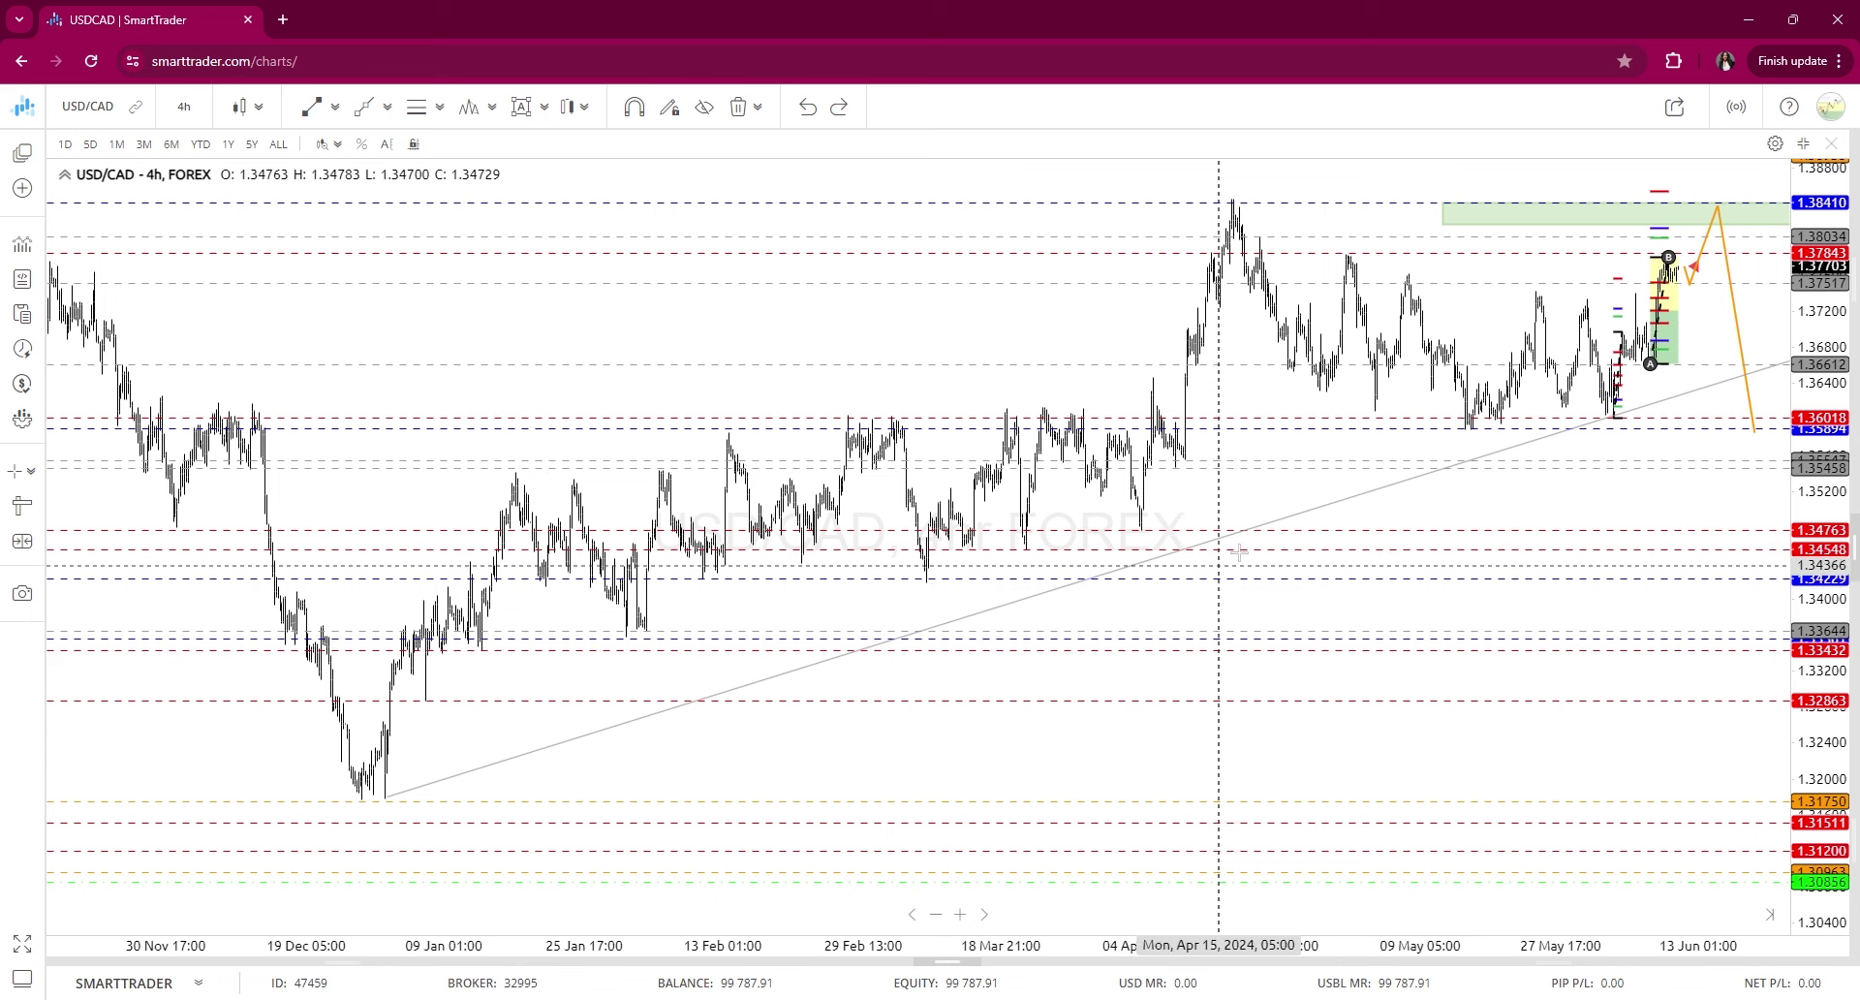
left_click(1371, 492)
left_click_drag(1389, 488, 1465, 480)
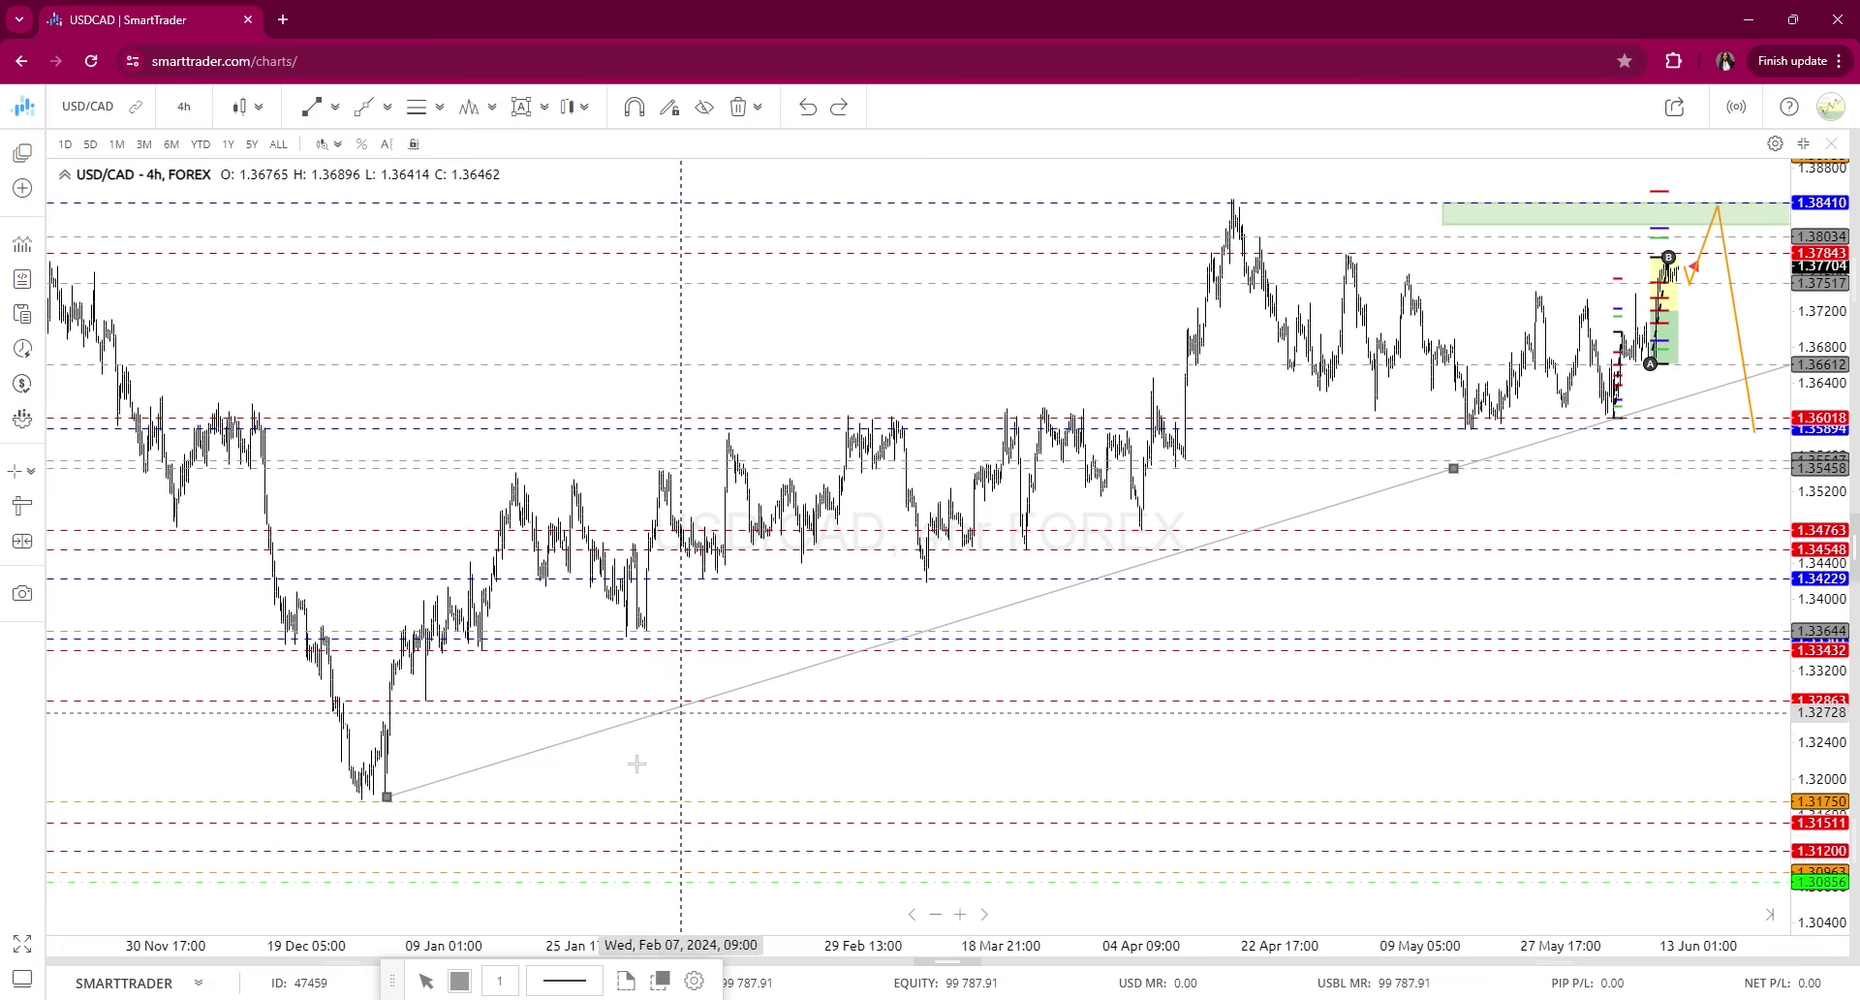
left_click(1015, 744)
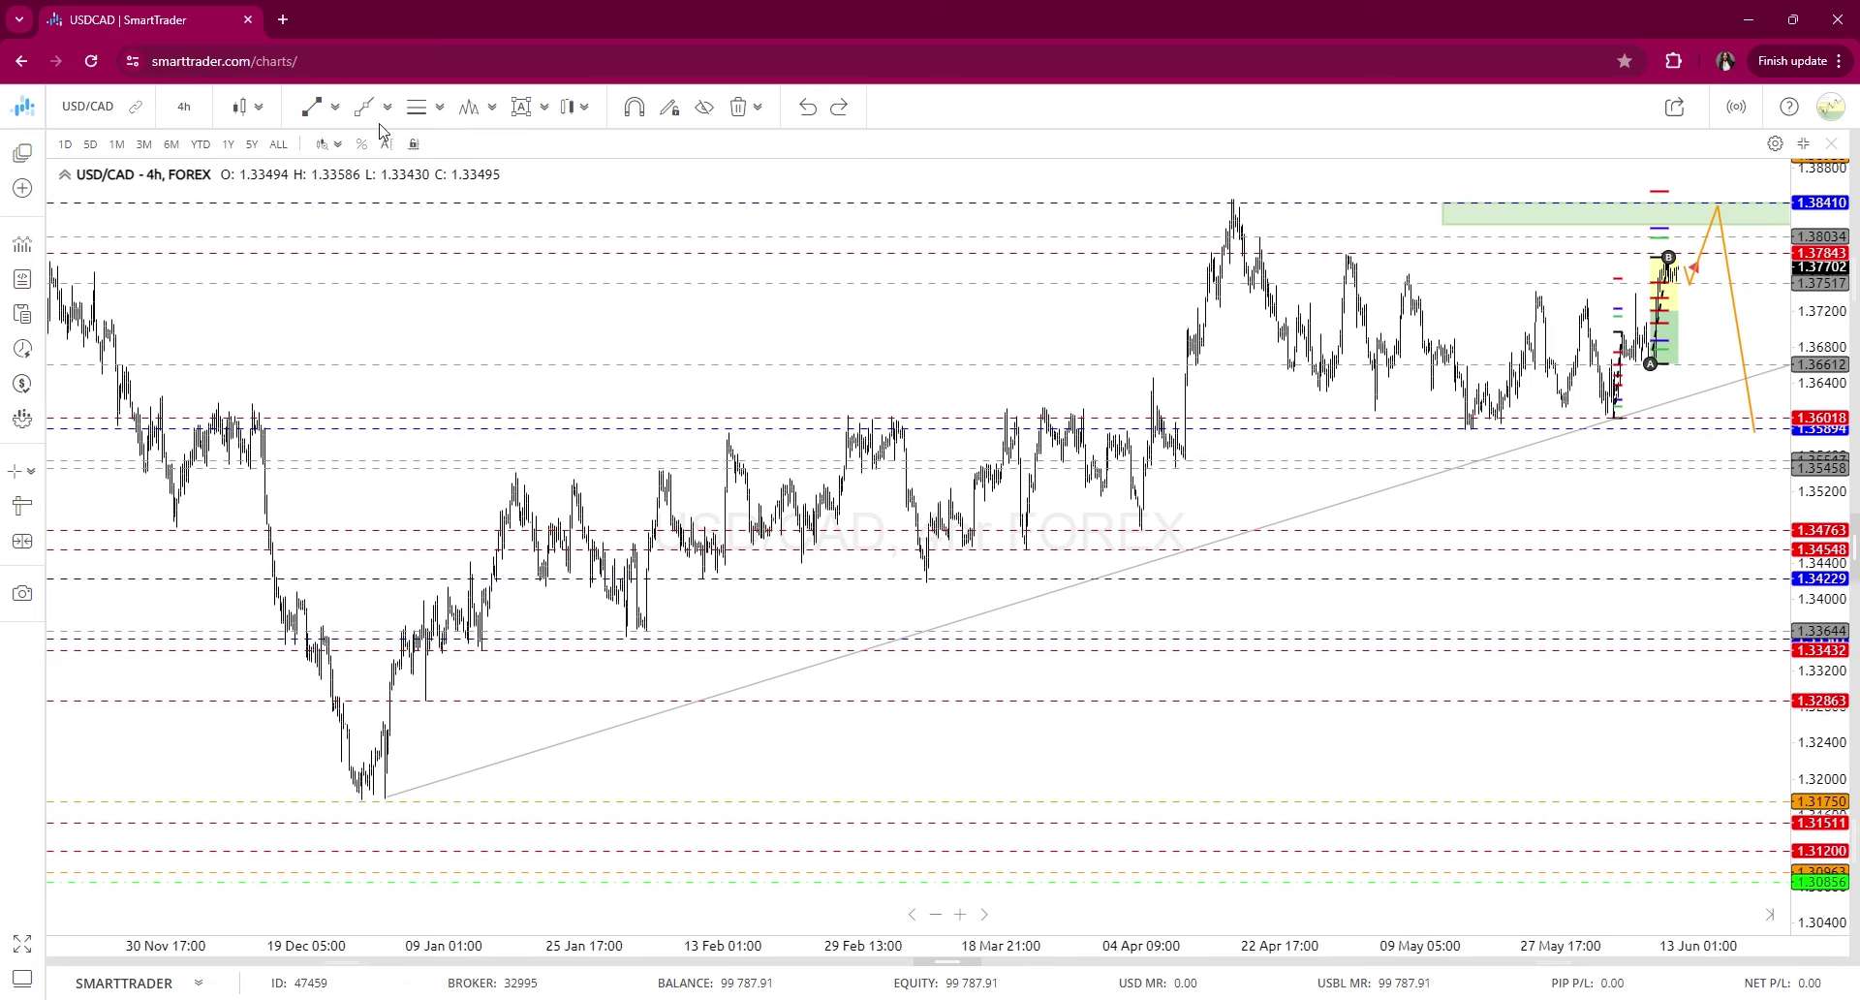
Re-aim the ray's second point to about 1.3576 on 7 May 2024, using a temporary Smart Trend Line from the early-January low as guide
left_click(312, 108)
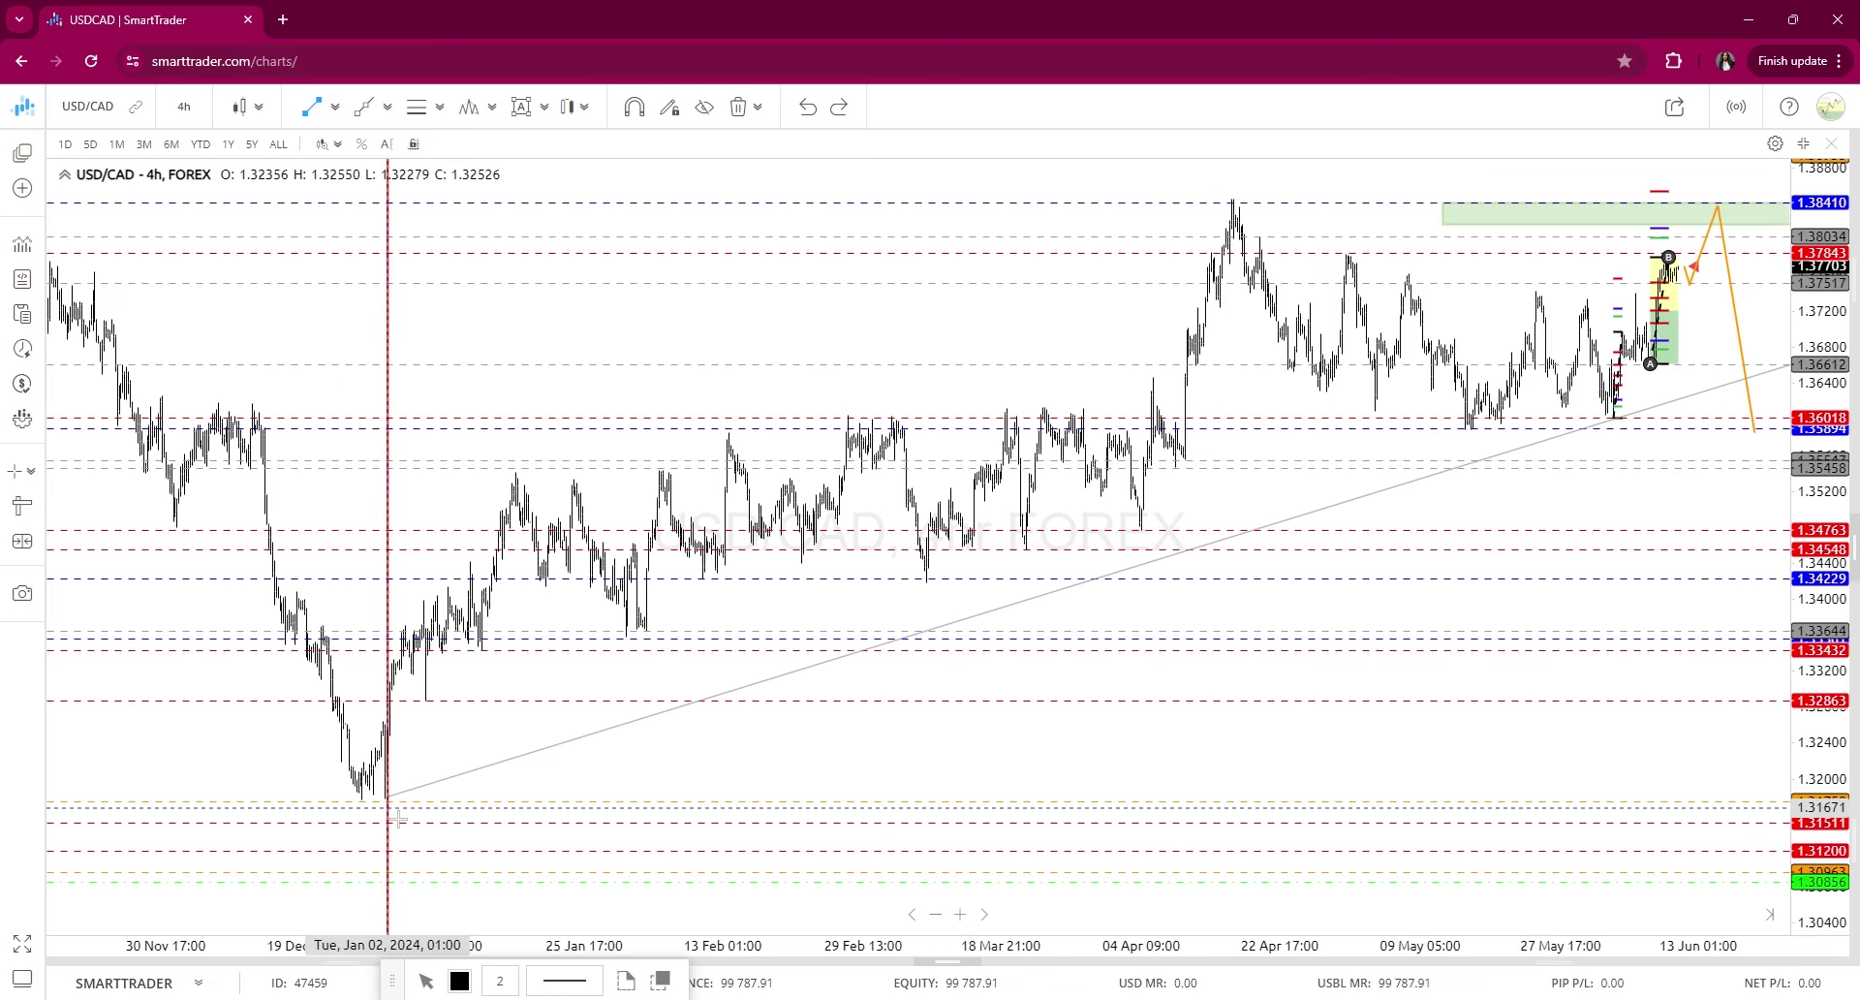
left_click(392, 820)
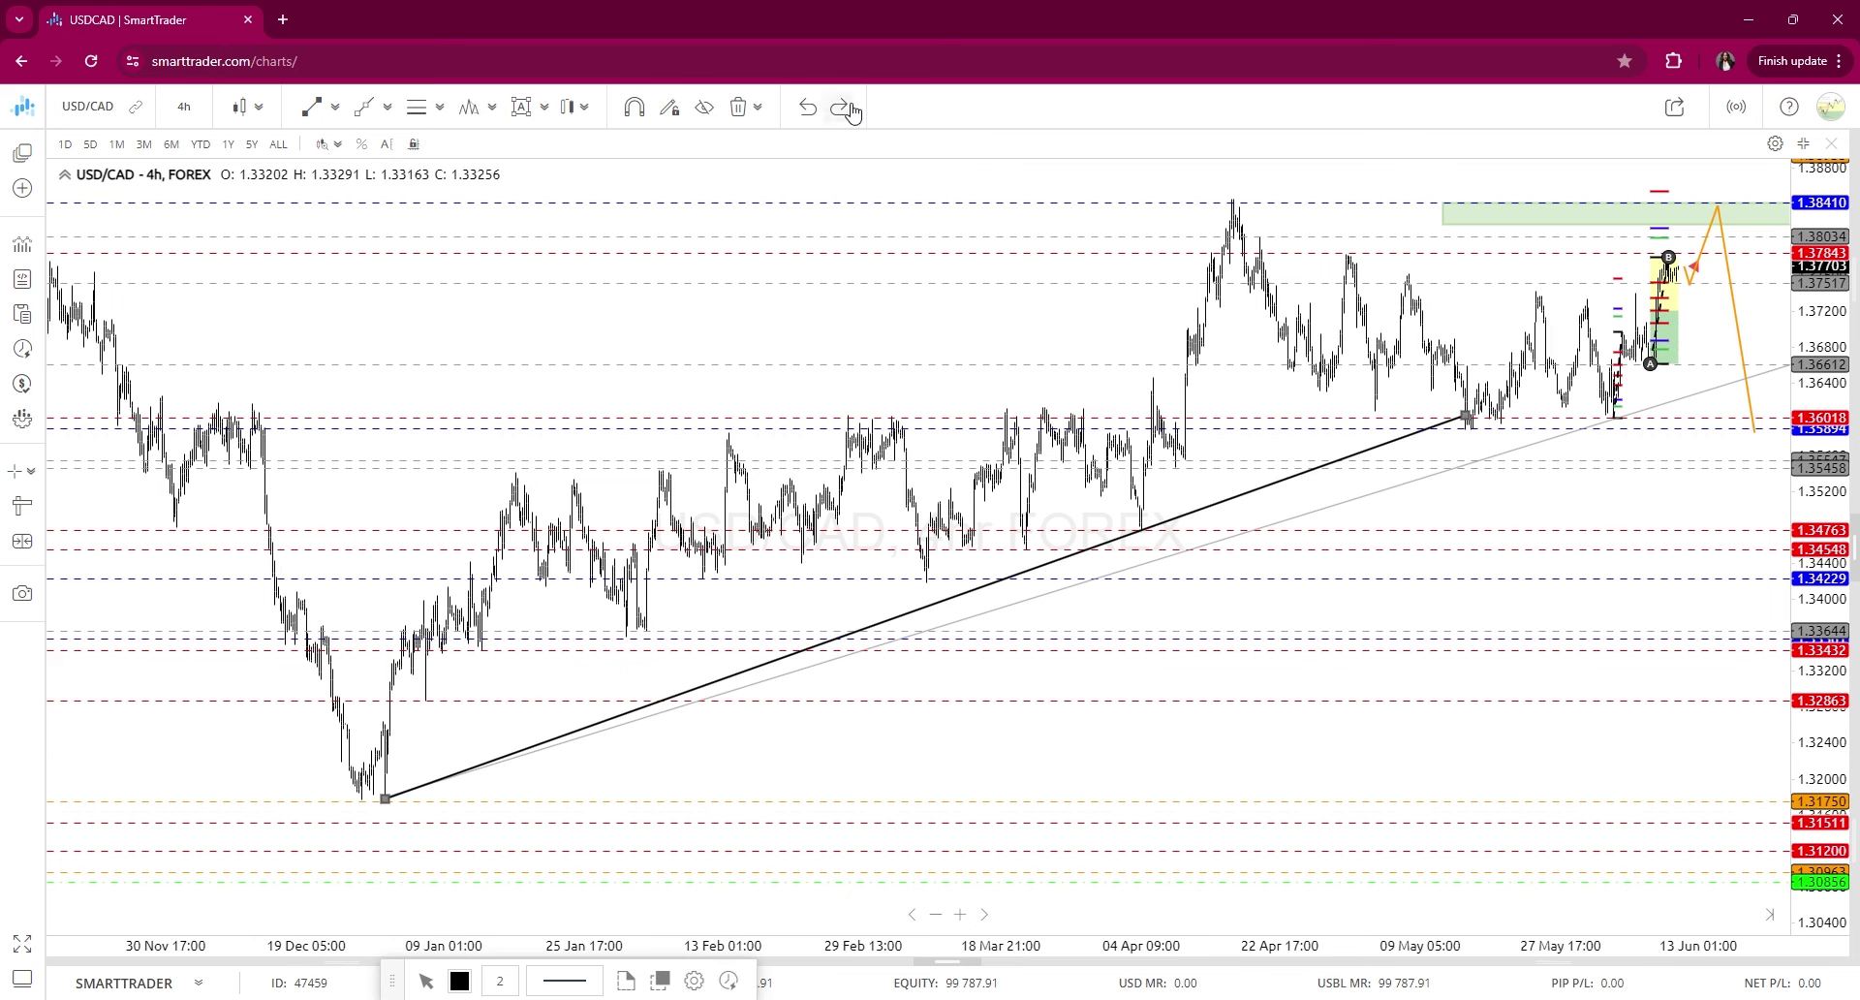
left_click(809, 108)
left_click(1301, 516)
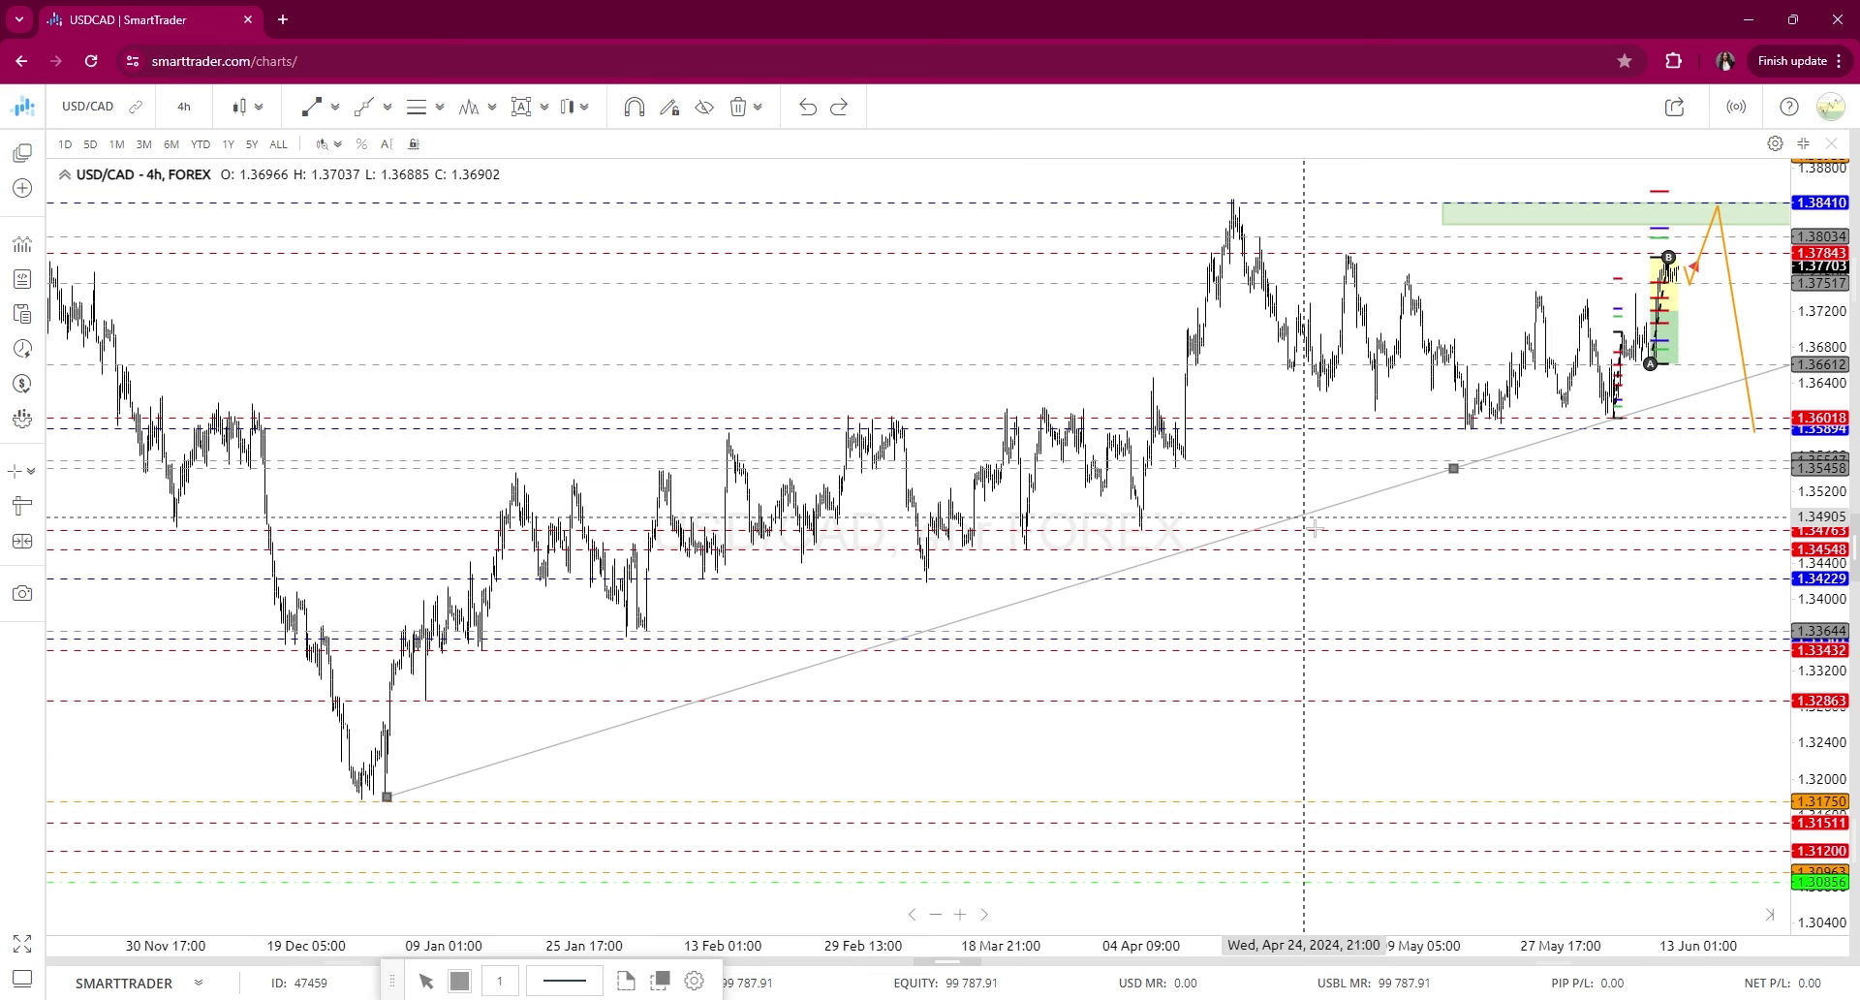
left_click_drag(1453, 468, 1407, 454)
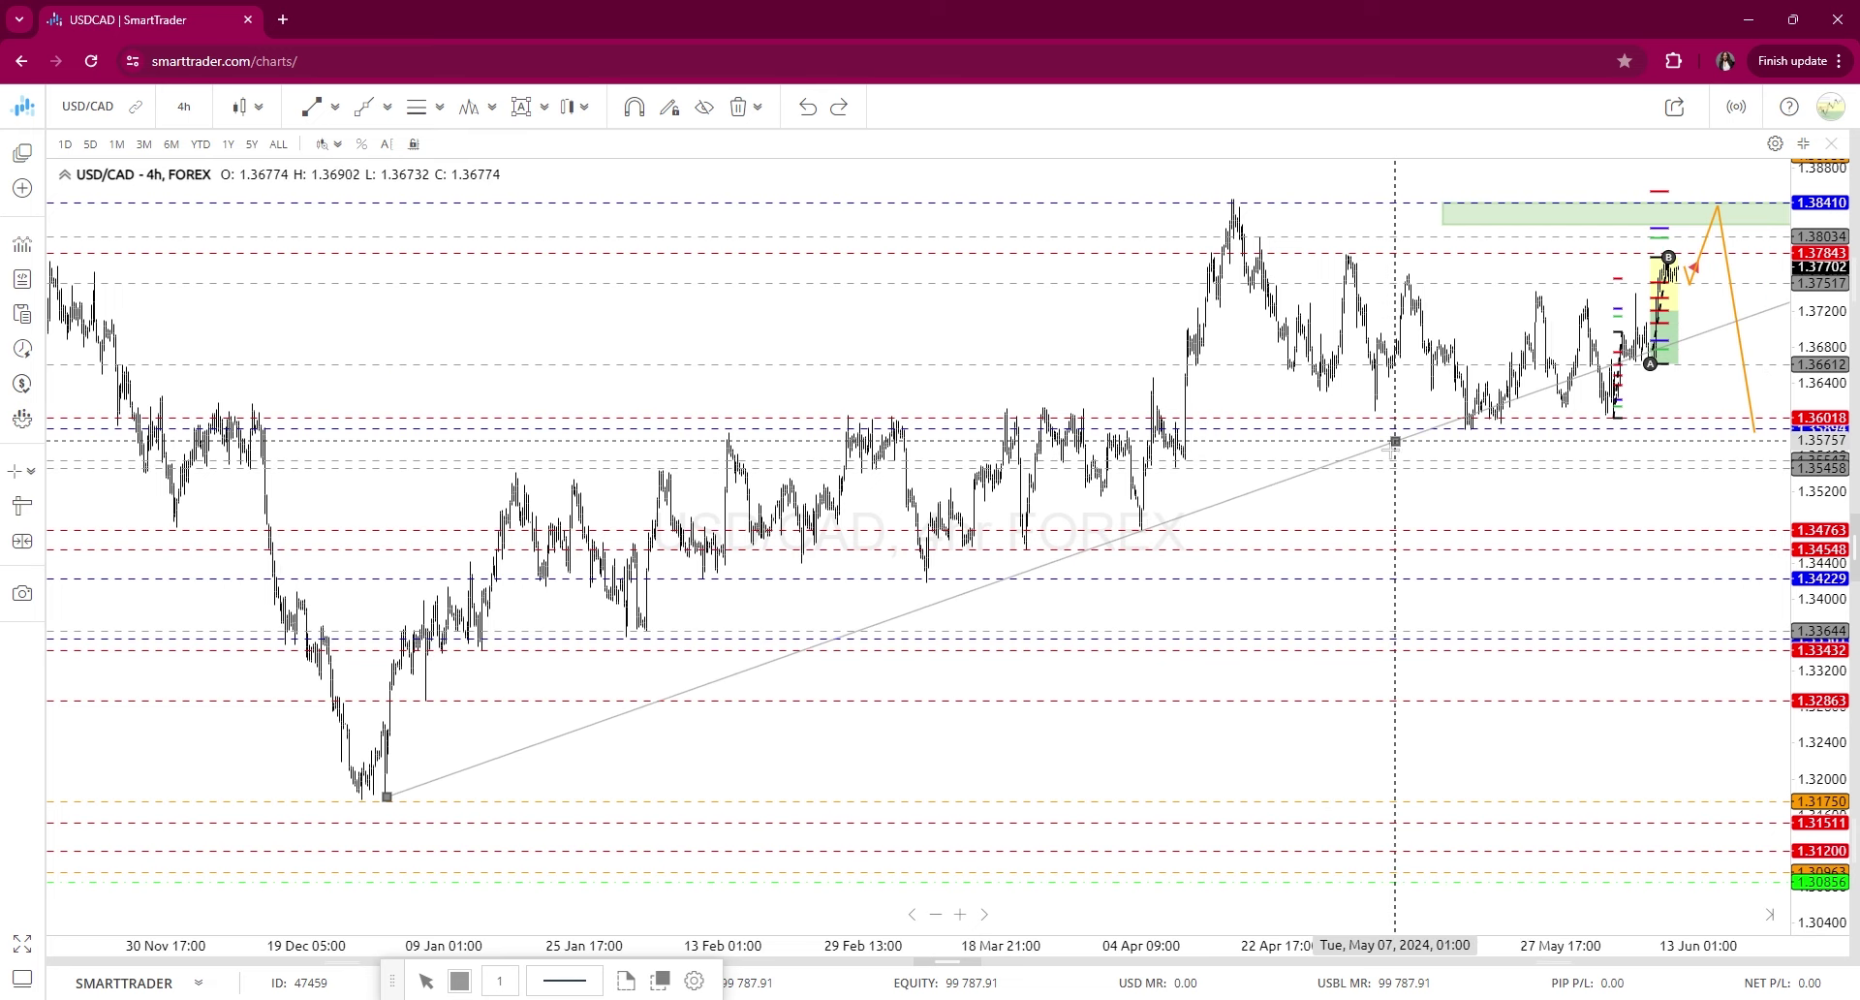
Check the adjusted ray against another temporary Smart Trend Line from the early-January low to the mid-May low
left_click(327, 112)
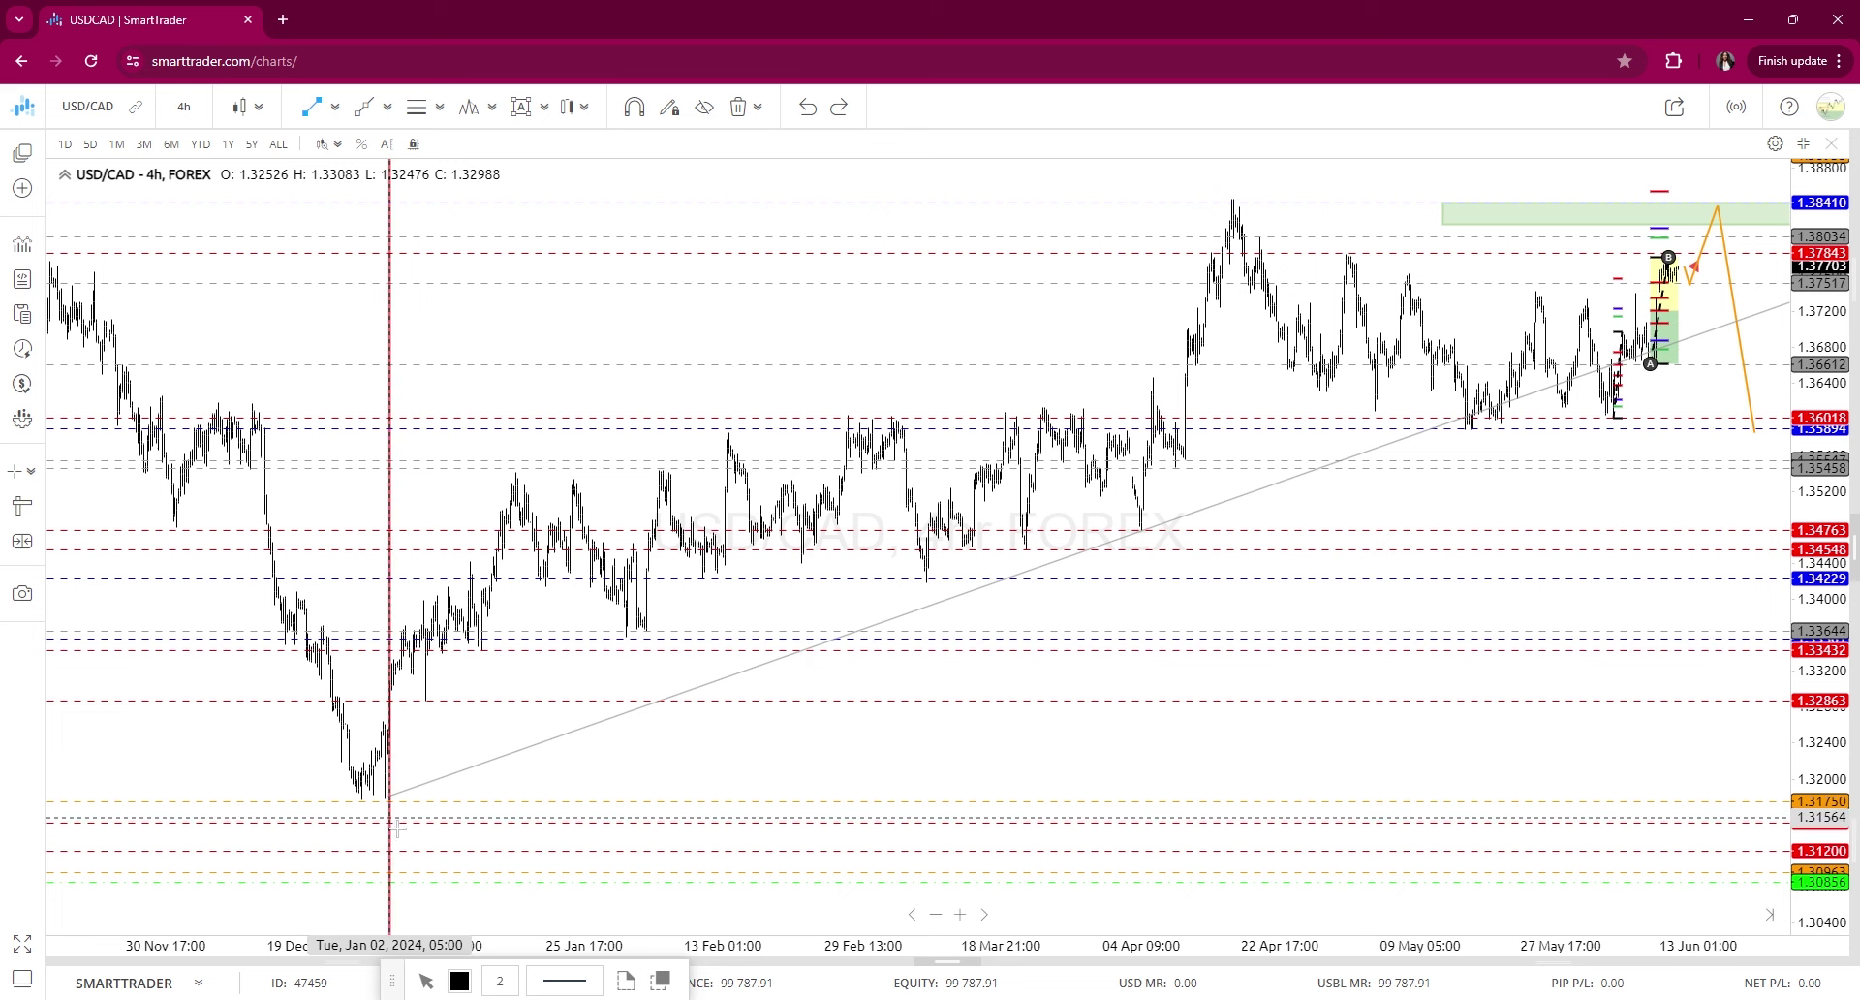
left_click_drag(397, 828, 1467, 417)
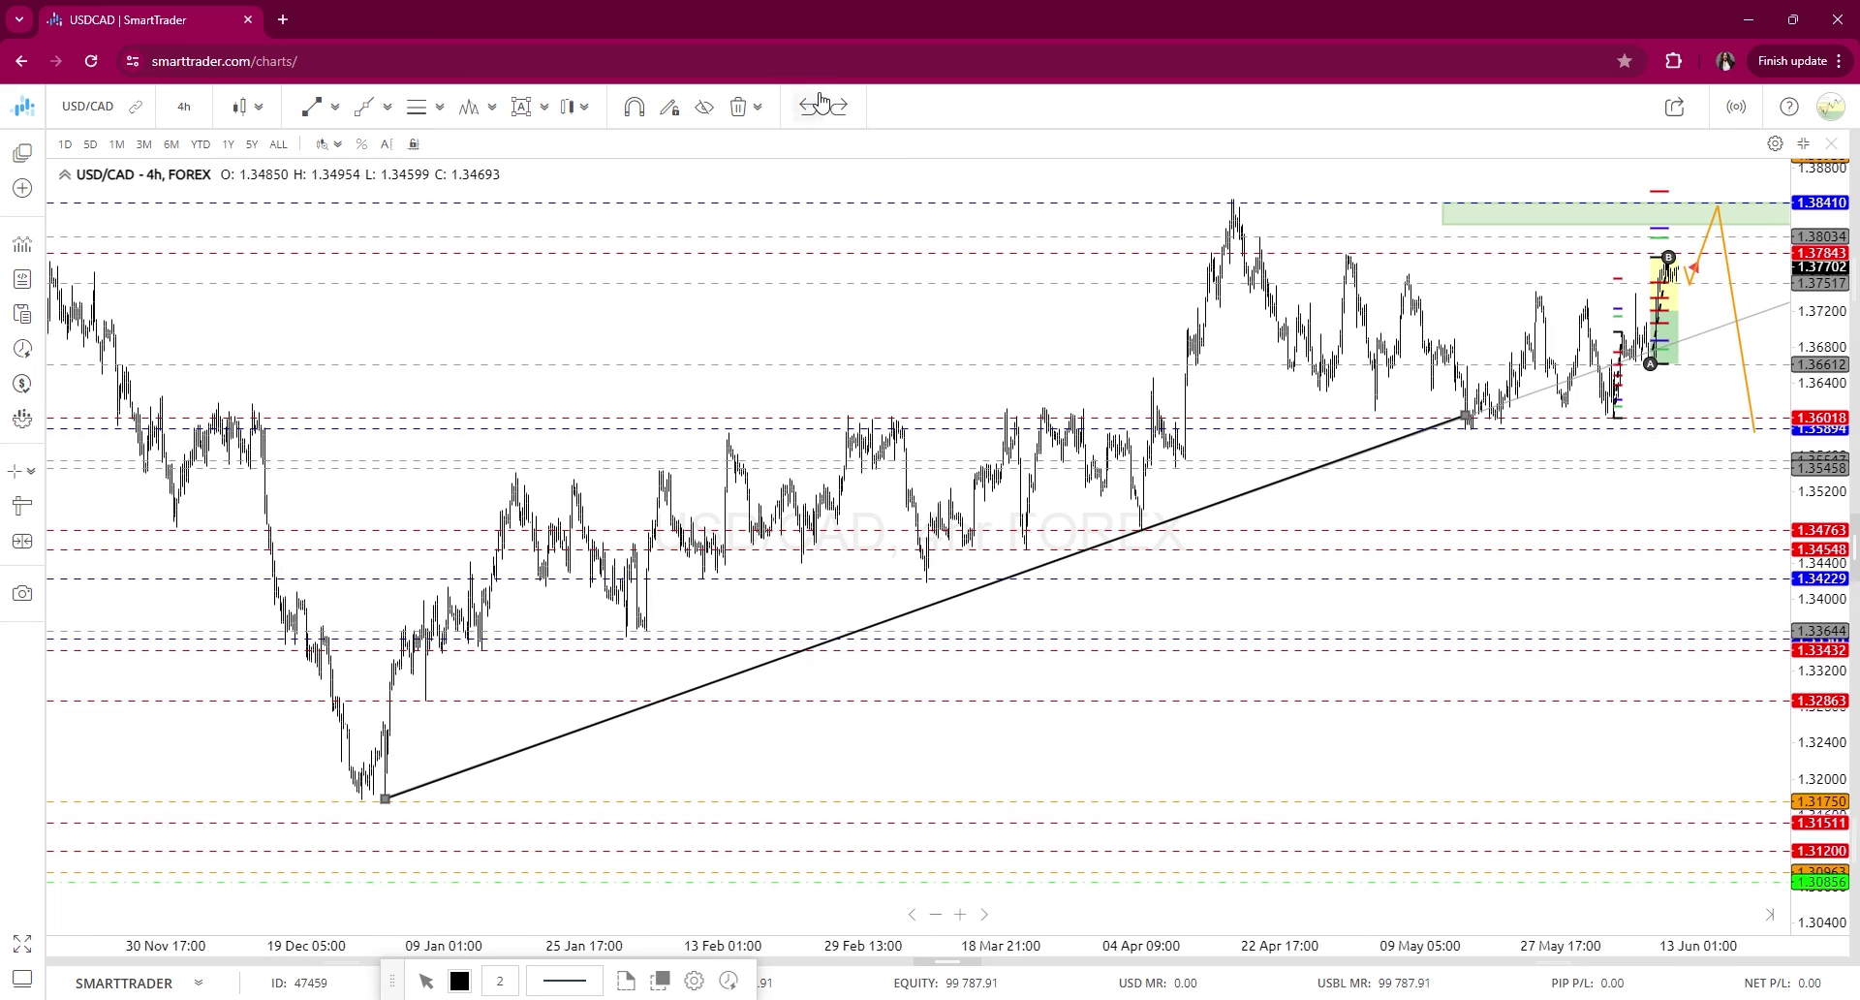
left_click(1096, 342)
Examine the 4-hour chart where the rising ray meets recent price action and the orange projected path
left_click_drag(1715, 420, 1347, 555)
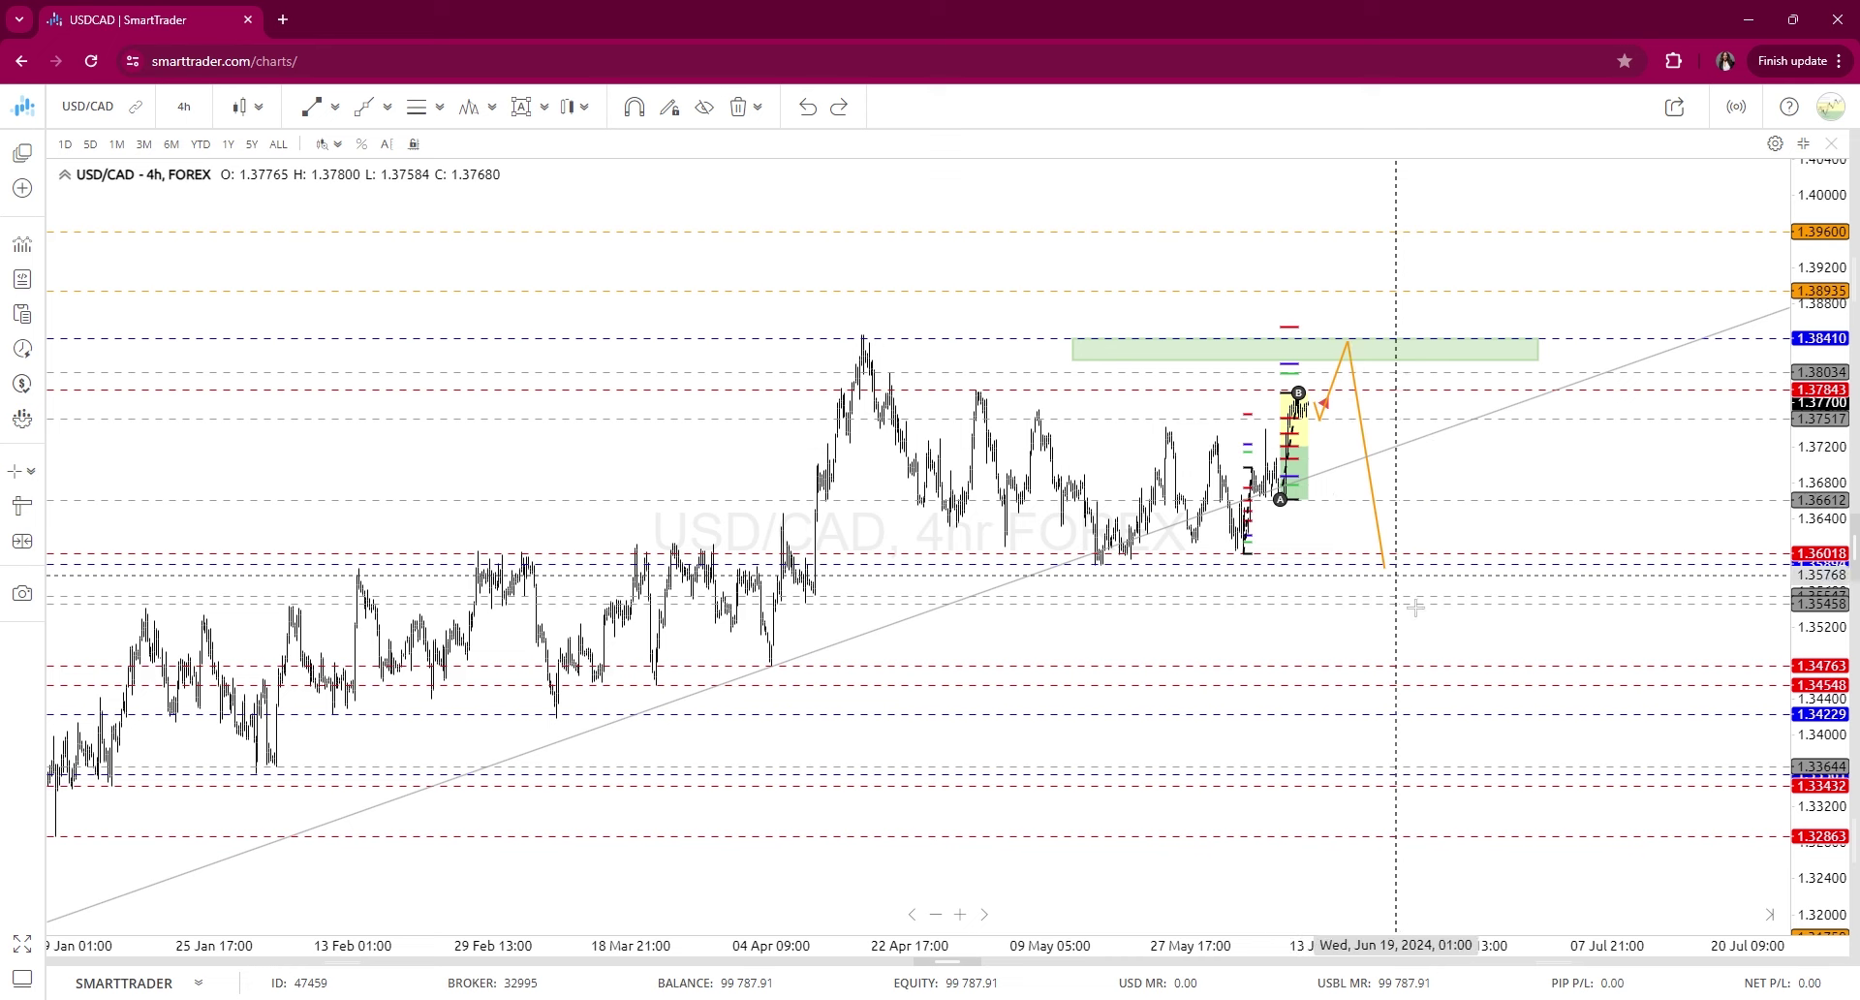
scroll(1482, 666, "down", 3)
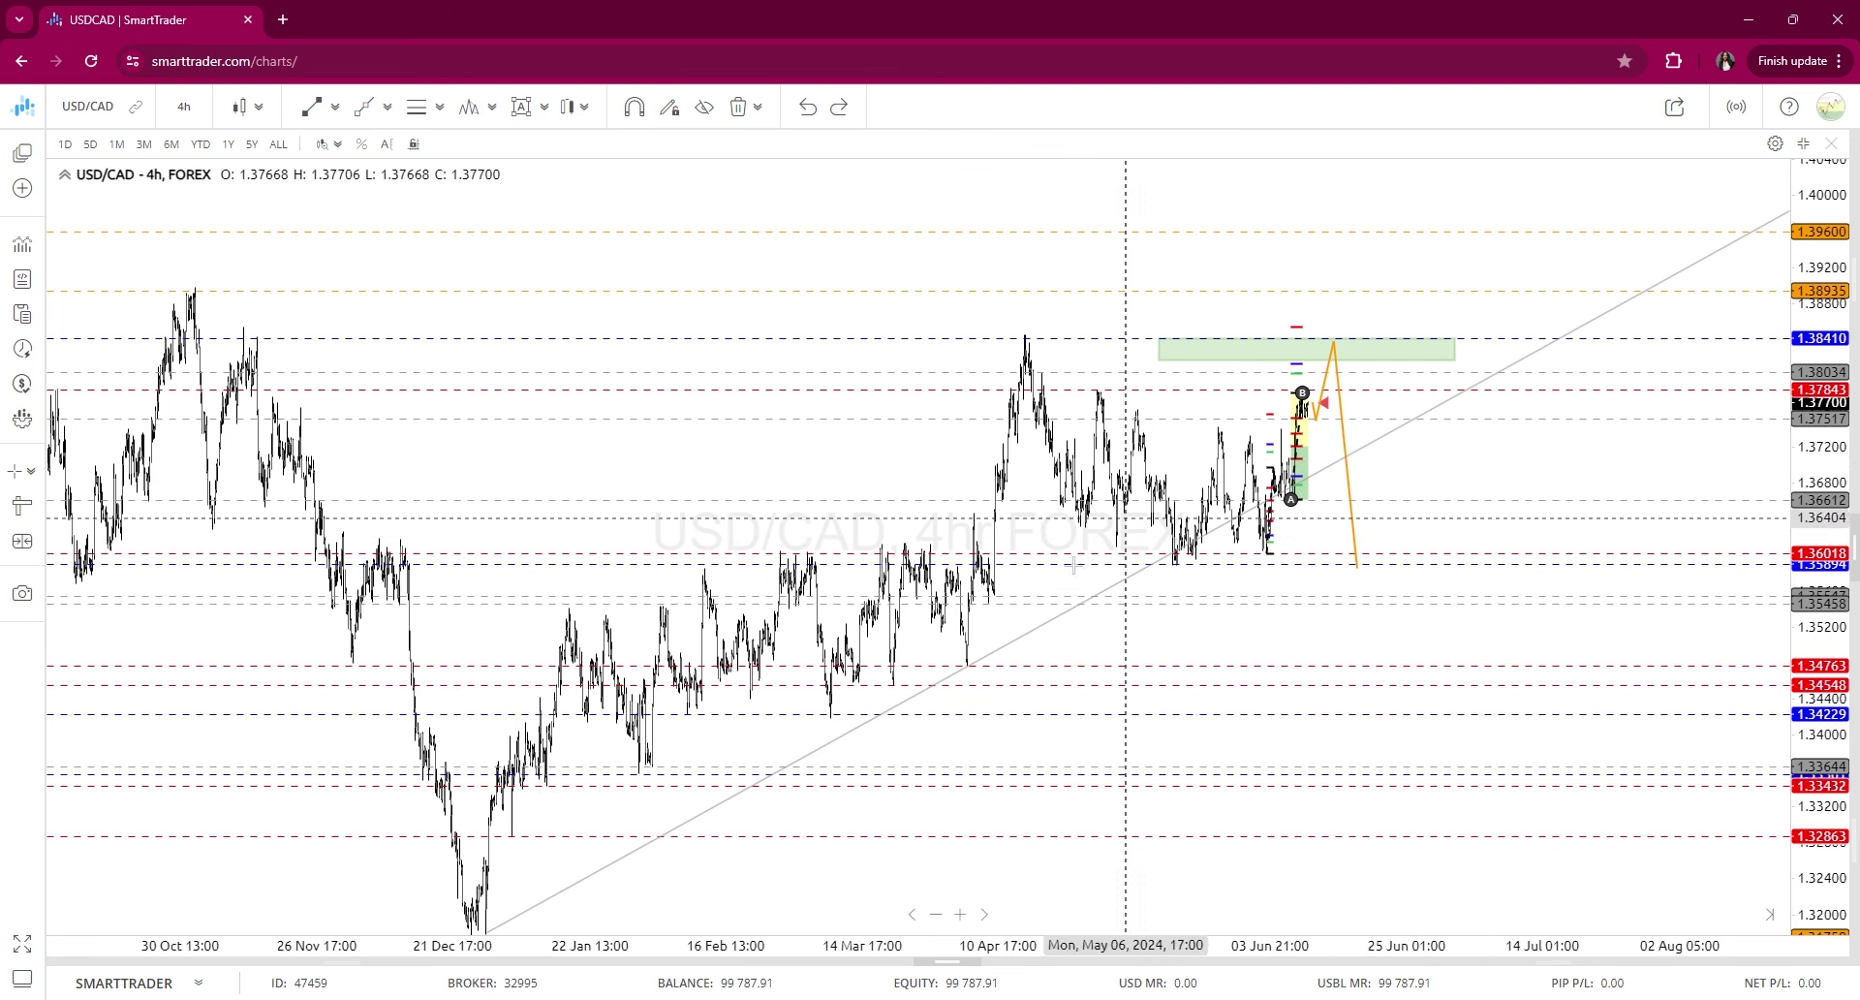
left_click_drag(1483, 412, 1313, 382)
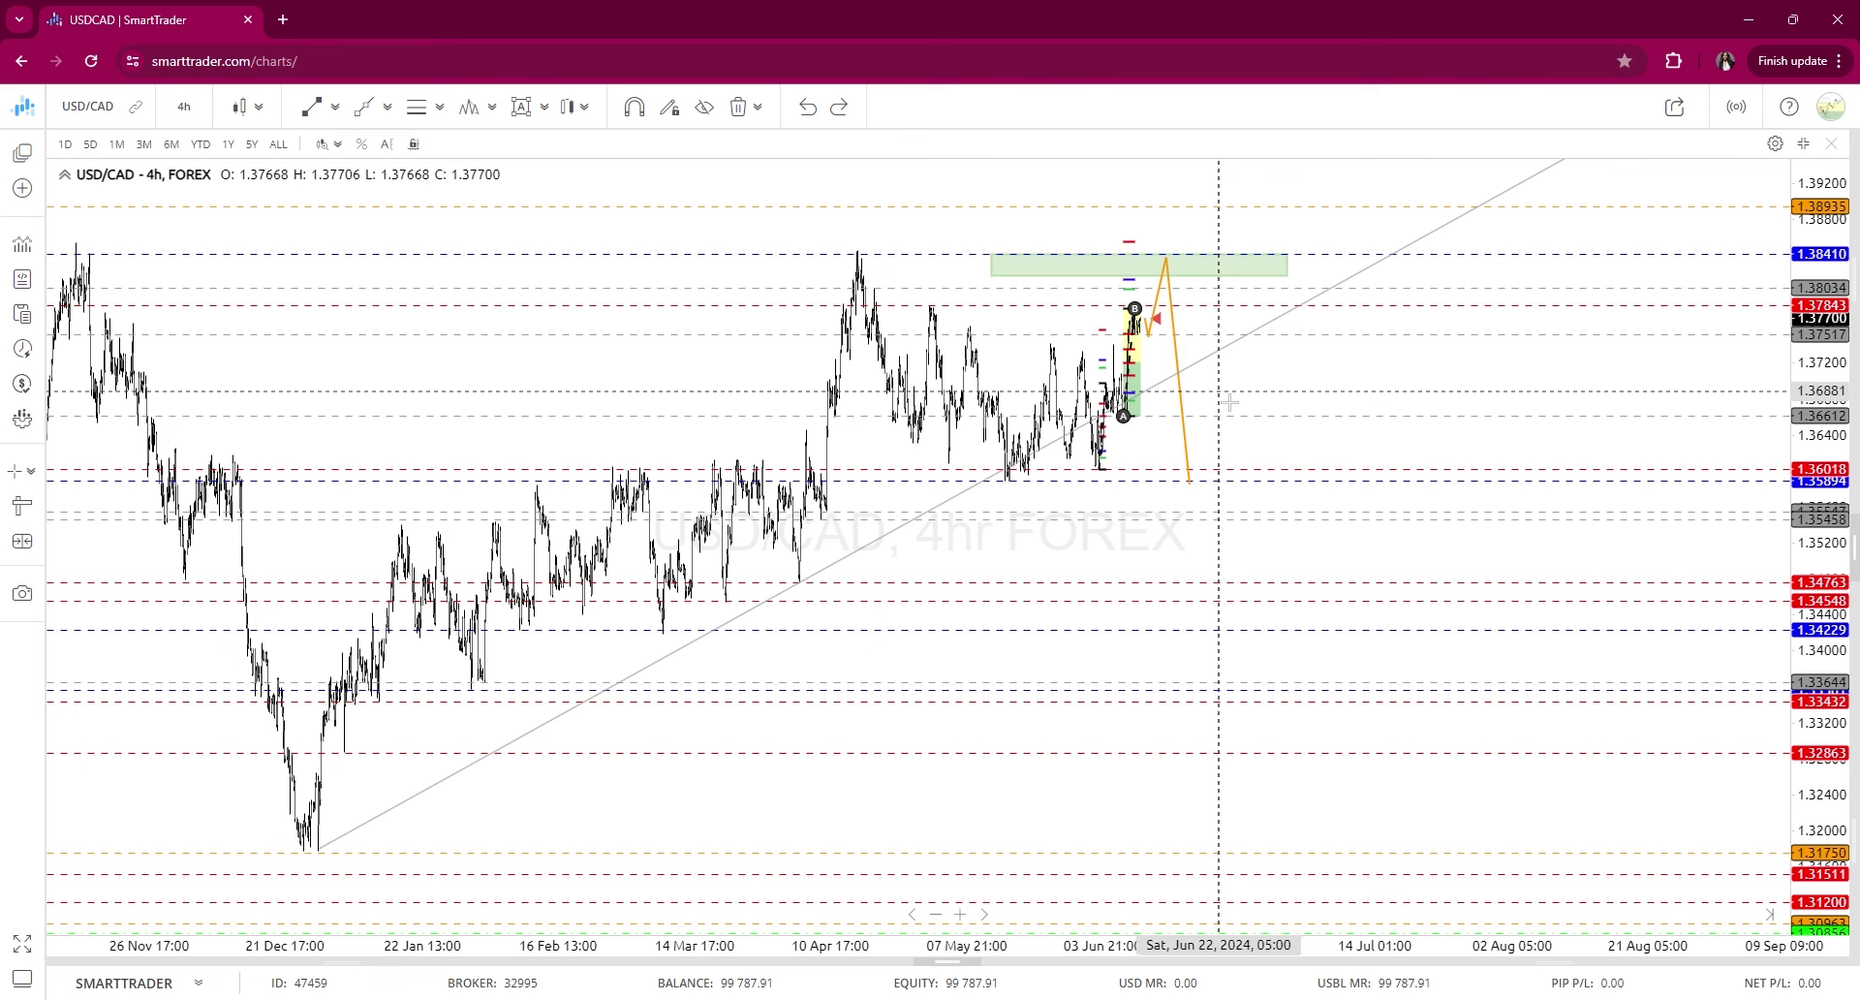
scroll(1228, 402, "up", 4)
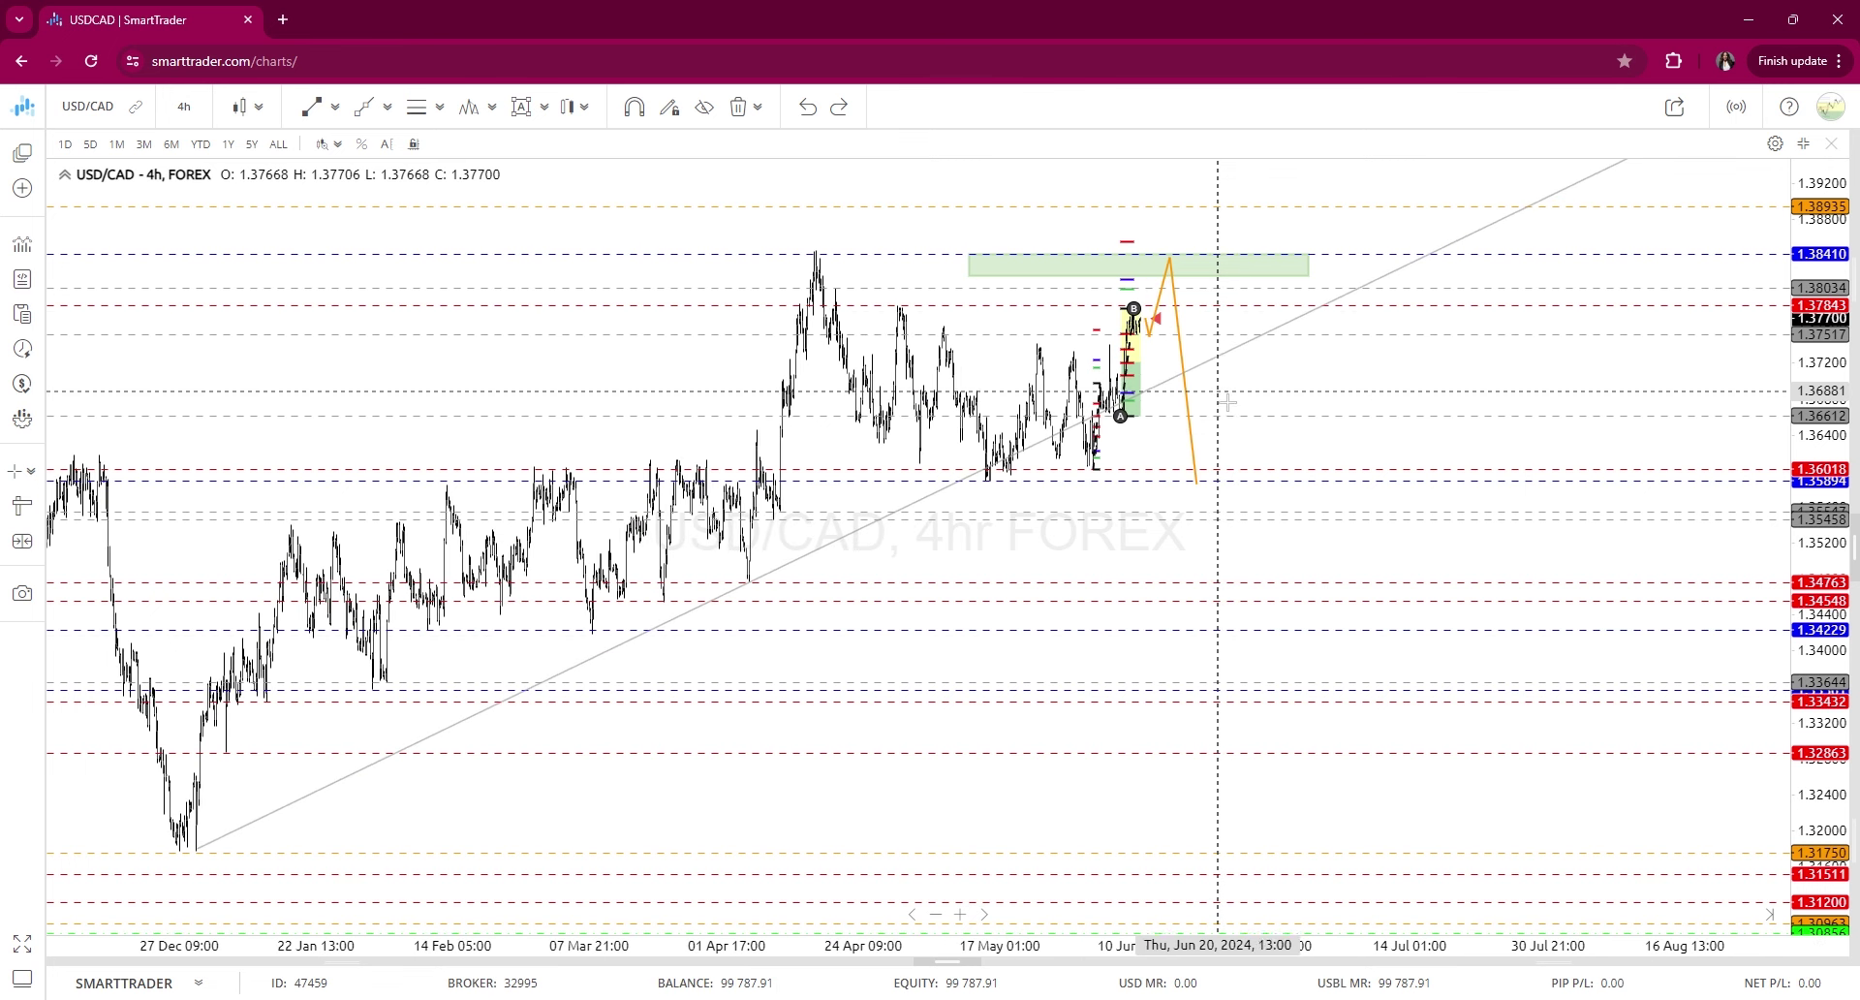